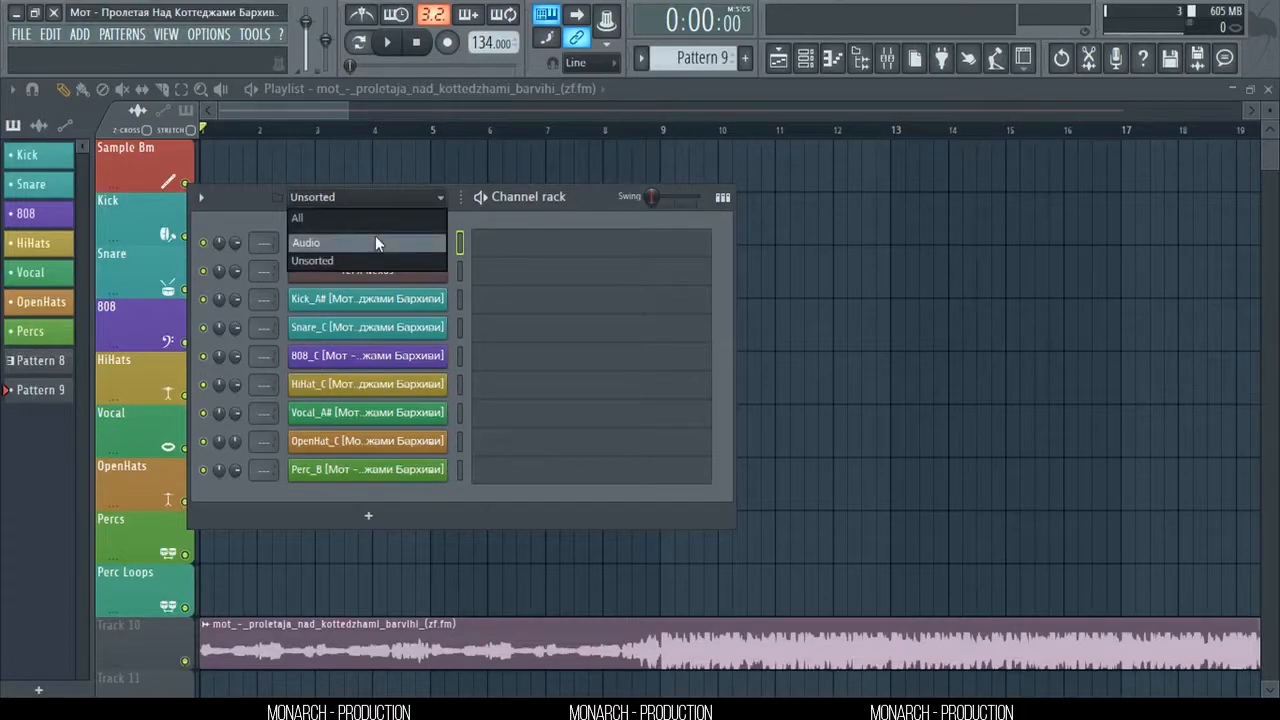
- Play the opening bars of the reference audio track in the playlist and stop playback
left_click(326, 155)
key("space")
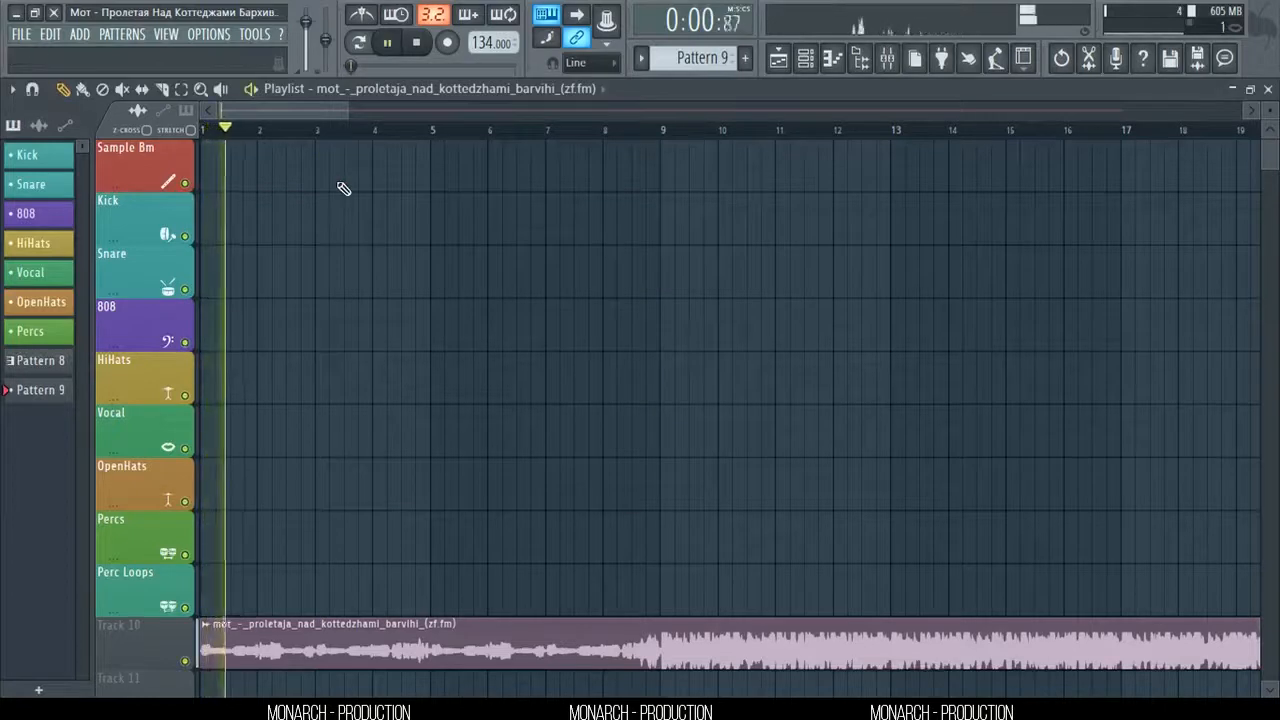
scroll(330, 160, "down", 2)
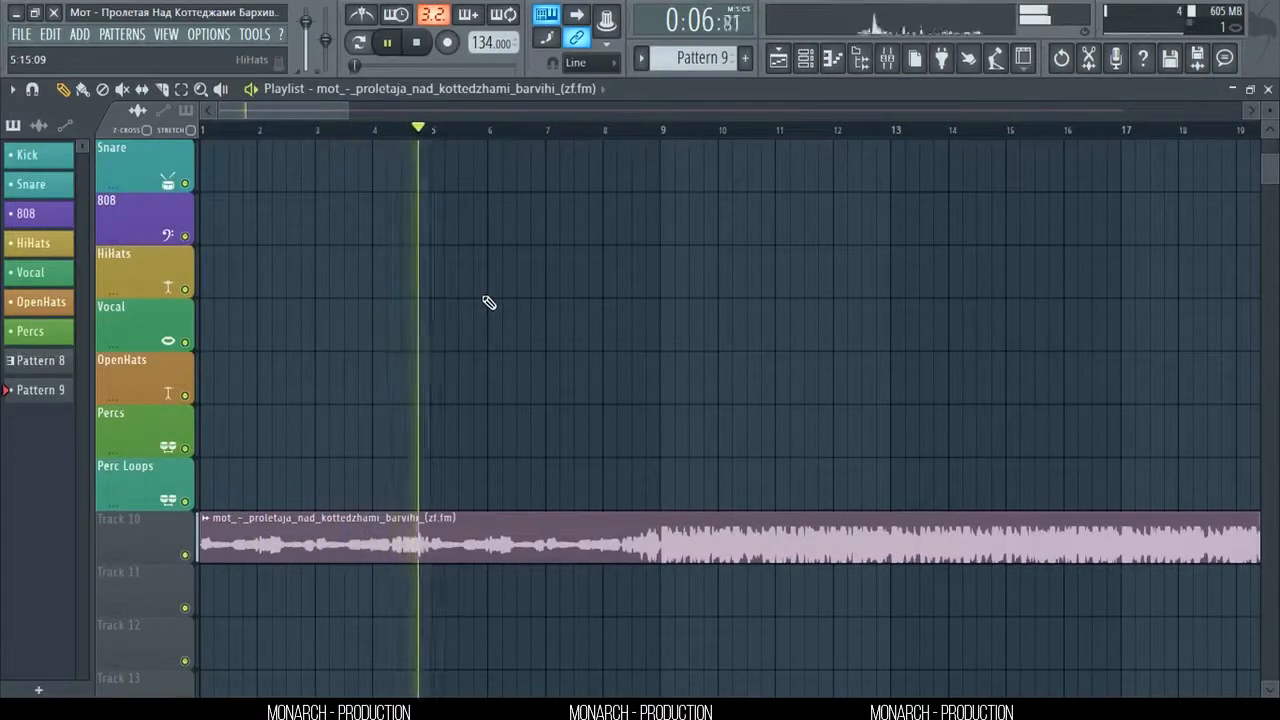
key("space")
- Select bars 1 to 4 on the playlist timeline and briefly play the selected range
left_click_drag(436, 130, 201, 130)
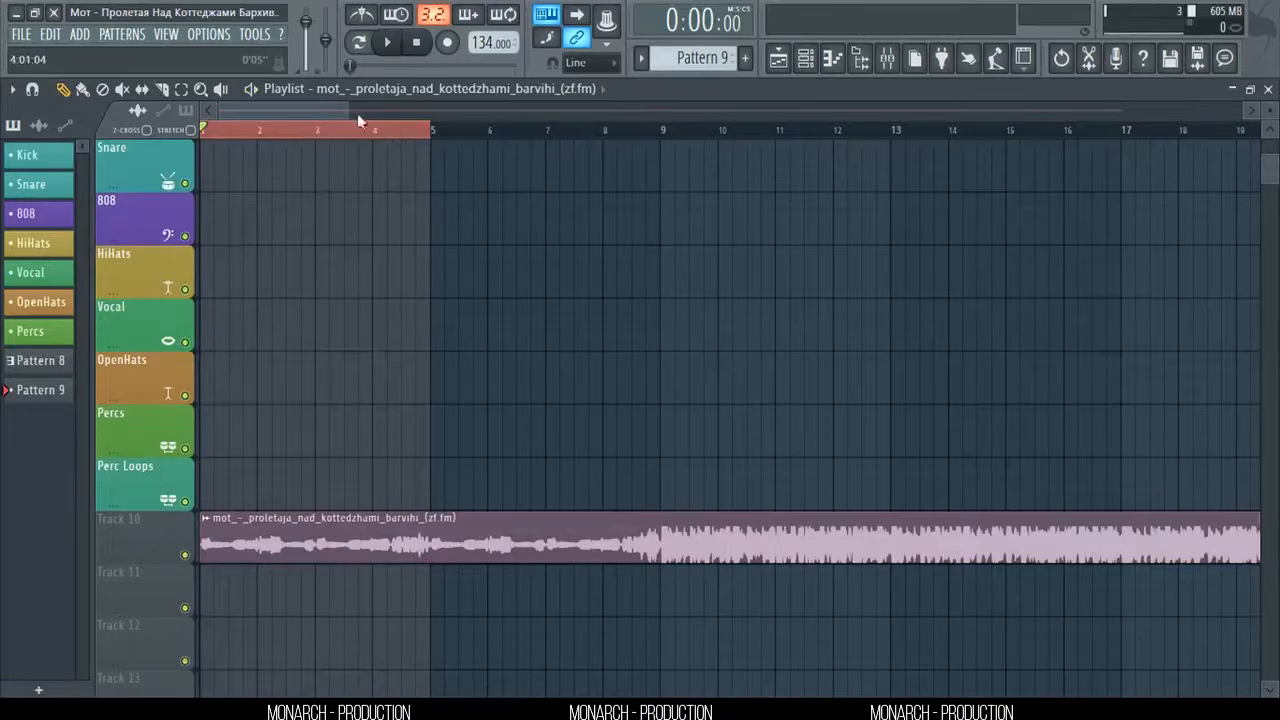
left_click_drag(350, 110, 303, 107)
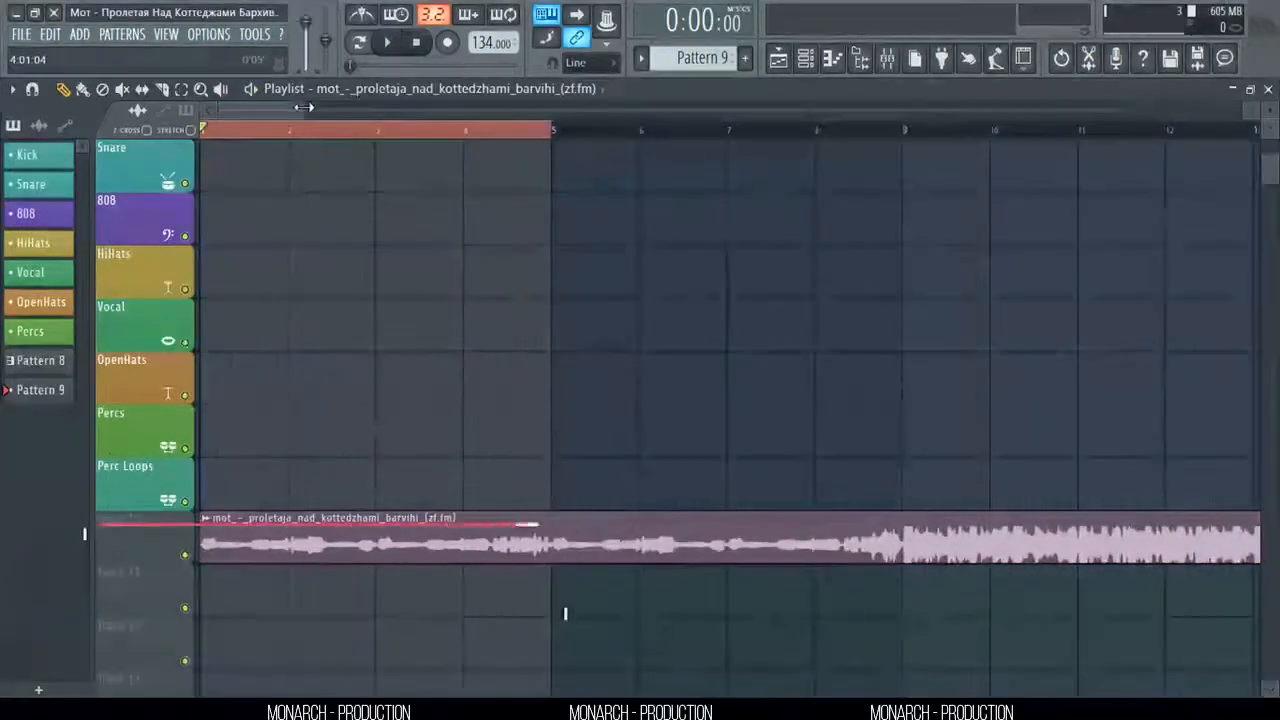
key("space")
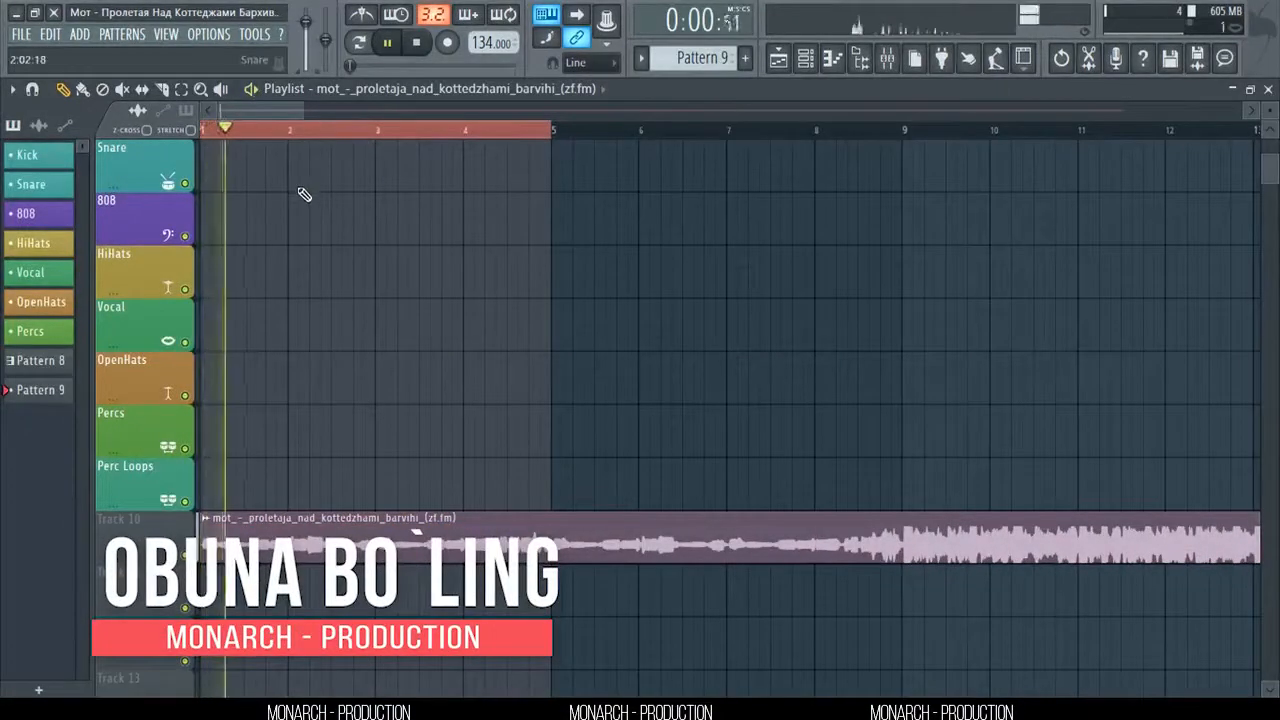
key("space")
- Open the channel rack with its channel filter set to Unsorted
scroll(299, 289, "up", 2)
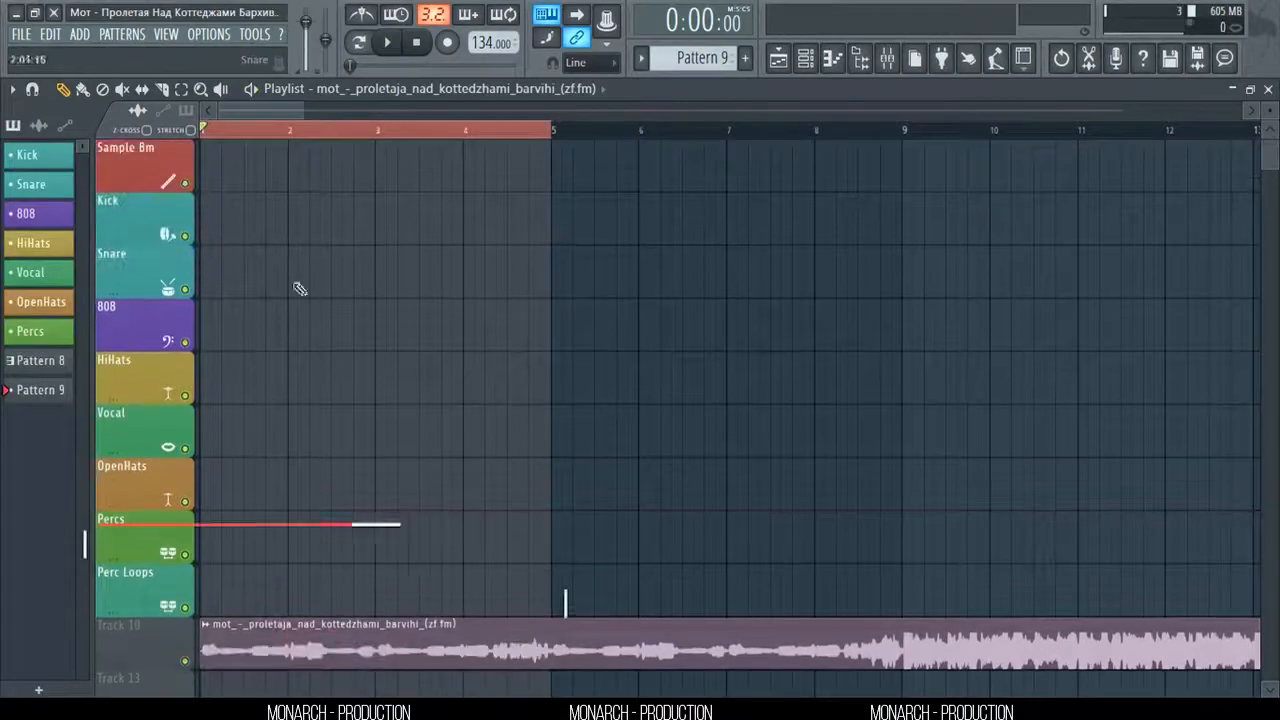
left_click_drag(1270, 110, 1270, 120)
left_click(814, 69)
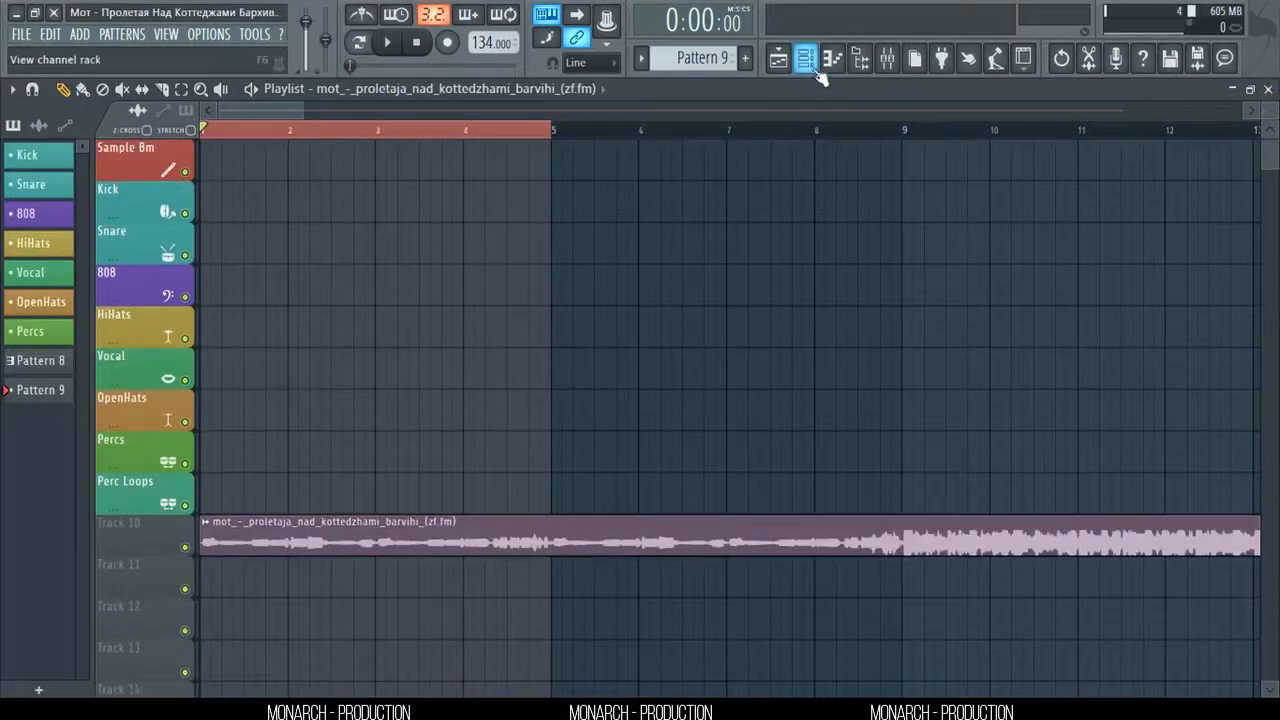
left_click(816, 72)
left_click(436, 197)
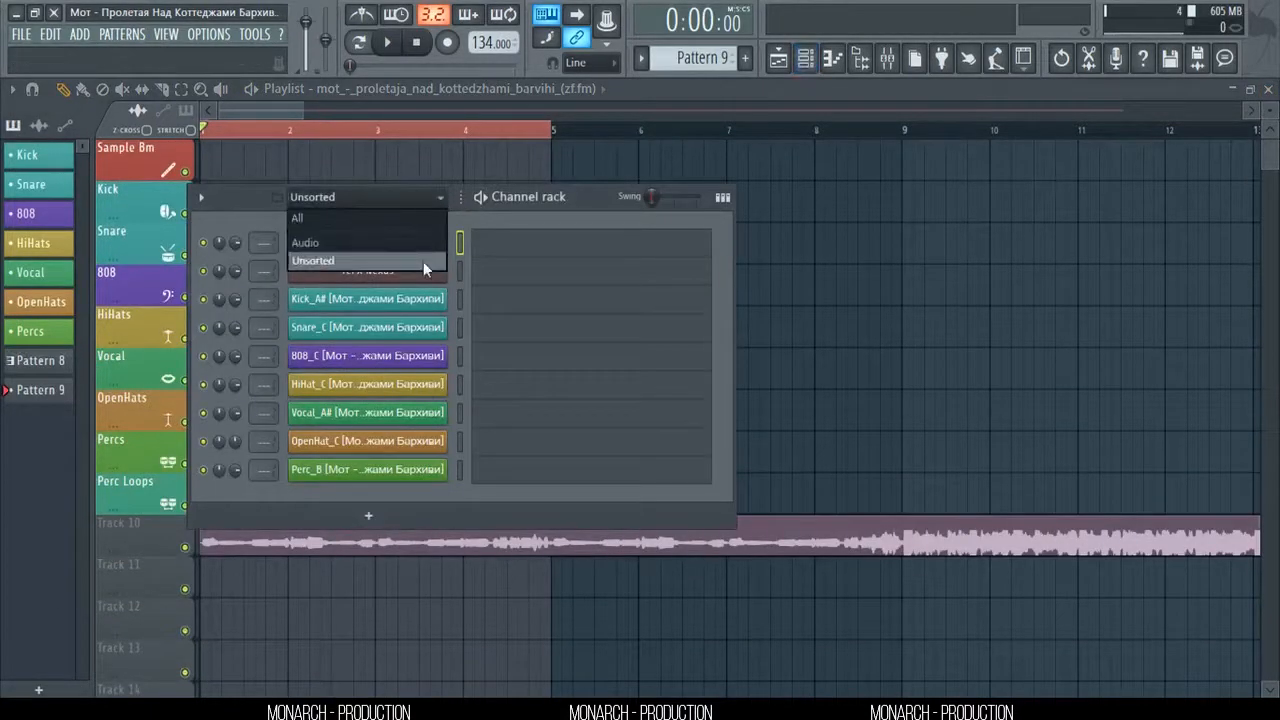
left_click(423, 261)
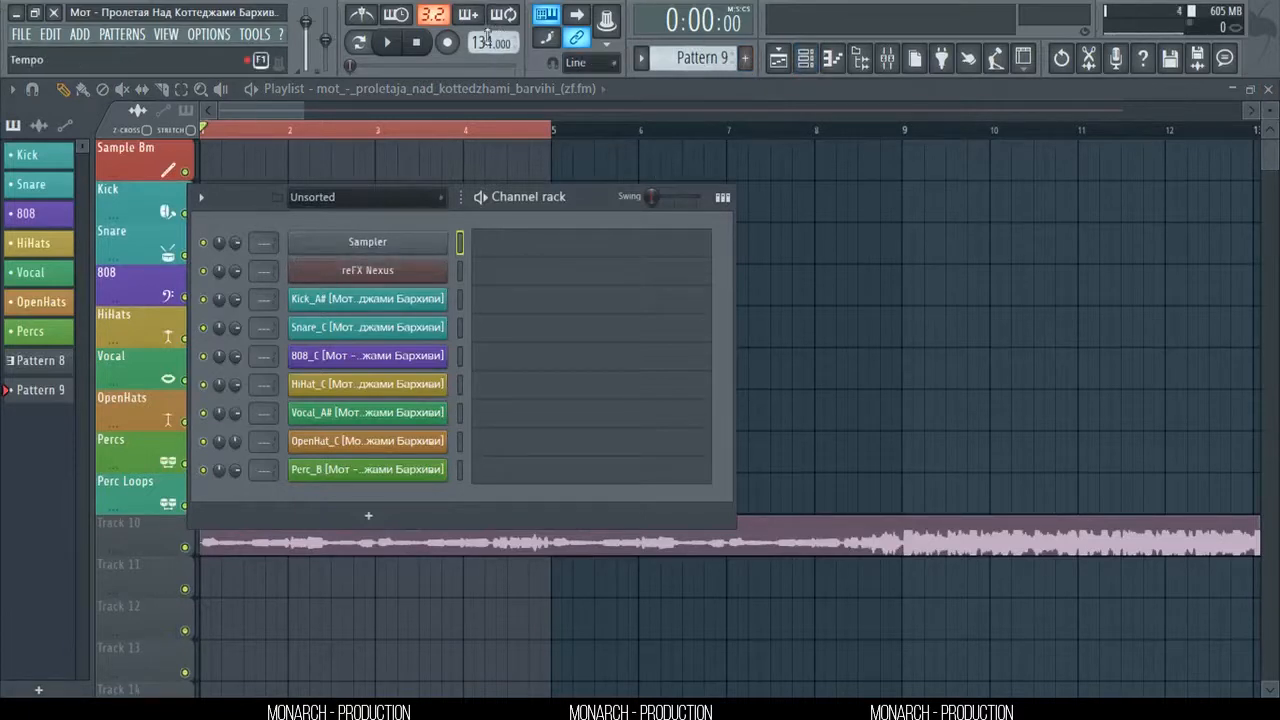
- Try a project tempo of 132 BPM and restore it to 134 BPM
left_click_drag(487, 42, 487, 46)
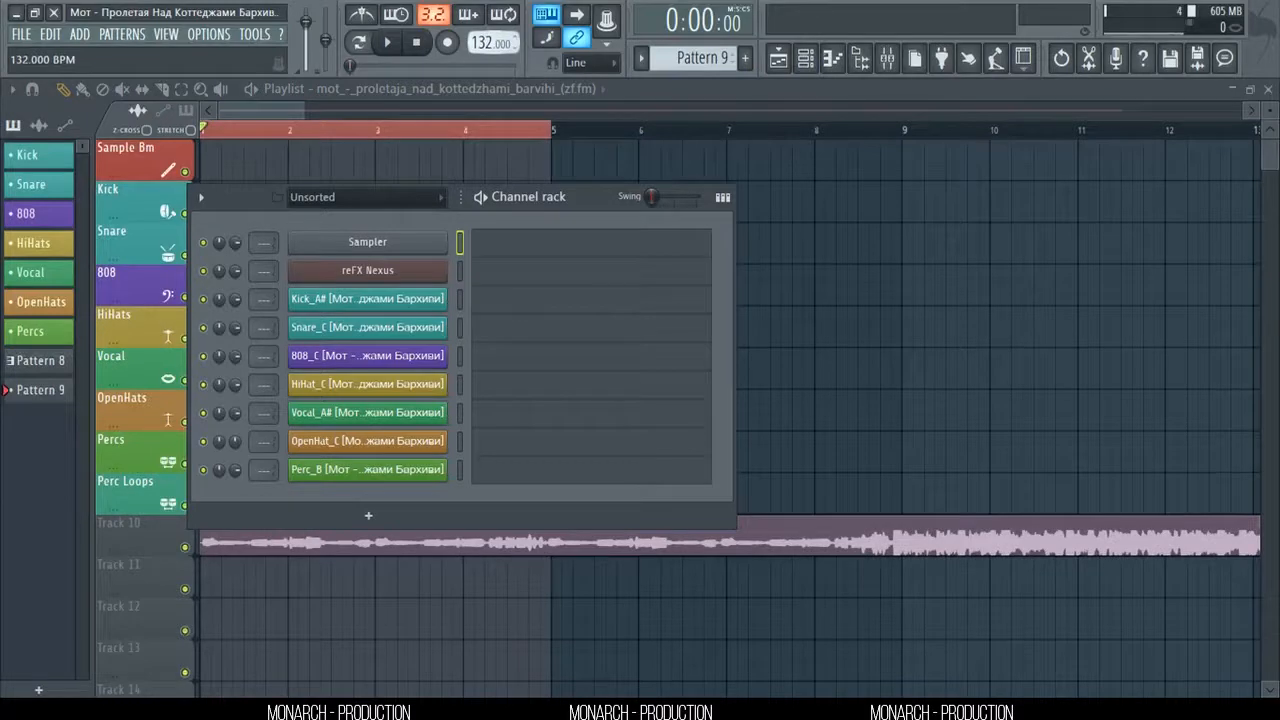
left_click_drag(487, 46, 487, 42)
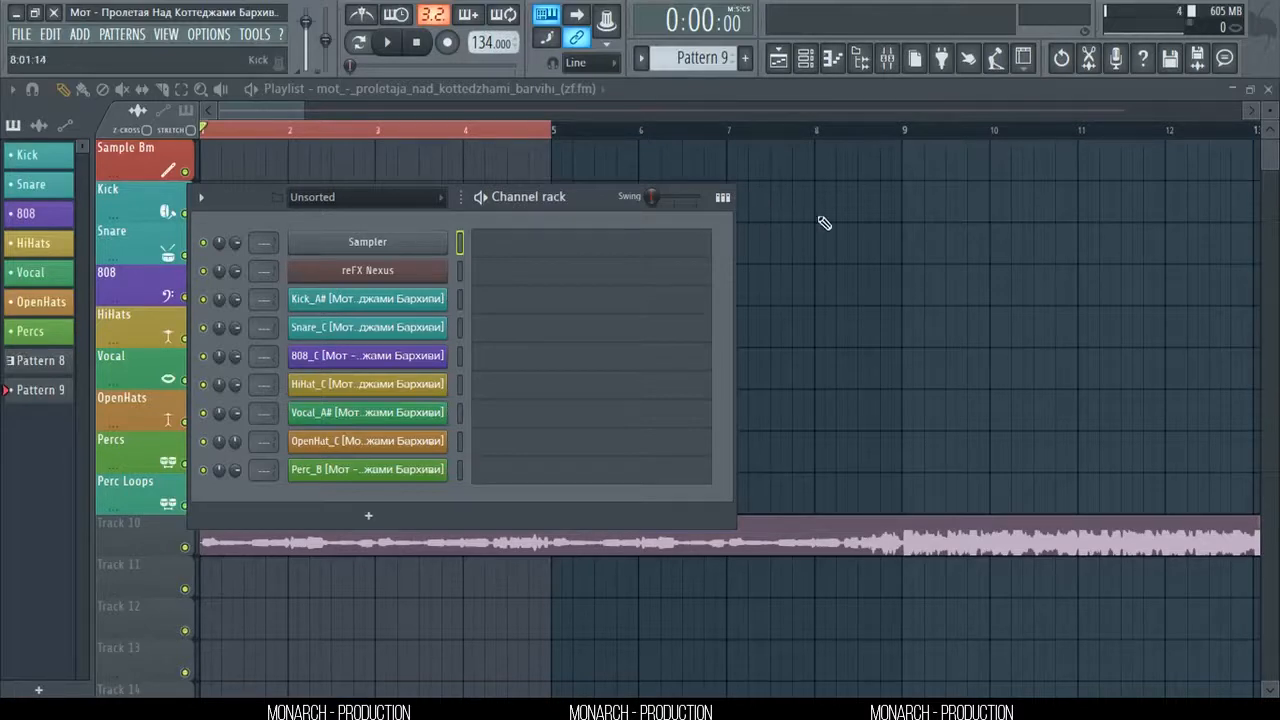
- View the reFX Nexus channel's plugin settings and close its window
left_click(461, 268)
left_click(437, 275)
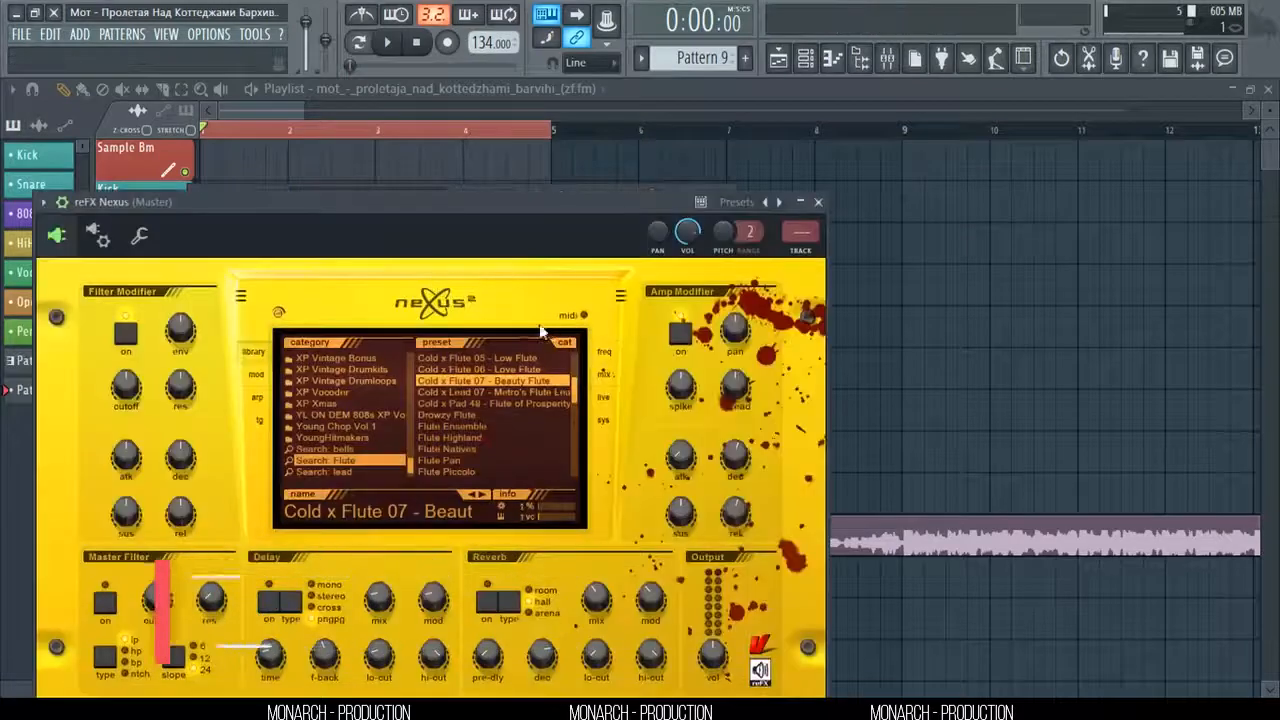
left_click(820, 203)
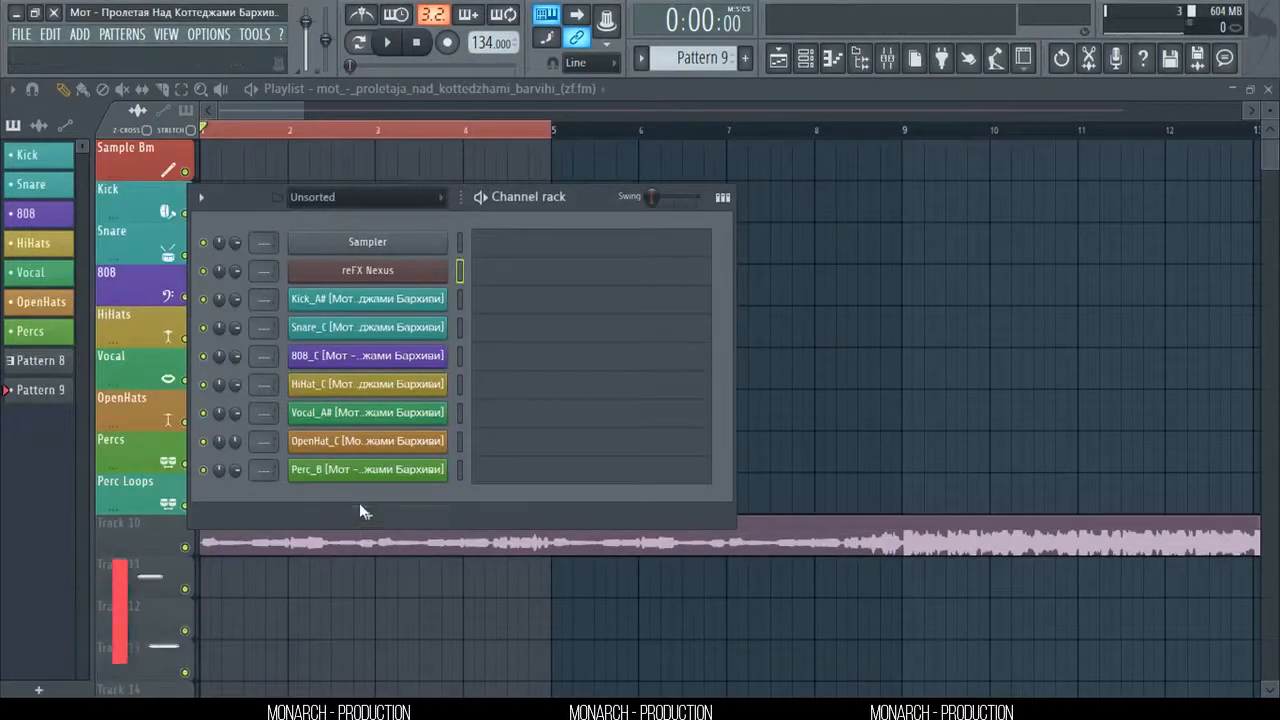
- Add an empty Sampler channel to the channel rack and delete the extra Sampler channel
left_click(362, 515)
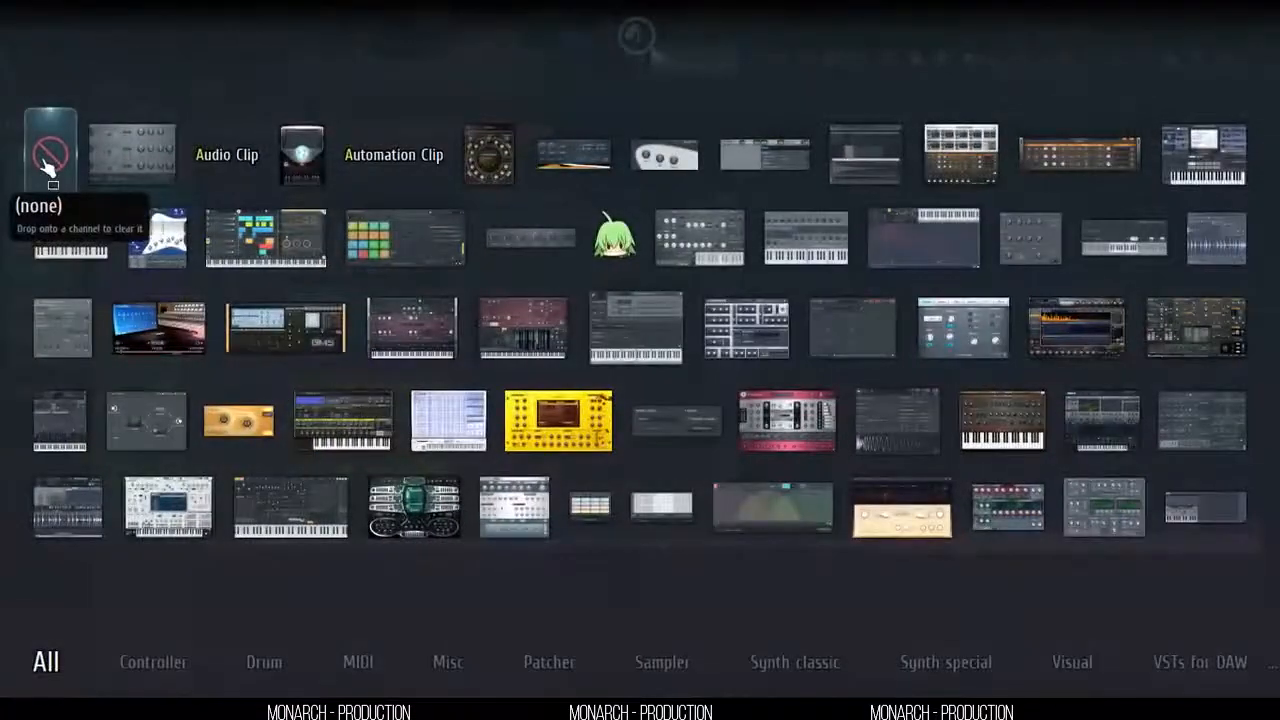
left_click(47, 168)
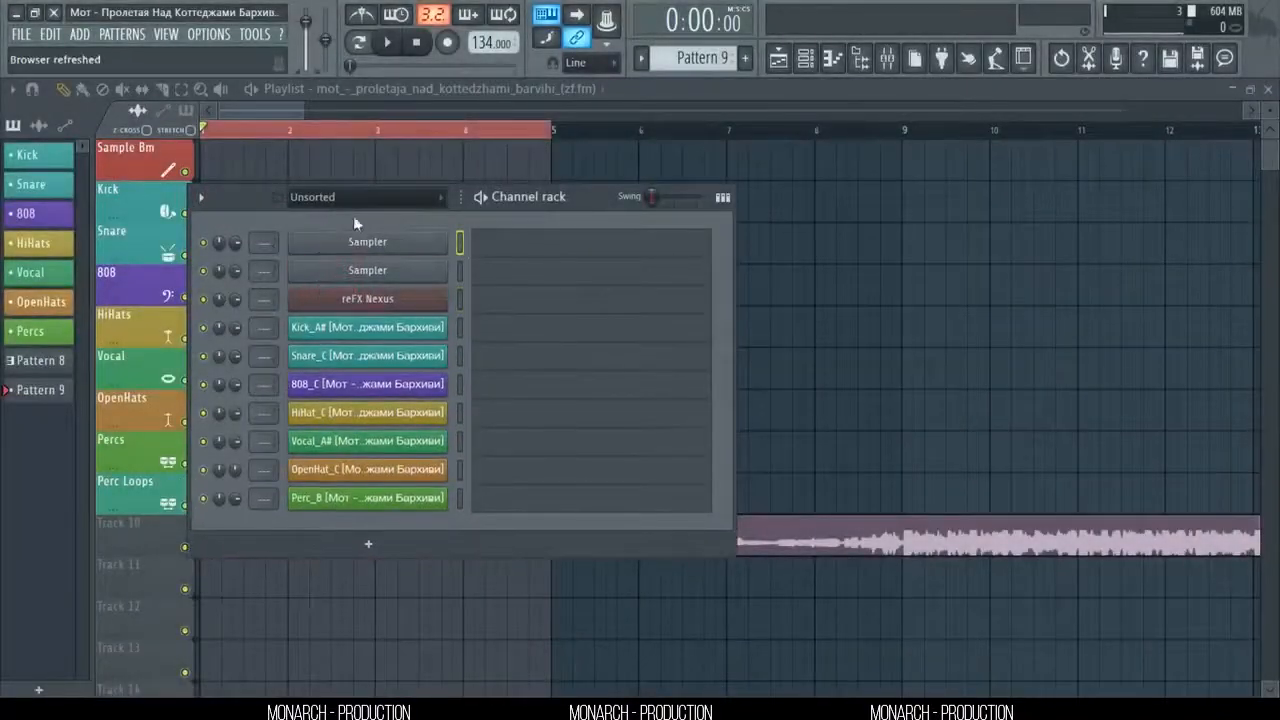
right_click(455, 252)
left_click(520, 452)
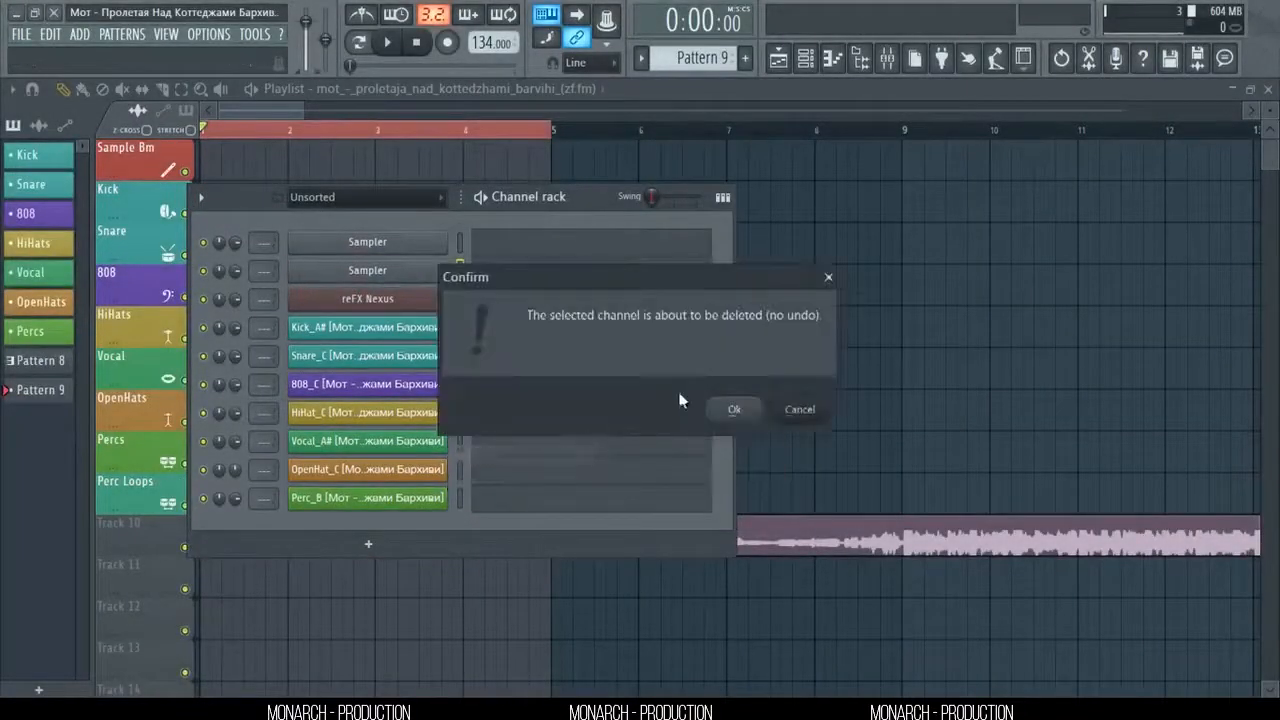
left_click(734, 406)
- Open the piano roll of the Sampler channel for Pattern 9
left_click(497, 254)
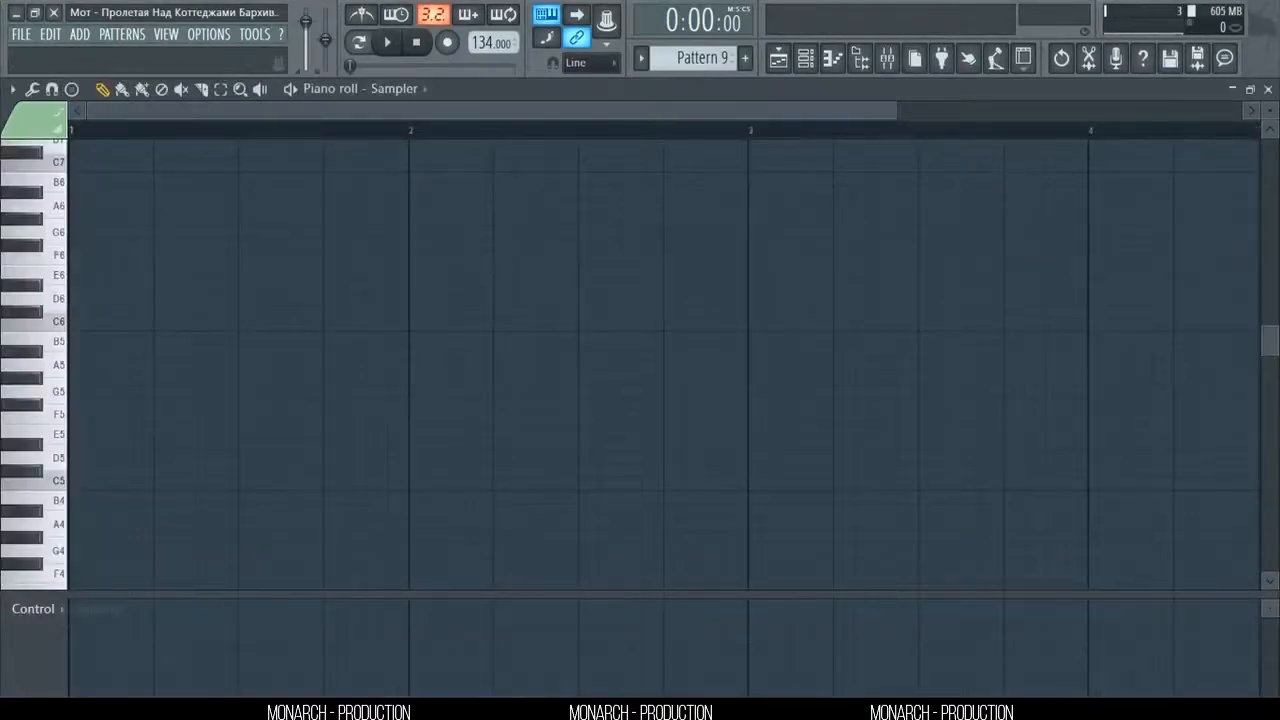
left_click(1266, 89)
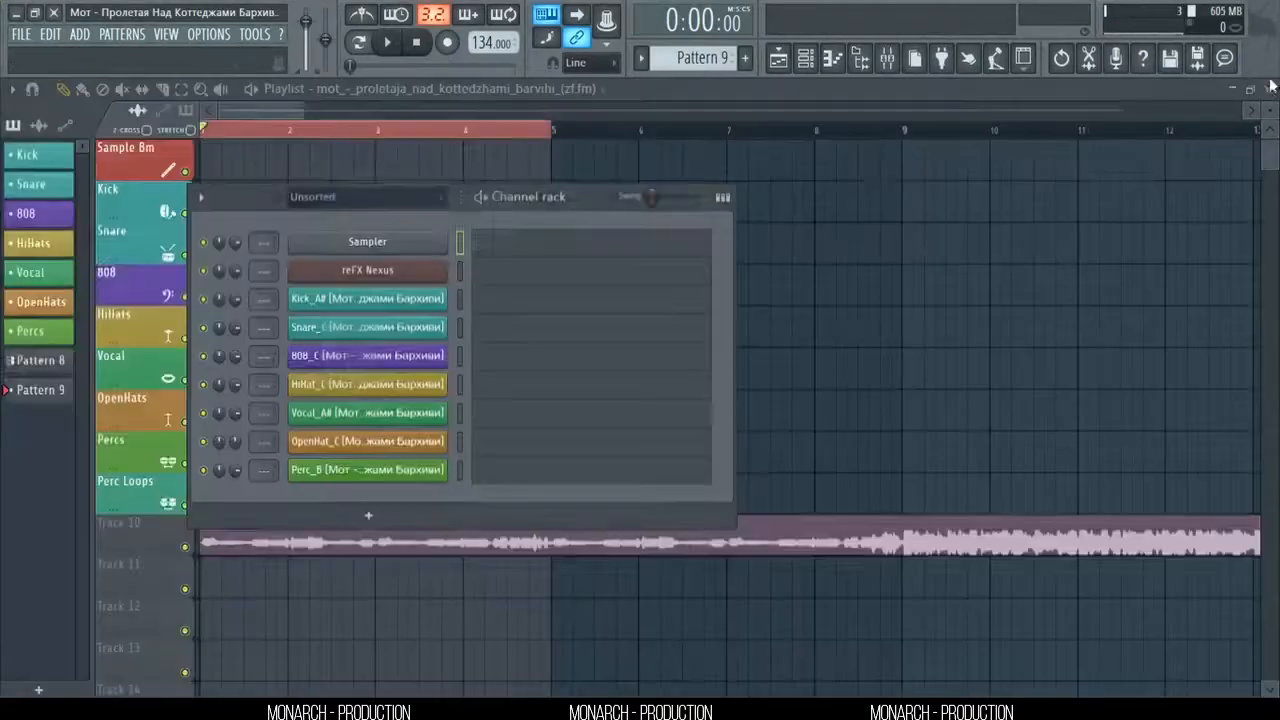
left_click(536, 262)
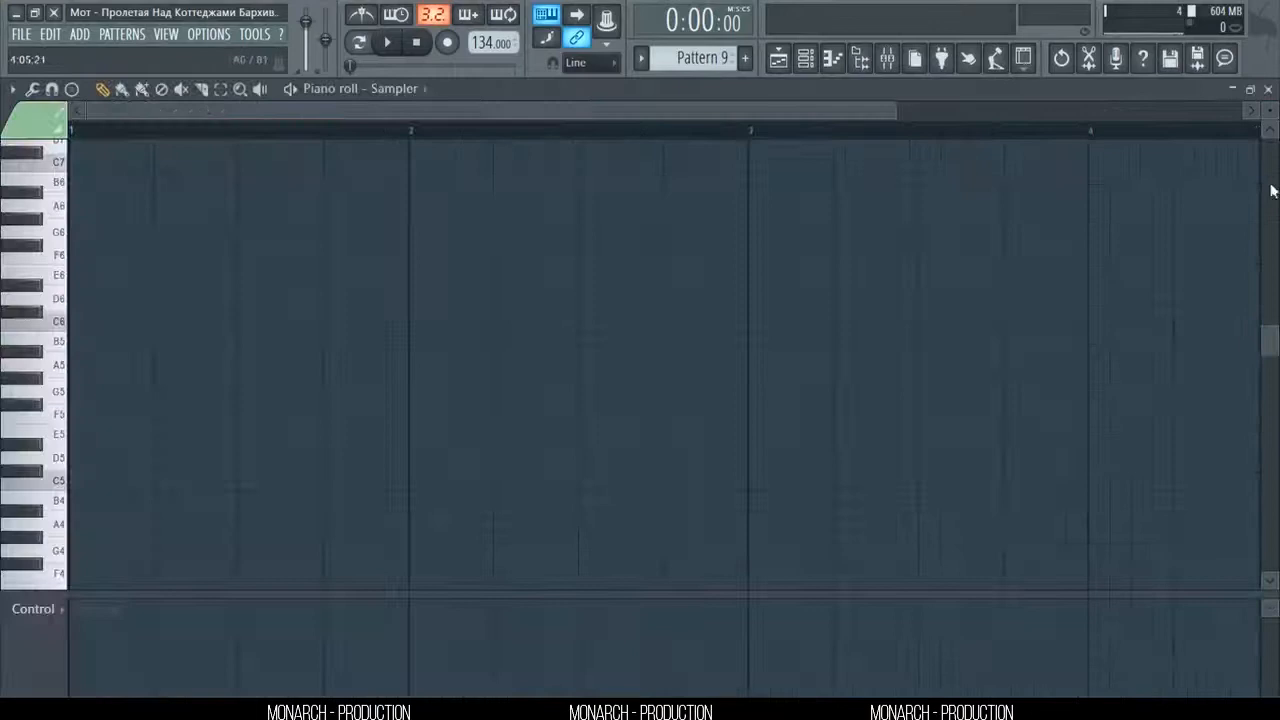
left_click(1266, 89)
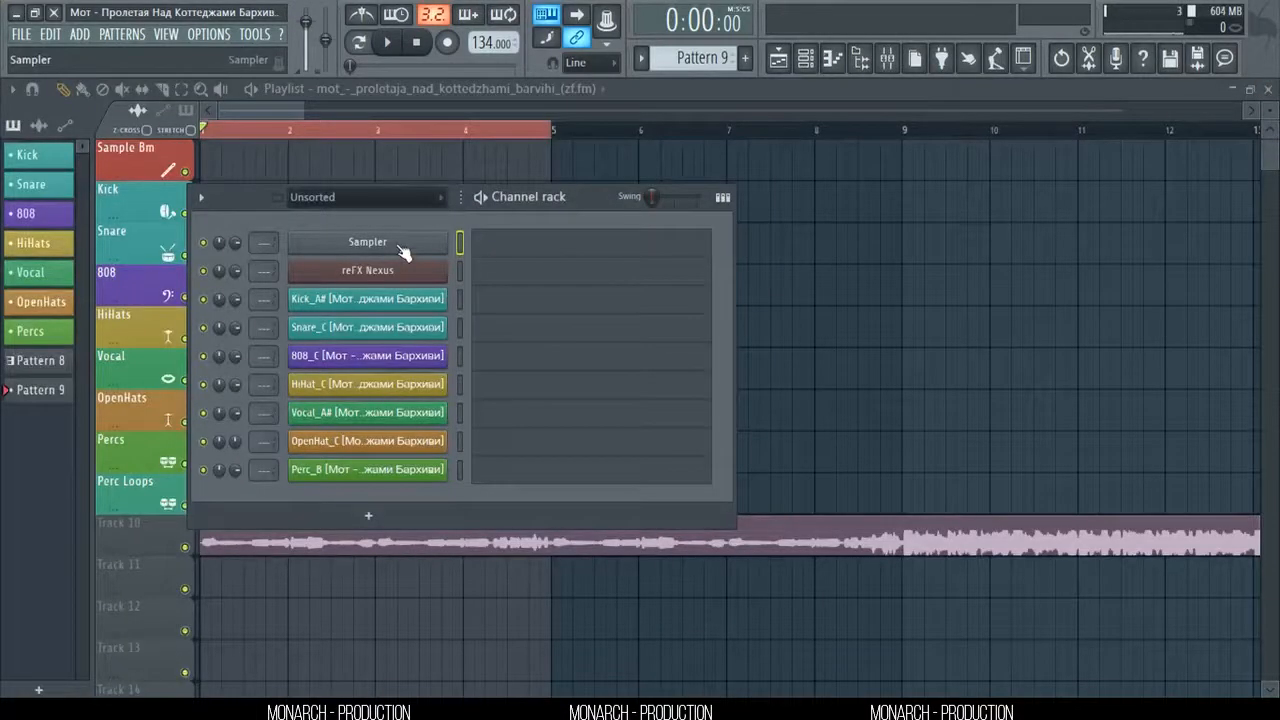
right_click(397, 246)
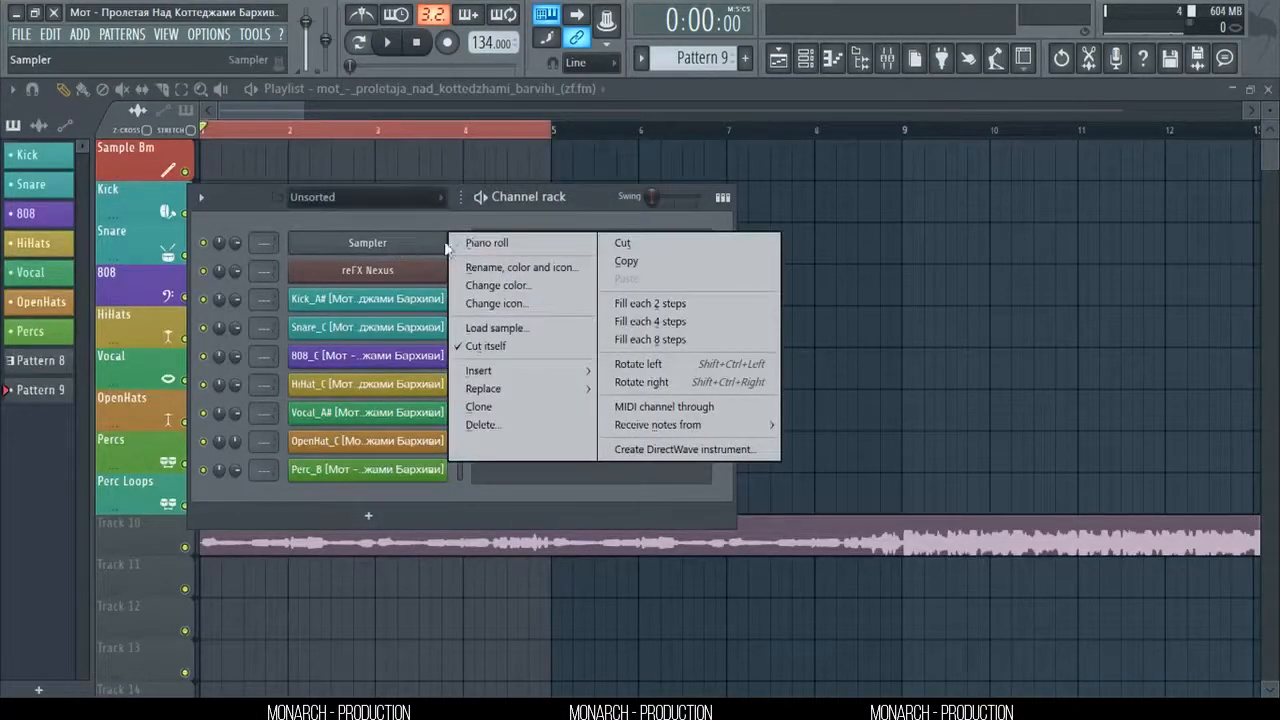
left_click(527, 245)
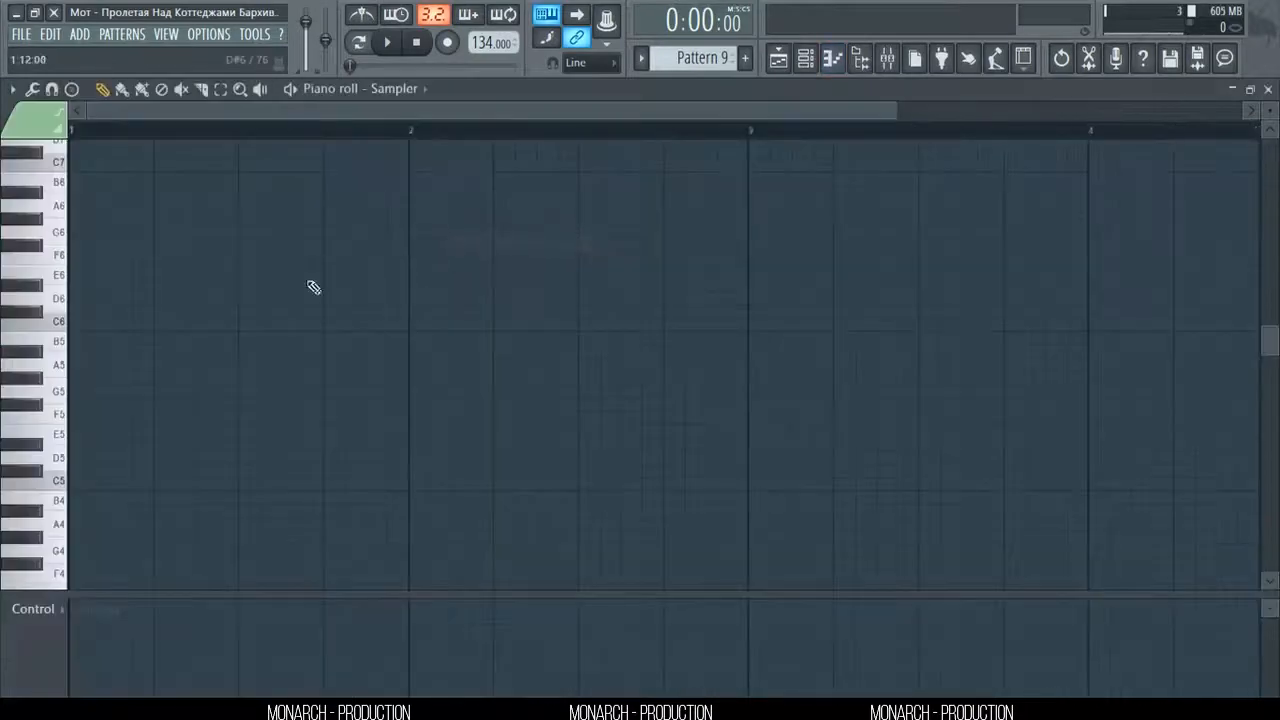
- Stamp a Minor chord into the piano roll and place it on B5 at the start of bar 1
left_click(70, 90)
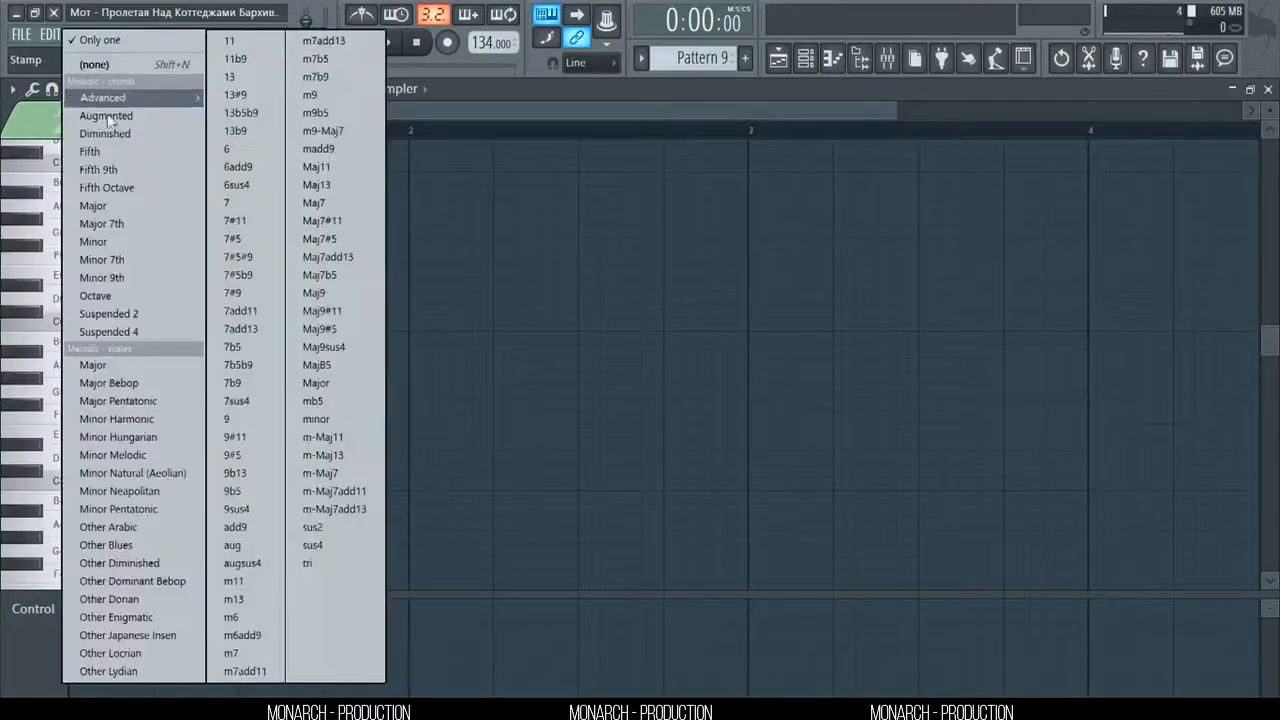
left_click(158, 256)
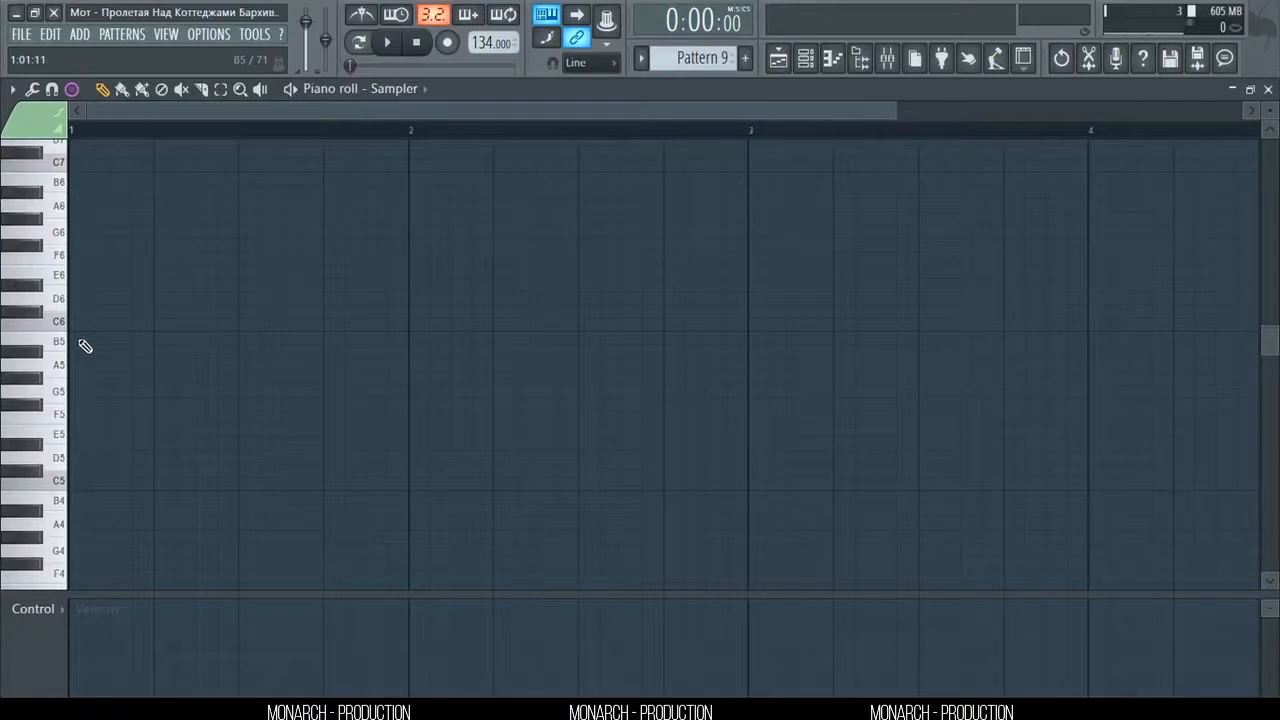
left_click(72, 89)
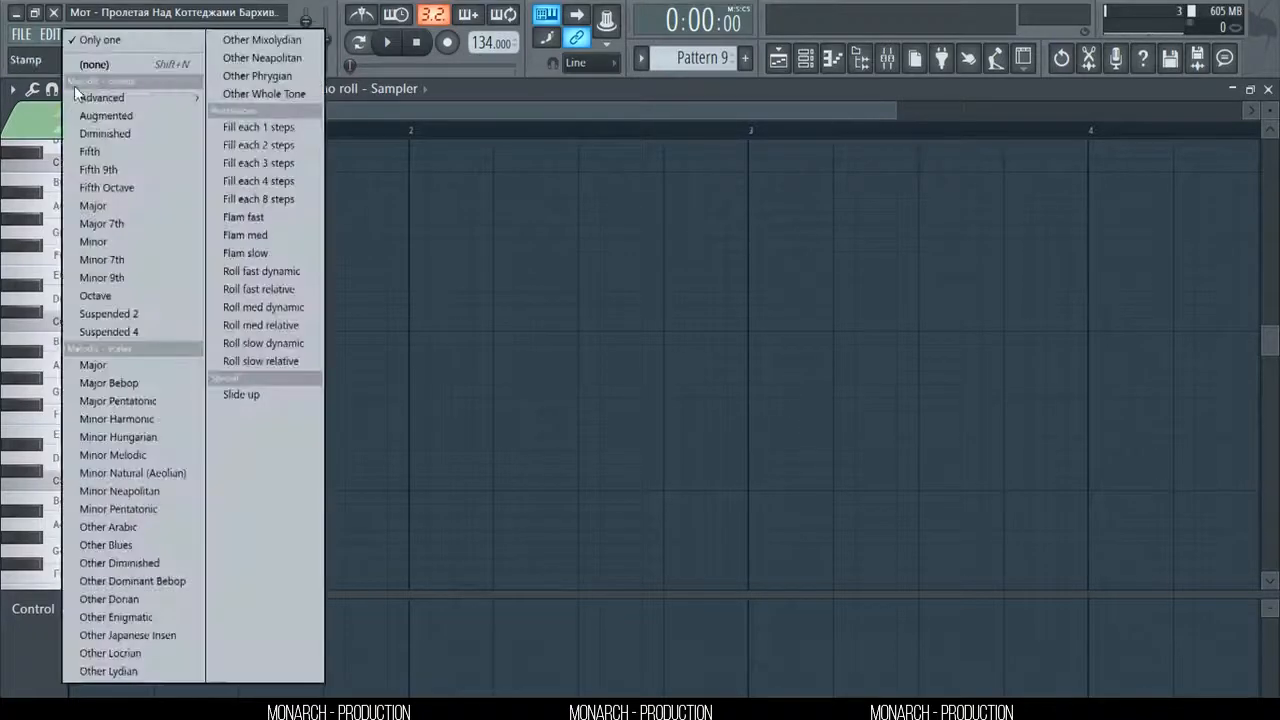
left_click(110, 243)
left_click(422, 351)
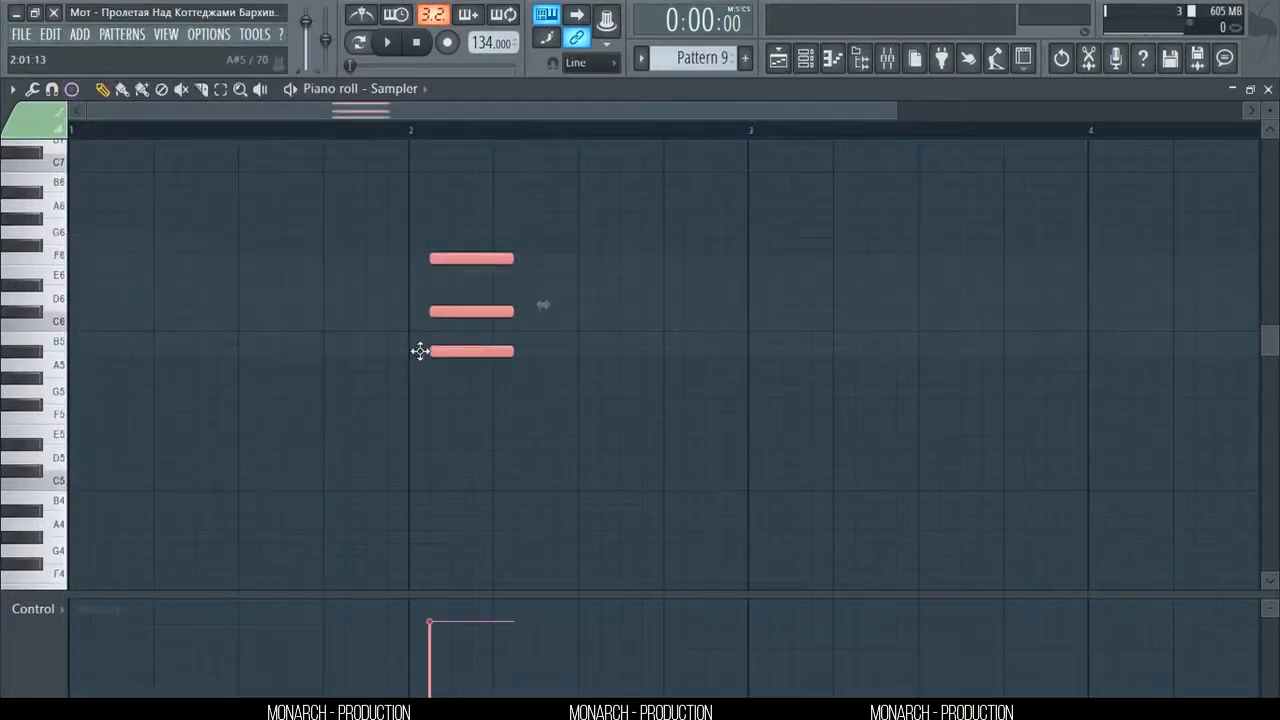
left_click_drag(420, 351, 72, 342)
left_click(103, 206)
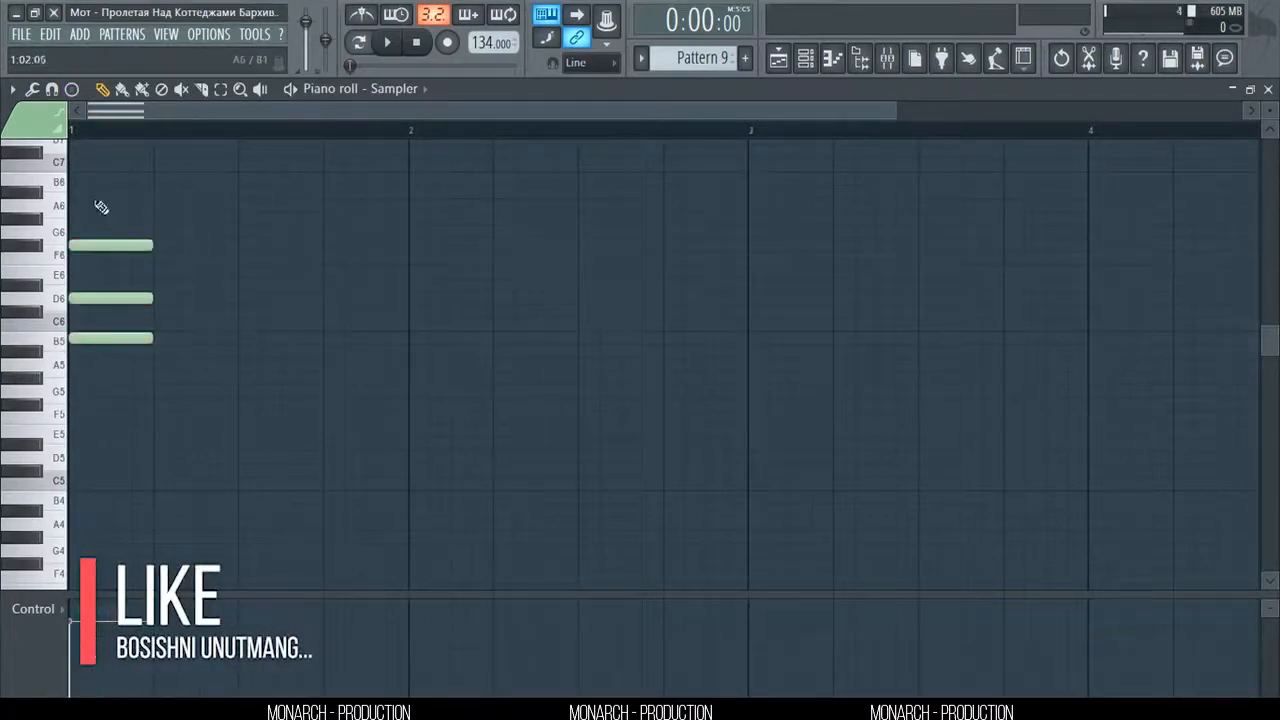
- Stamp a Minor 9th chord on B5 directly after the three-note chord in bar 1
left_click(77, 91)
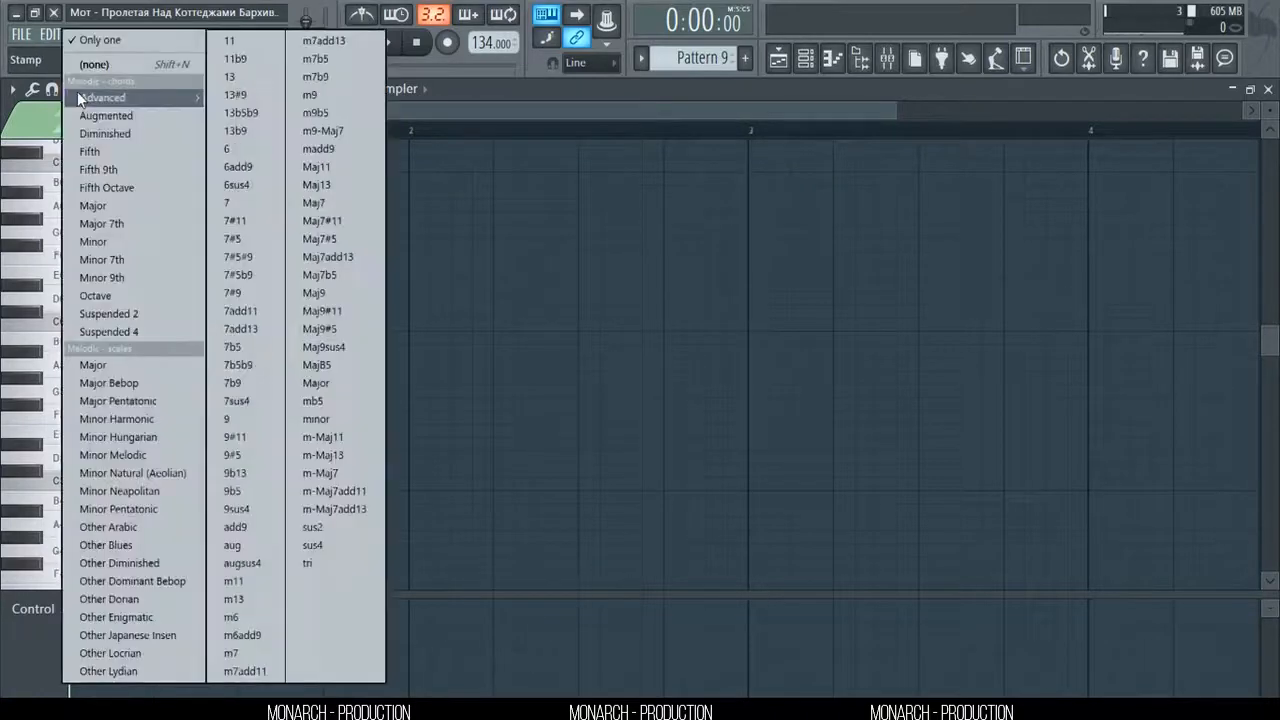
left_click(136, 279)
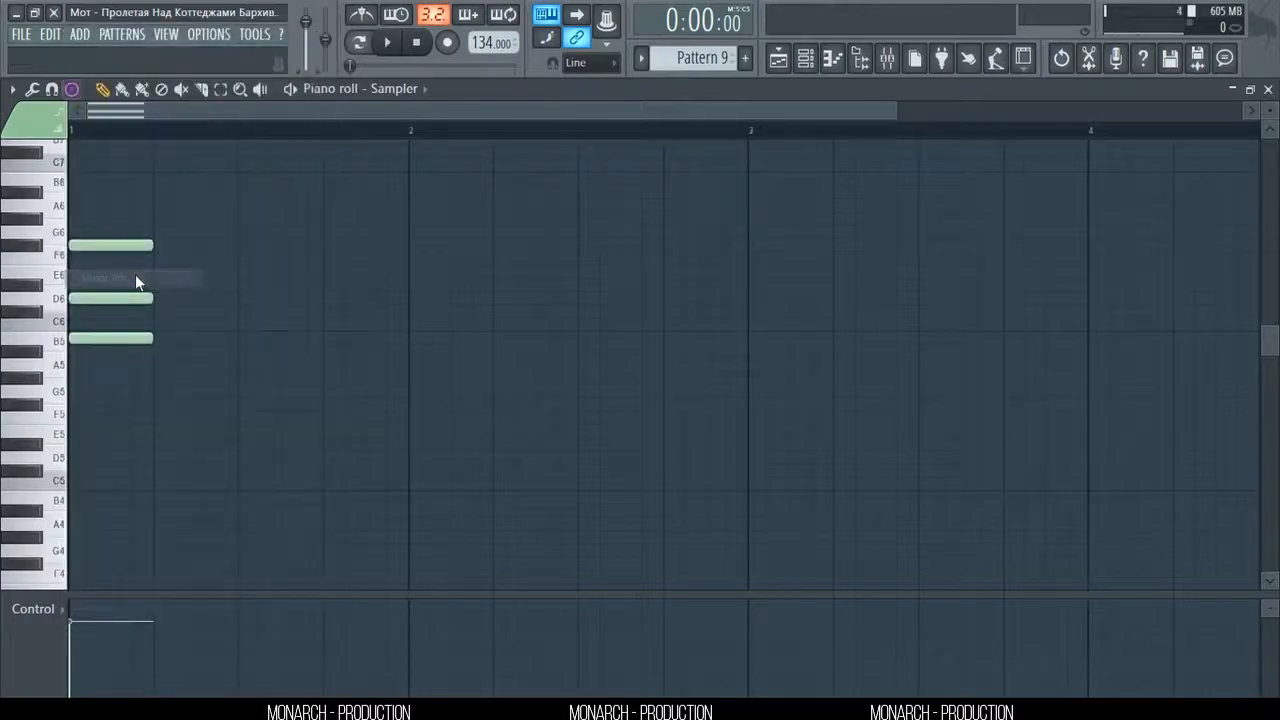
left_click(165, 340)
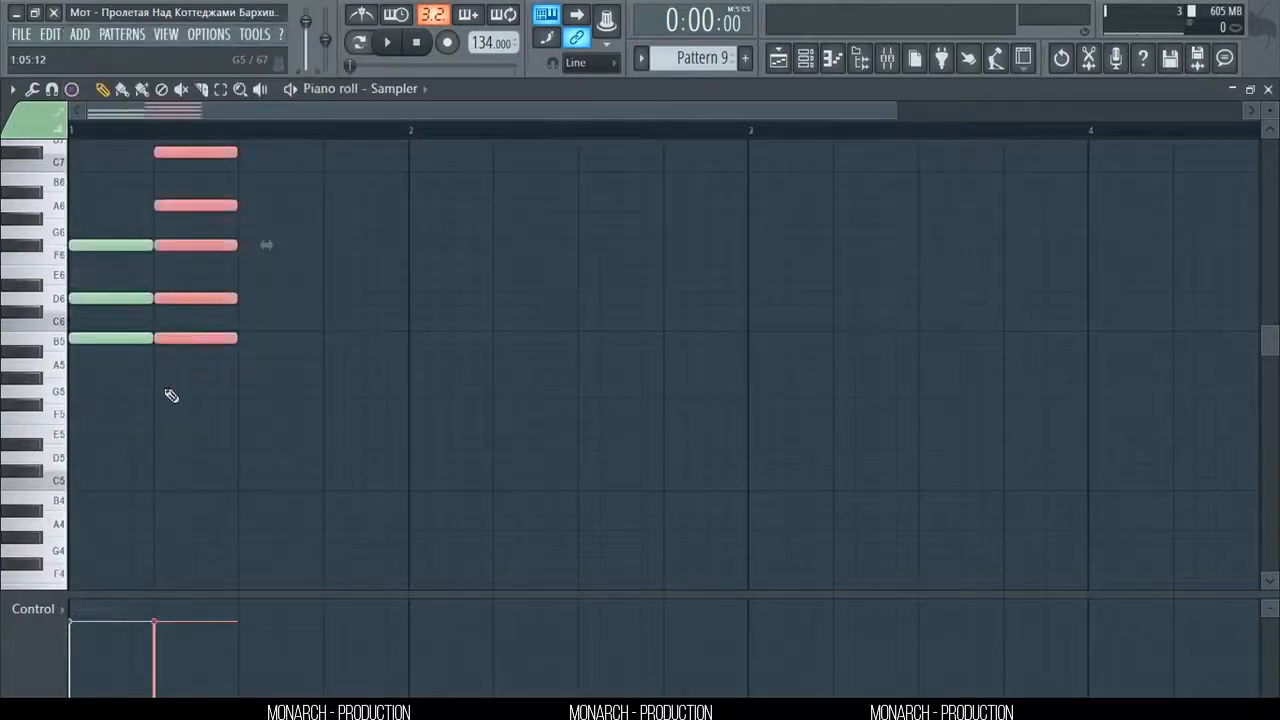
- Delete the three-note minor chord and move the Minor 9th chord to the start of bar 1
scroll(171, 394, "up", 2)
right_click(113, 378)
right_click(113, 417)
right_click(120, 324)
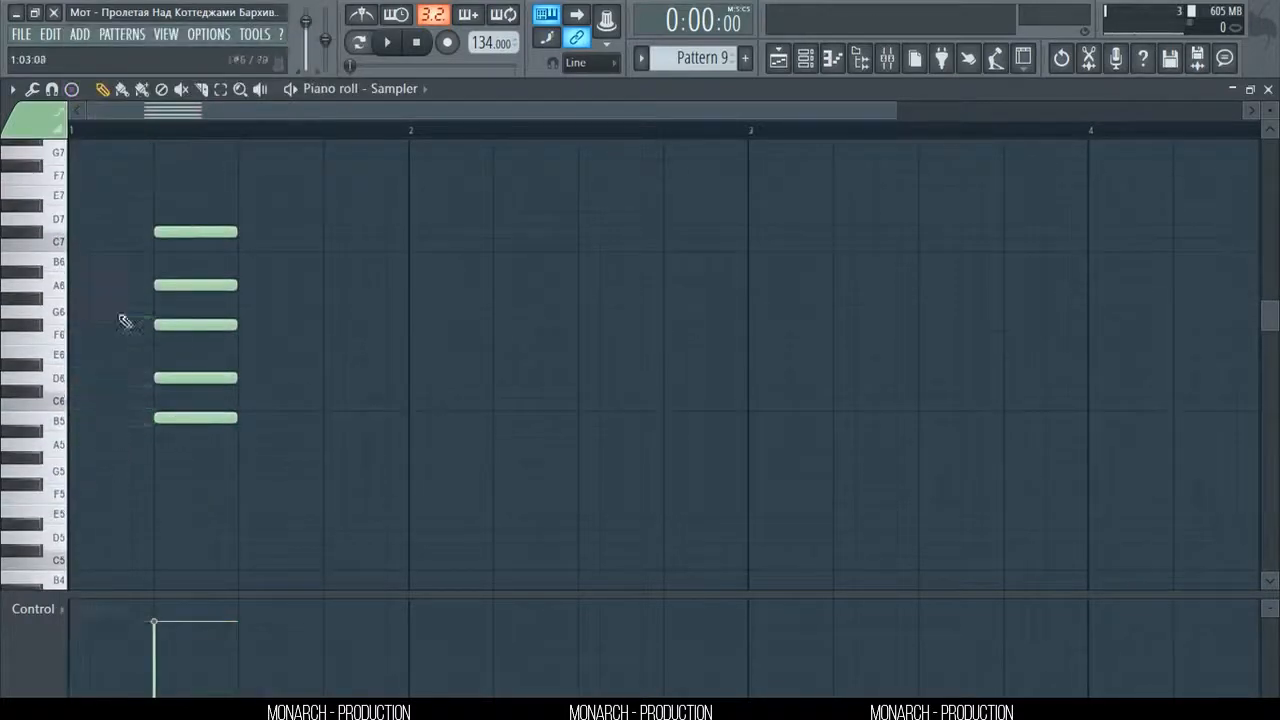
mouse_move(176, 201)
left_mouse_down()
mouse_move(198, 412)
mouse_move(96, 414)
left_mouse_up()
left_click(180, 243, "ctrl")
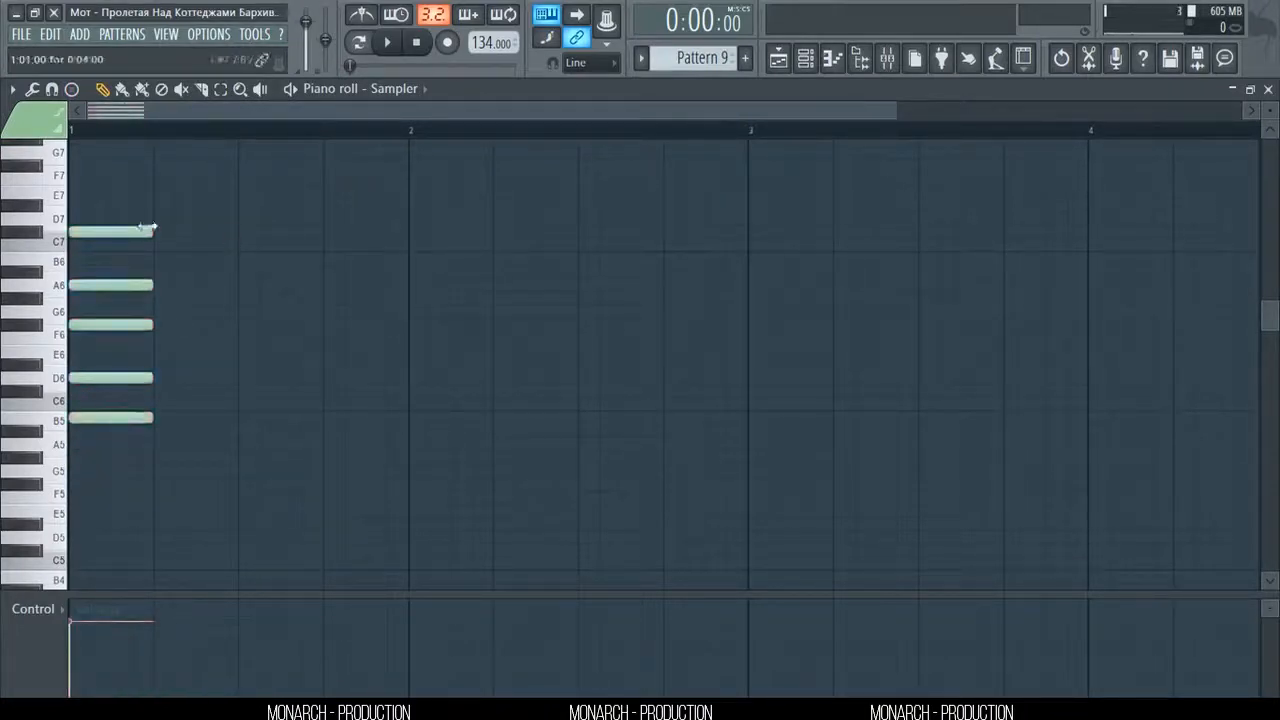
- Stack copies of the Minor 9th chord one octave above and one octave below, rooted on B6 and B4
left_click_drag(143, 200, 112, 430)
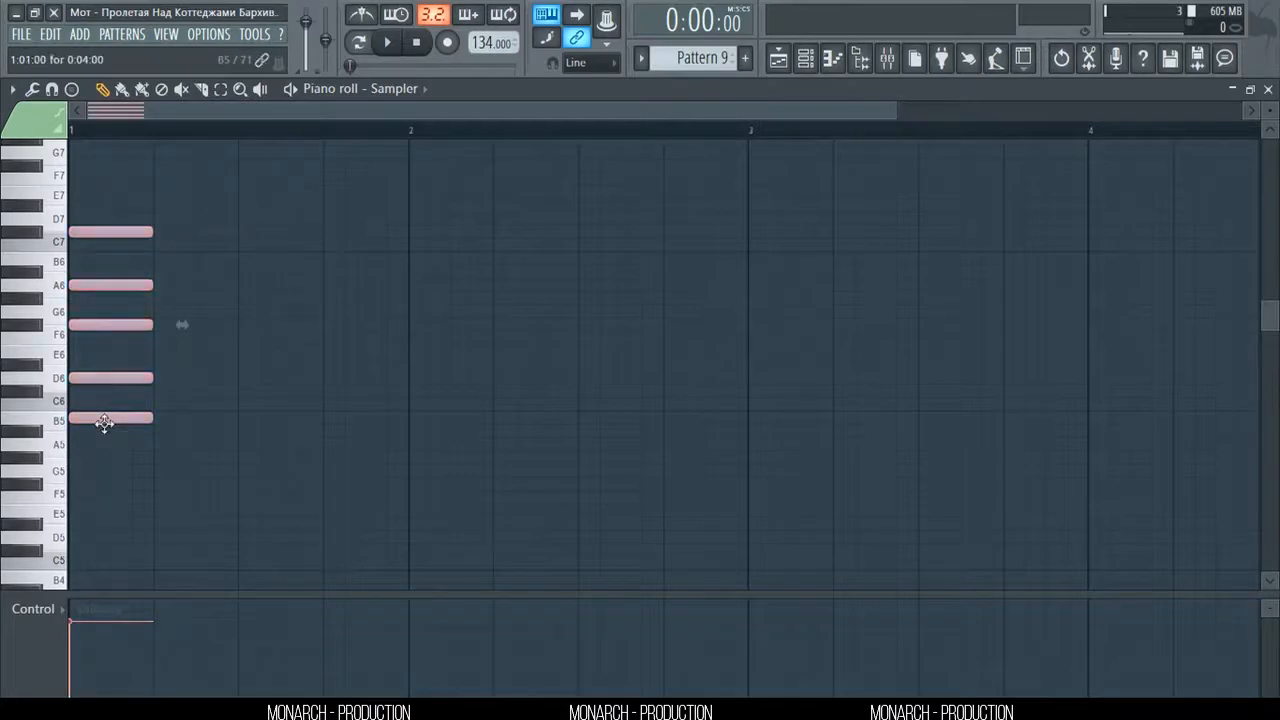
left_click_drag(104, 423, 100, 209)
left_click(309, 217, "ctrl")
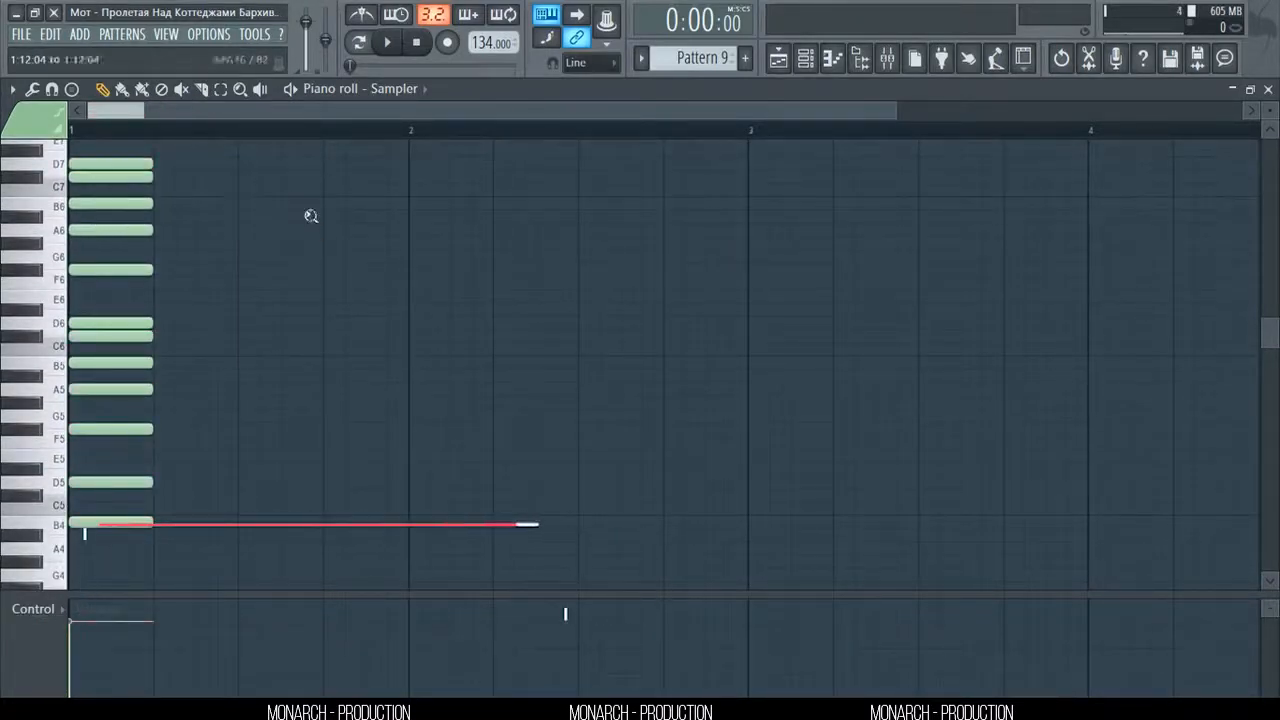
- Select all stacked chord notes and stretch them to the full length of bar 1
right_click(310, 215, "ctrl")
left_click_drag(326, 154, 229, 567)
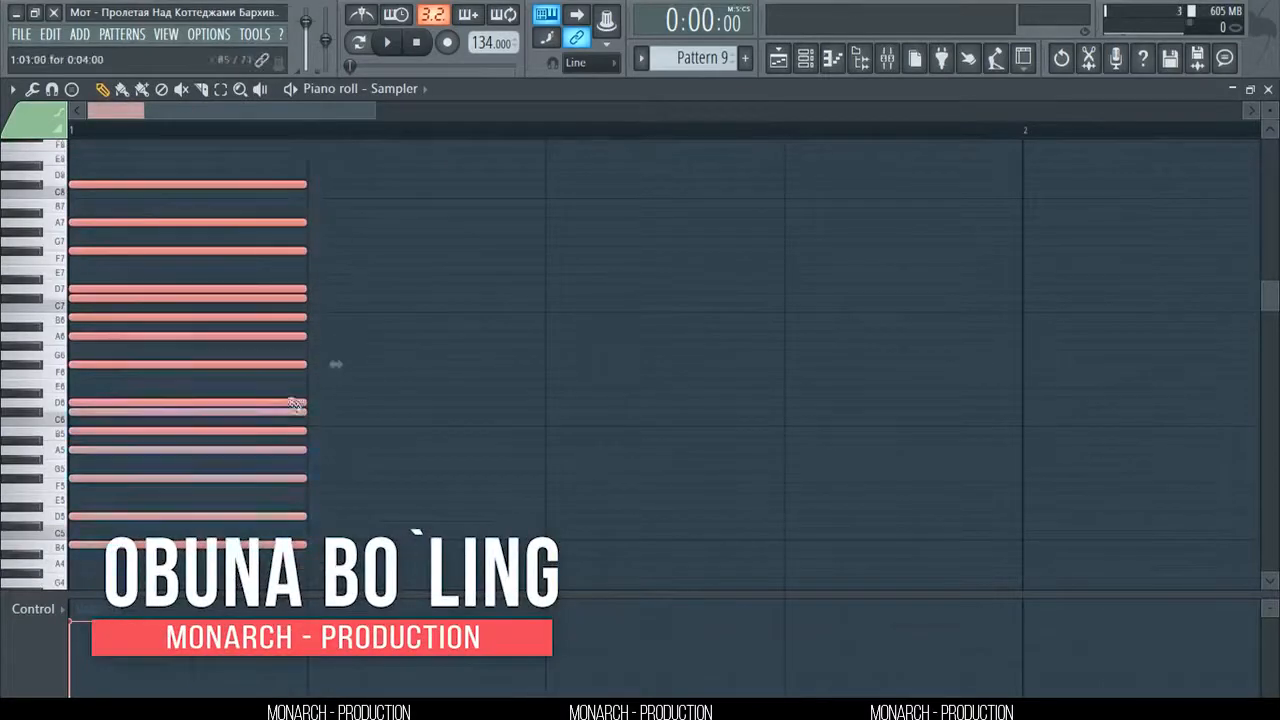
left_click(336, 192, "ctrl")
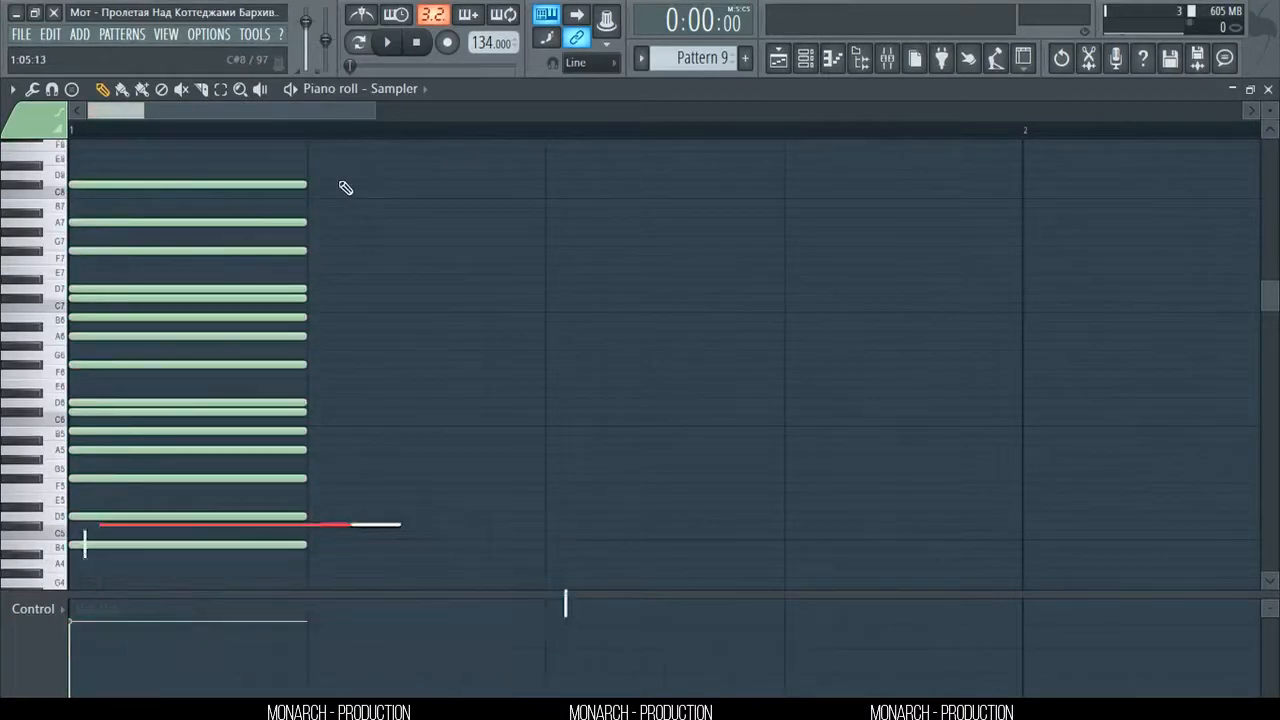
left_click_drag(337, 171, 251, 491)
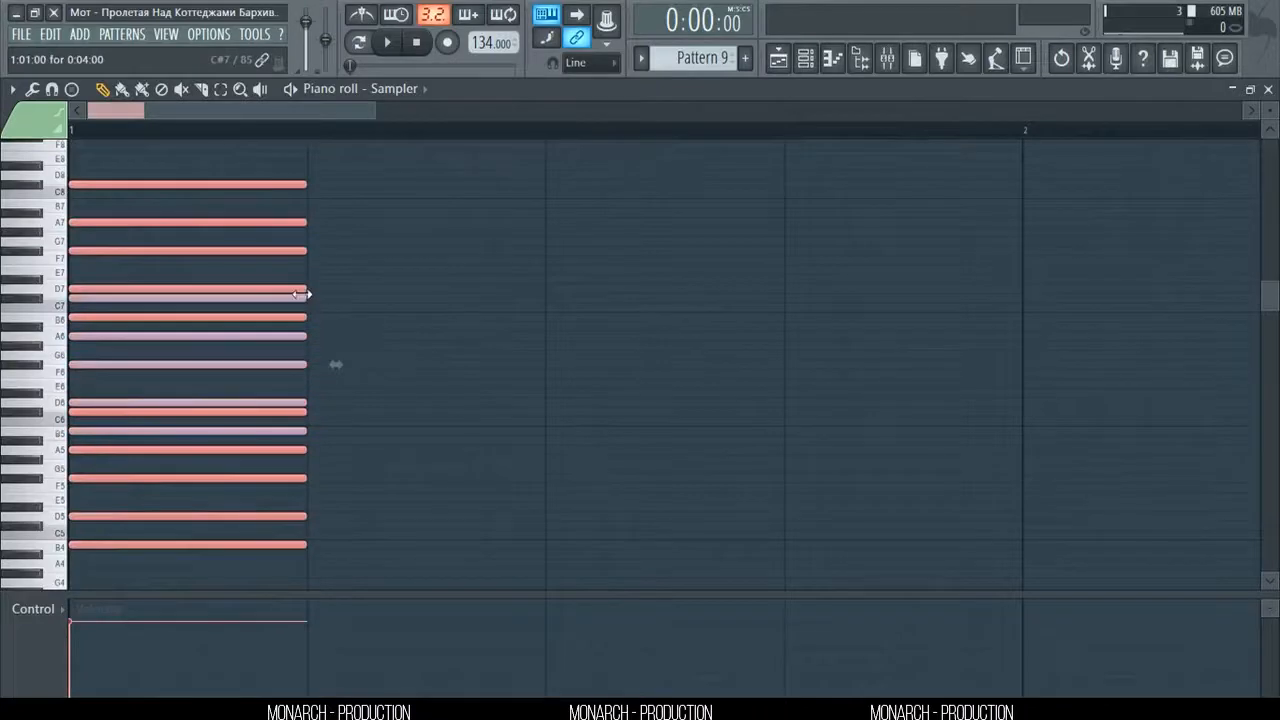
left_click_drag(302, 294, 1022, 270)
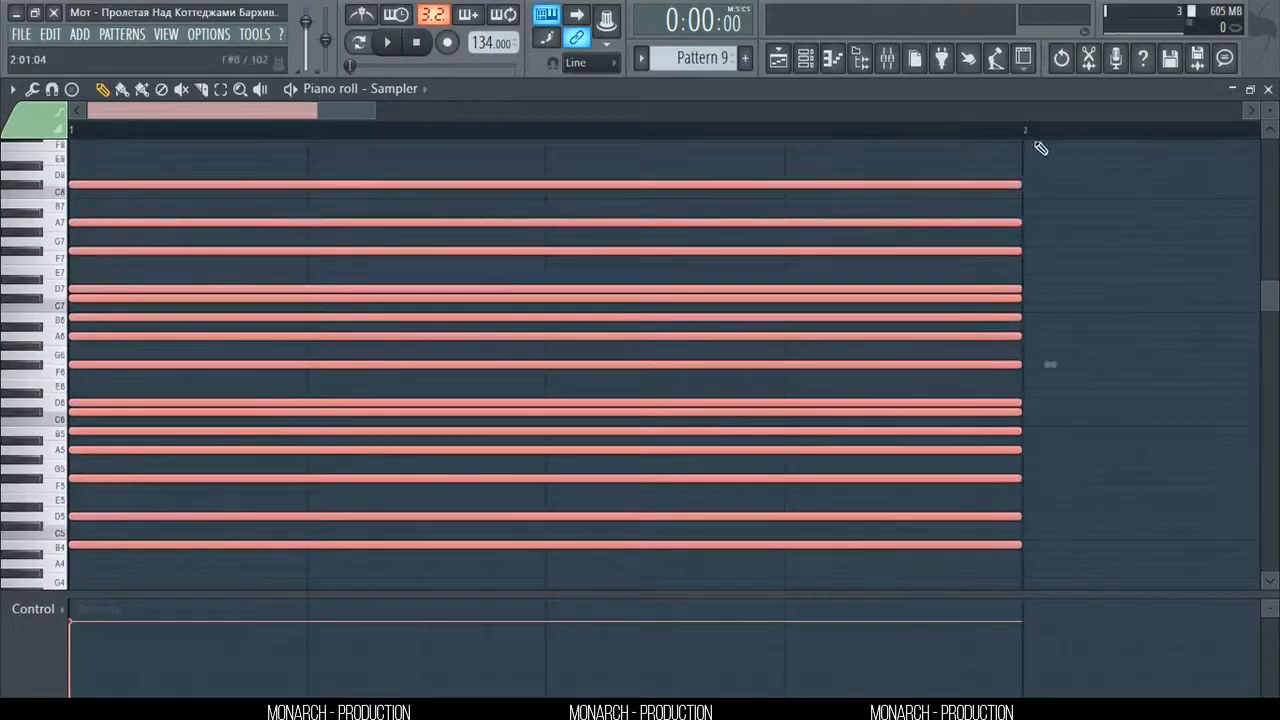
scroll(1041, 148, "down", 7)
scroll(1041, 148, "down", 5)
scroll(889, 254, "up", 6)
left_click(851, 217, "ctrl")
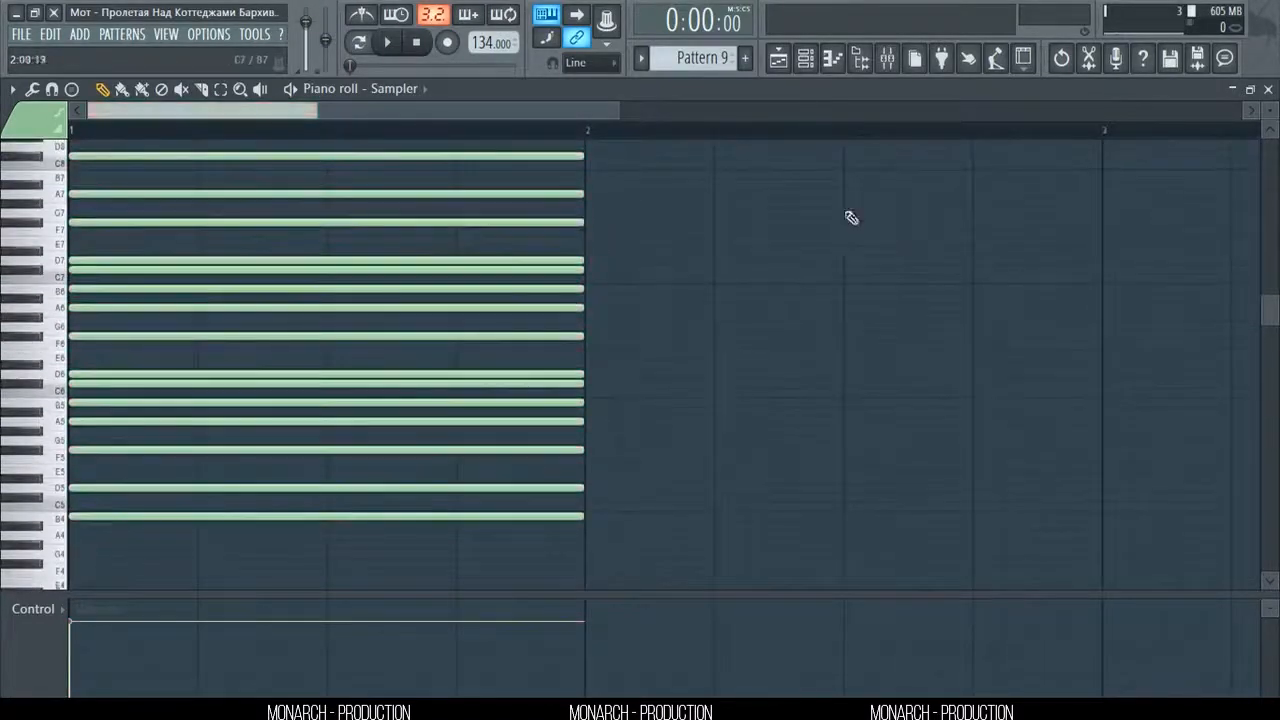
scroll(824, 138, "down", 3)
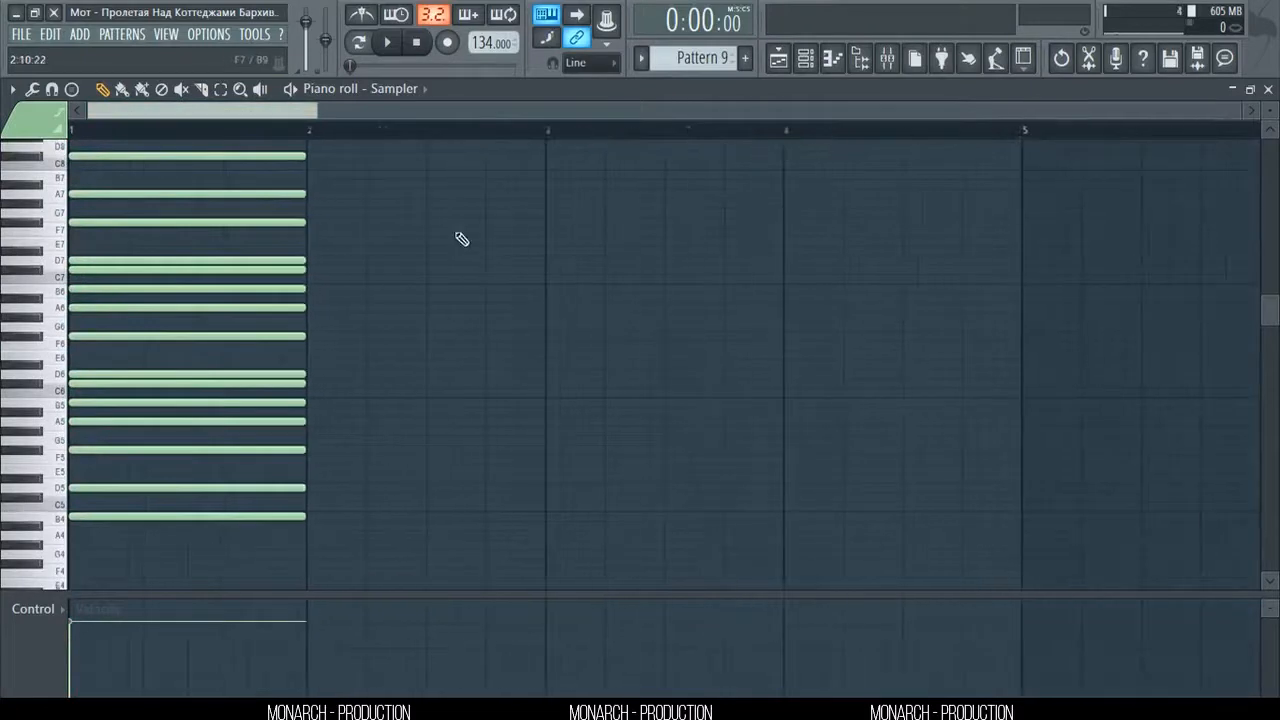
scroll(430, 228, "up", 2)
- Shorten the whole chord stack to one beat and duplicate it at the start of bars 2, 3 and 4
left_click_drag(299, 183, 262, 619)
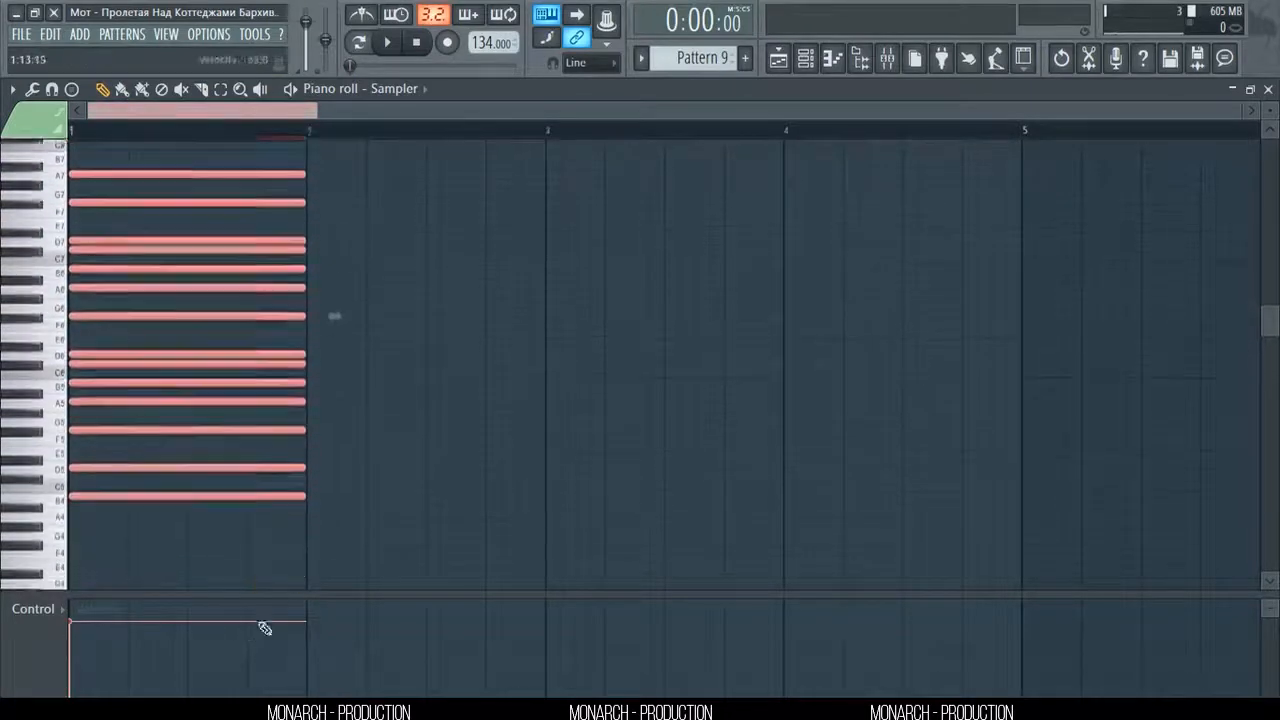
mouse_move(307, 504)
left_mouse_down()
mouse_move(120, 505)
mouse_move(352, 514)
mouse_move(340, 490)
left_mouse_up()
left_click(460, 545, "ctrl")
left_click_drag(460, 545, 72, 160)
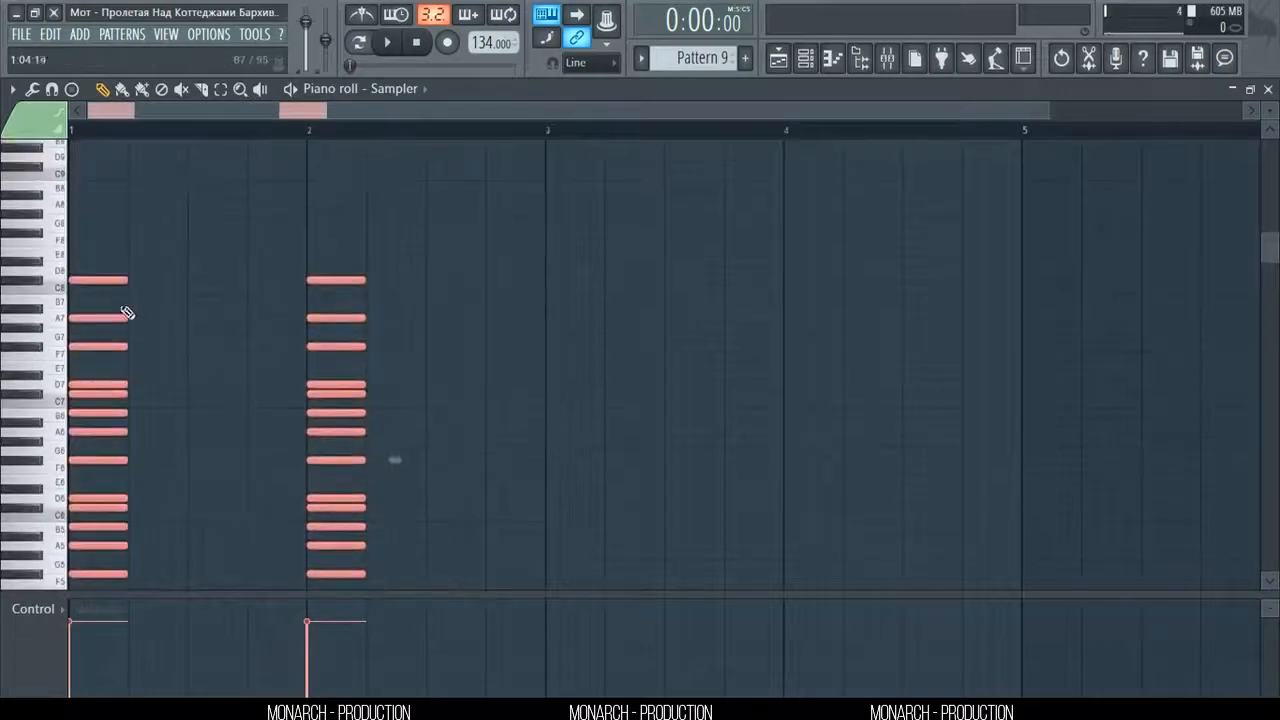
left_click_drag(103, 280, 586, 278)
left_click(608, 227, "ctrl")
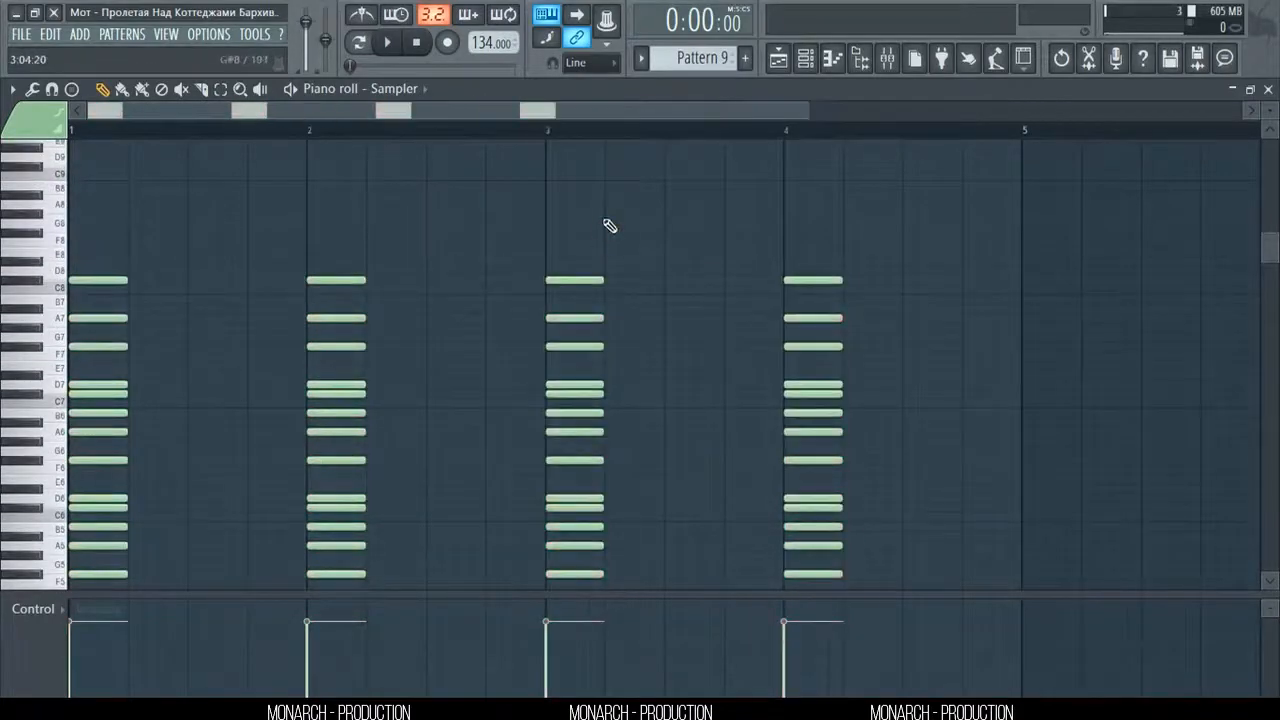
- Close the Sampler's piano roll and open the piano roll of the reFX Nexus channel
right_click(603, 218, "ctrl")
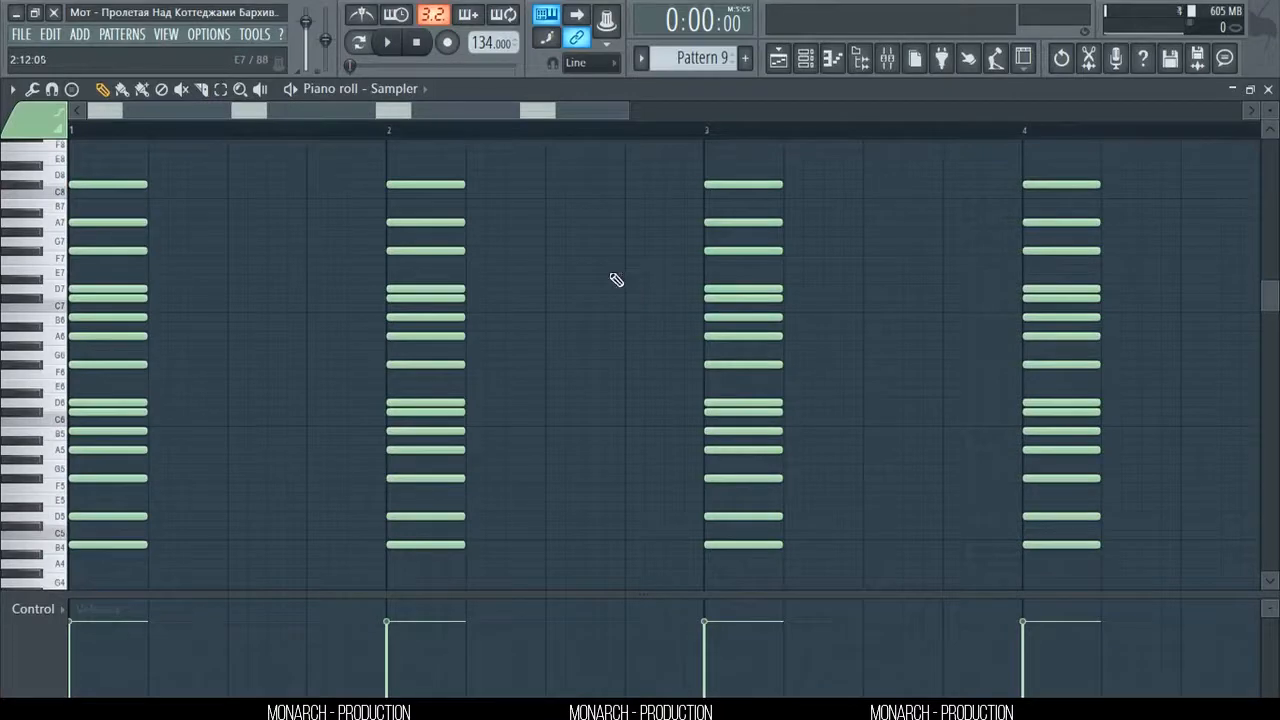
left_click(1268, 88)
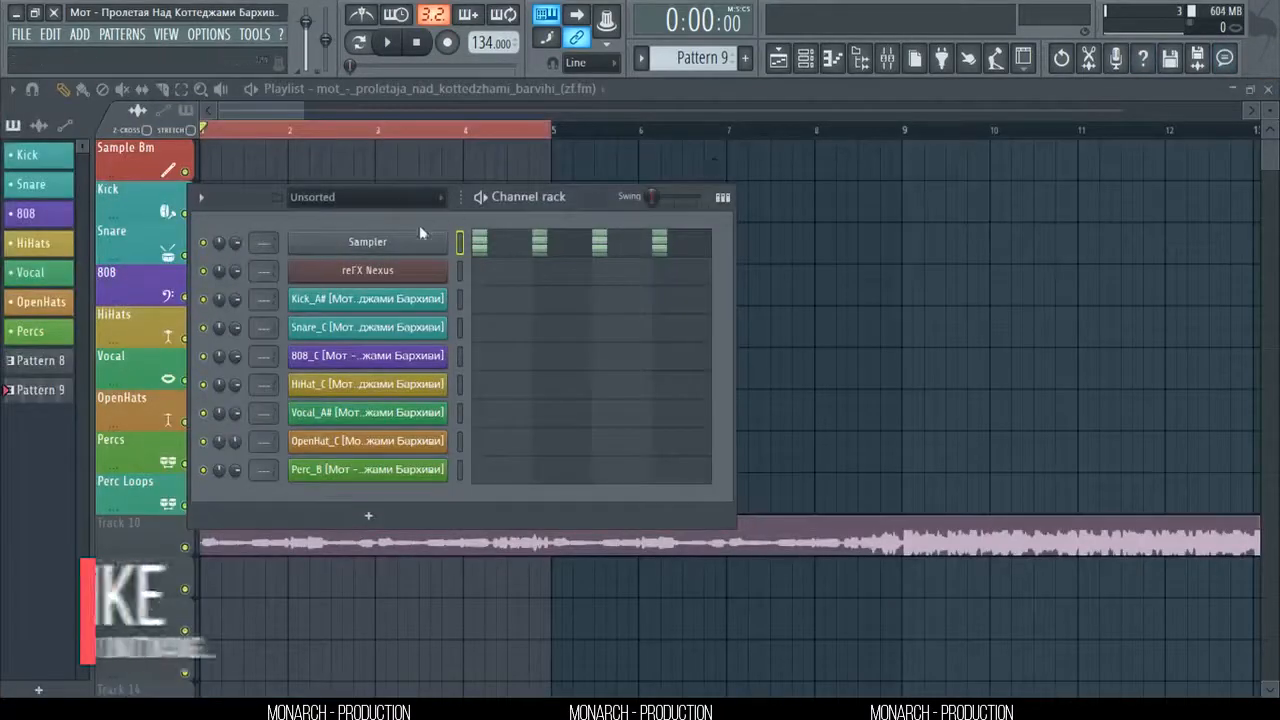
left_click(503, 285)
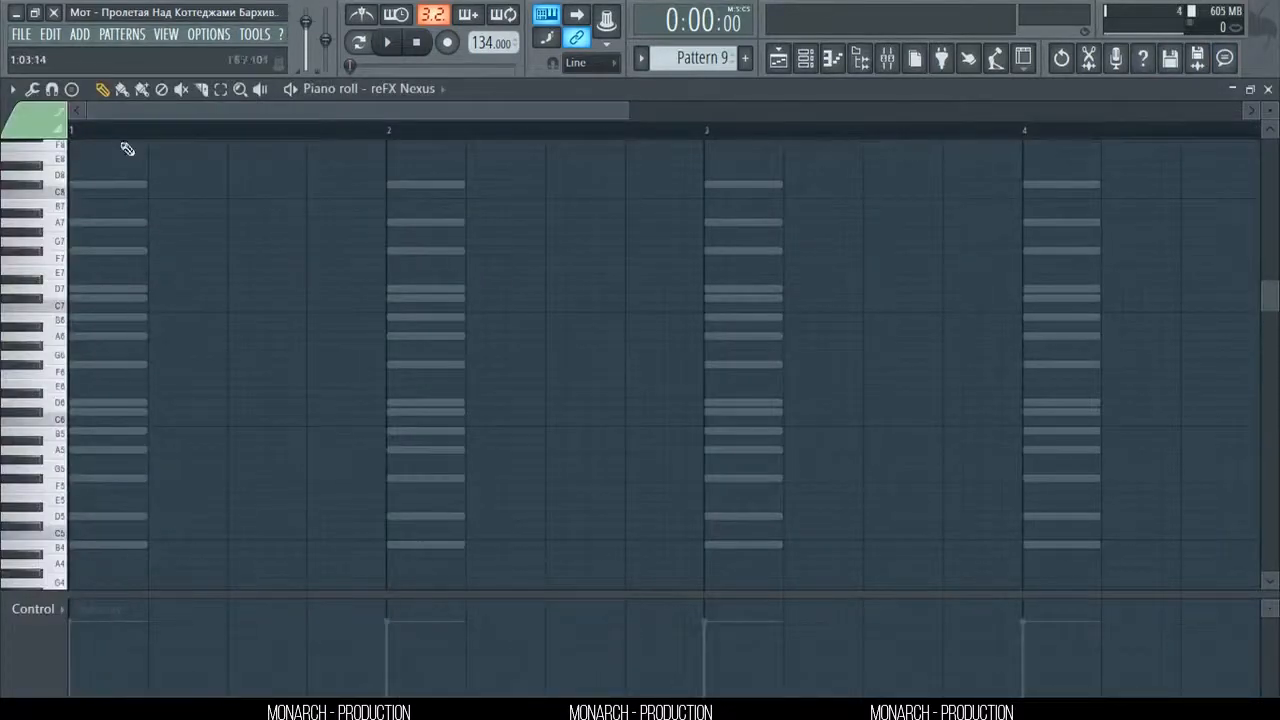
- Turn the Ghost channels helper off and back on in the reFX Nexus piano roll
left_click(14, 90)
left_click(15, 90)
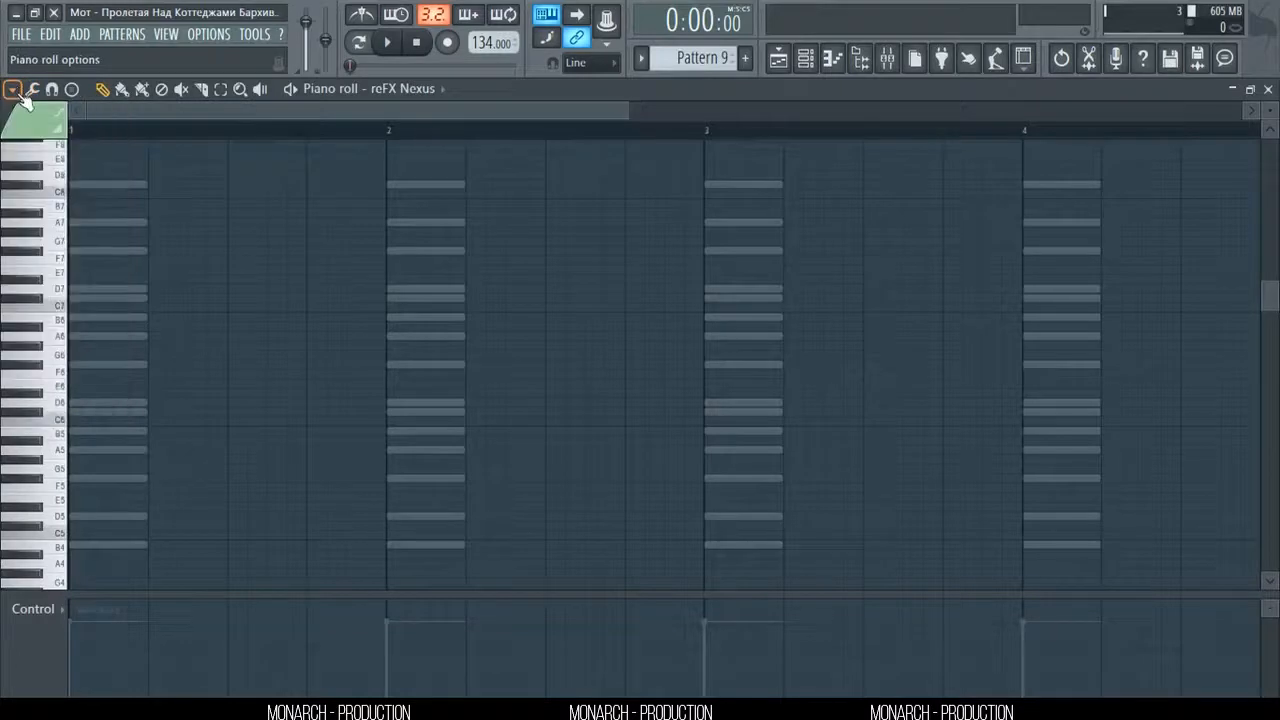
left_click(14, 90)
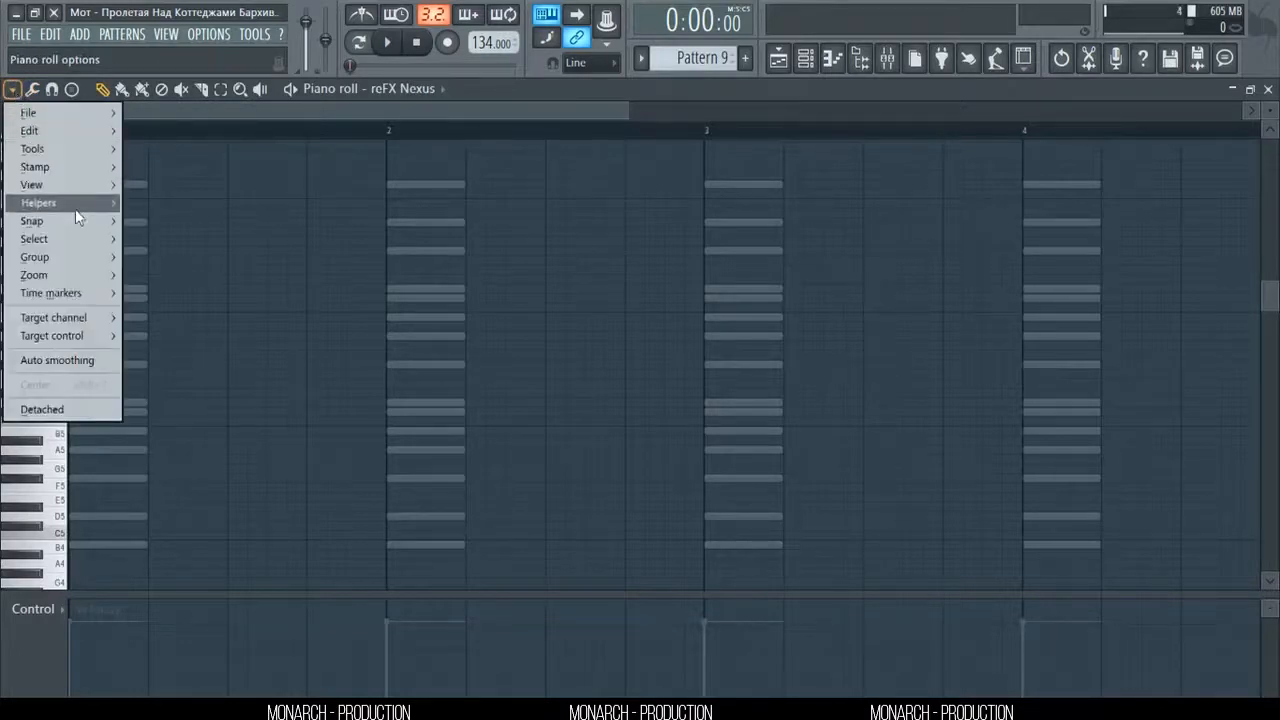
mouse_move(76, 212)
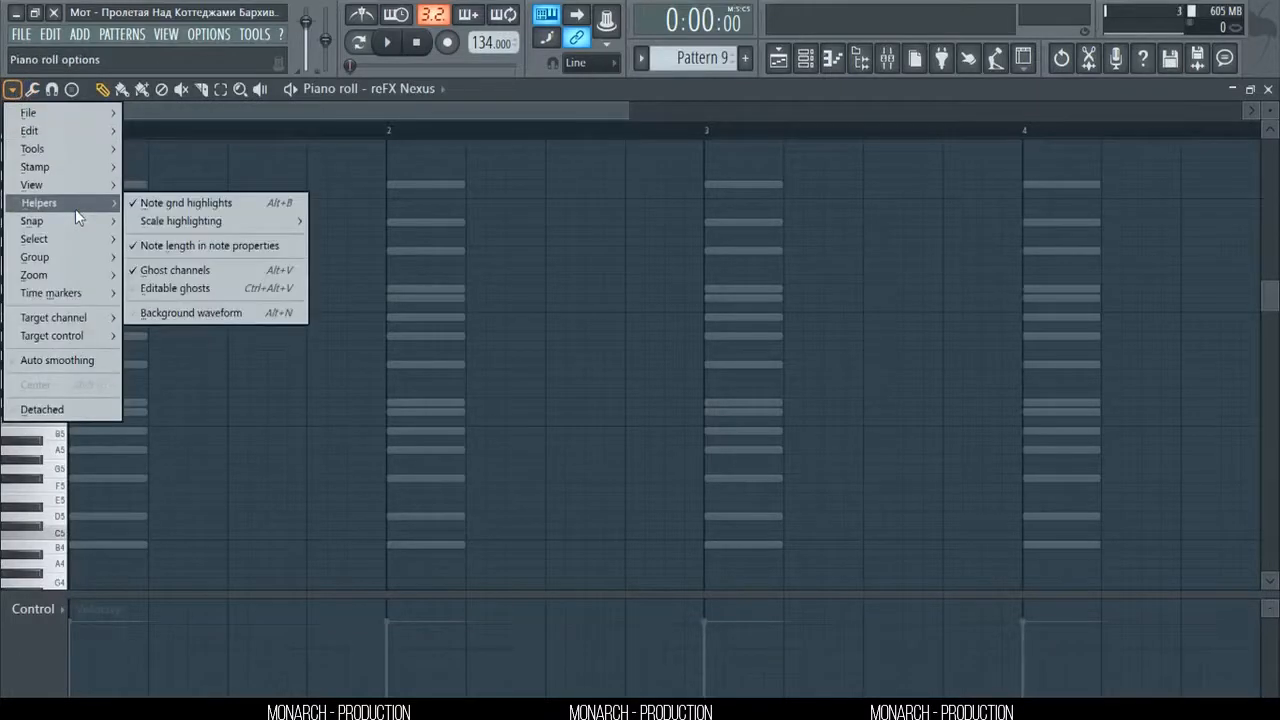
left_click(144, 271)
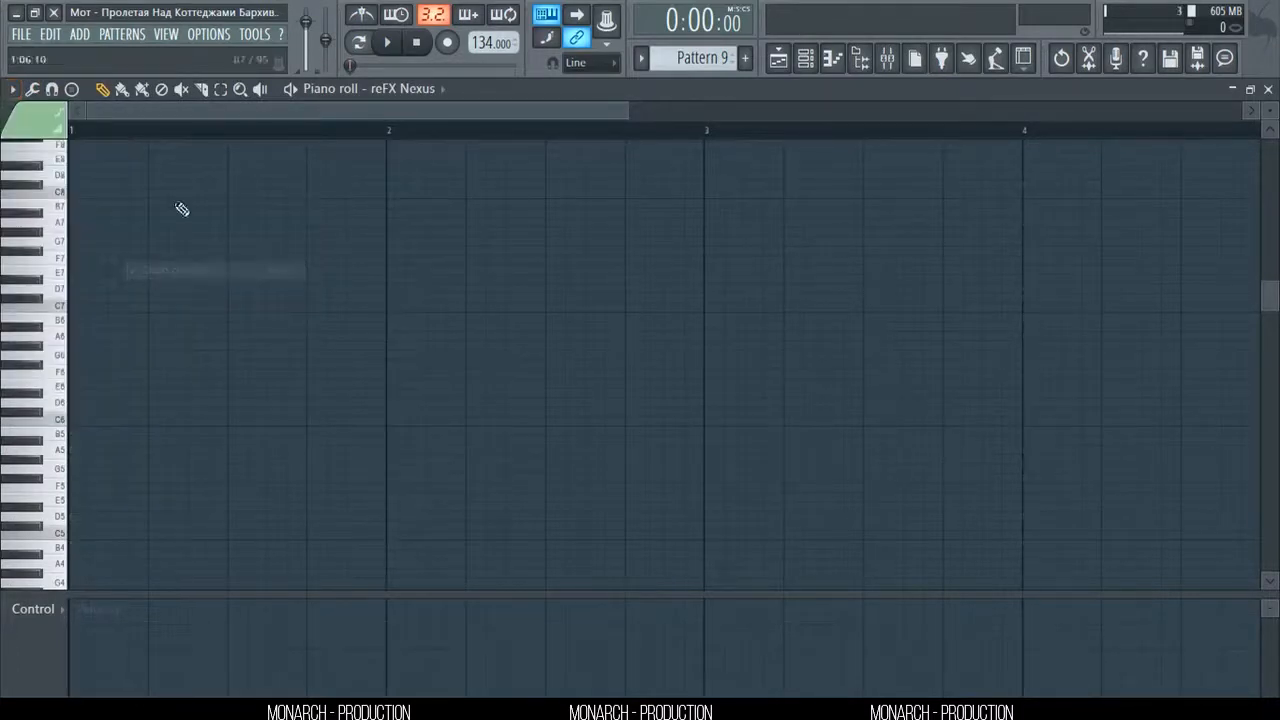
left_click(12, 89)
mouse_move(50, 203)
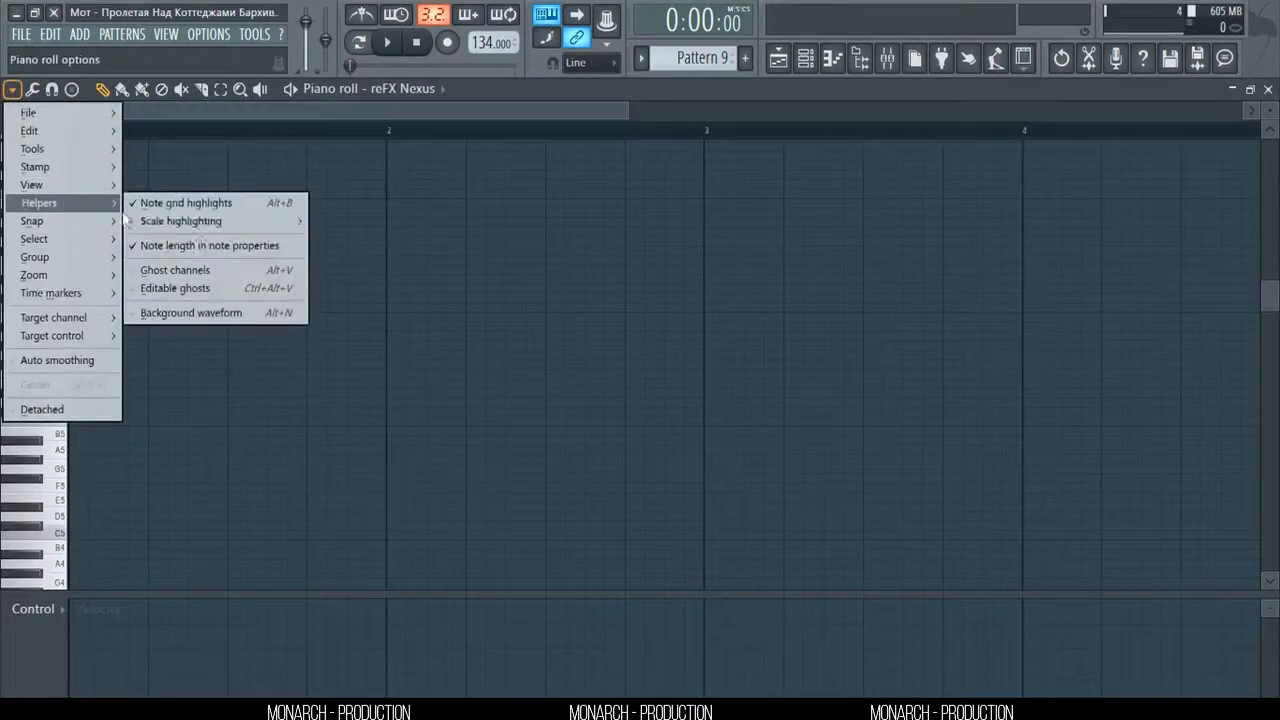
left_click(150, 271)
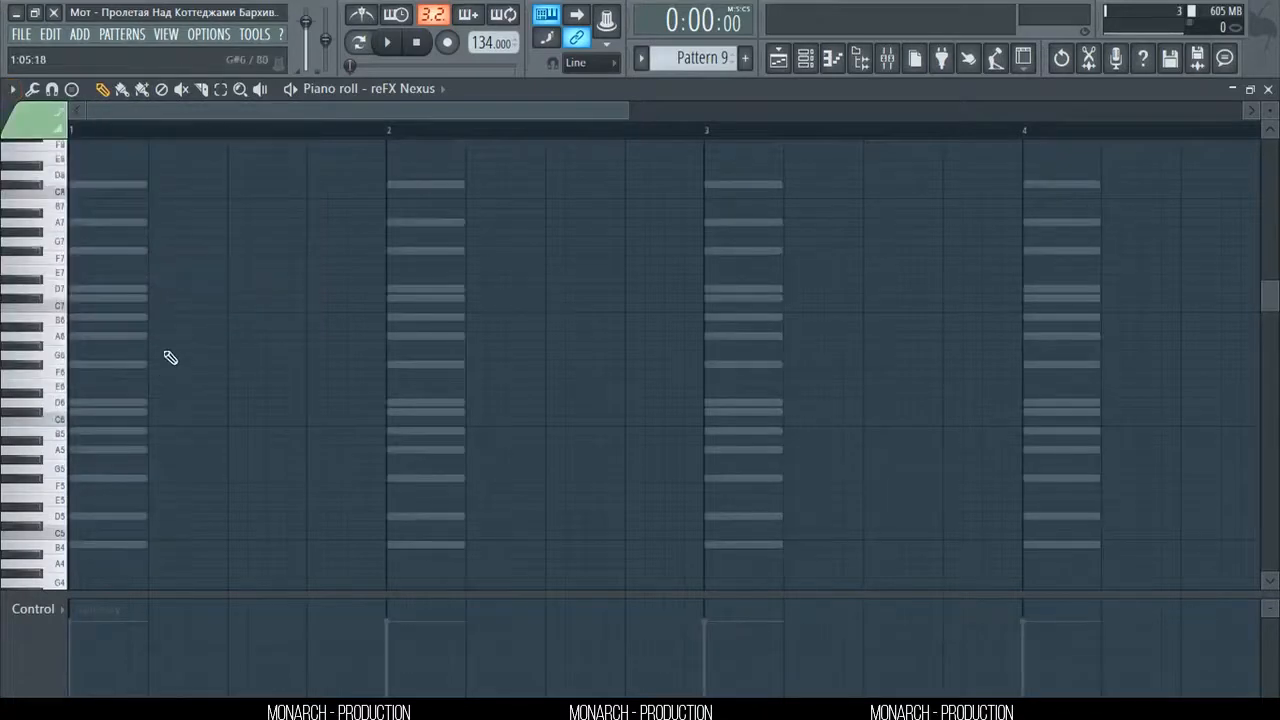
- Place a three-step B5 note at the start of bar 1 in reFX Nexus and play it back
scroll(167, 357, "down", 1)
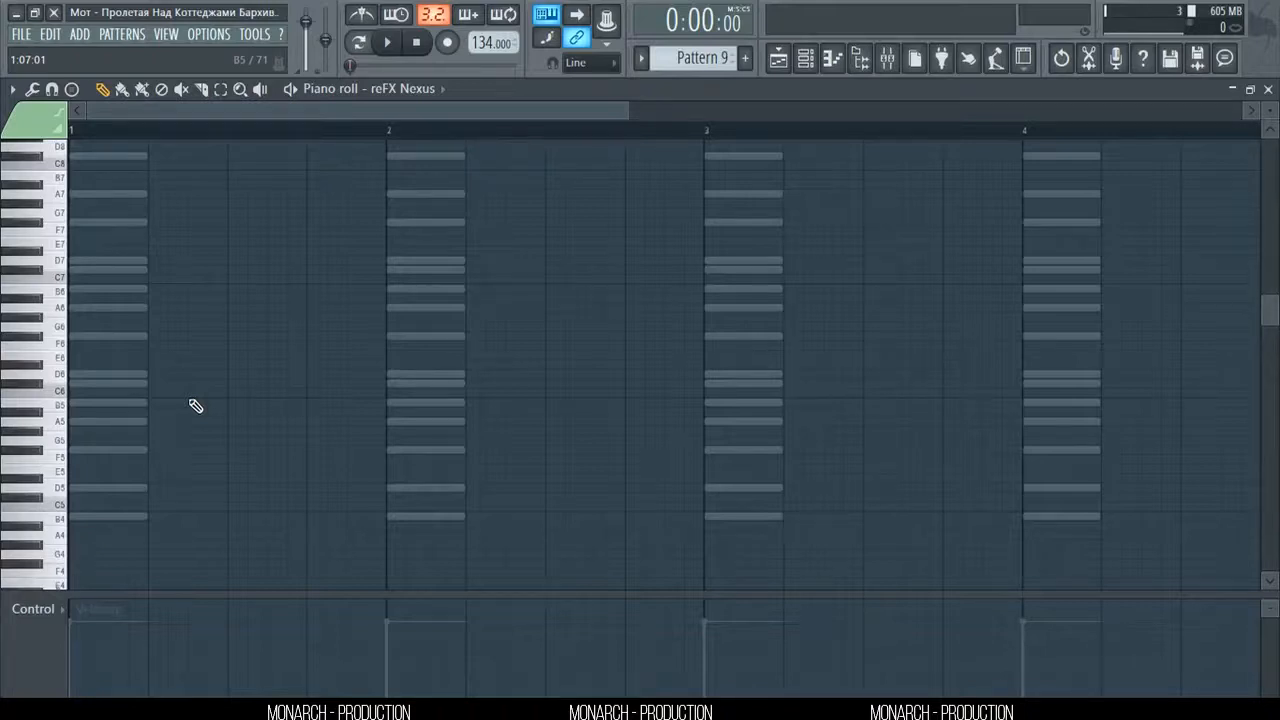
key("space")
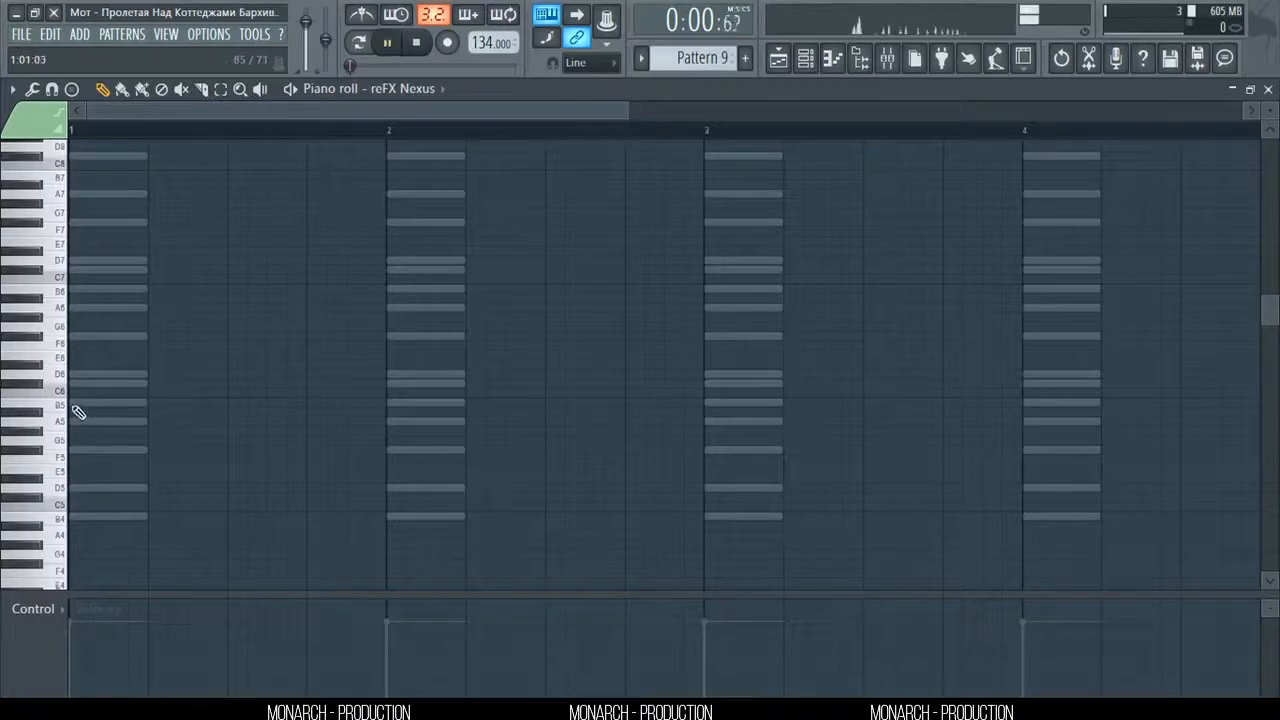
left_click(364, 44)
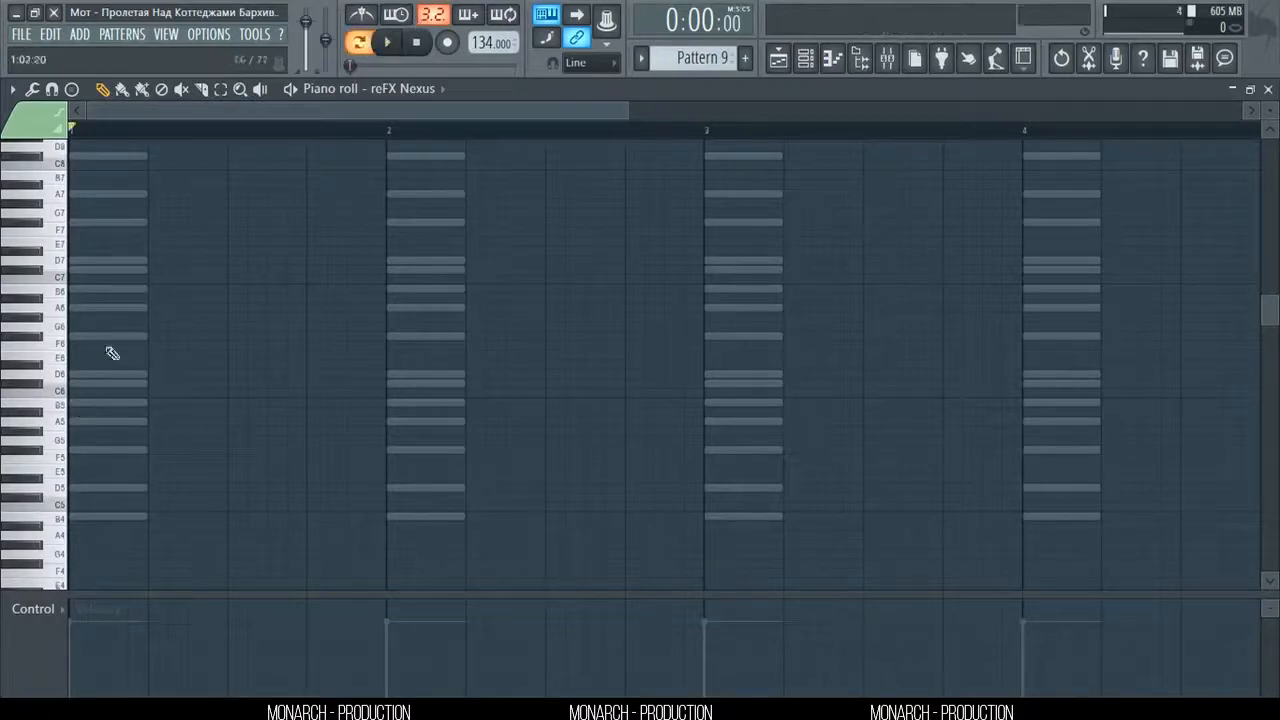
left_click(89, 405)
key("space")
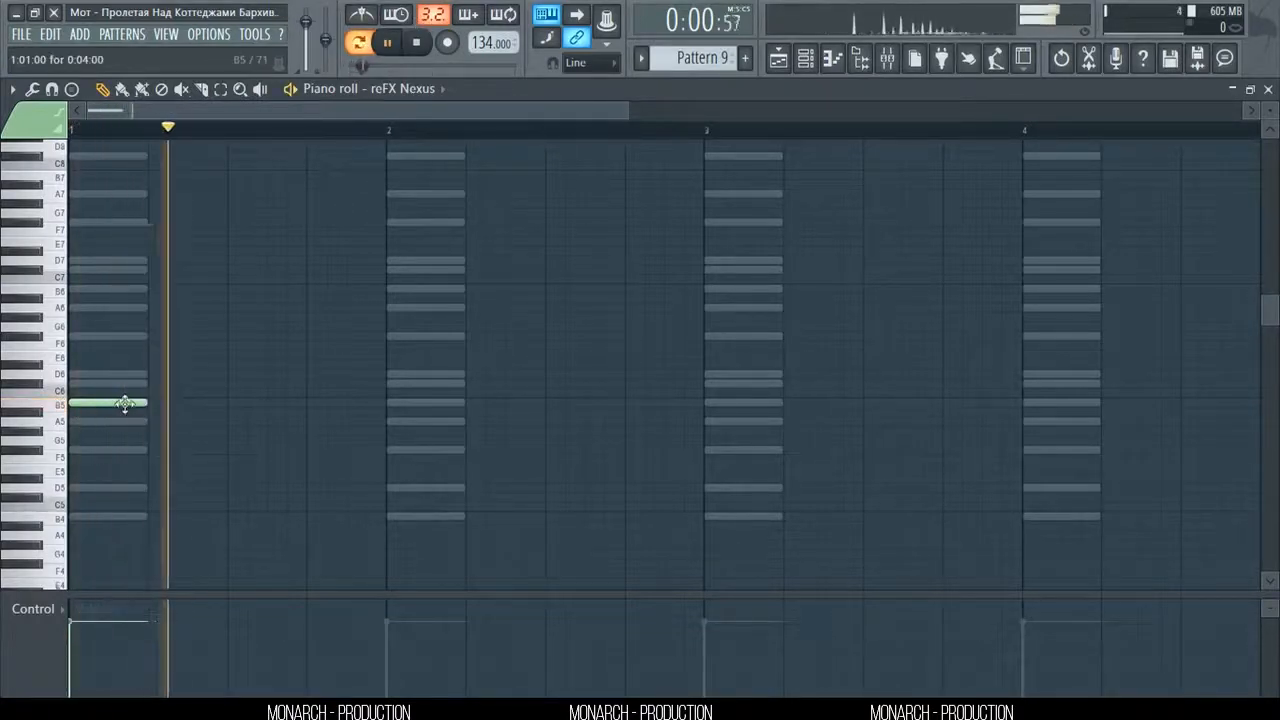
key("space")
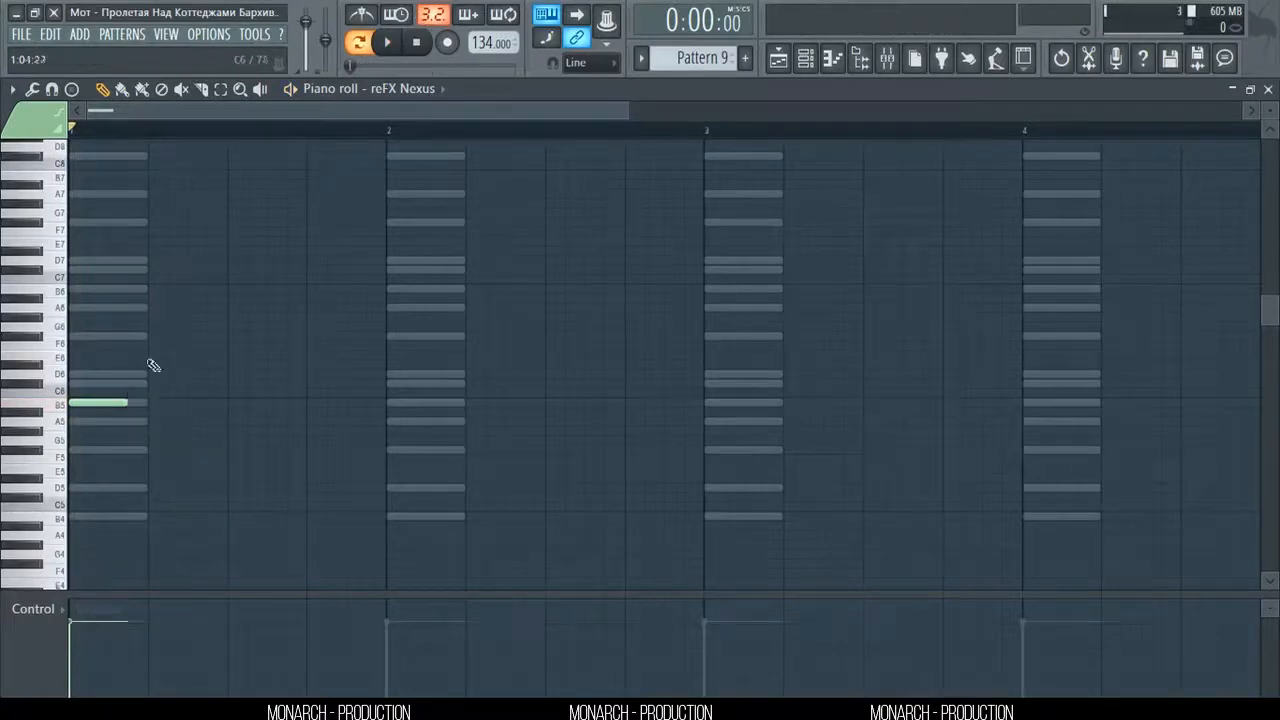
key("space")
key("space")
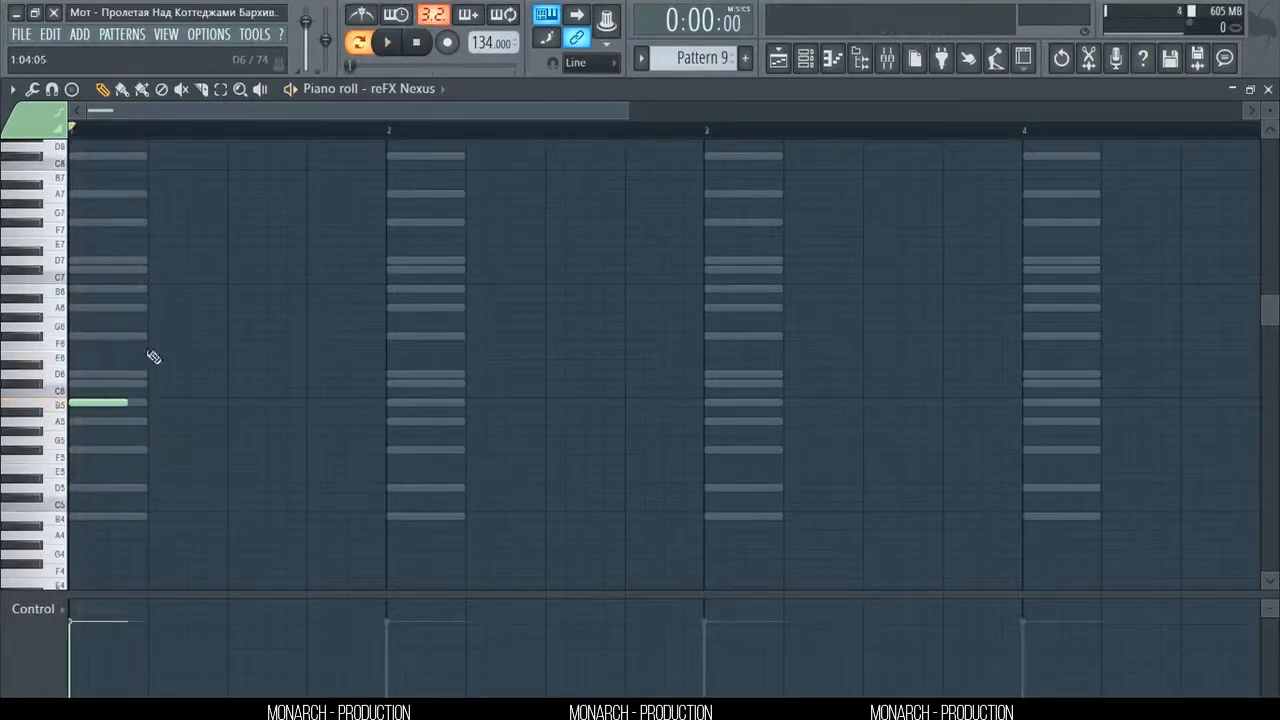
left_click(364, 43)
key("space")
key("space")
- Return to the playlist and place a Pattern 9 clip on Track 11 at bar 1
left_click(1268, 90)
key("F6")
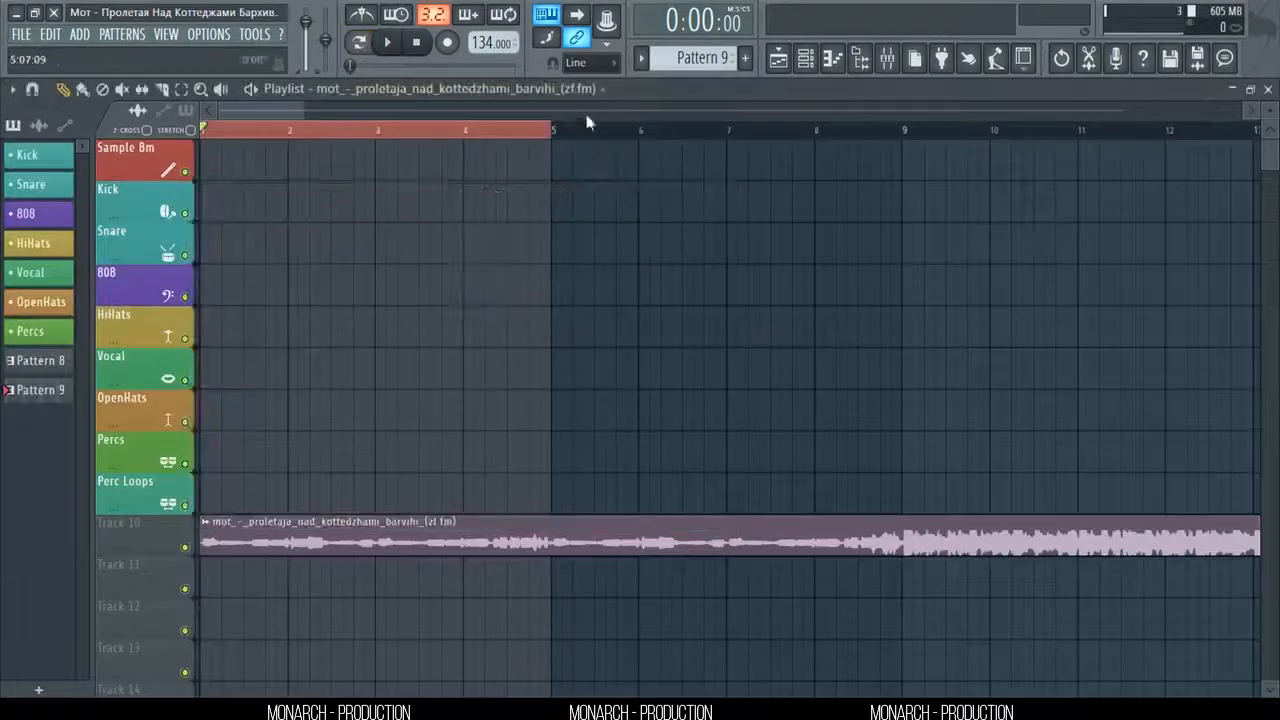
left_click(228, 573)
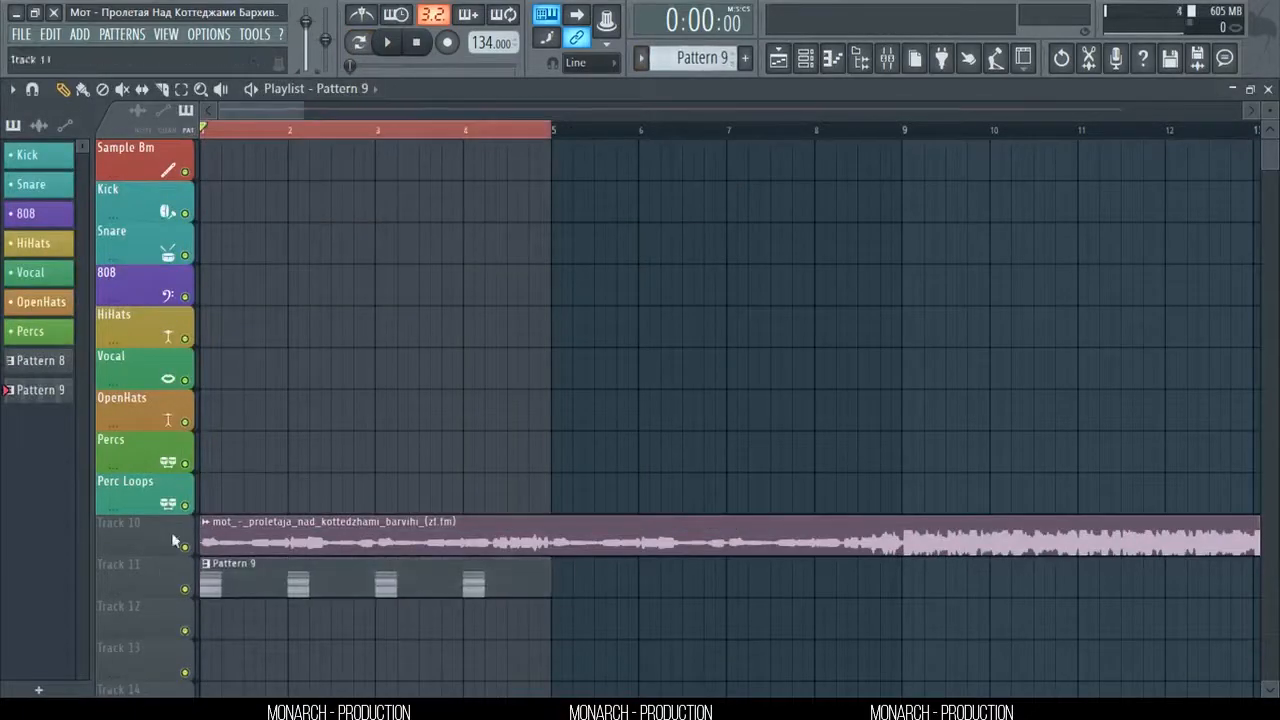
- Reopen the reFX Nexus piano roll, lower the B5 note's velocity to about 48% and enlarge the note area
left_click(804, 57)
left_click(680, 262)
key("space")
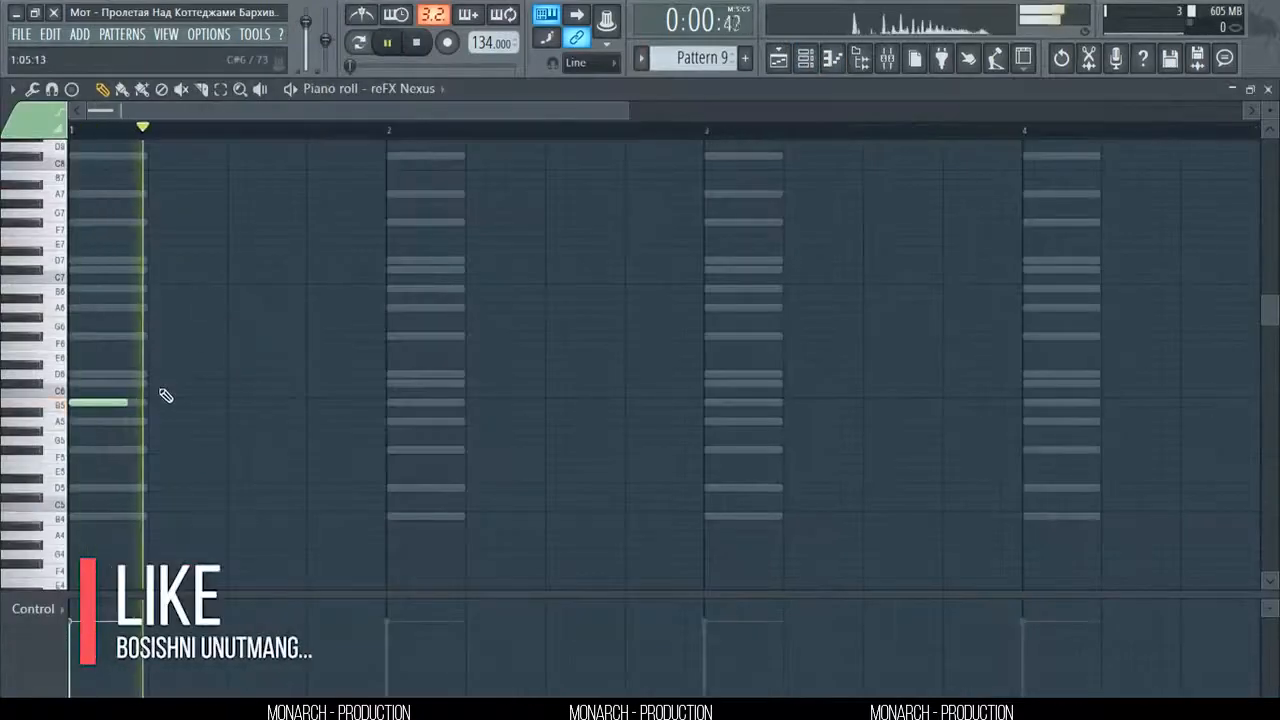
key("space")
right_click(98, 594)
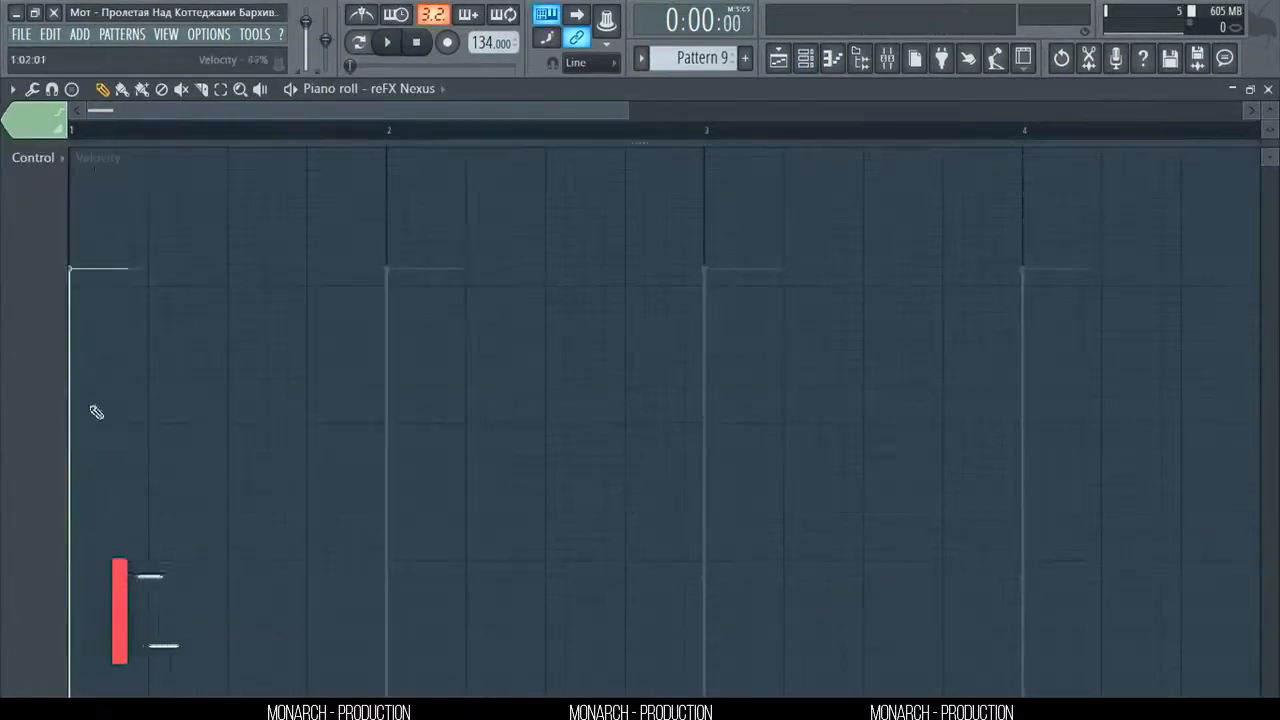
left_click(86, 429)
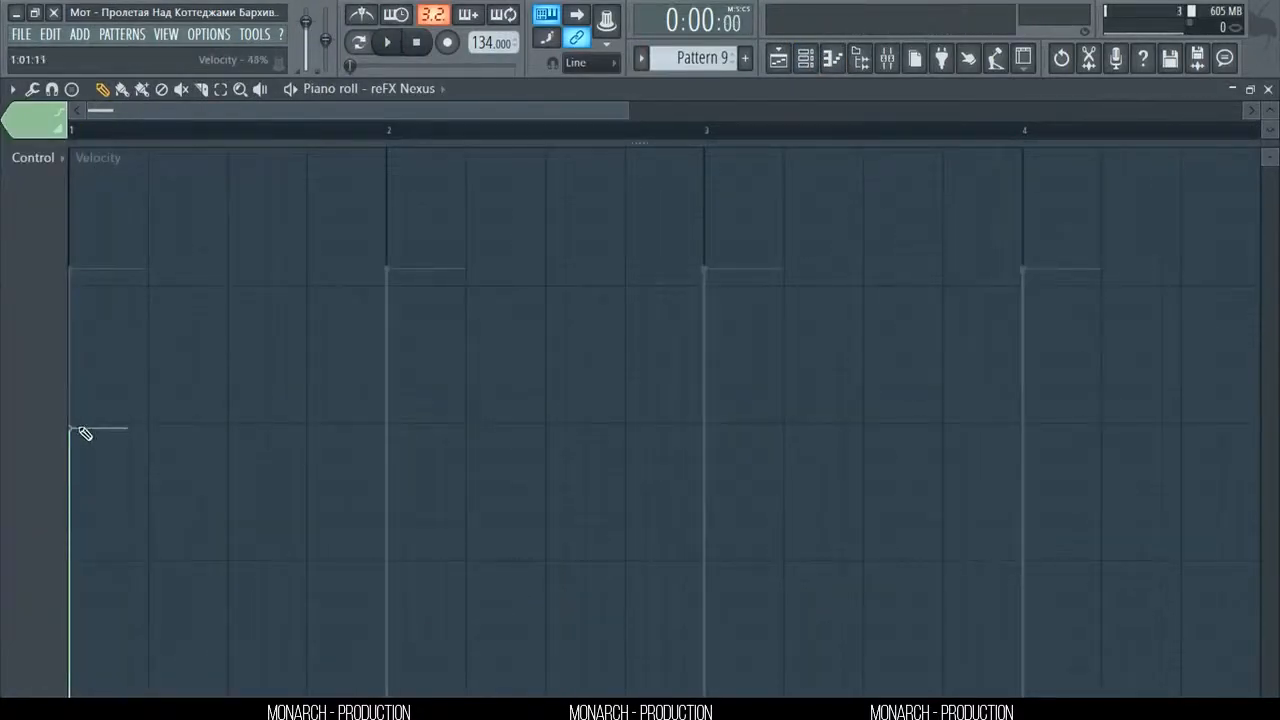
key("space")
left_click_drag(140, 145, 127, 652)
- Continue the melody directly after the B5 note with three-step notes on C#6, D6 and C#6, playing it back in between
key("space")
key("space")
key("space")
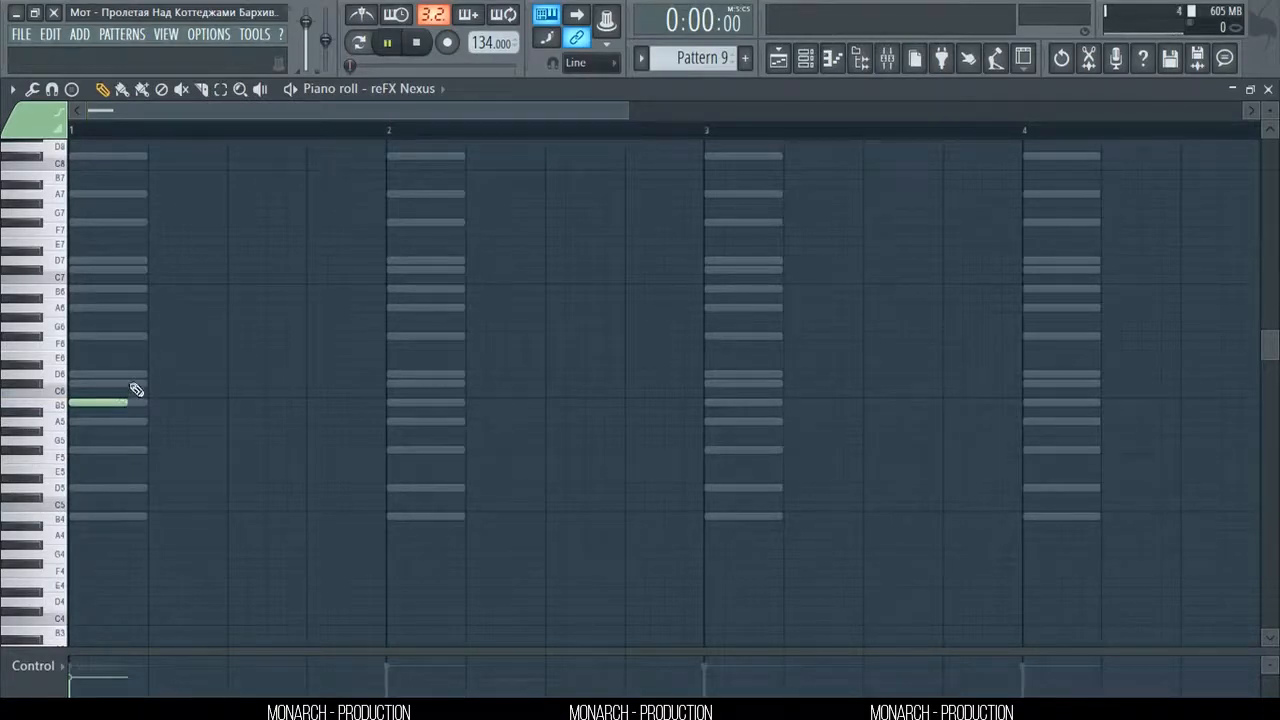
key("space")
left_click(137, 386)
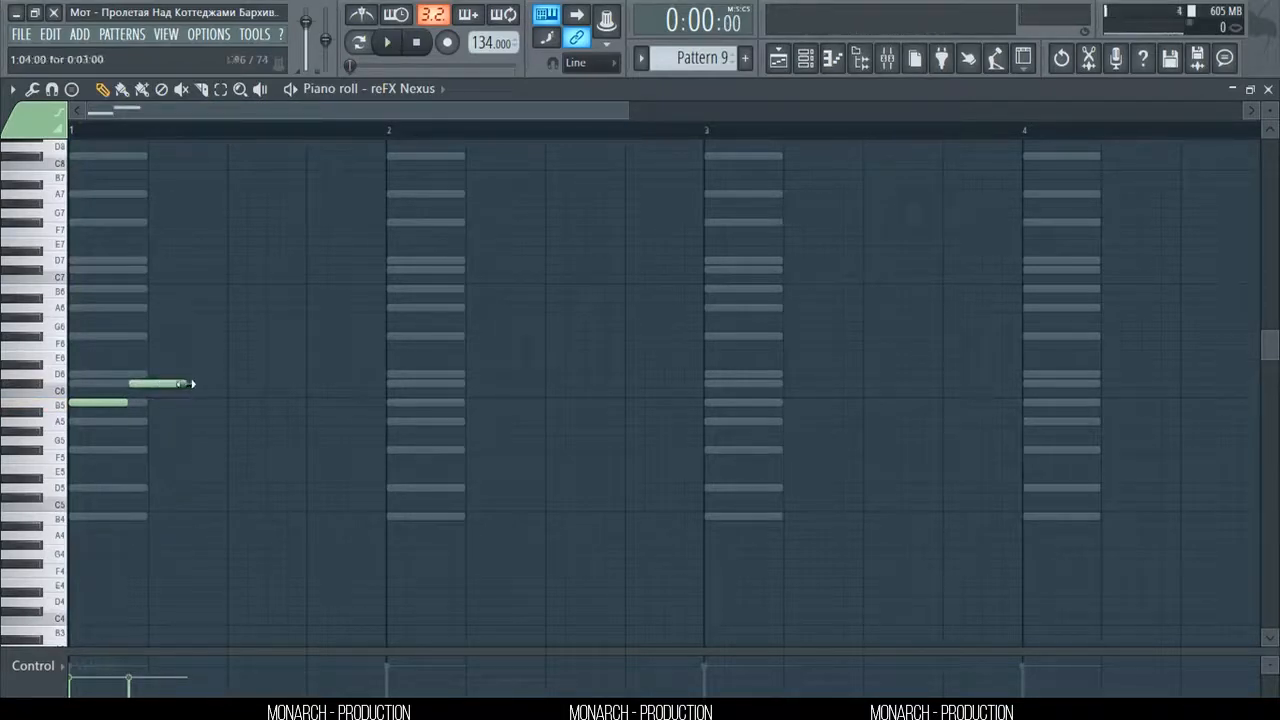
key("space")
key("space")
left_click(188, 374)
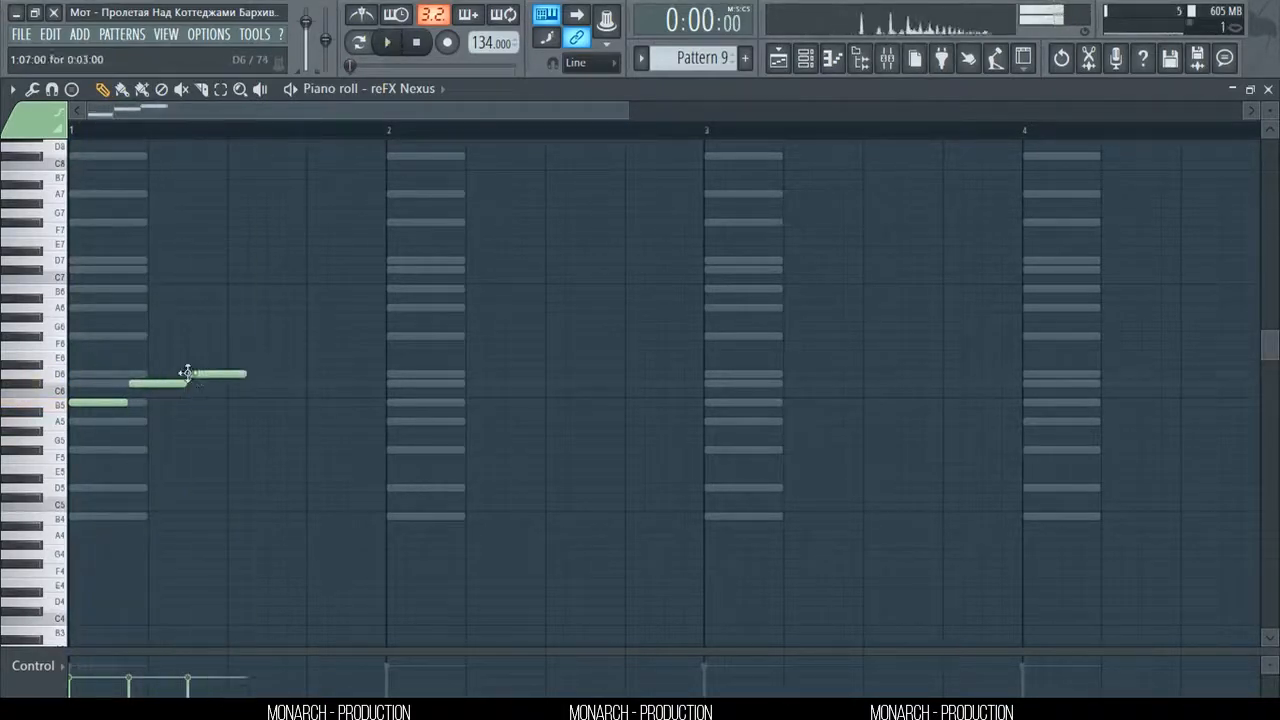
left_click(250, 383)
- Add a closing D6 note after the second C#6 that fills the rest of bar 1
key("space")
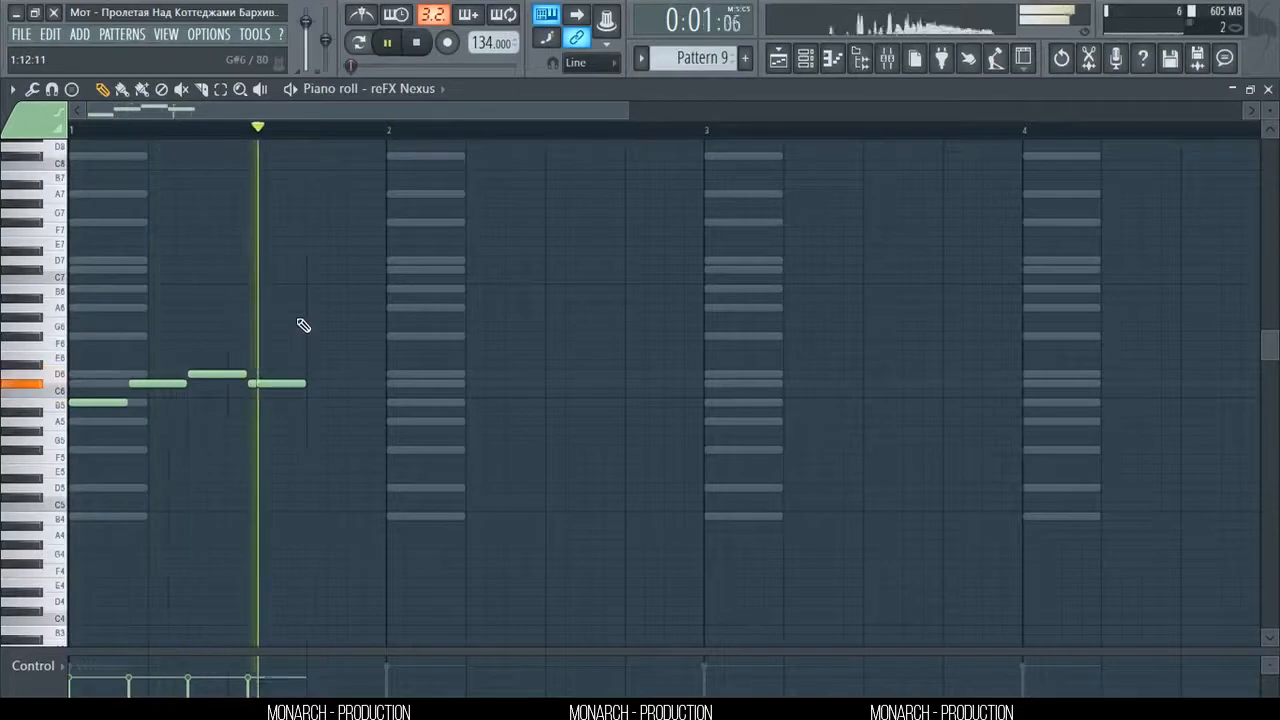
key("space")
left_click(309, 365)
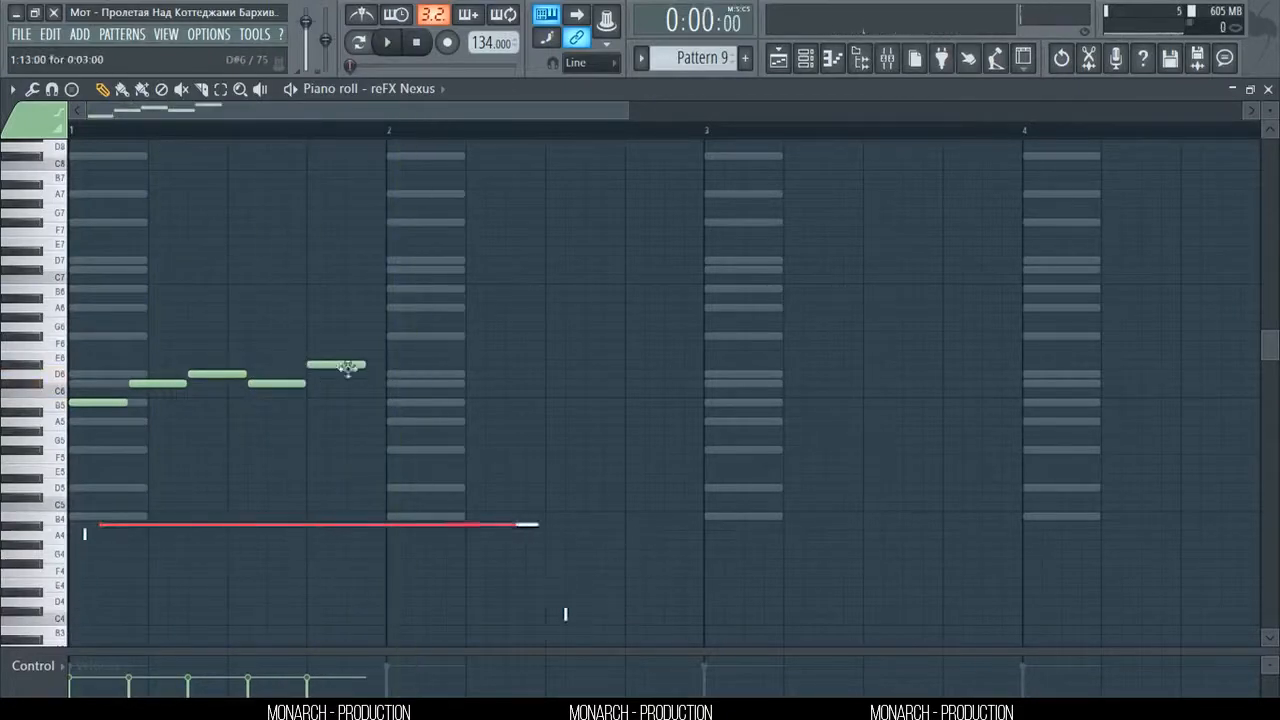
left_click_drag(346, 368, 346, 375)
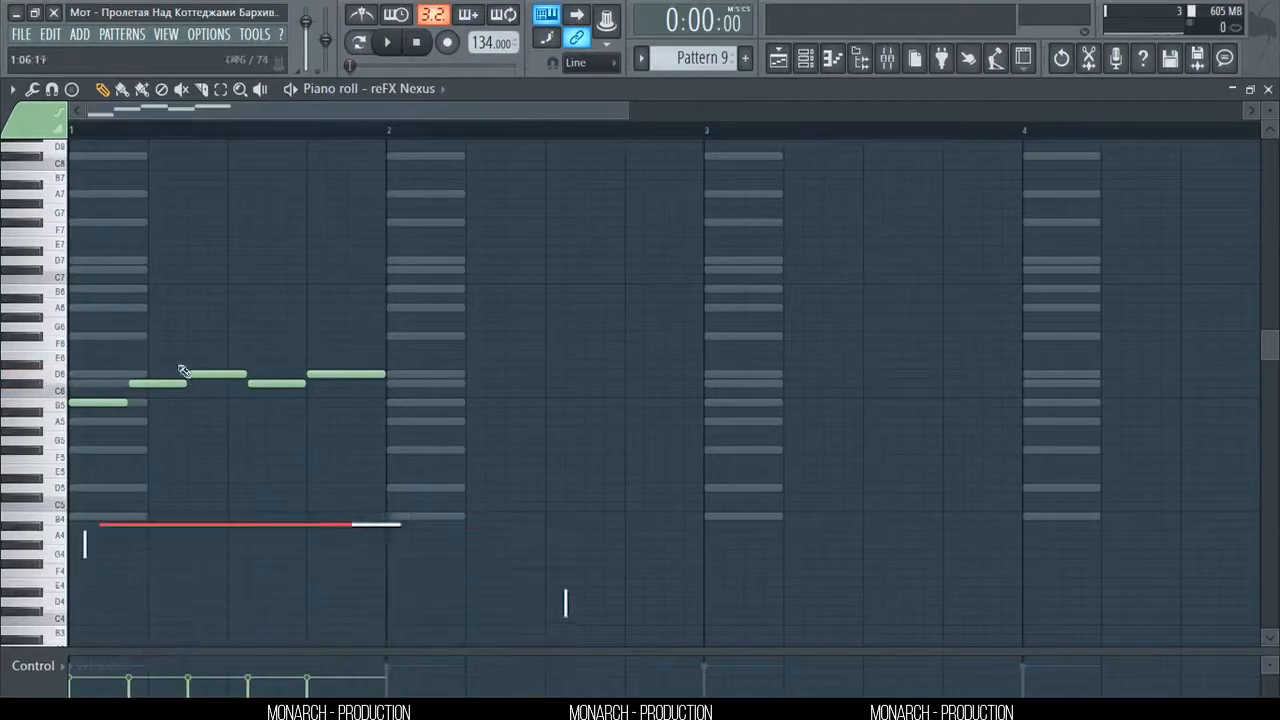
- Play back bar 1 and add a three-step G6 note at the start of bar 2
key("space")
key("space")
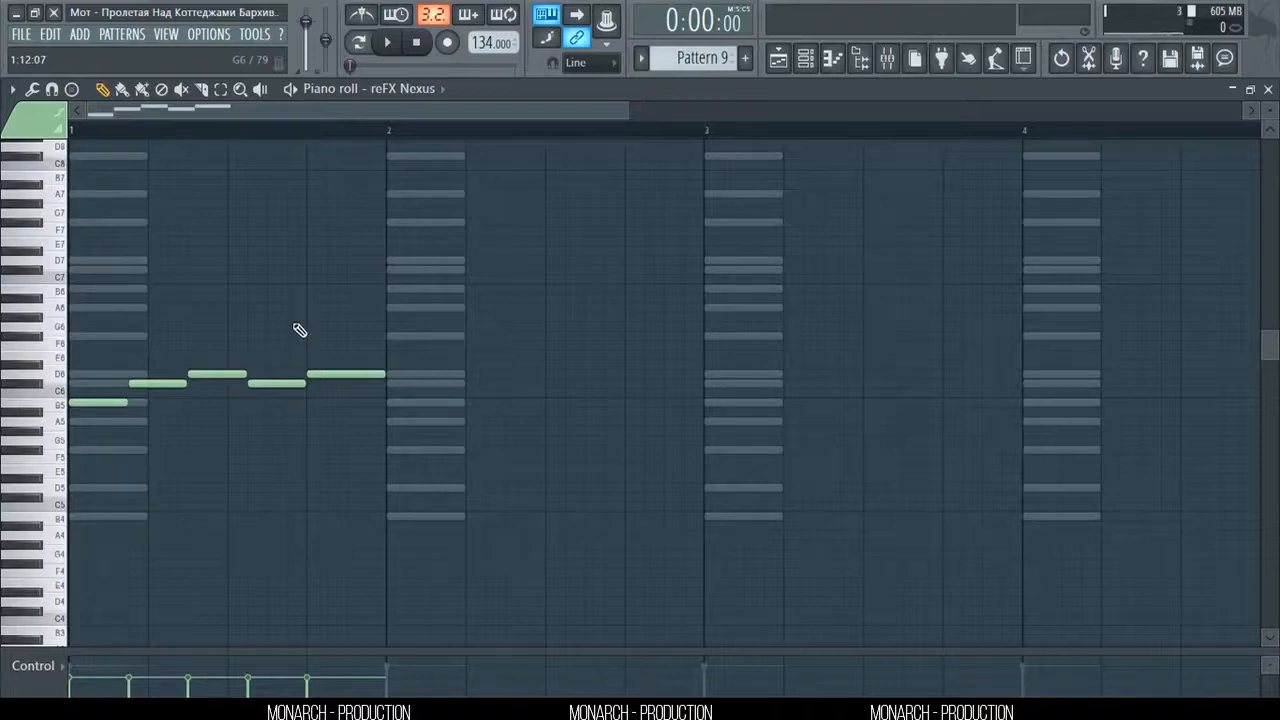
scroll(338, 134, "down", 3)
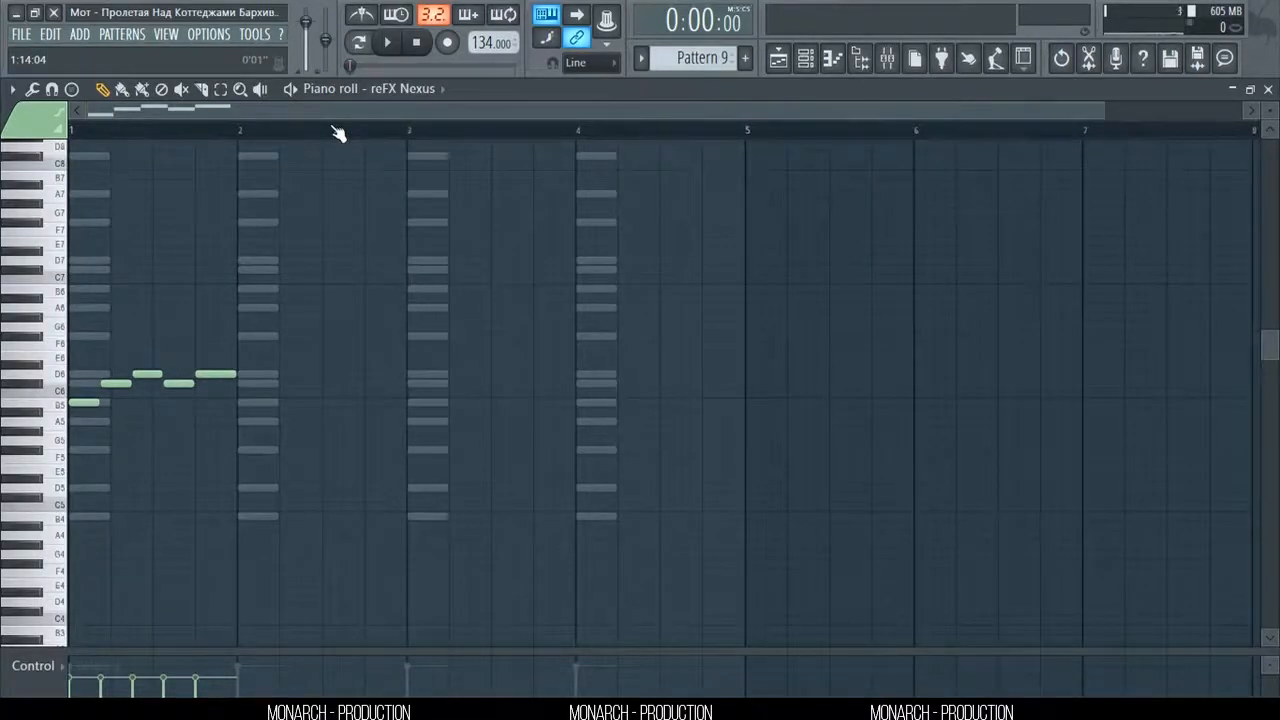
key("space")
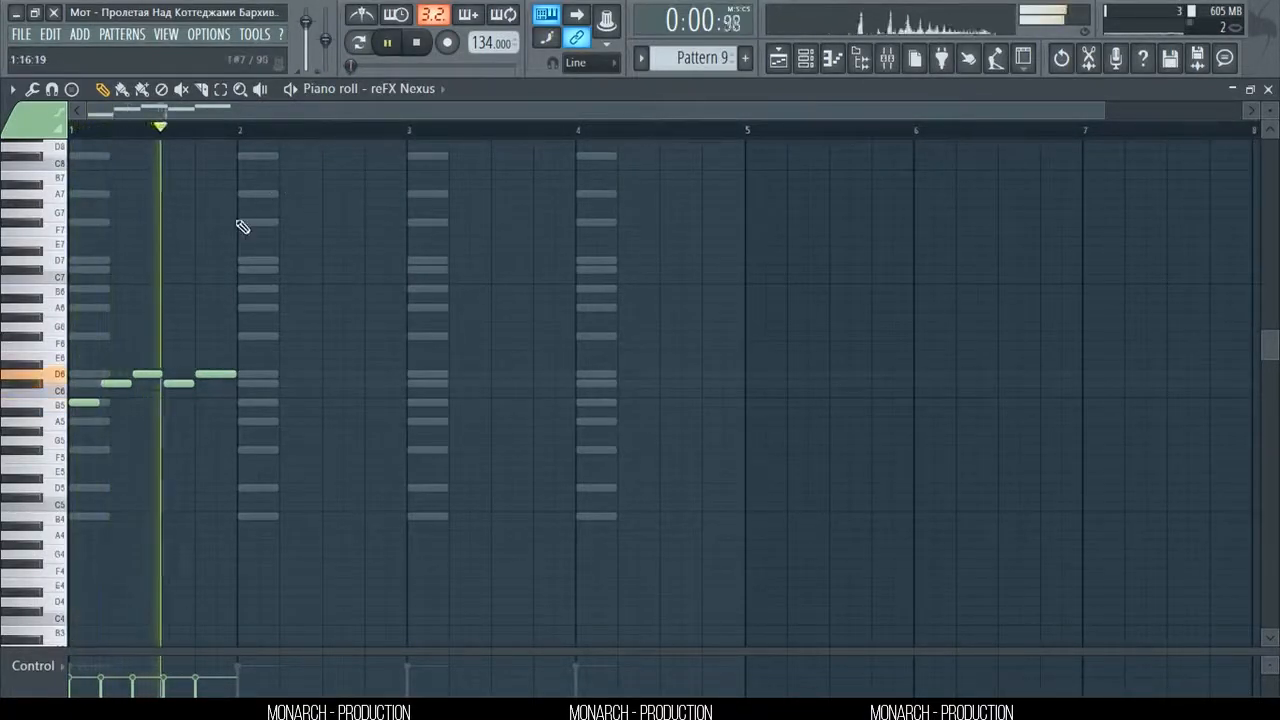
key("space")
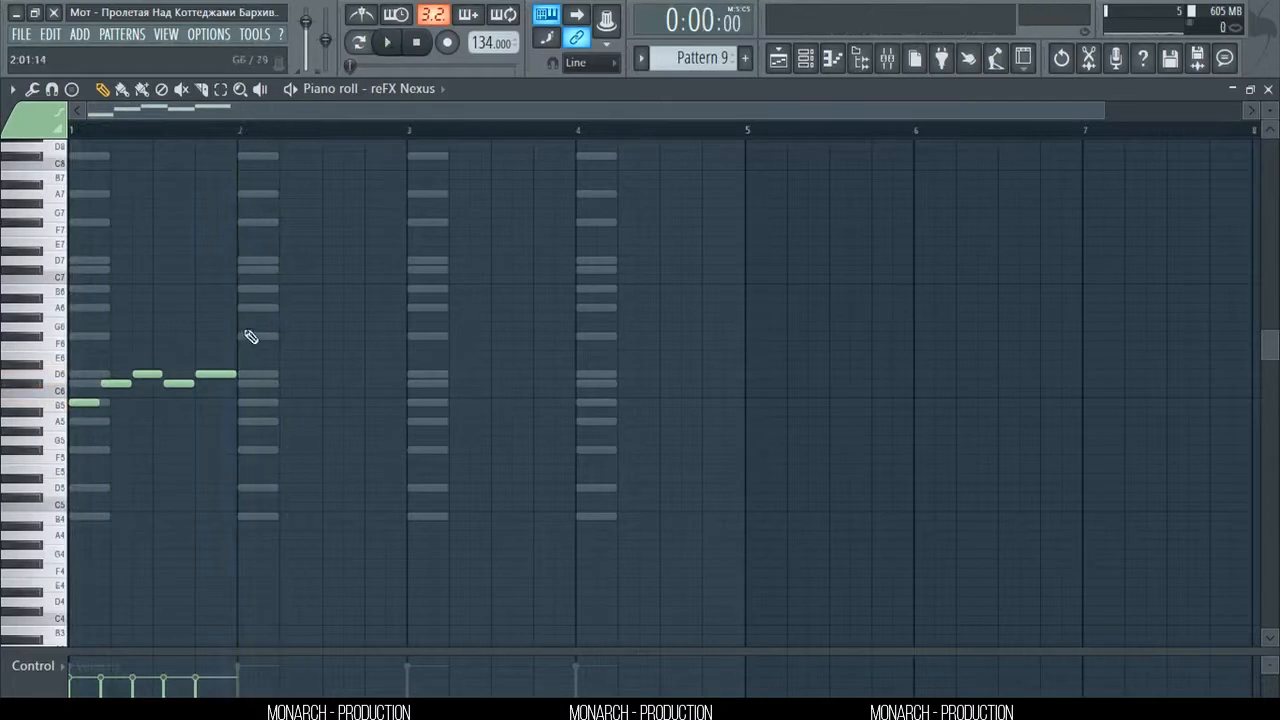
left_click(251, 326)
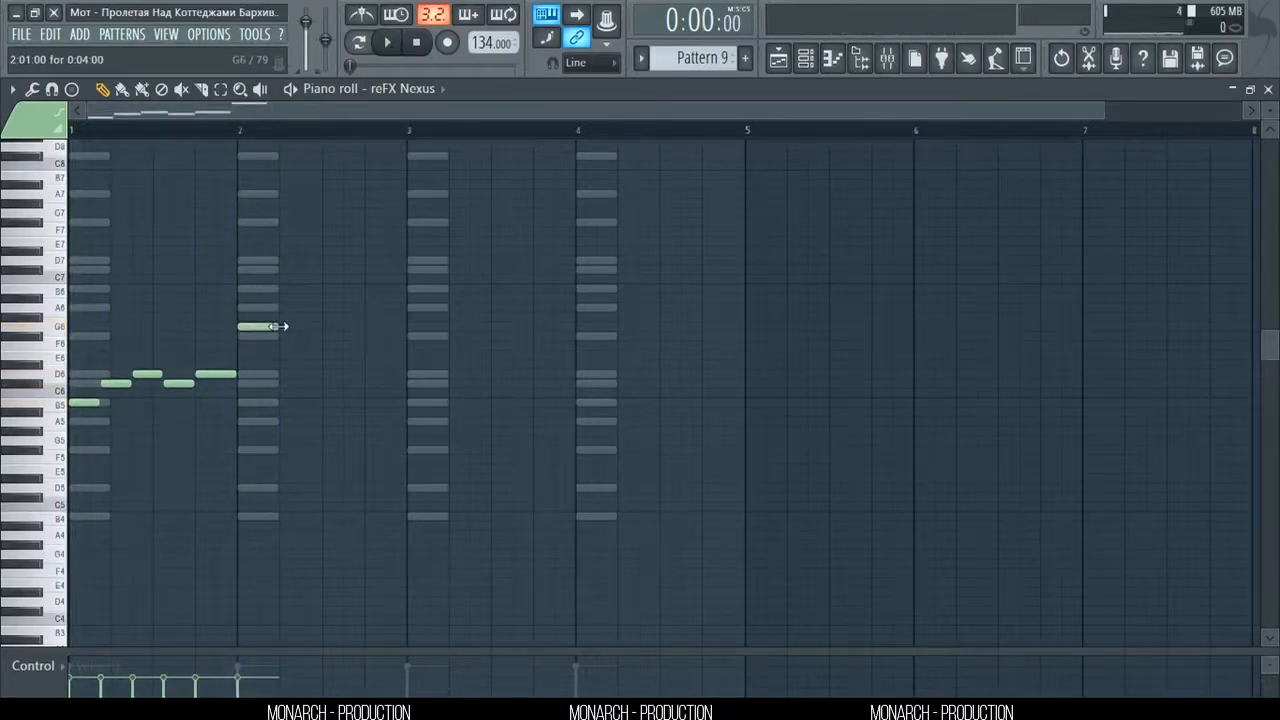
scroll(239, 117, "up", 3)
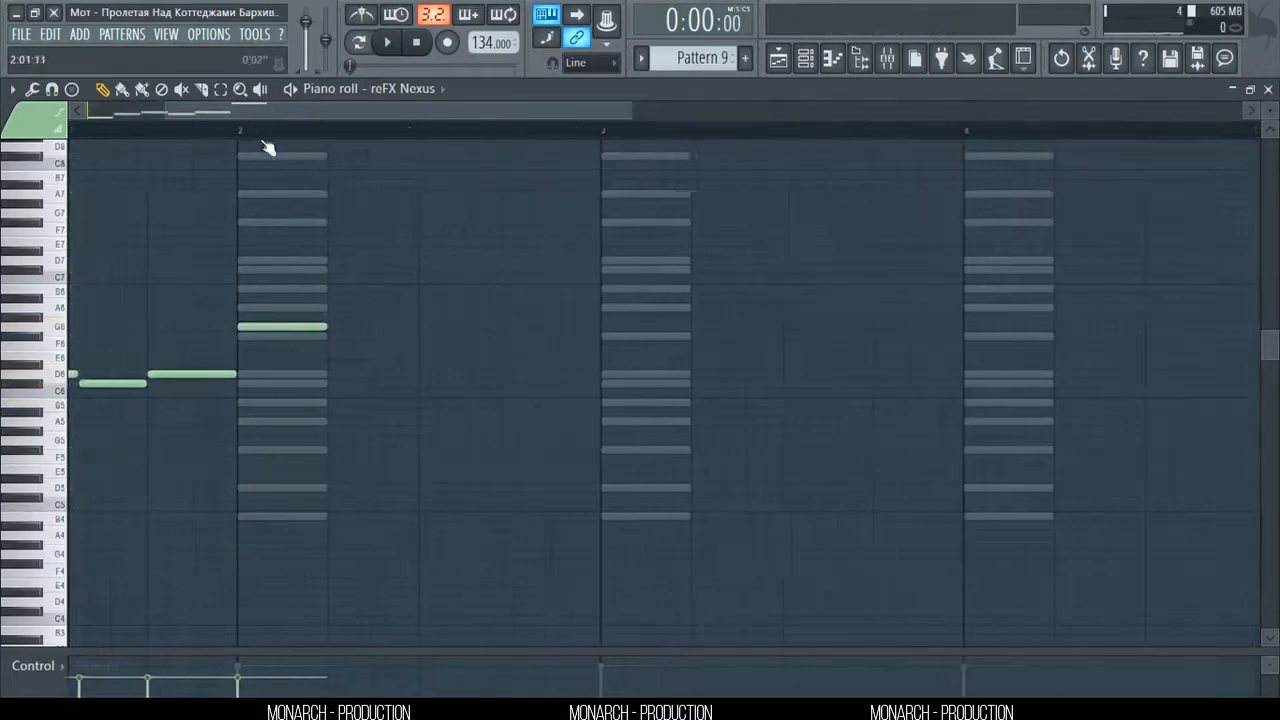
key("space")
left_click_drag(527, 326, 506, 326)
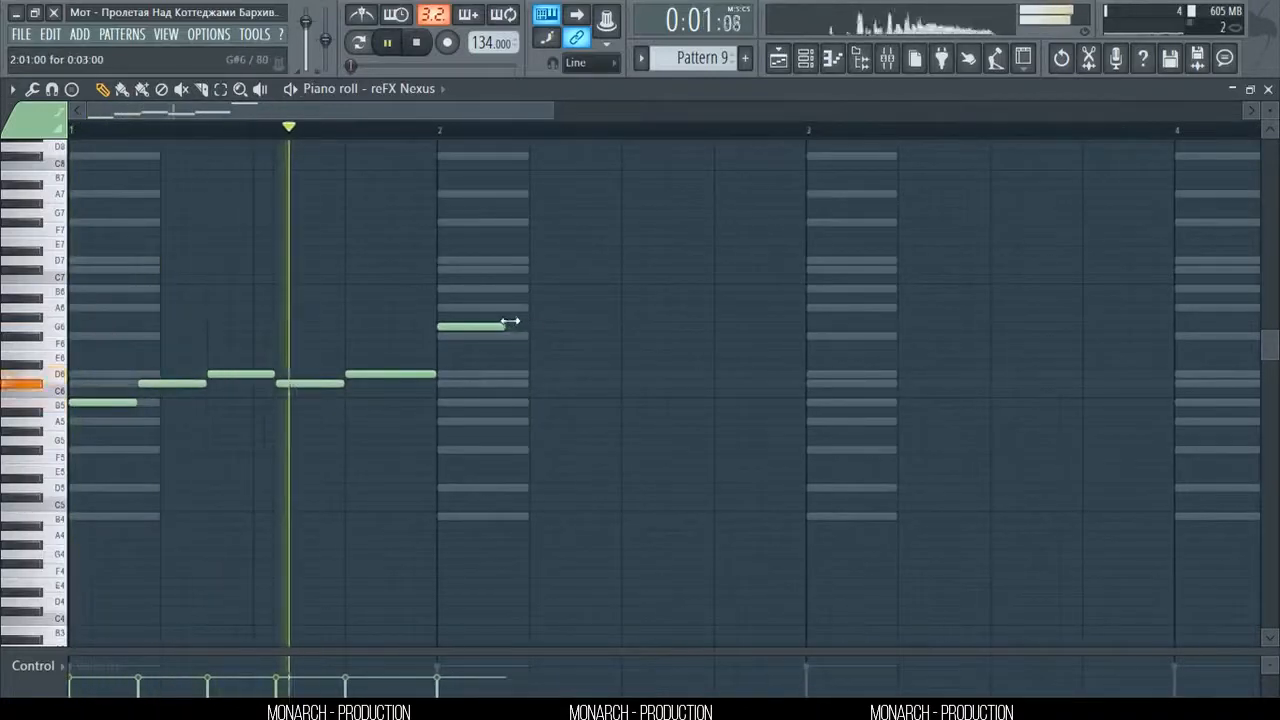
key("space")
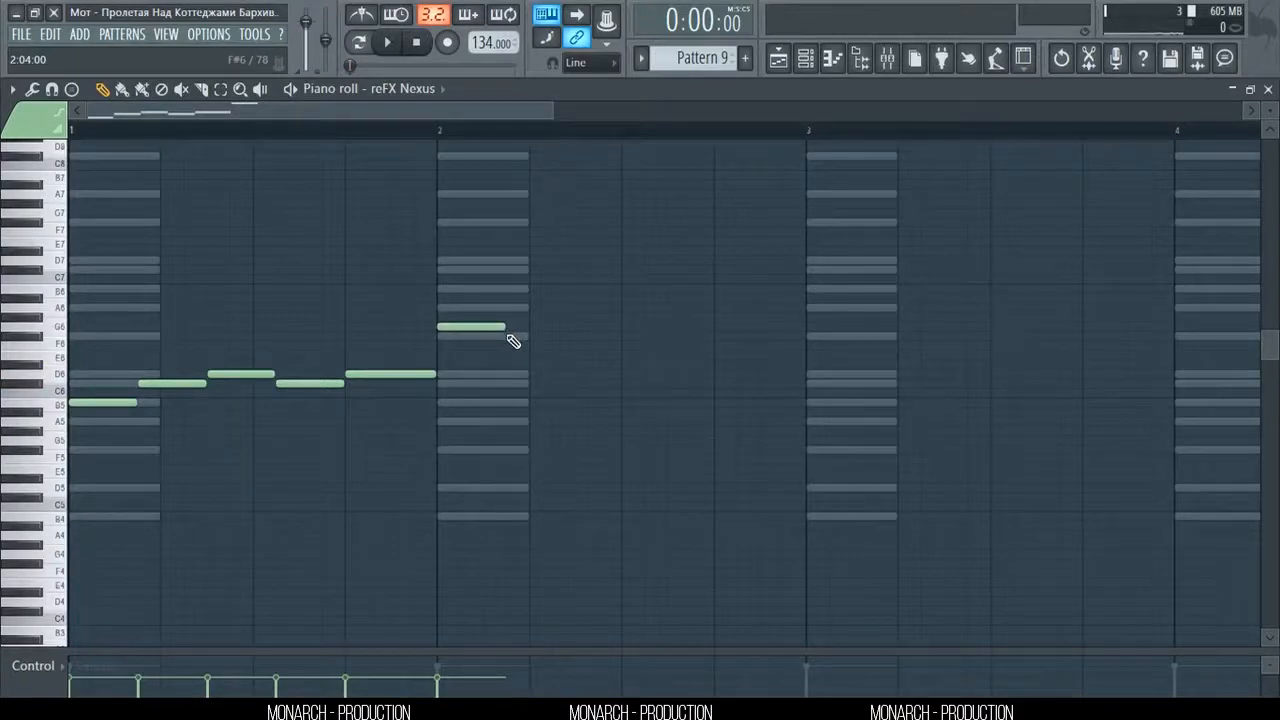
- Add a three-step F#6 note directly after the G6 note in bar 2 and play the phrase back
left_click(510, 337)
key("space")
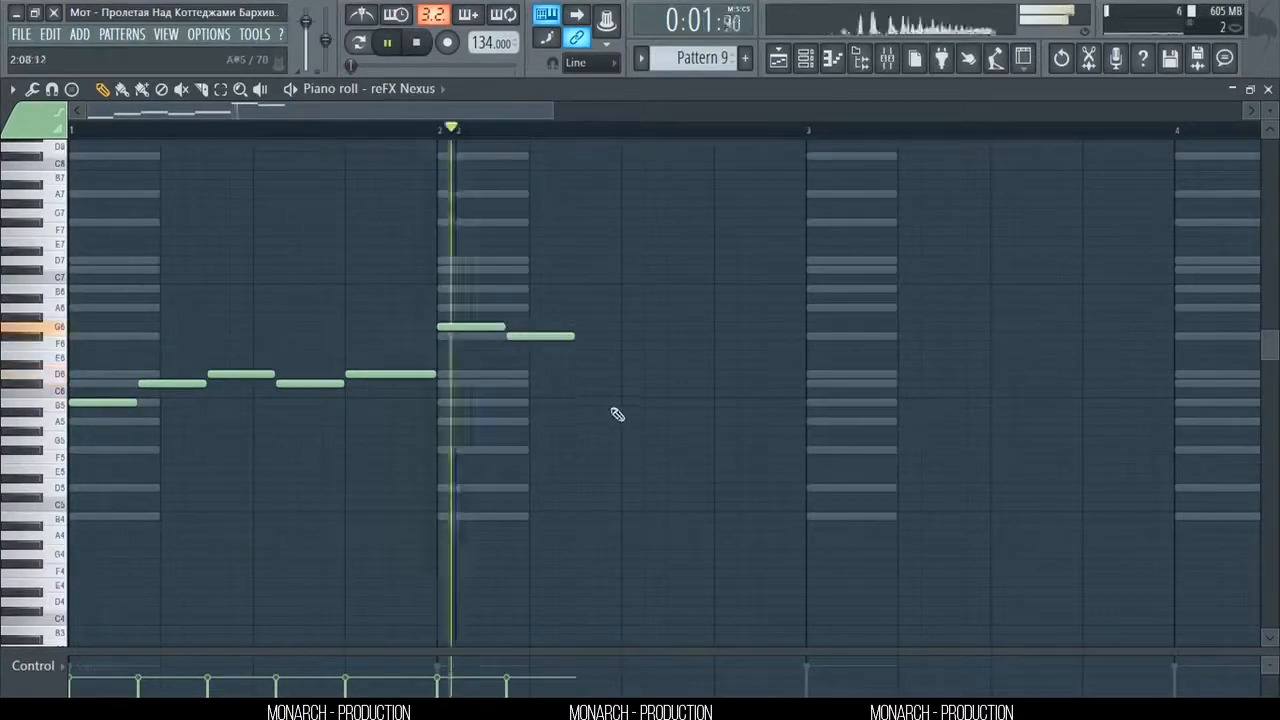
key("space")
left_click(457, 326)
key("space")
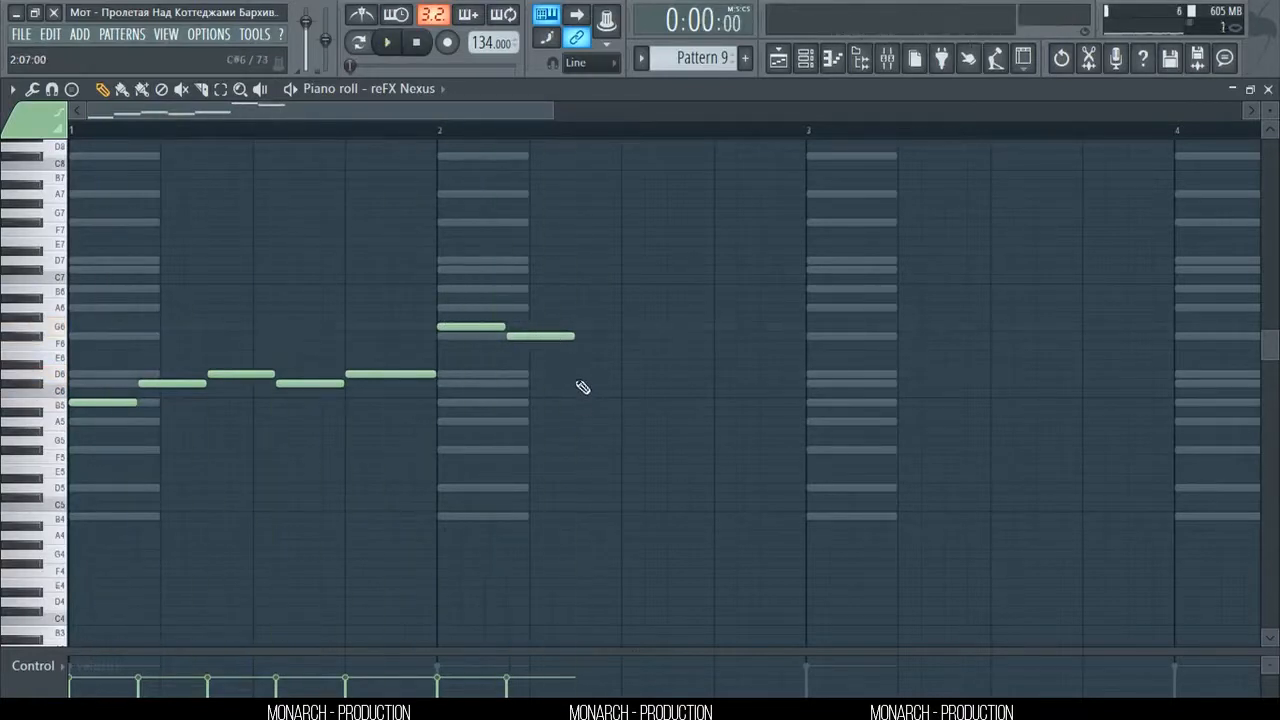
- Continue bar 2 with three-step D6 and C#6 notes and a B5 note extended to the end of the bar
left_click(578, 374)
left_click(650, 383)
key("space")
left_click(718, 403)
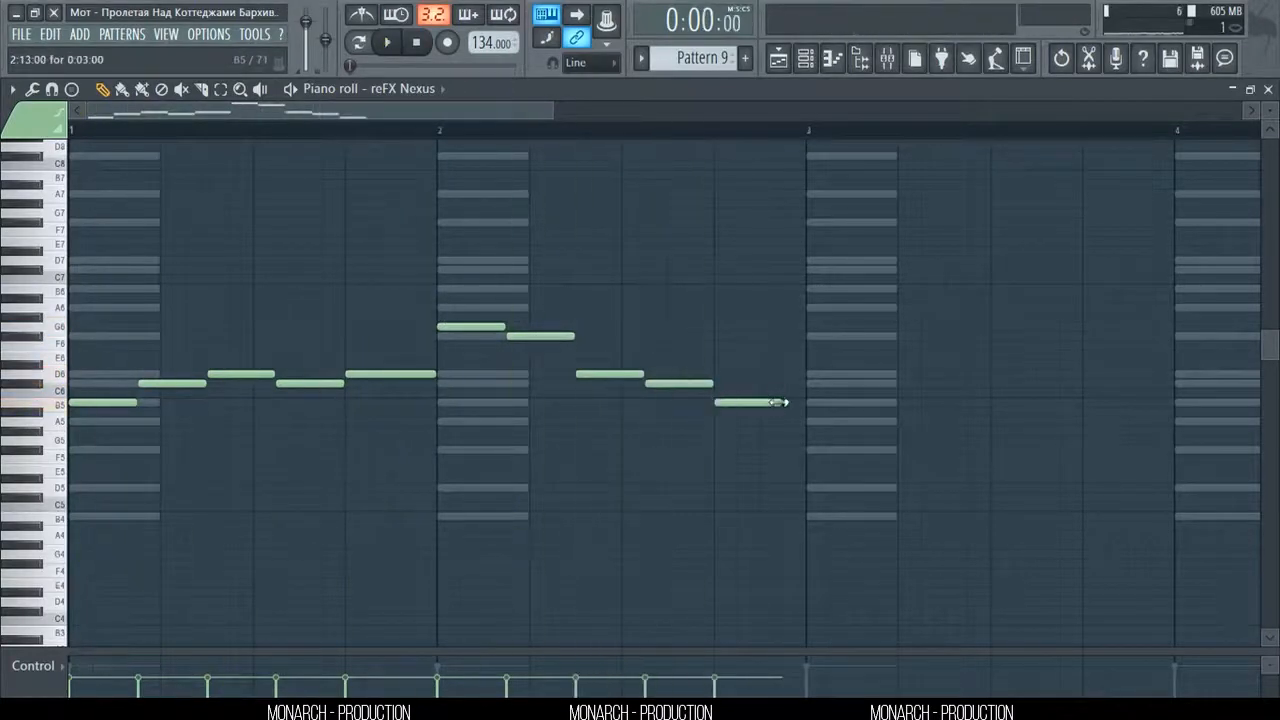
left_click_drag(781, 403, 806, 403)
- Enlarge the note view and play back the two-bar melody to check the G6 note in bar 2
right_click(1081, 270, "ctrl")
key("space")
key("space")
left_click(428, 309)
key("space")
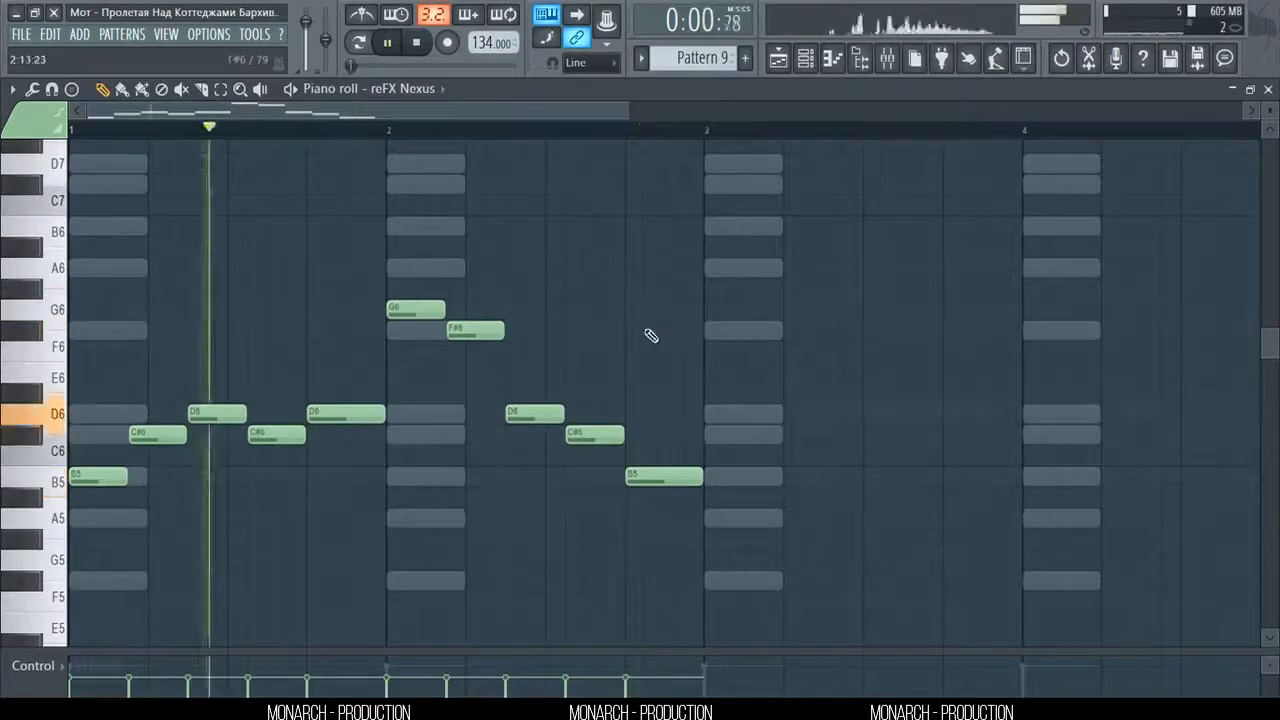
key("space")
left_click(418, 308)
key("space")
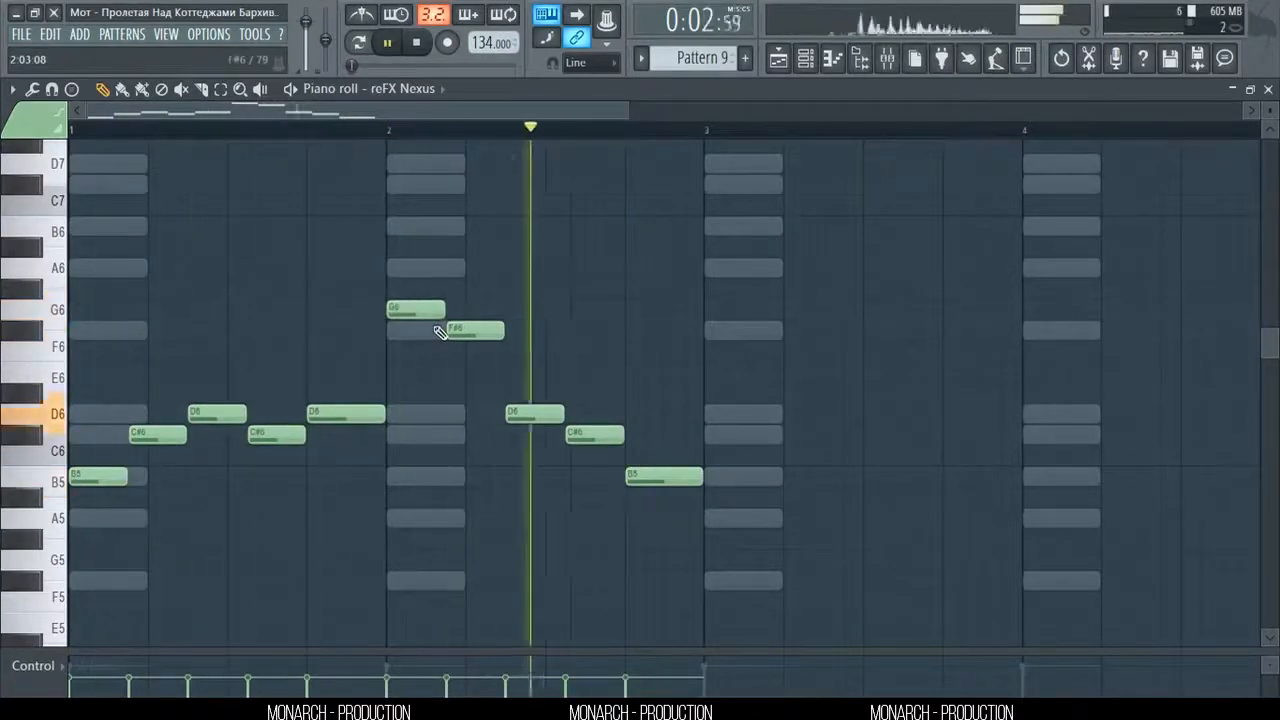
key("space")
- Delete the G6 note at the start of bar 2, re-enter it in the same place and play it back
mouse_move(430, 309)
left_mouse_down()
mouse_move(434, 284)
mouse_move(430, 309)
left_mouse_up()
right_click(428, 309)
left_click_drag(386, 131, 405, 132)
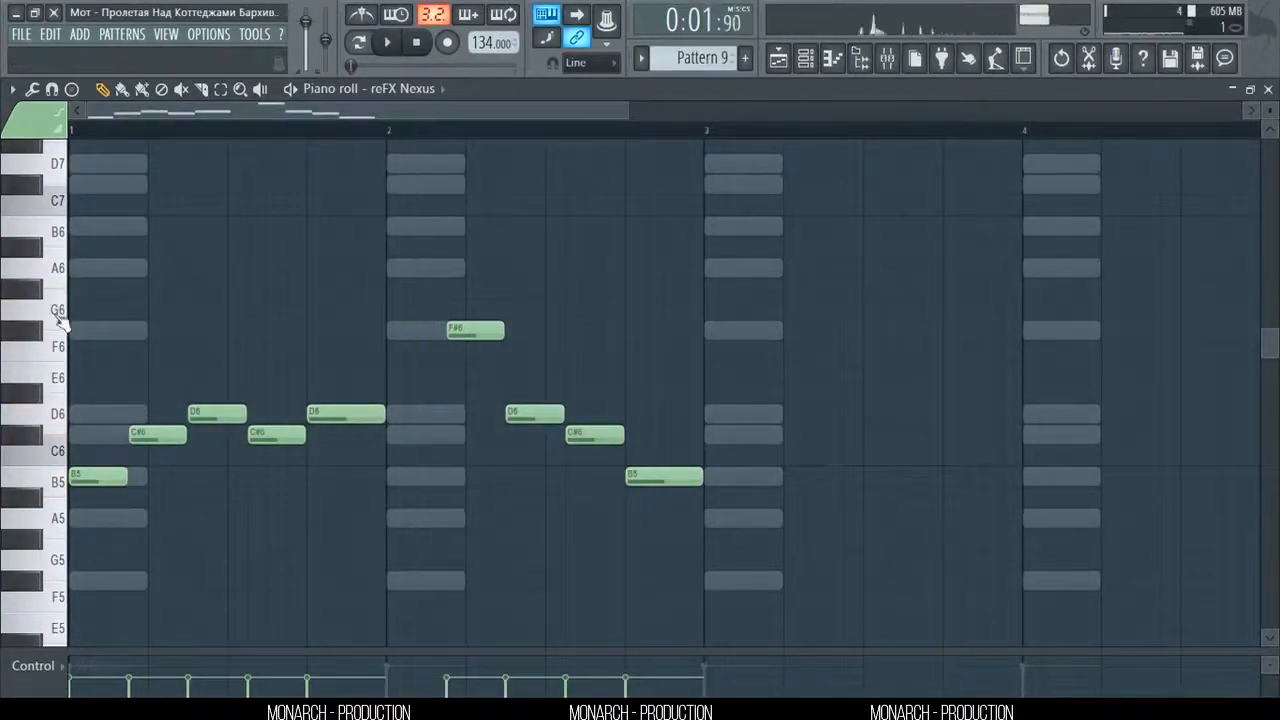
left_click(392, 309)
key("space")
key("space")
- Duplicate the five bar 1 notes to the start of bar 3 and play back from there
left_click_drag(398, 386, 78, 490)
left_click_drag(82, 476, 718, 476)
left_click(708, 166, "ctrl")
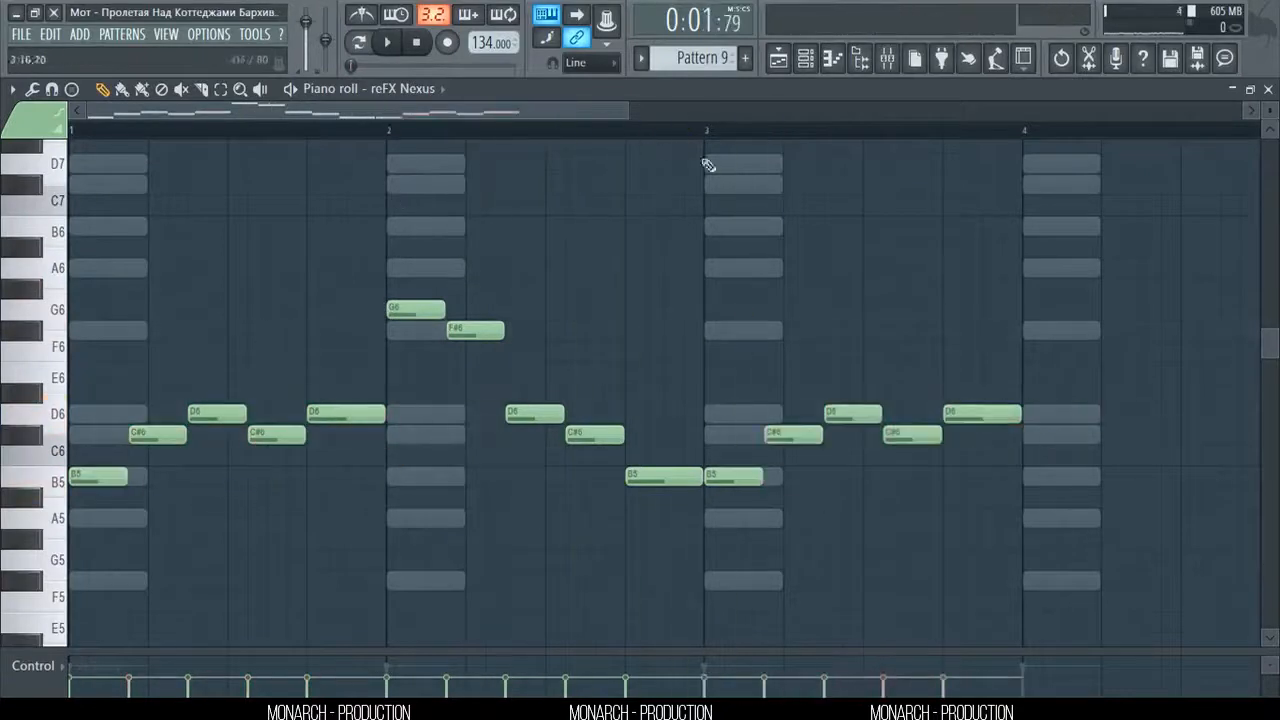
left_click(706, 131)
key("space")
scroll(620, 195, "down", 2)
key("space")
- Add a four-step F#6 note at the start of bar 4 and a three-step E6 note starting on step 6
left_click(517, 329)
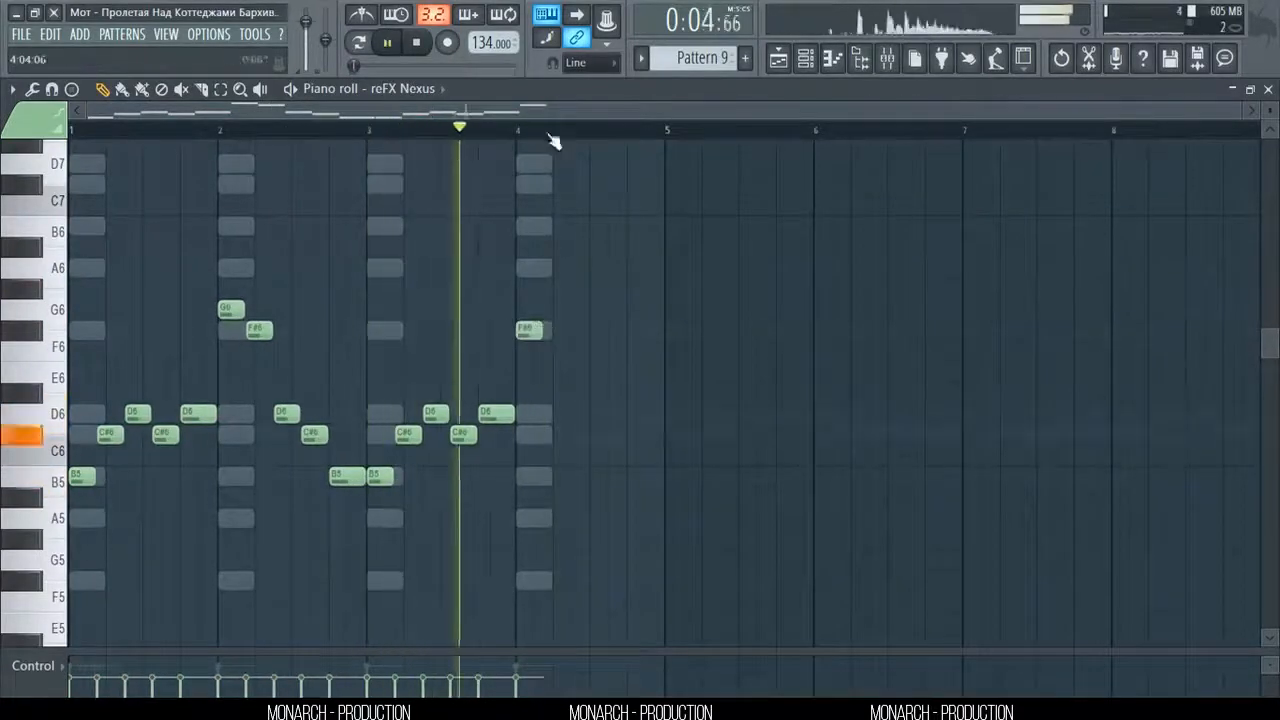
scroll(540, 140, "up", 3)
left_click(600, 374)
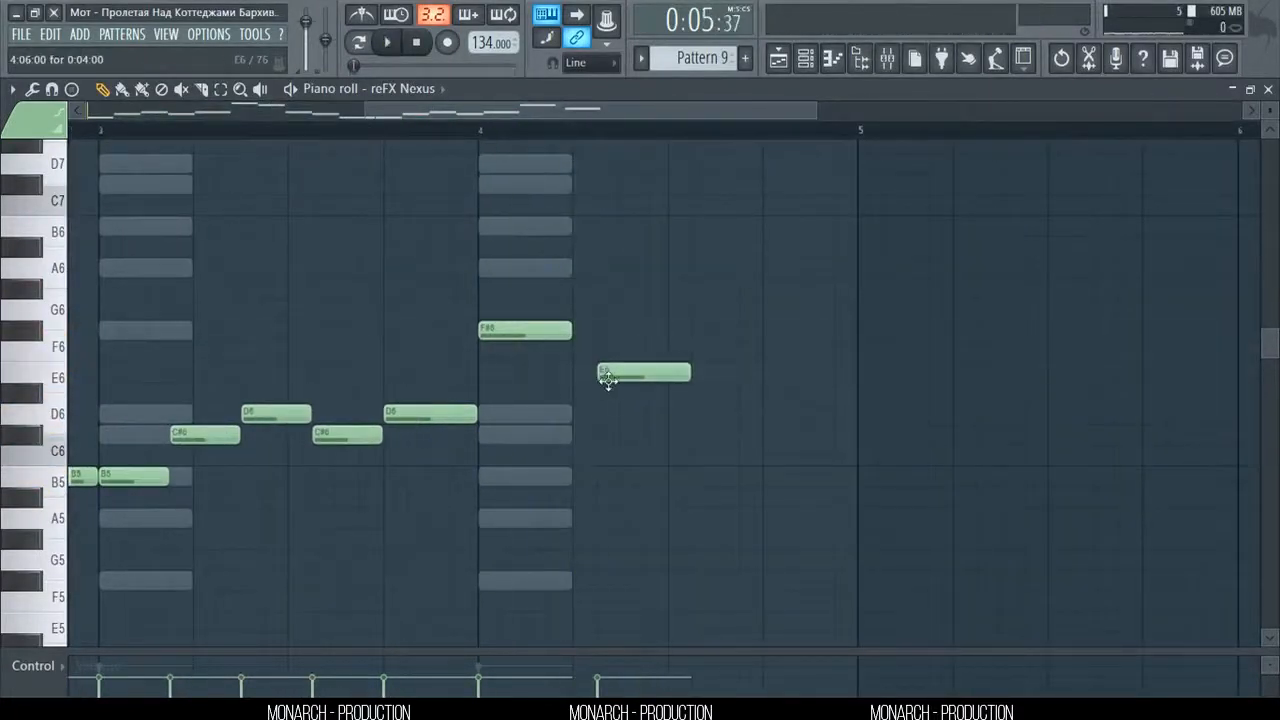
left_click_drag(689, 372, 666, 370)
- Add a one-step G6 note on step 9 of bar 4 and a two-step G6 note on step 11
left_click_drag(686, 325, 757, 311)
left_click(725, 311)
key("space")
key("space")
- Finish bar 4 with one-step A6 and F#6 notes from step 13 and an E6 note extended to the bar's end
left_click_drag(778, 252, 784, 270)
key("space")
key("space")
left_click(797, 331)
key("space")
key("space")
left_click(822, 373)
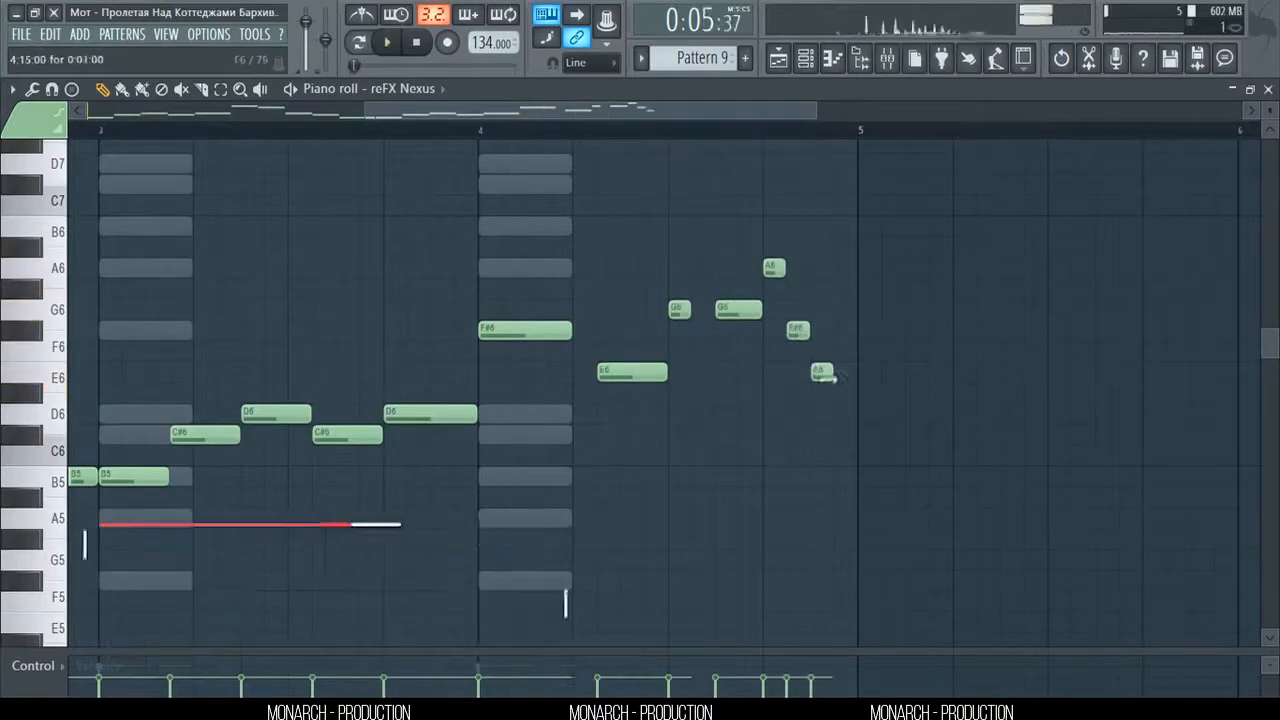
left_click_drag(830, 376, 853, 375)
key("space")
key("space")
- Set the snap to 1/2 step, lengthen bar 4's first G6 to 1.5 steps and fill the gap after it with a half-step G6
scroll(716, 240, "up", 3)
left_click(582, 68)
left_click(590, 198)
left_click_drag(659, 310, 686, 308)
left_click(697, 305)
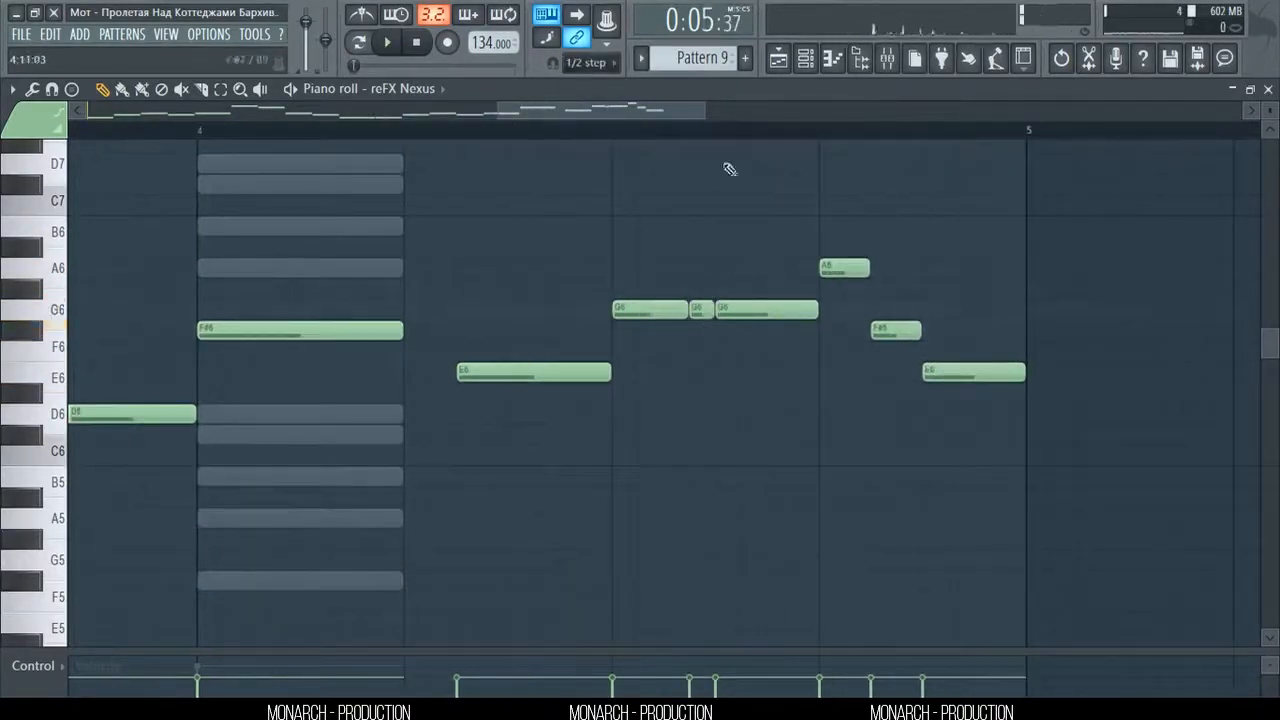
- Switch playback to pattern mode and play the complete four-bar melody
scroll(720, 131, "down", 4)
left_click(364, 46)
key("space")
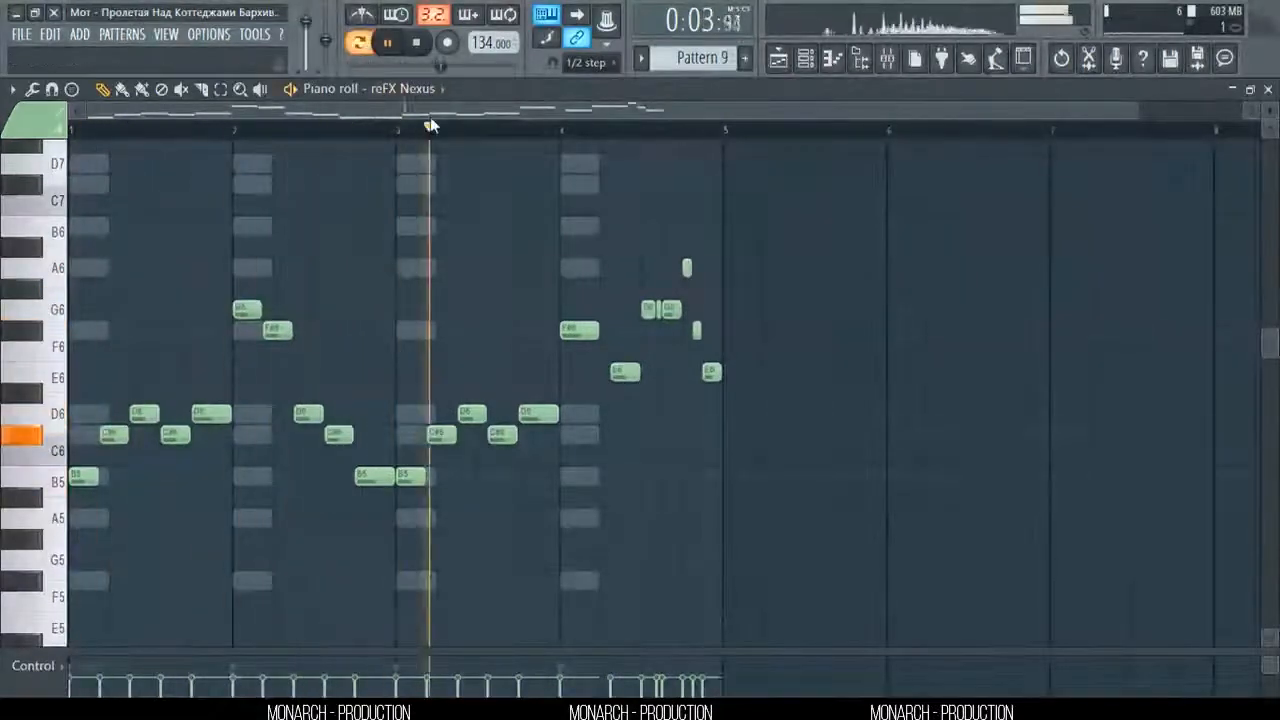
- Select all melody notes and shorten them together slightly so small gaps separate them, then play them back
key("ctrl+a")
key("space")
scroll(150, 480, "up", 5)
left_click_drag(272, 498, 258, 498)
key("space")
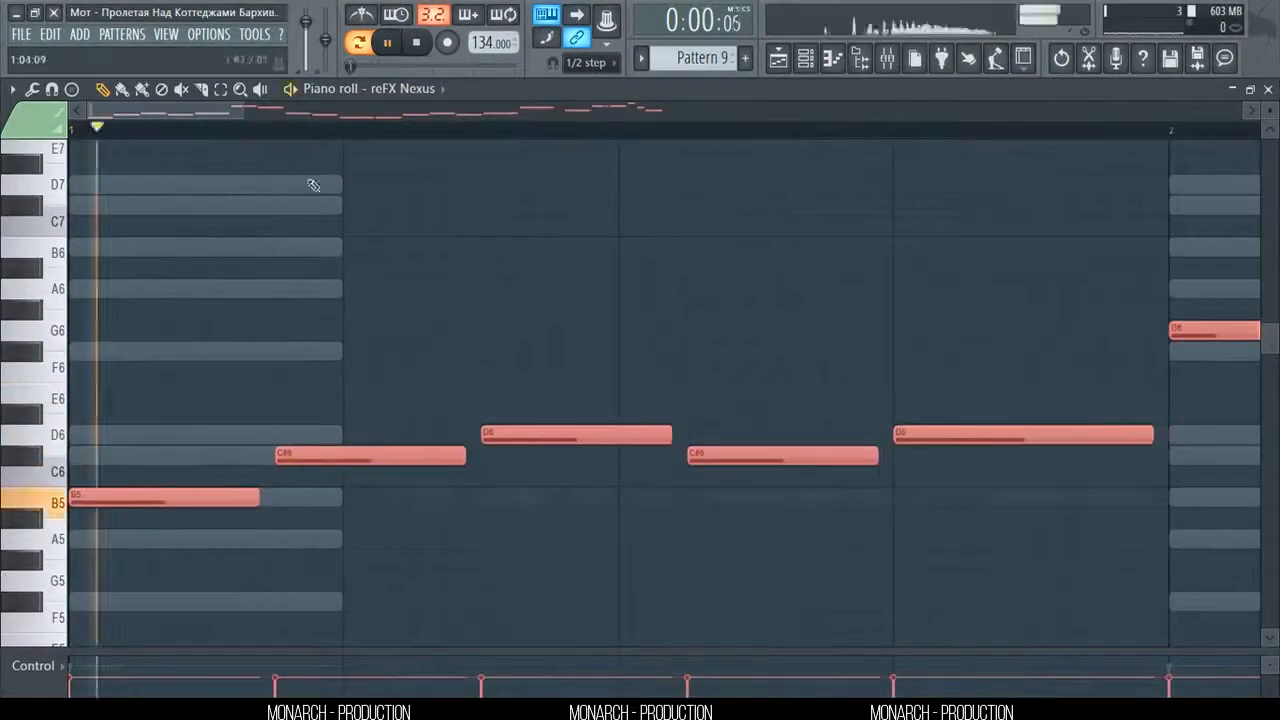
- Set the snap back to Line, deselect the notes and play back the finished melody
scroll(314, 186, "down", 6)
left_click(586, 68)
left_click(588, 92)
key("ctrl+d")
key("space")
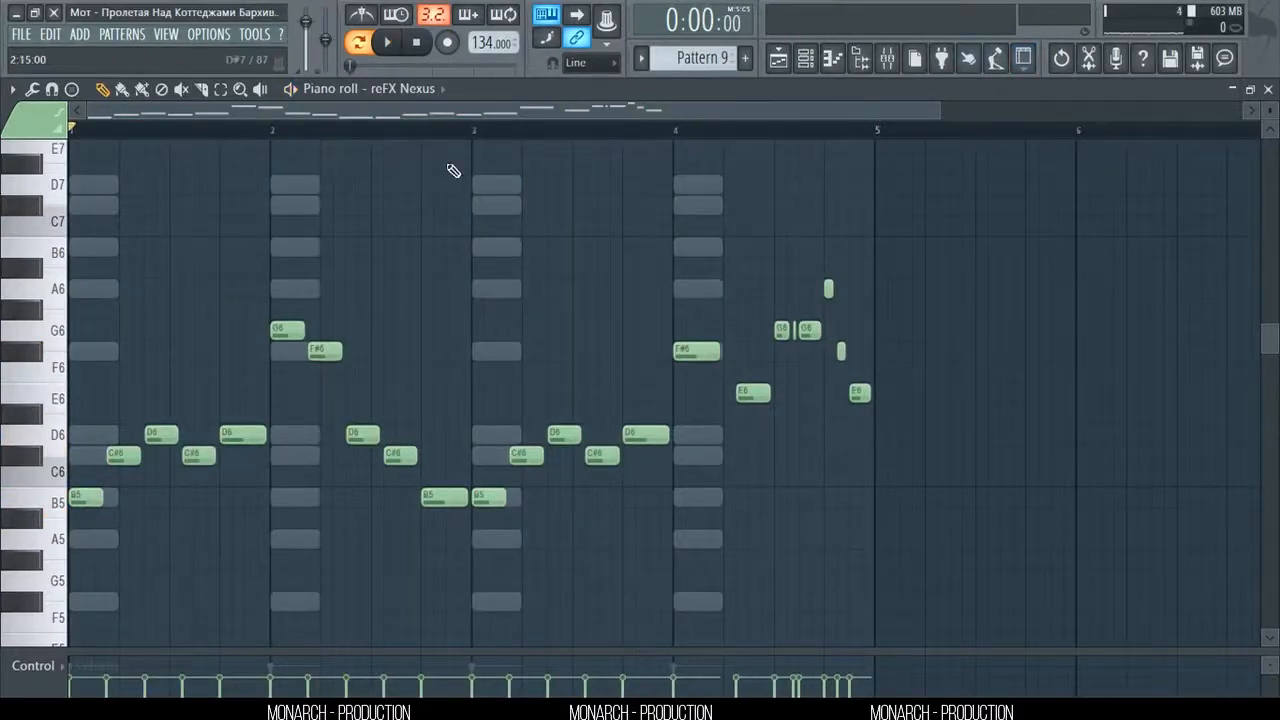
key("space")
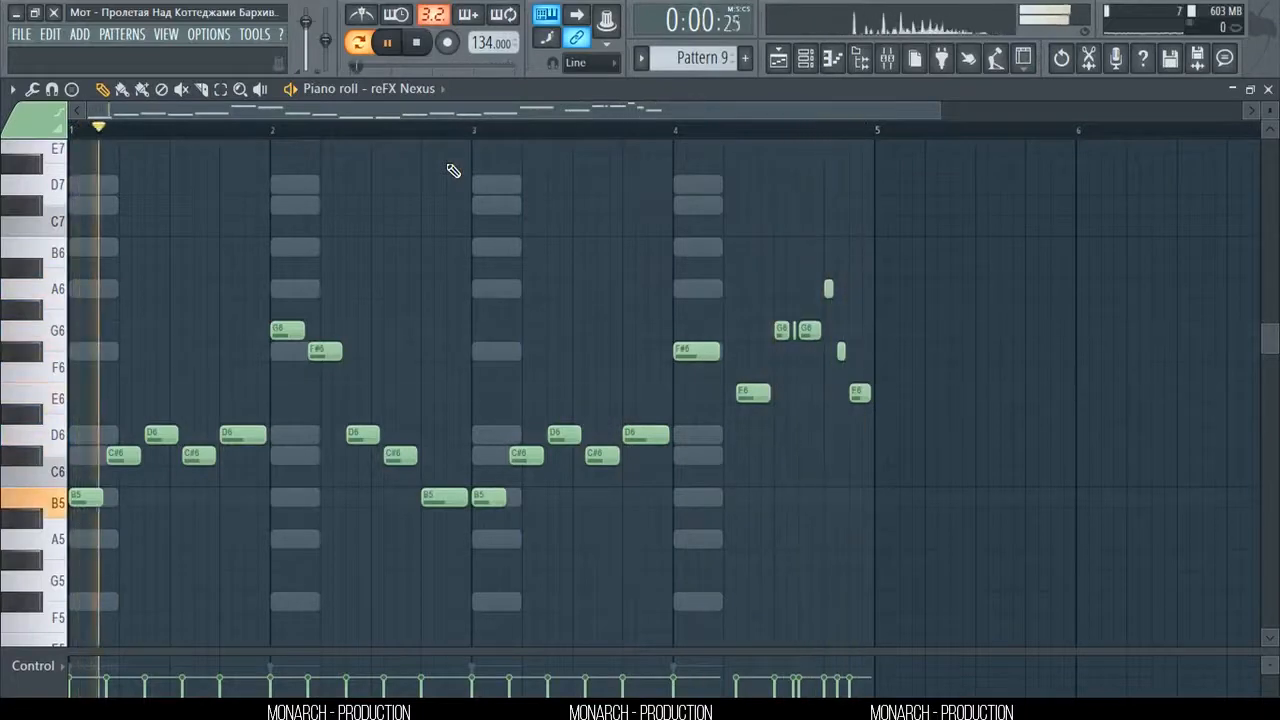
key("space")
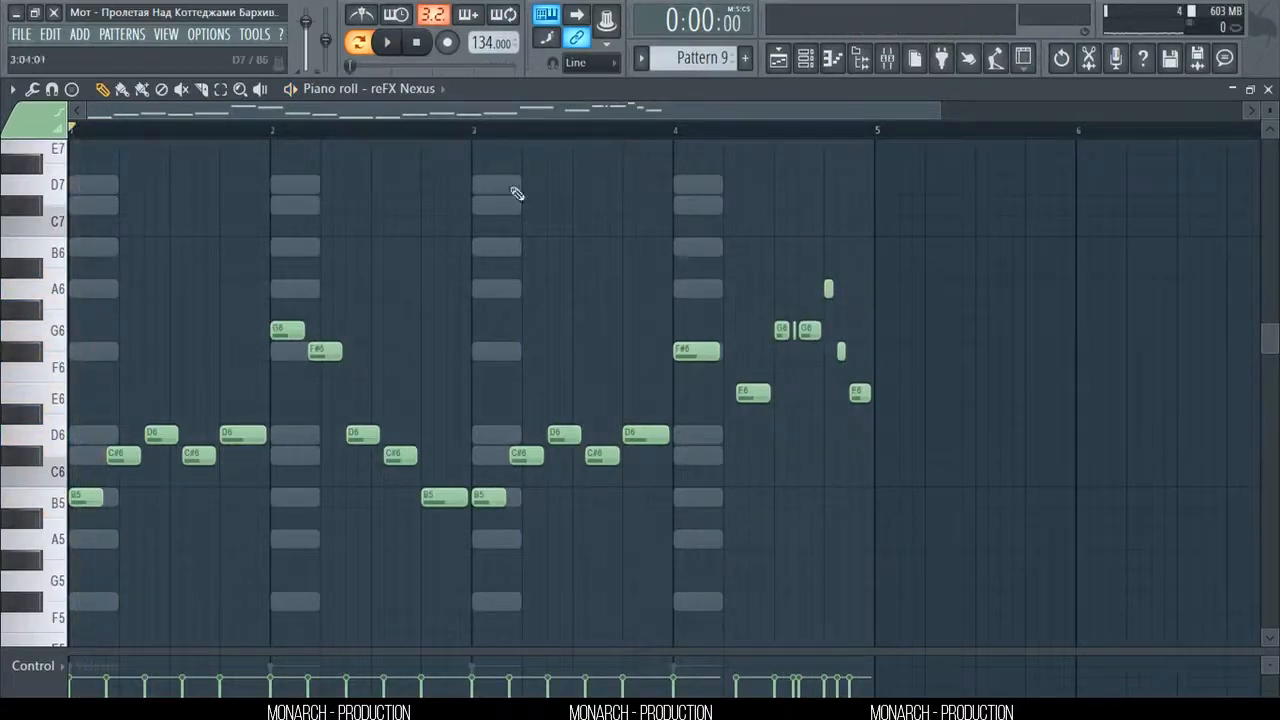
- Close the piano roll and delete the reFX Nexus channel from the channel rack
left_click(1268, 89)
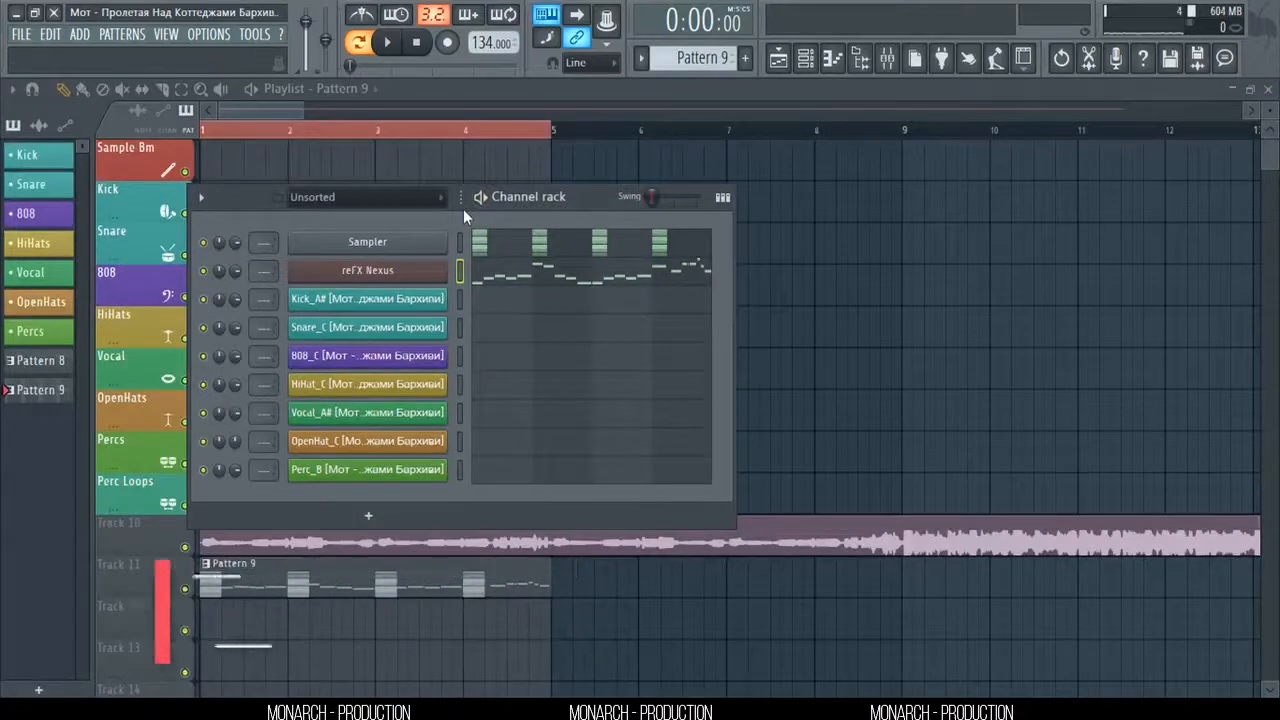
right_click(401, 272)
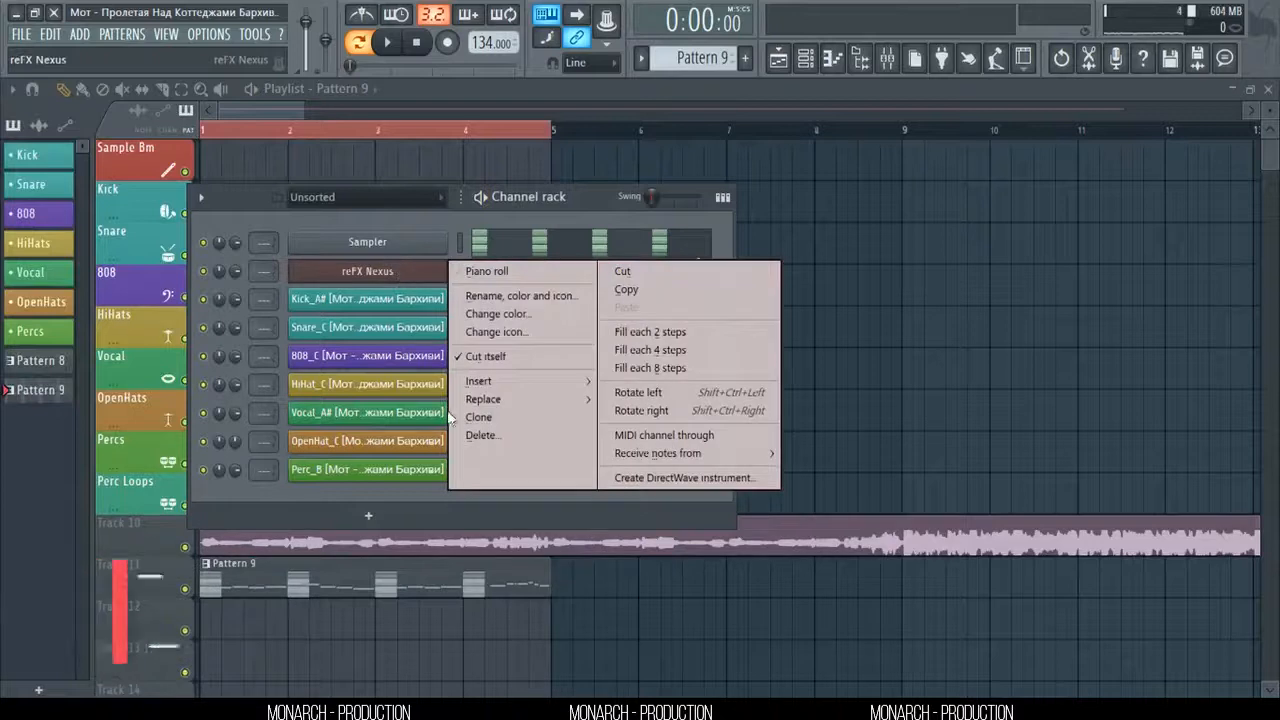
left_click(480, 434)
left_click(735, 410)
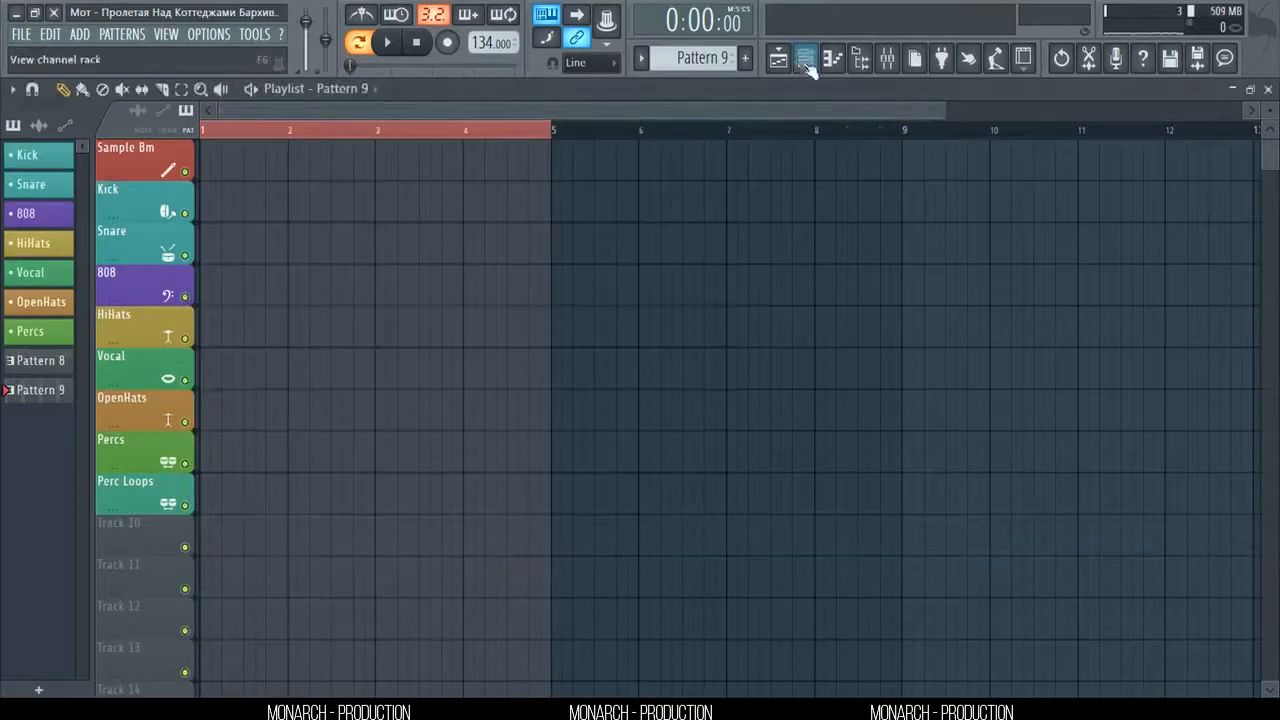
- Reopen the channel rack and delete the Sampler channel
left_click(805, 60)
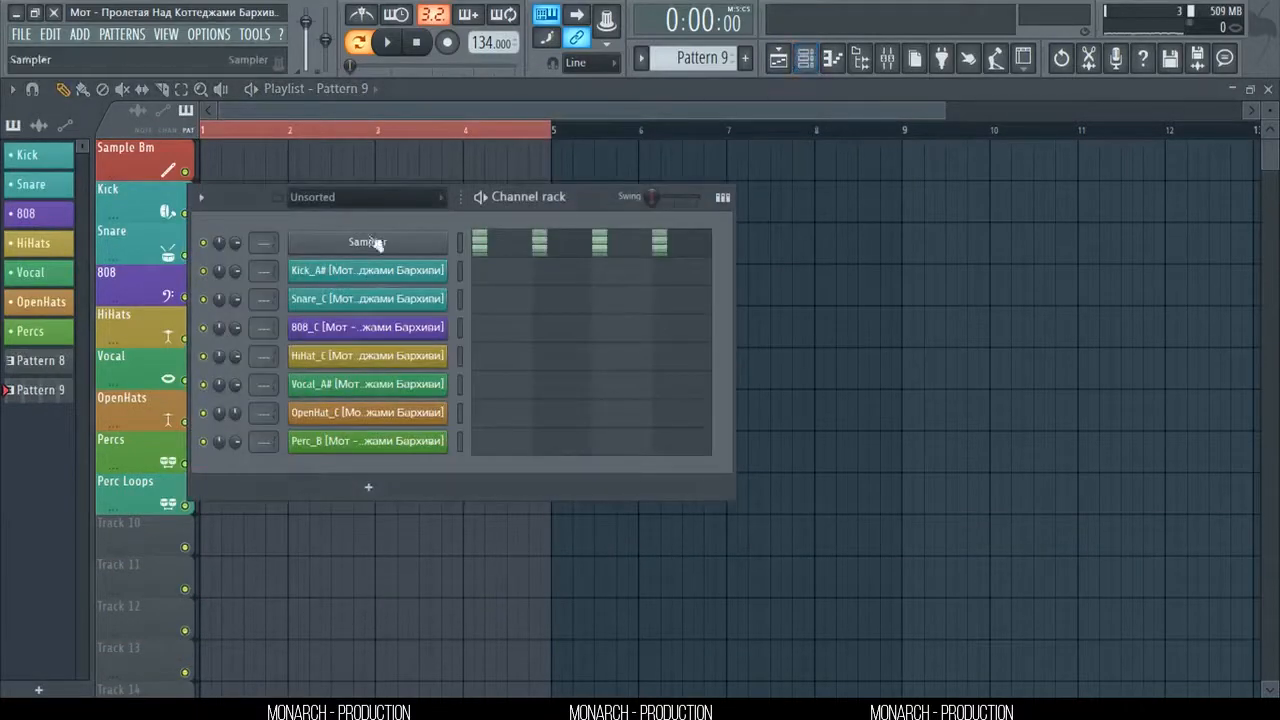
right_click(431, 239)
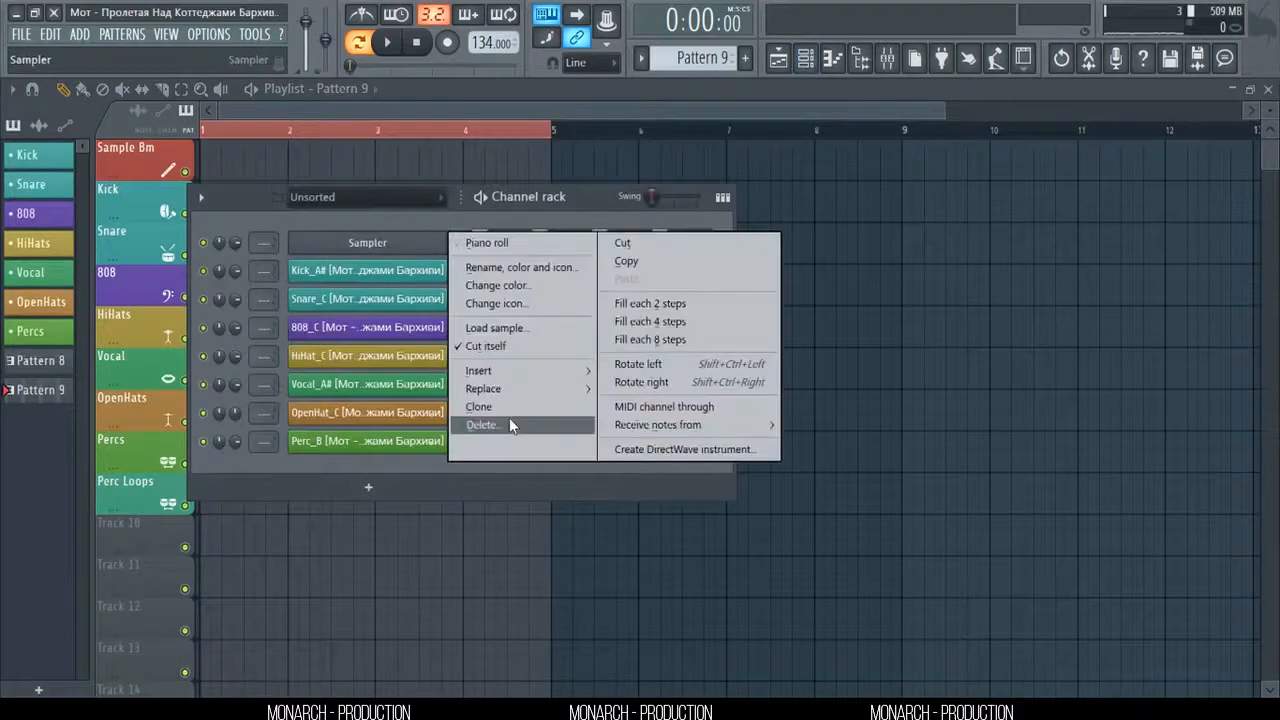
left_click(509, 417)
left_click(729, 412)
- Filter the channel rack to Audio and place the Sample Bm clip on the Sample Bm track at bar 1
left_click(415, 198)
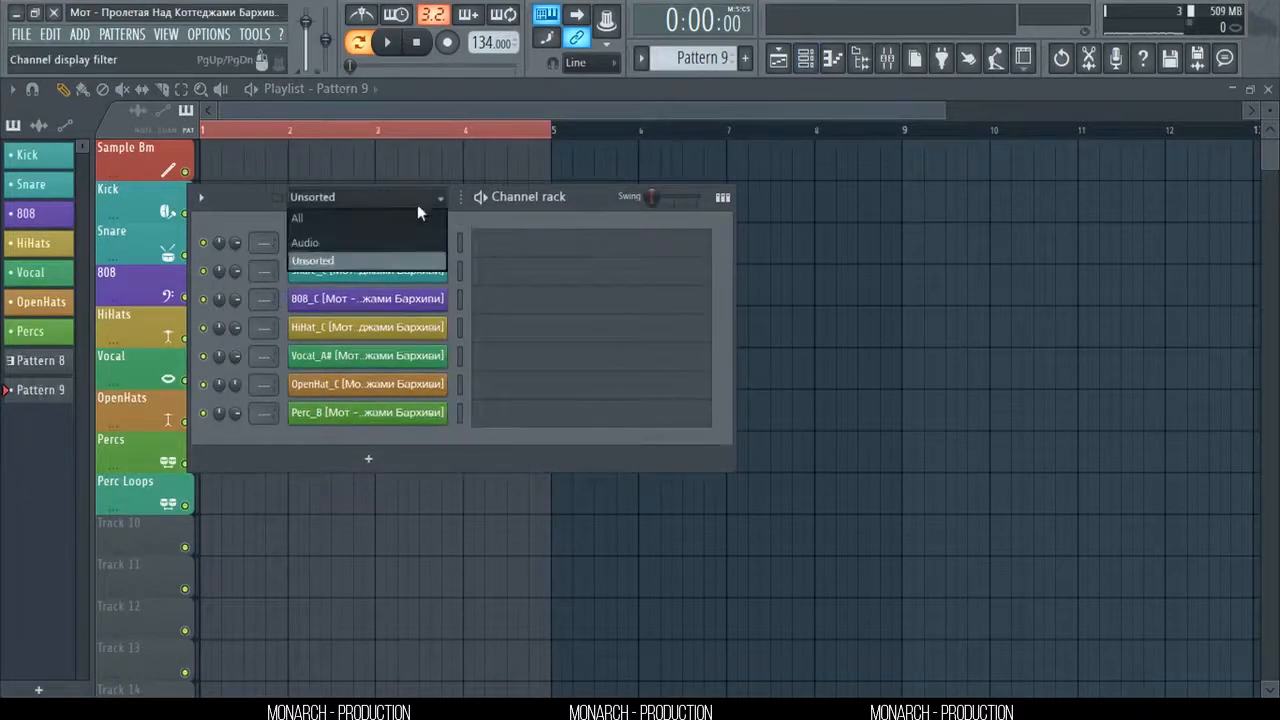
left_click(394, 243)
left_click(376, 272)
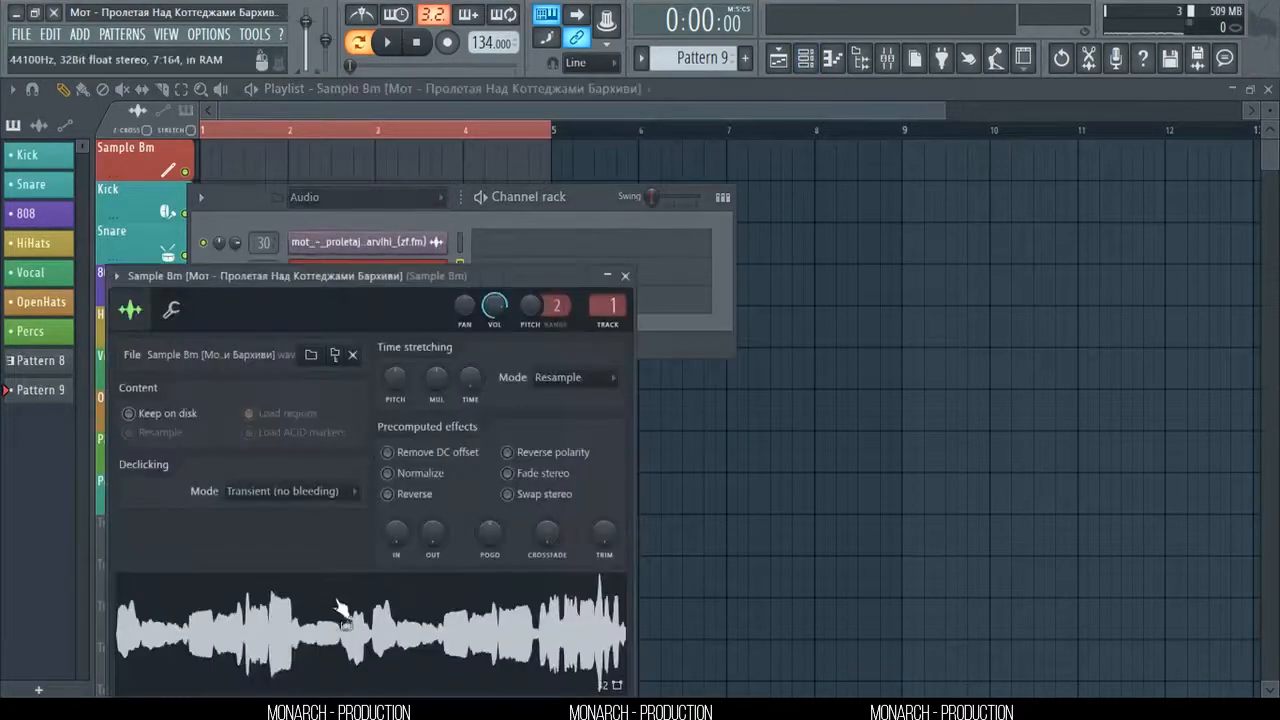
left_click_drag(343, 609, 322, 159)
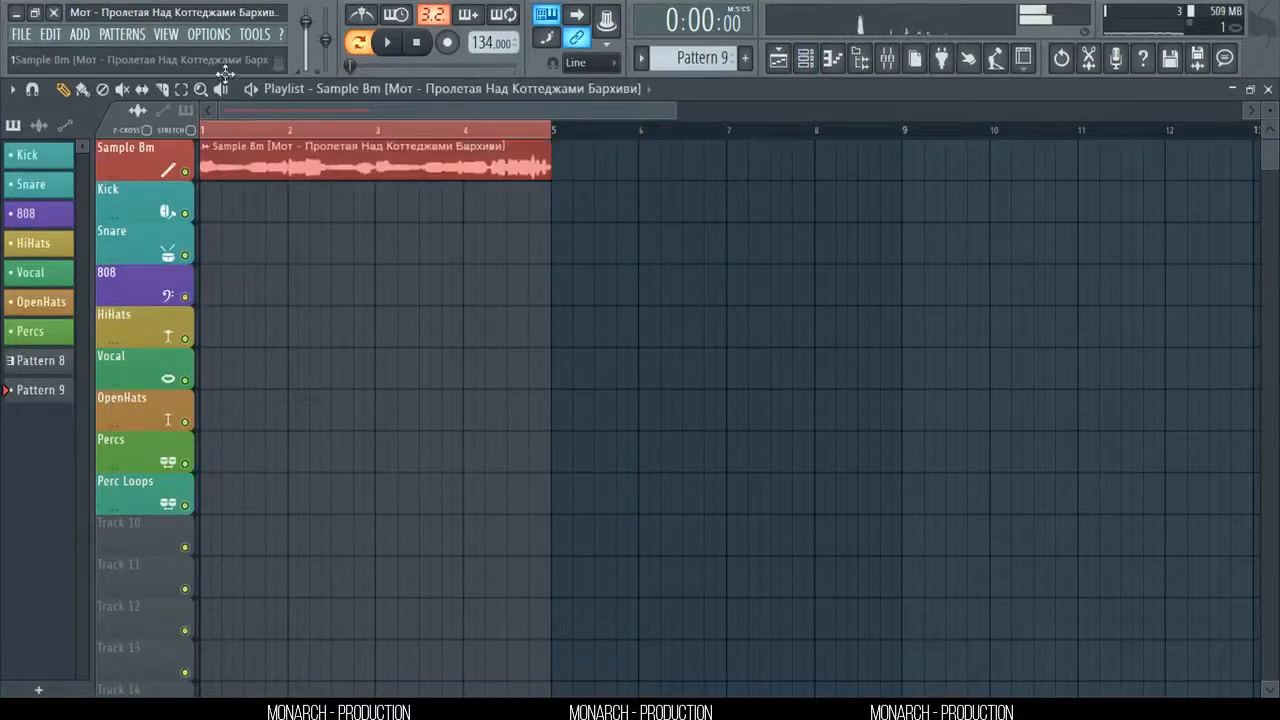
- Play the Sample Bm clip in the playlist and inspect its channel settings during playback
key("space")
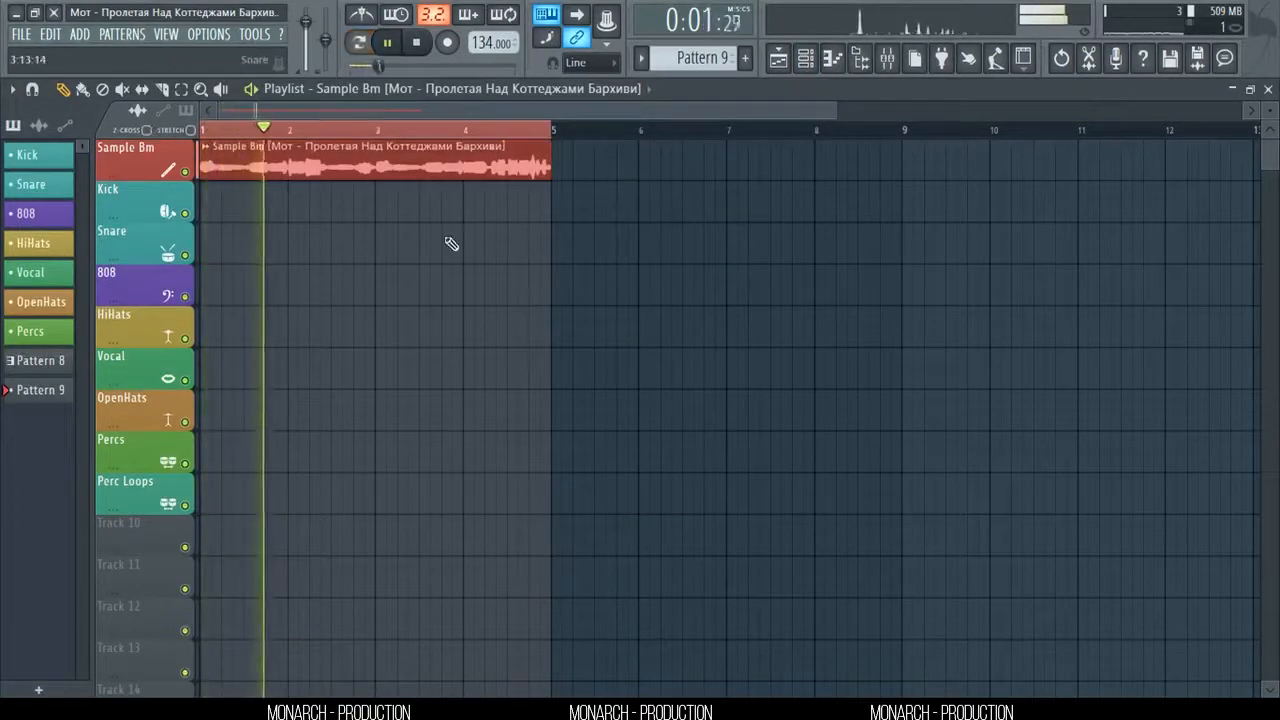
double_click(440, 157)
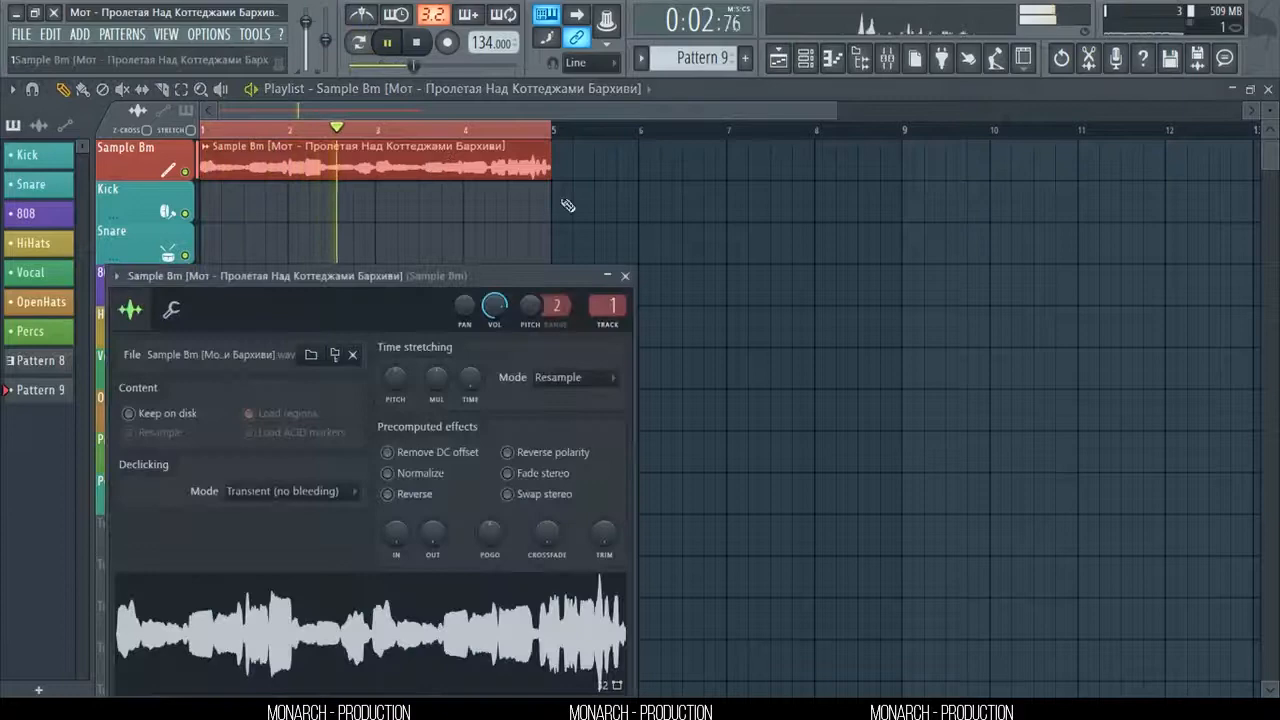
left_click(631, 277)
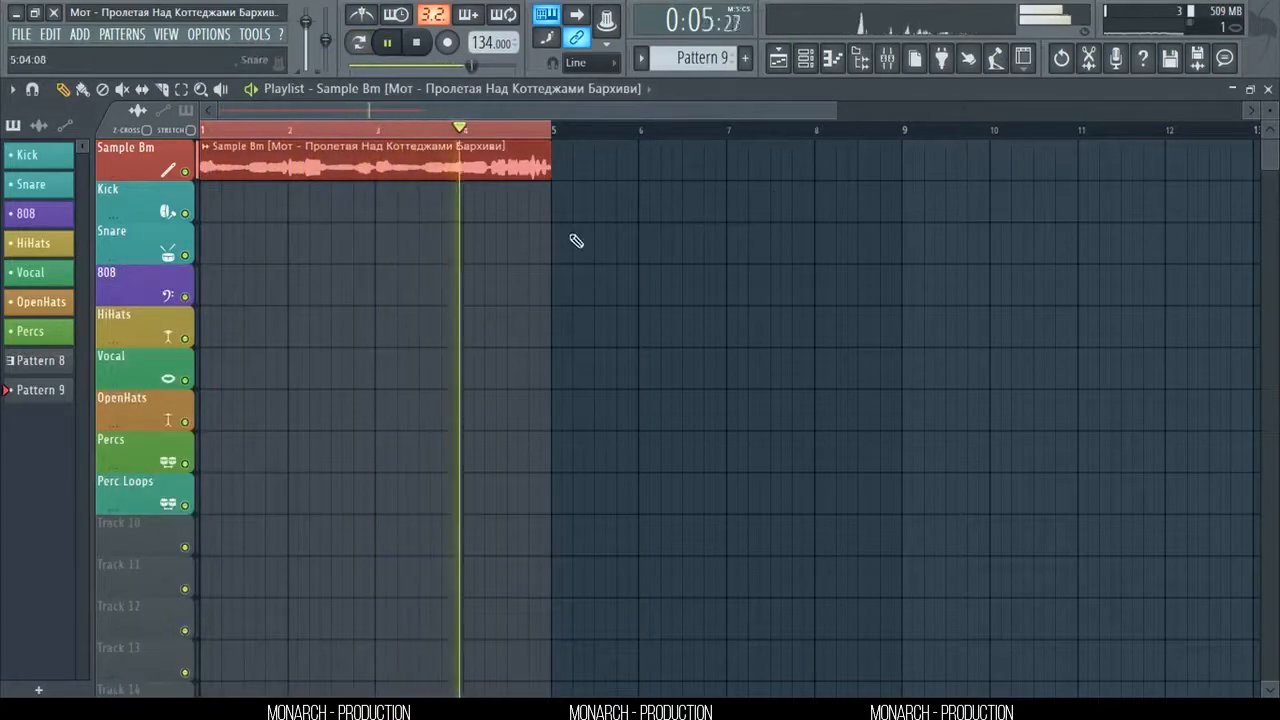
- Stop playback and review the effects loaded on the Sample Bm mixer track, closing the mixer when done
left_click(888, 60)
key("space")
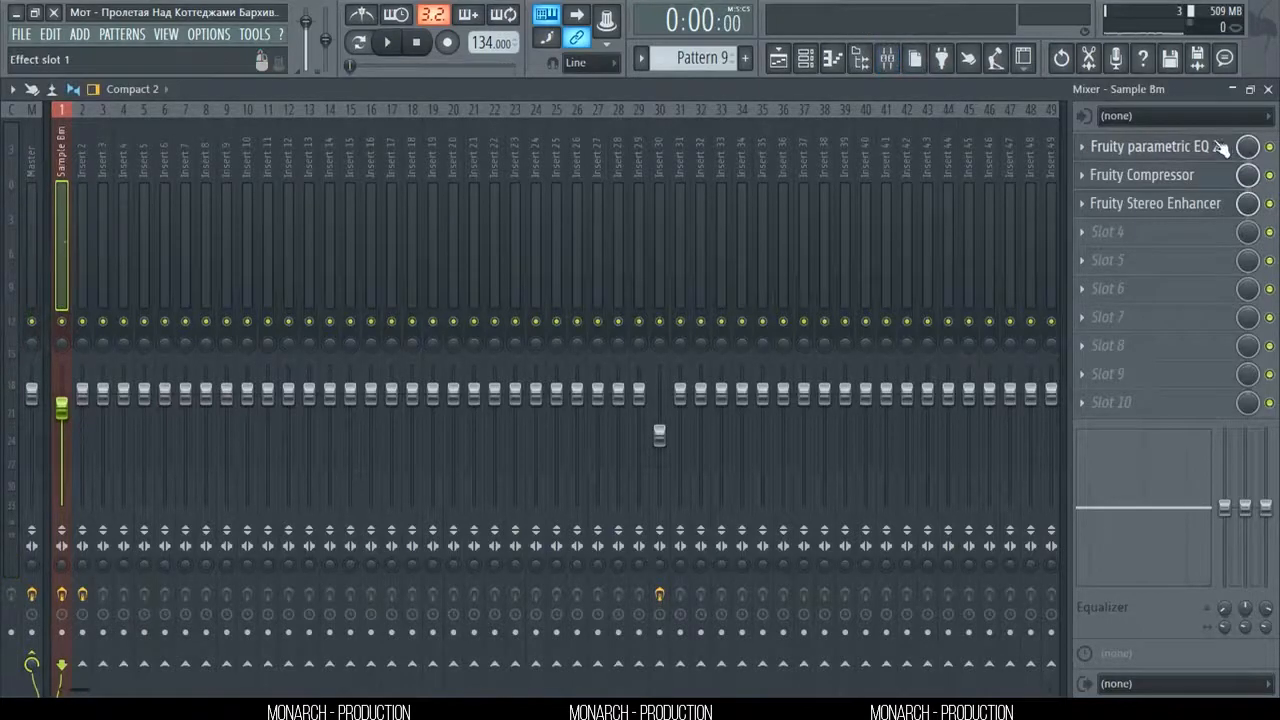
left_click(1268, 89)
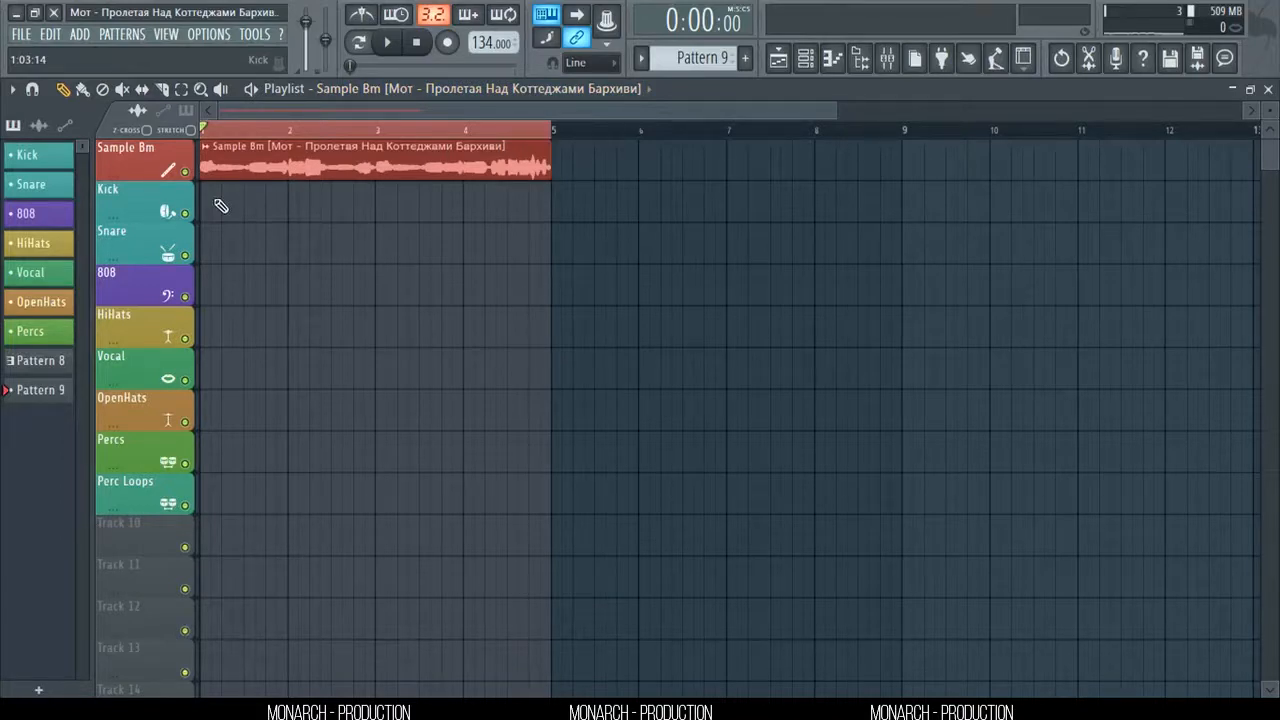
- Place the Kick pattern on the Kick track at bar 1 and filter the channel rack to Unsorted
left_click(70, 160)
left_click(224, 207)
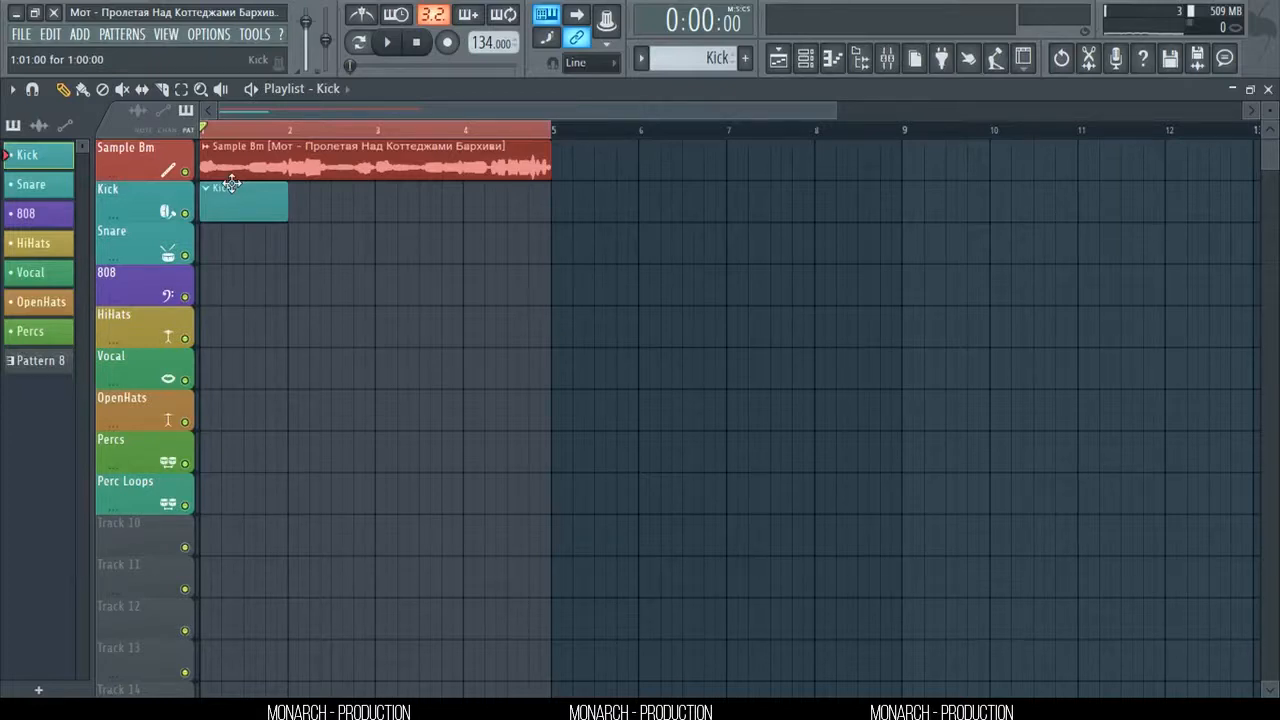
left_click(805, 58)
left_click(410, 197)
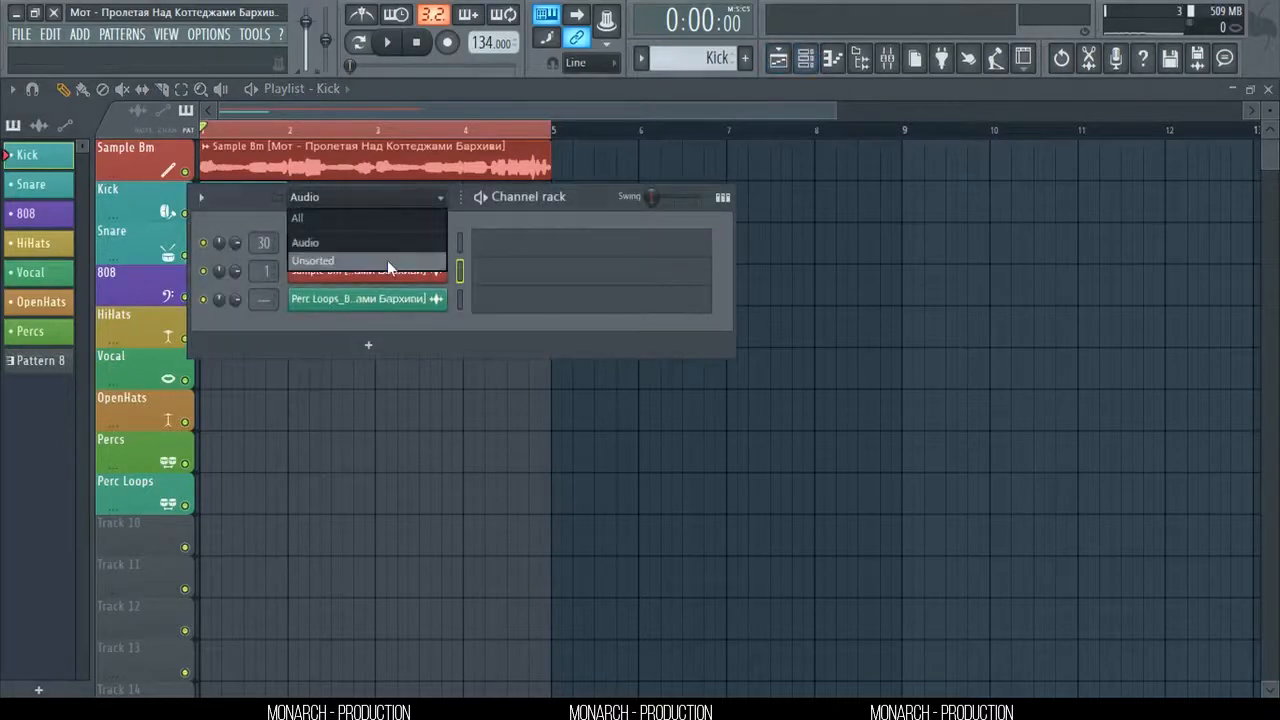
left_click(398, 260)
- Inspect the Kick_A# channel settings and audition its sample, closing the settings when done
left_click(415, 252)
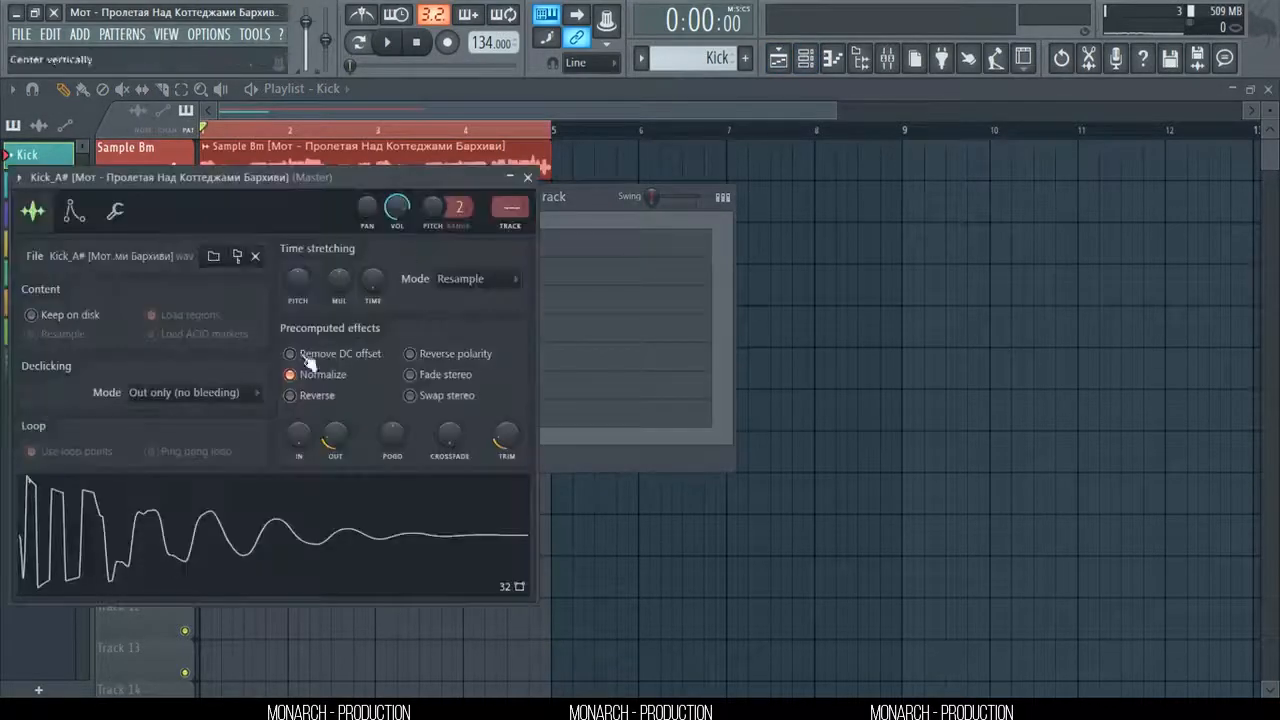
left_click(236, 530)
left_click(528, 177)
- In the Kick_A# piano roll, add a C5 note at the start of bar 1 and lengthen it to one and a half steps
left_click(484, 250)
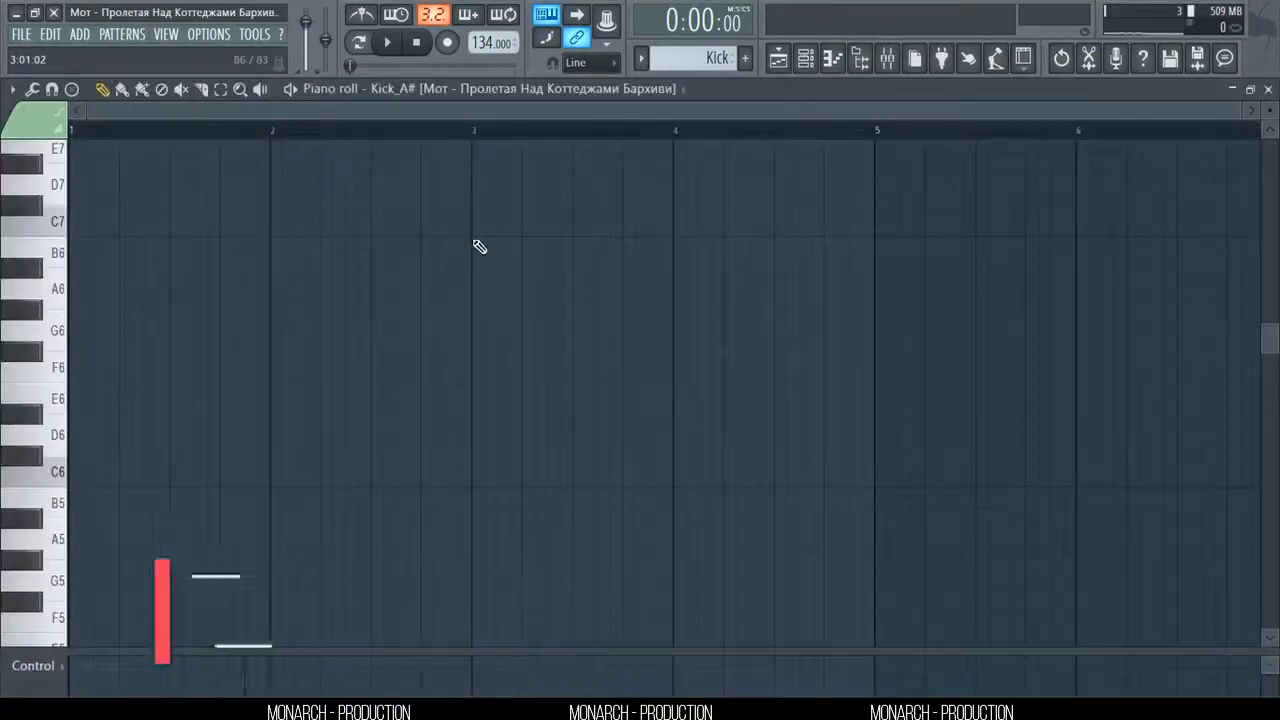
right_click(478, 247, "ctrl")
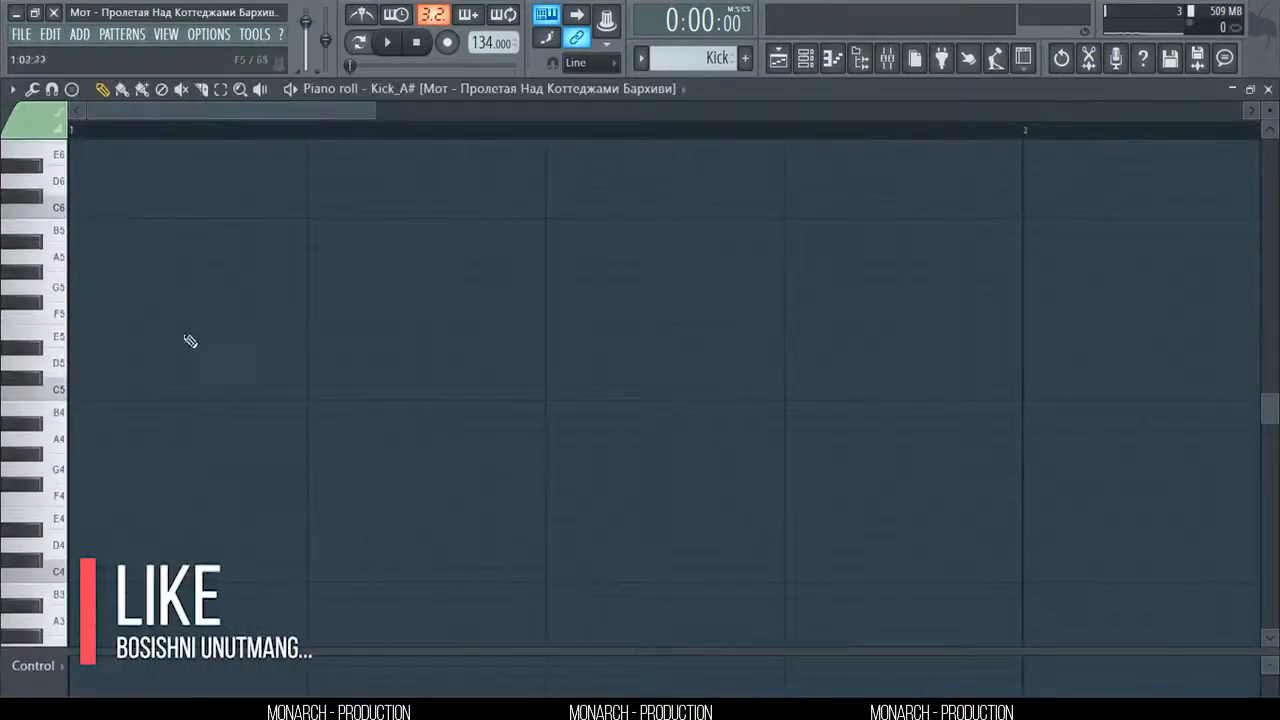
left_click(62, 396)
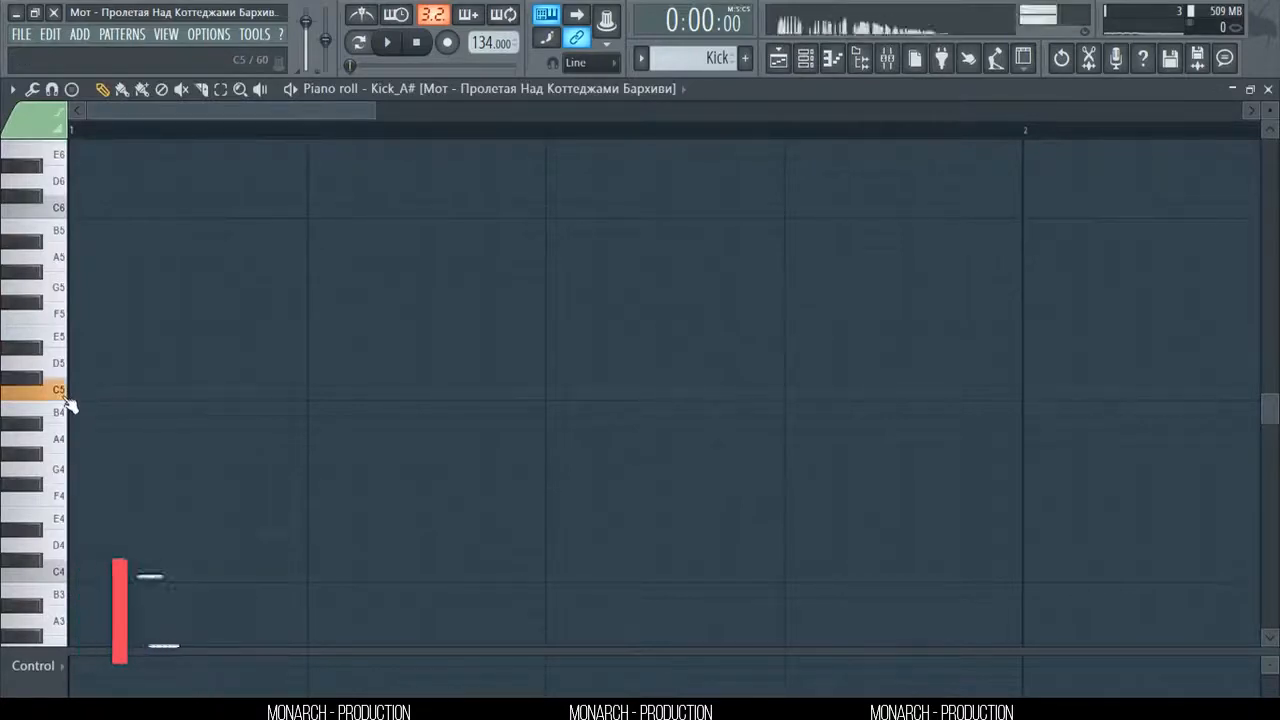
left_click(88, 394)
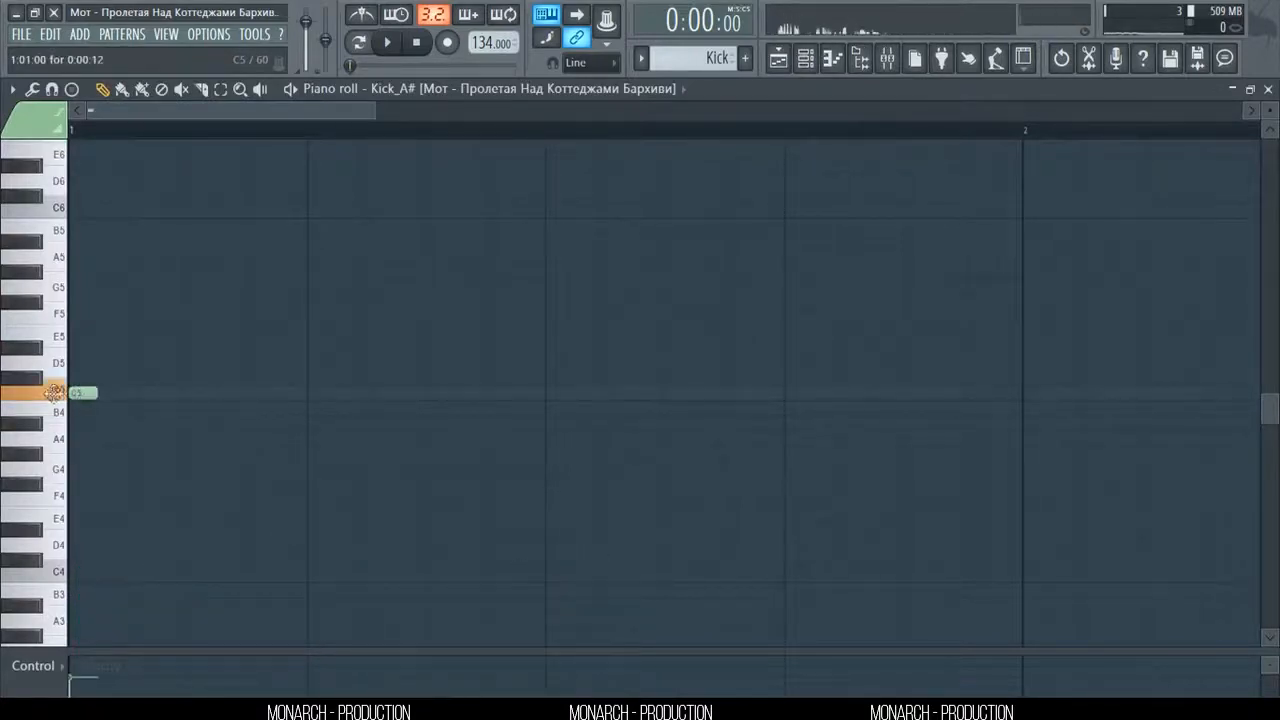
left_click_drag(104, 398, 160, 400)
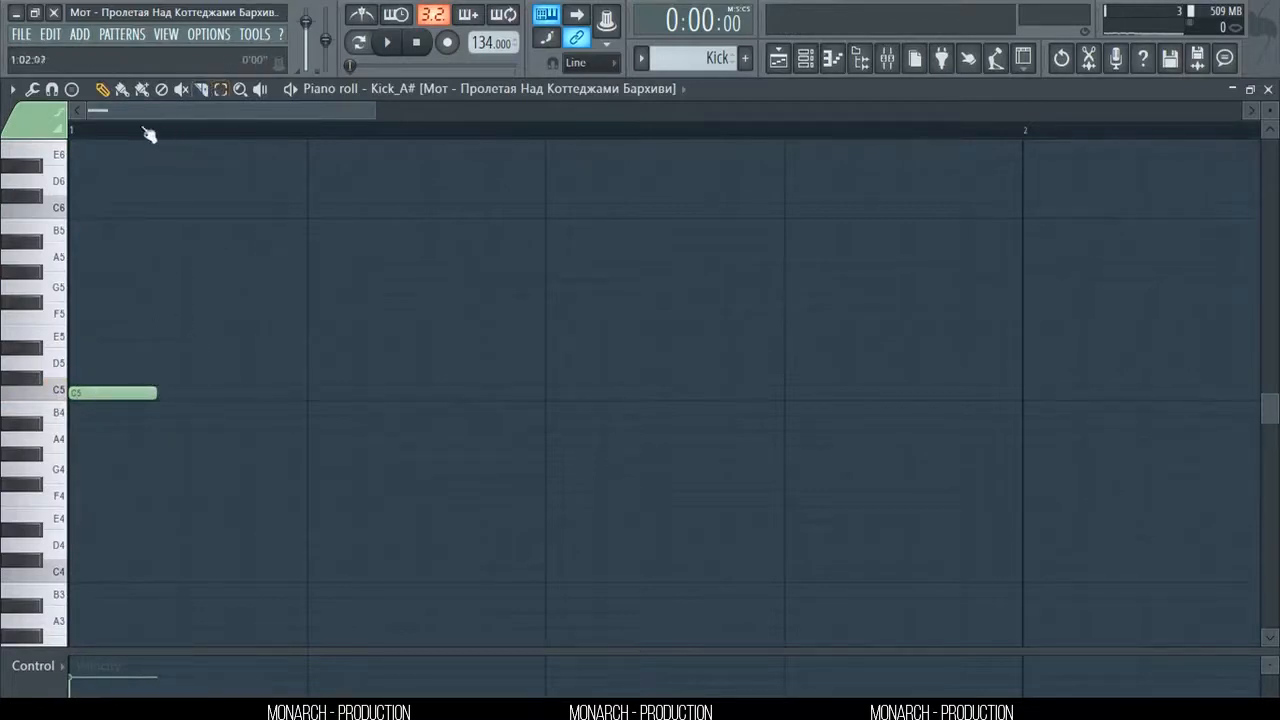
- Try a second C5 note at step 3 of bar 1, remove it and shorten the first note to one step
left_click(190, 395)
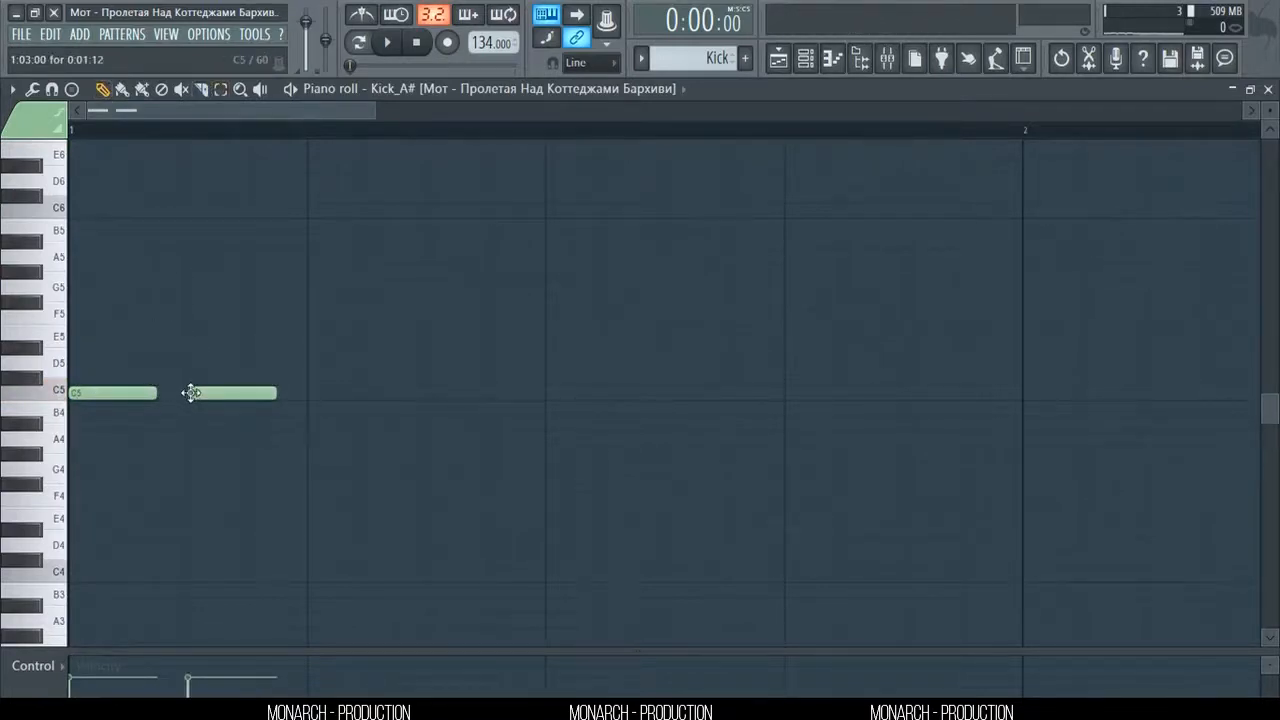
key("ctrl+l")
right_click(220, 397)
left_click_drag(184, 393, 147, 375)
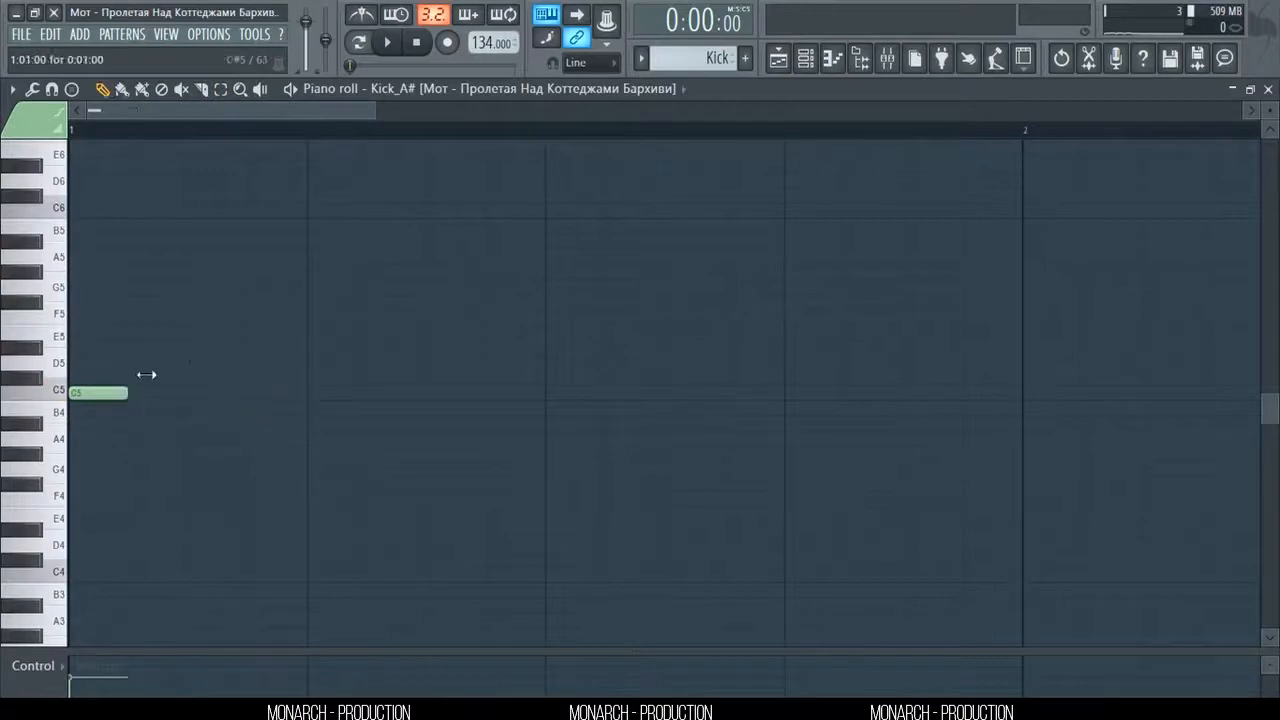
- Collapse the piano roll's velocity lane so the note grid fills the full height, with a brief playback in between
scroll(233, 135, "down", 3)
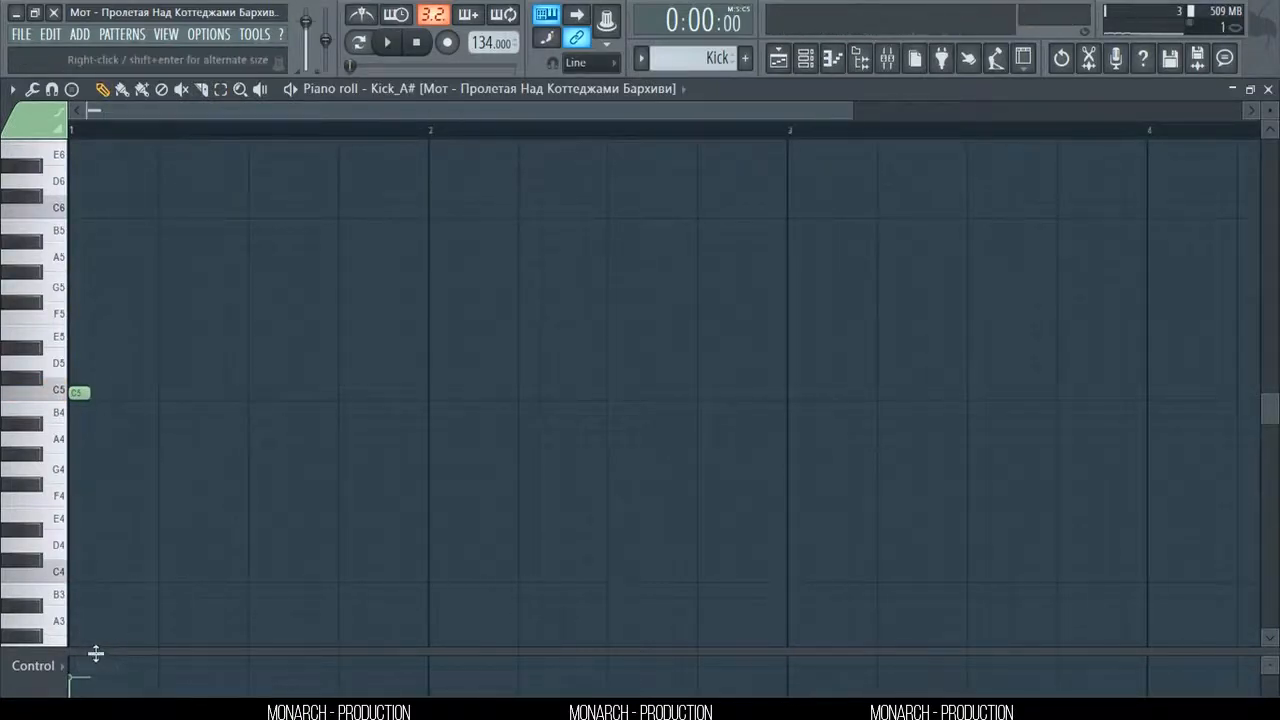
left_click_drag(94, 652, 45, 127)
left_click(77, 226)
key("space")
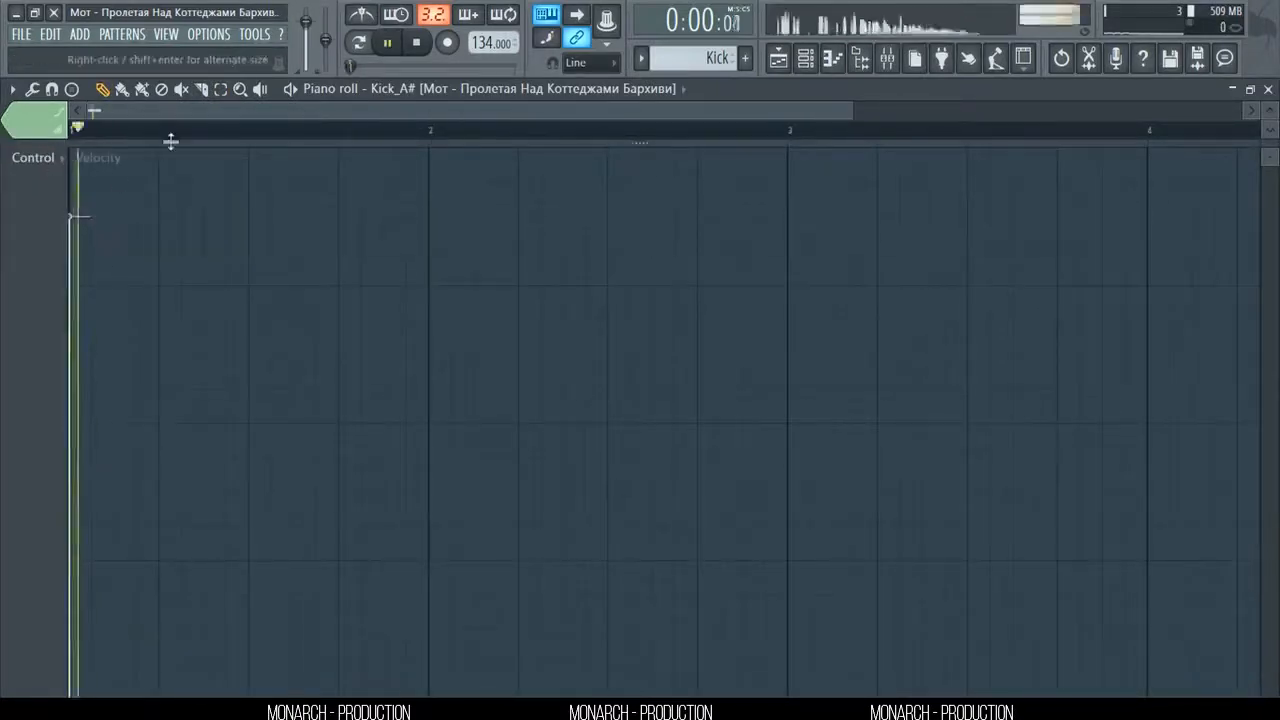
left_click_drag(171, 140, 190, 692)
key("space")
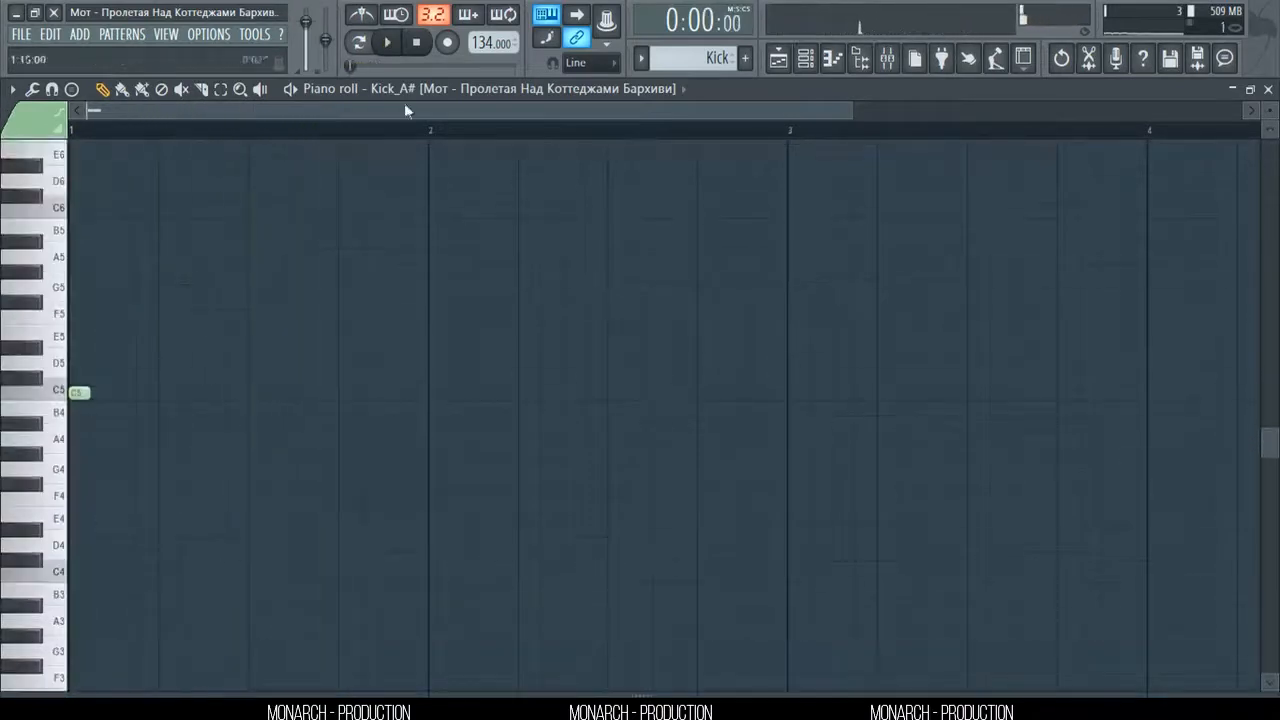
- Enable the metronome and play the first kick note against the sample
left_click(366, 16)
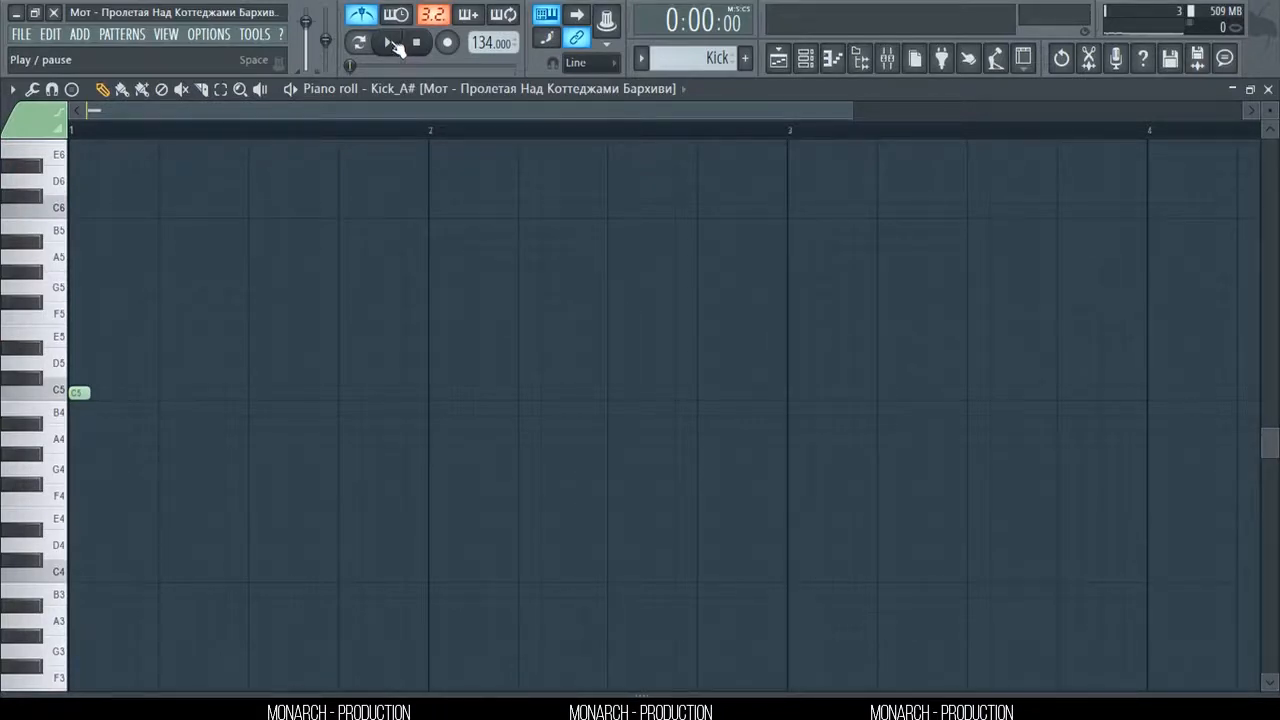
left_click(394, 42)
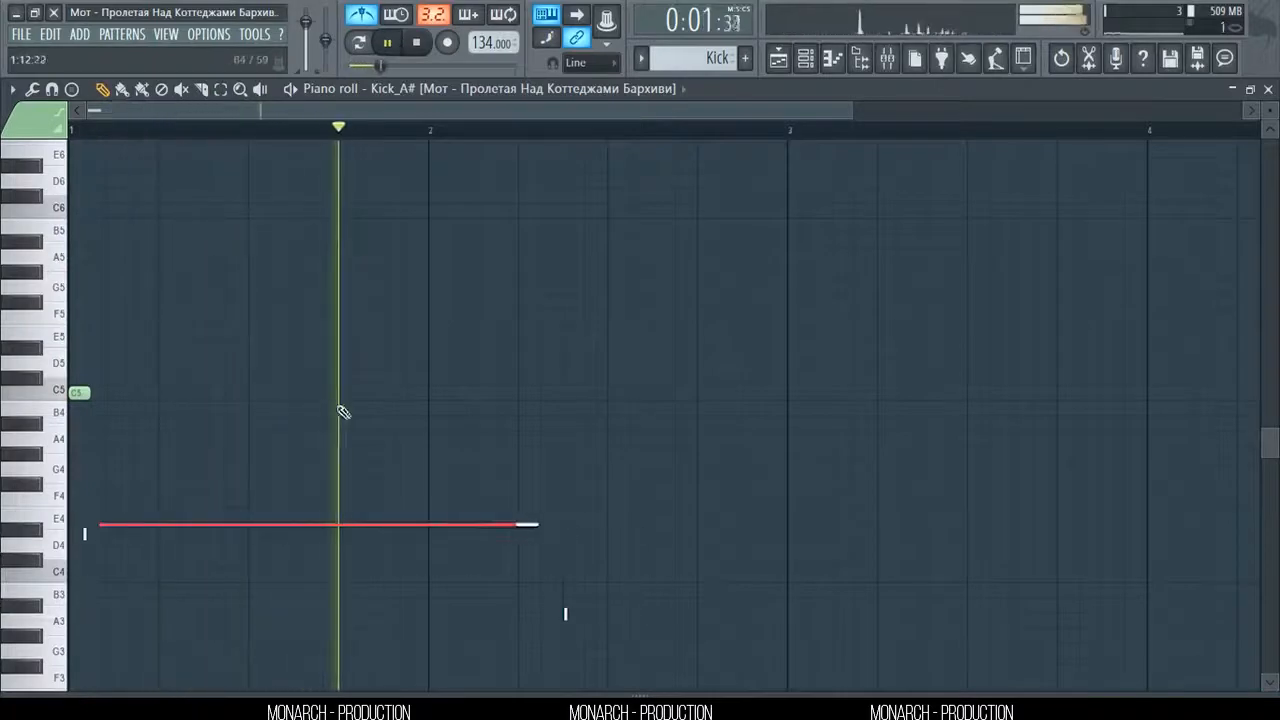
key("space")
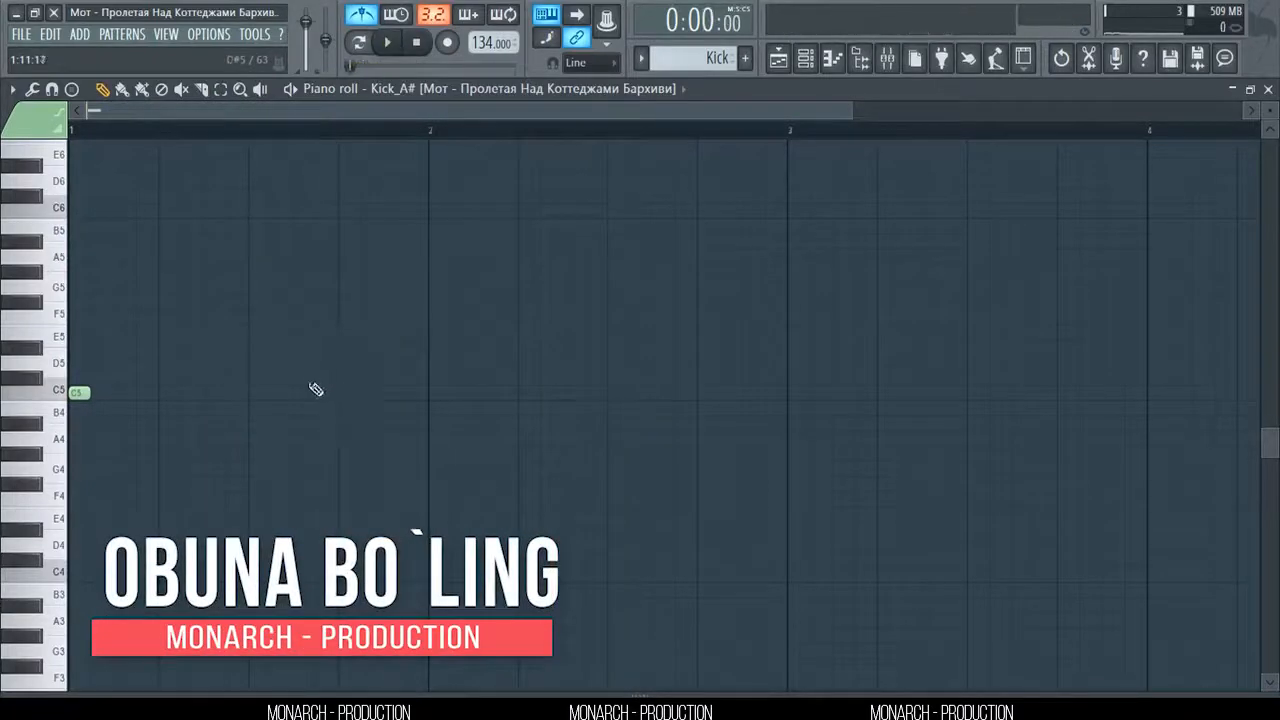
- Lengthen the first kick note to two steps and add C5 notes at bar 1 step 13 and bar 2 steps 3 and 5
left_click_drag(89, 393, 110, 393)
key("space")
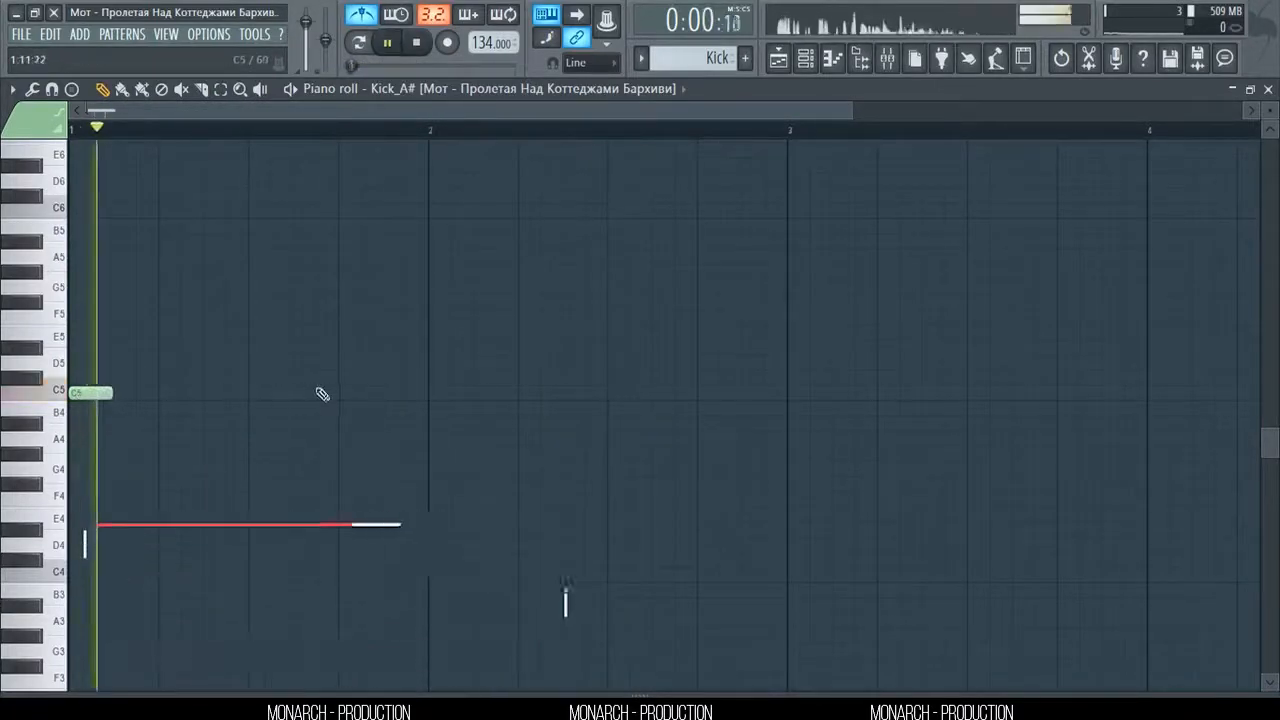
left_click(347, 393)
scroll(357, 134, "down", 2)
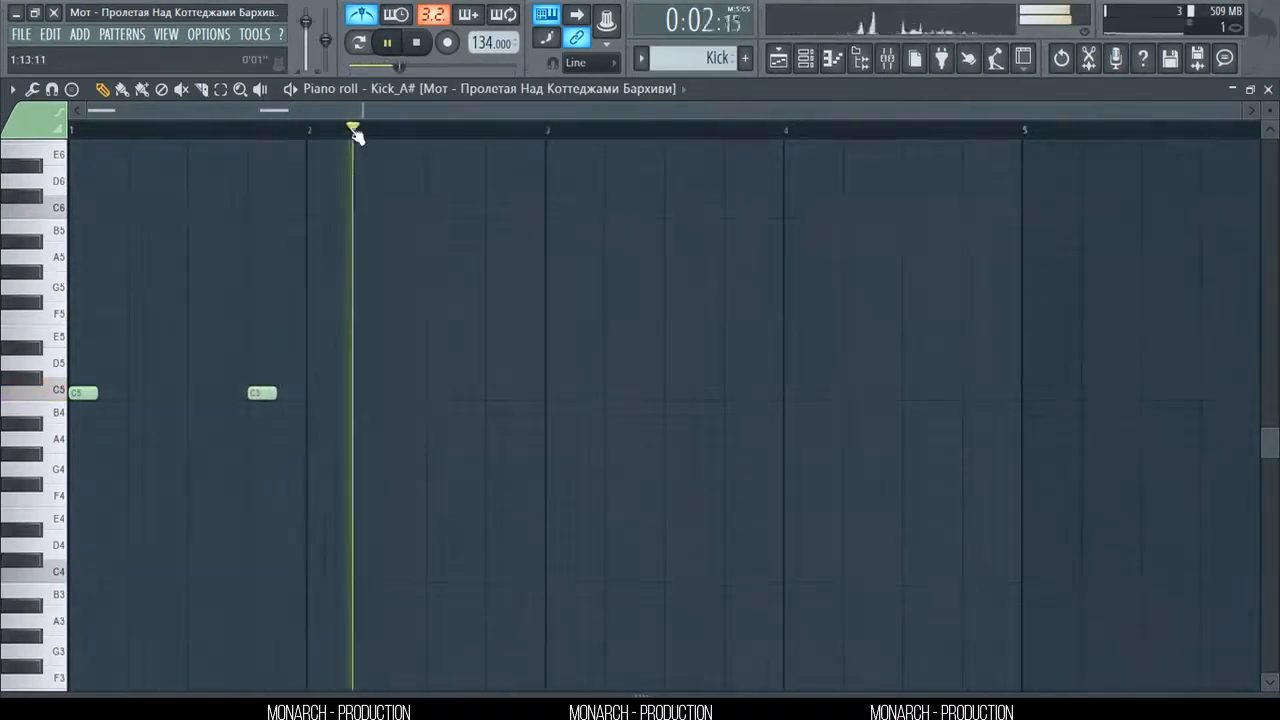
key("space")
left_click(345, 393)
left_click(375, 393)
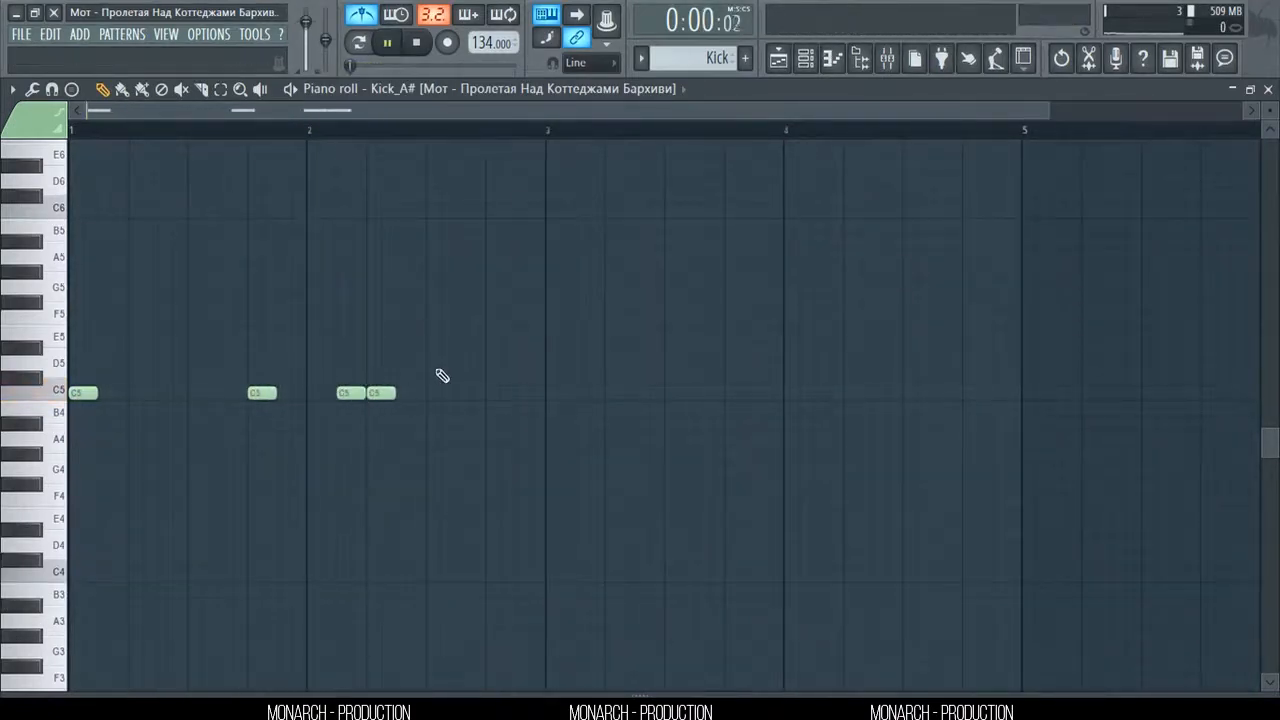
- Play back the kick rhythm and add C5 notes in bar 3 at steps 1, 5 and 13
key("space")
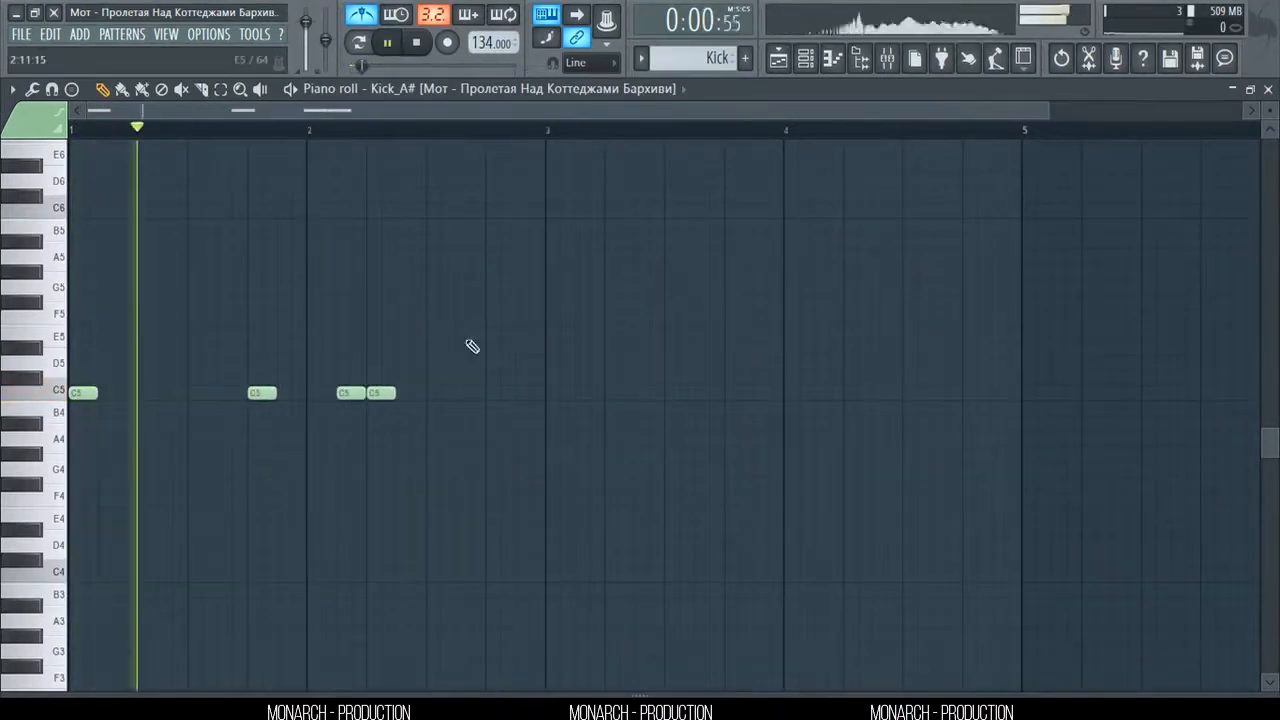
left_click(548, 393)
key("space")
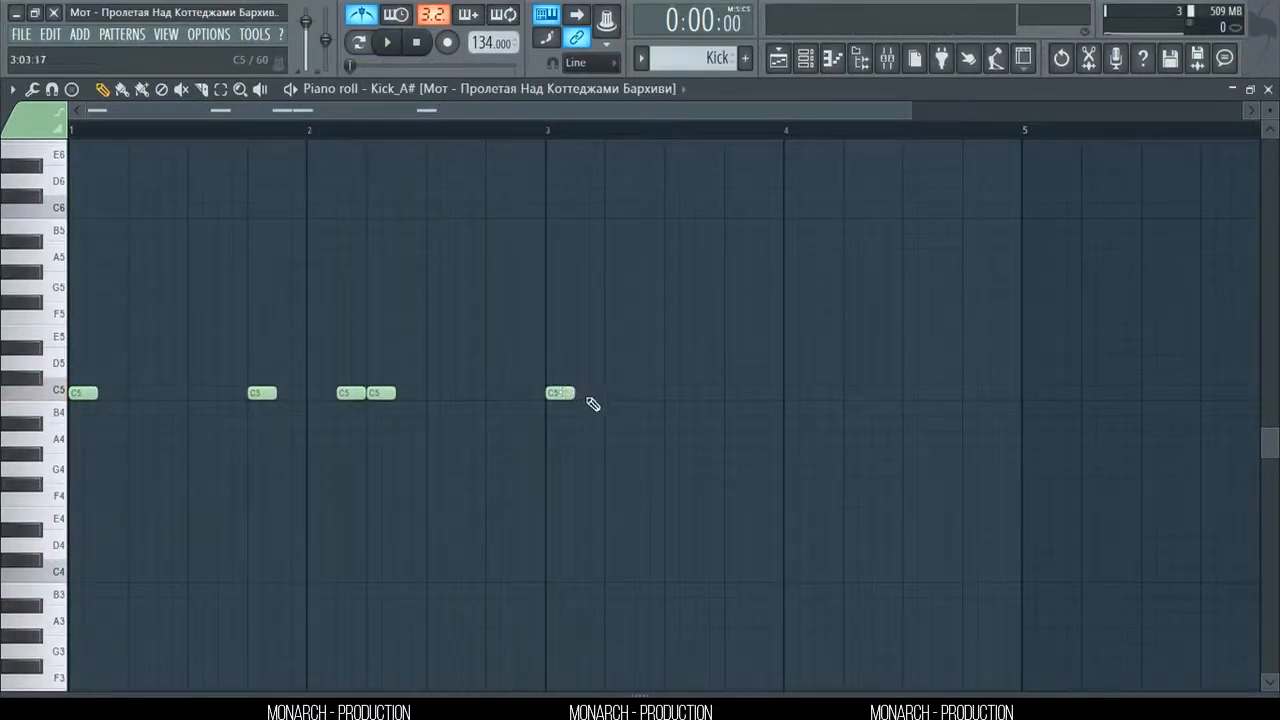
left_click(606, 394)
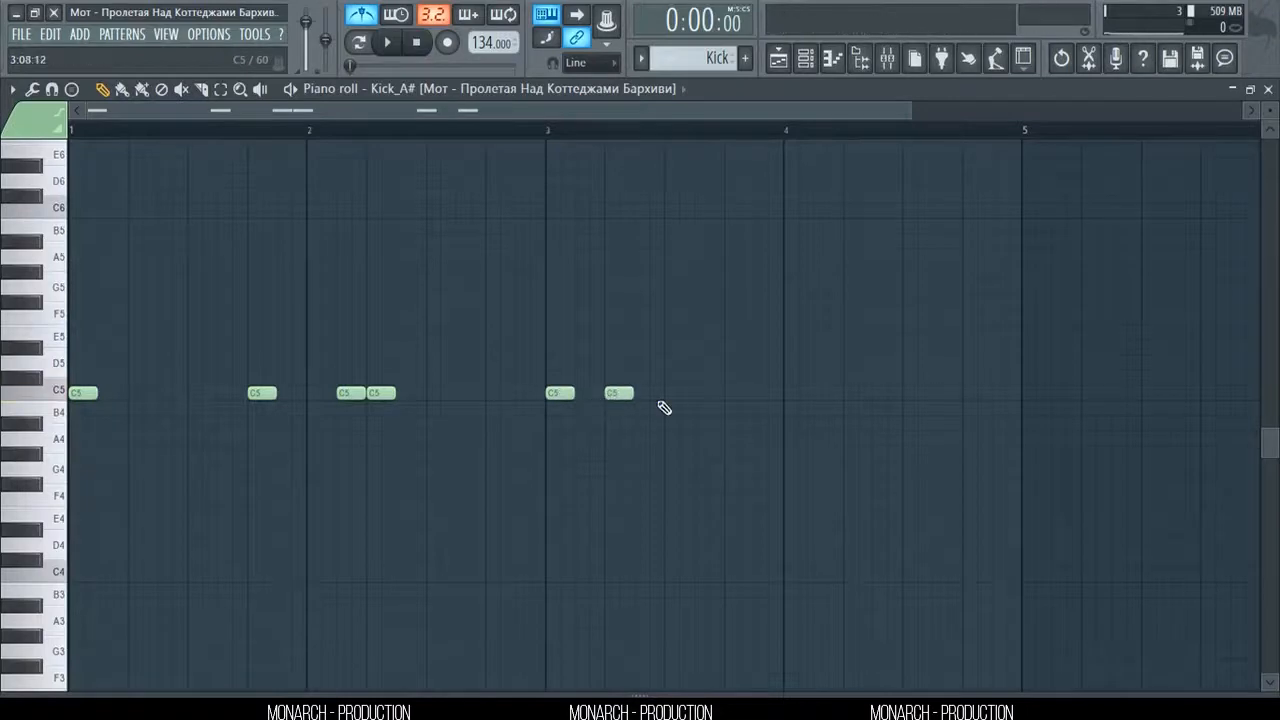
left_click(727, 393)
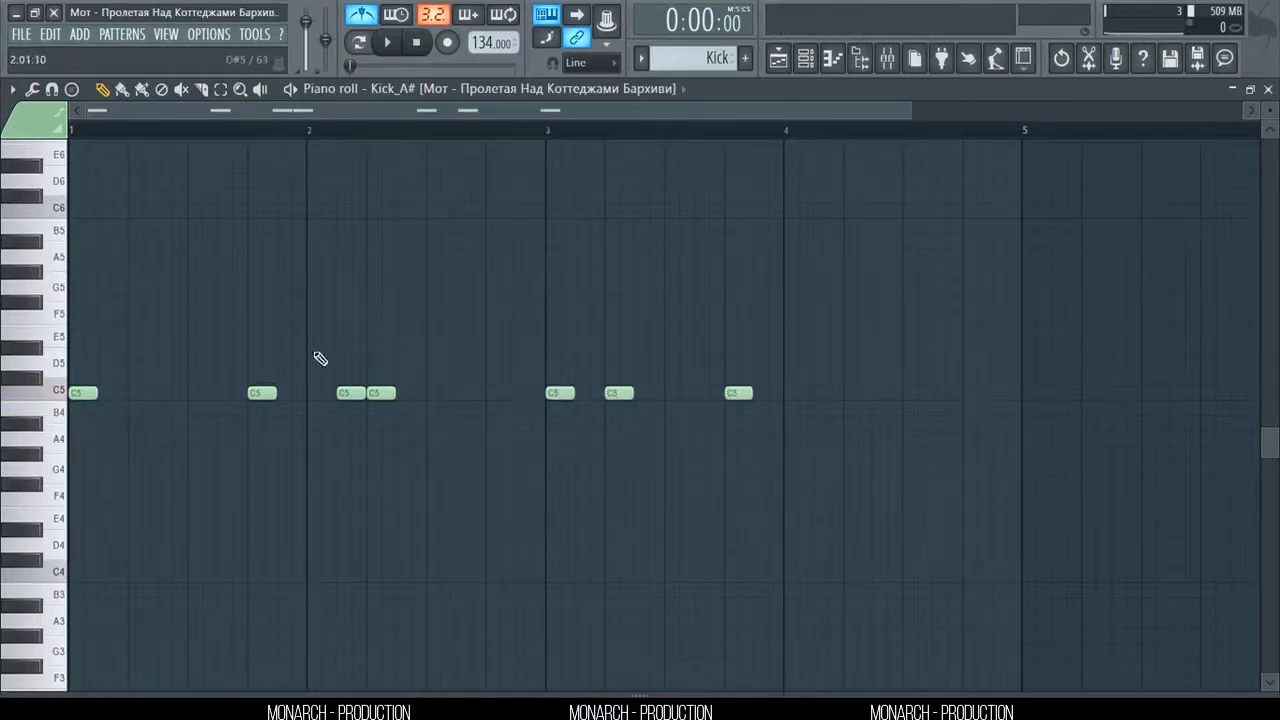
- Try extra C5 kick notes at bar 1 step 15 and bar 2 step 13, playing them with bars 1–2 selected
left_click_drag(318, 378, 282, 393)
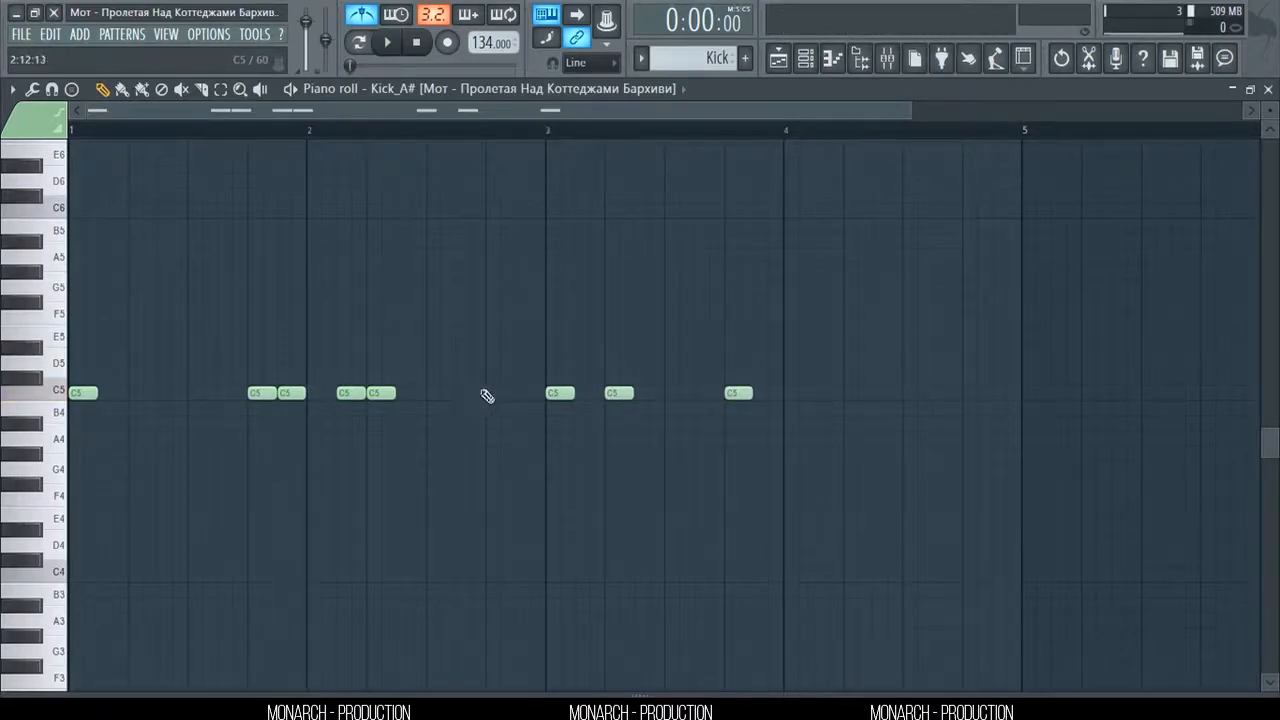
left_click(487, 393)
left_click_drag(552, 146, 70, 130)
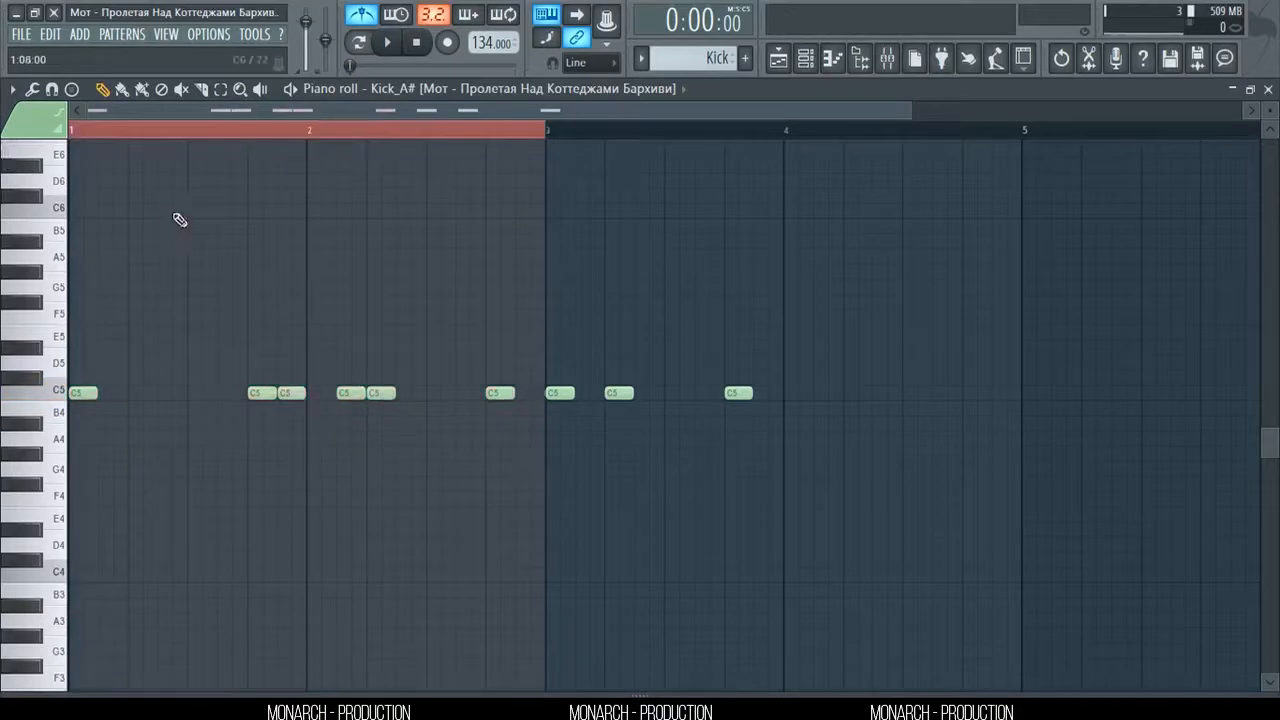
key("space")
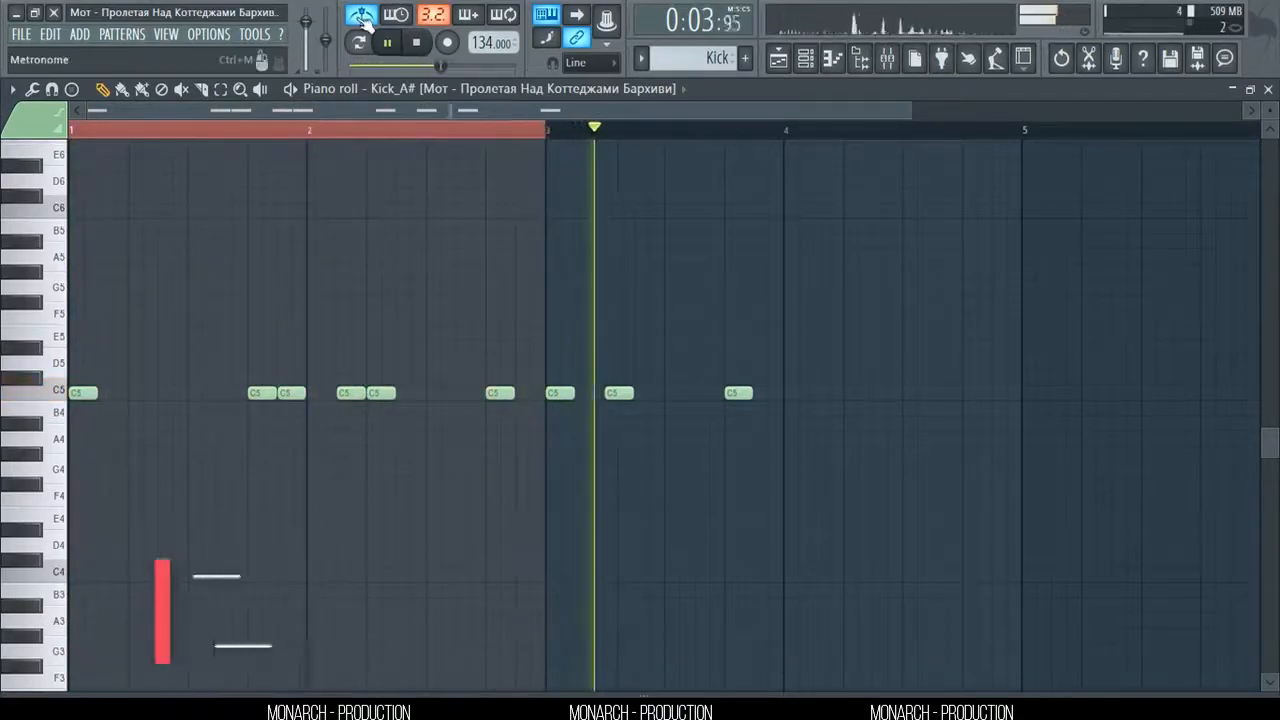
key("space")
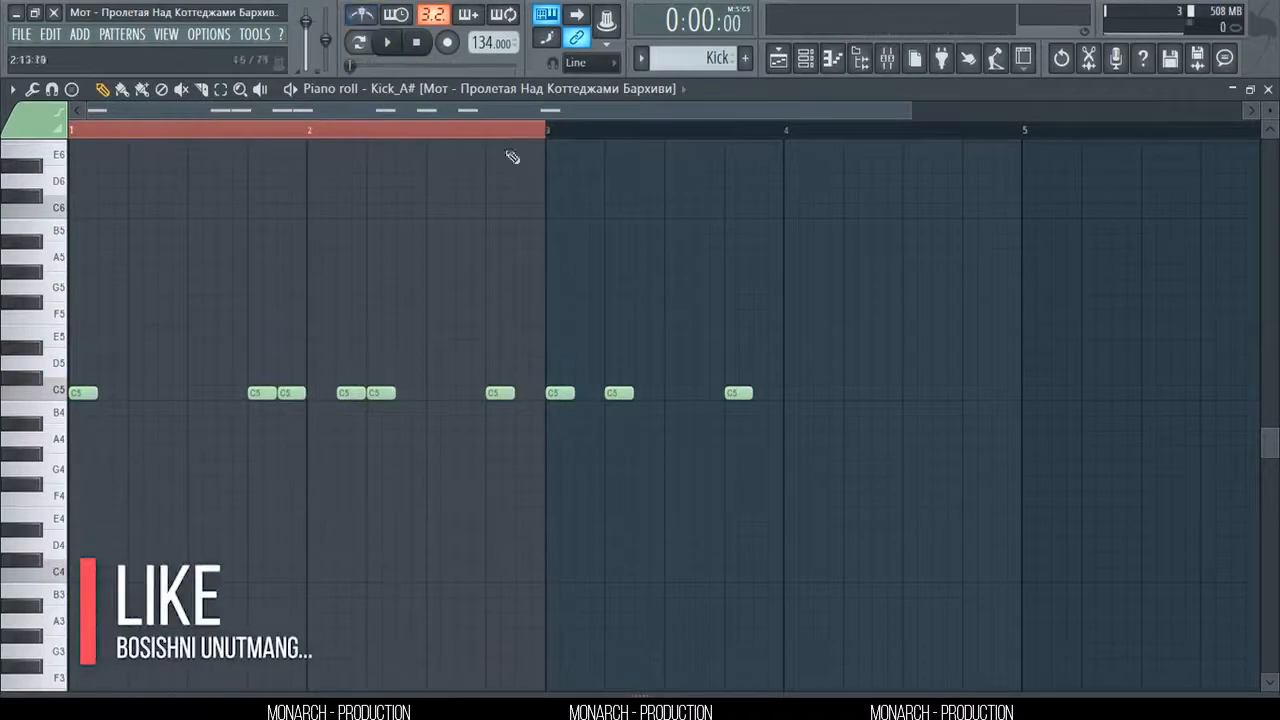
left_click(538, 133)
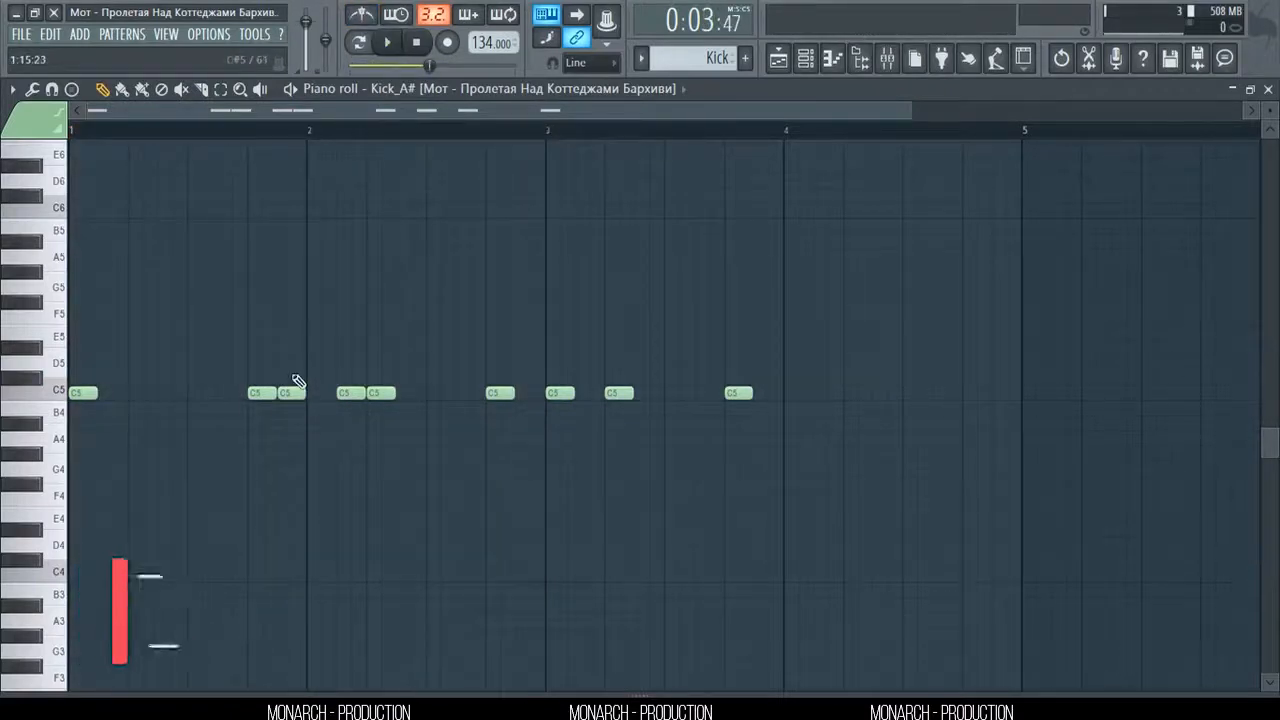
- Delete the C5 notes at bar 1 step 15 and bar 2 step 13 and play back the kick rhythm
right_click(291, 392)
right_click(500, 392)
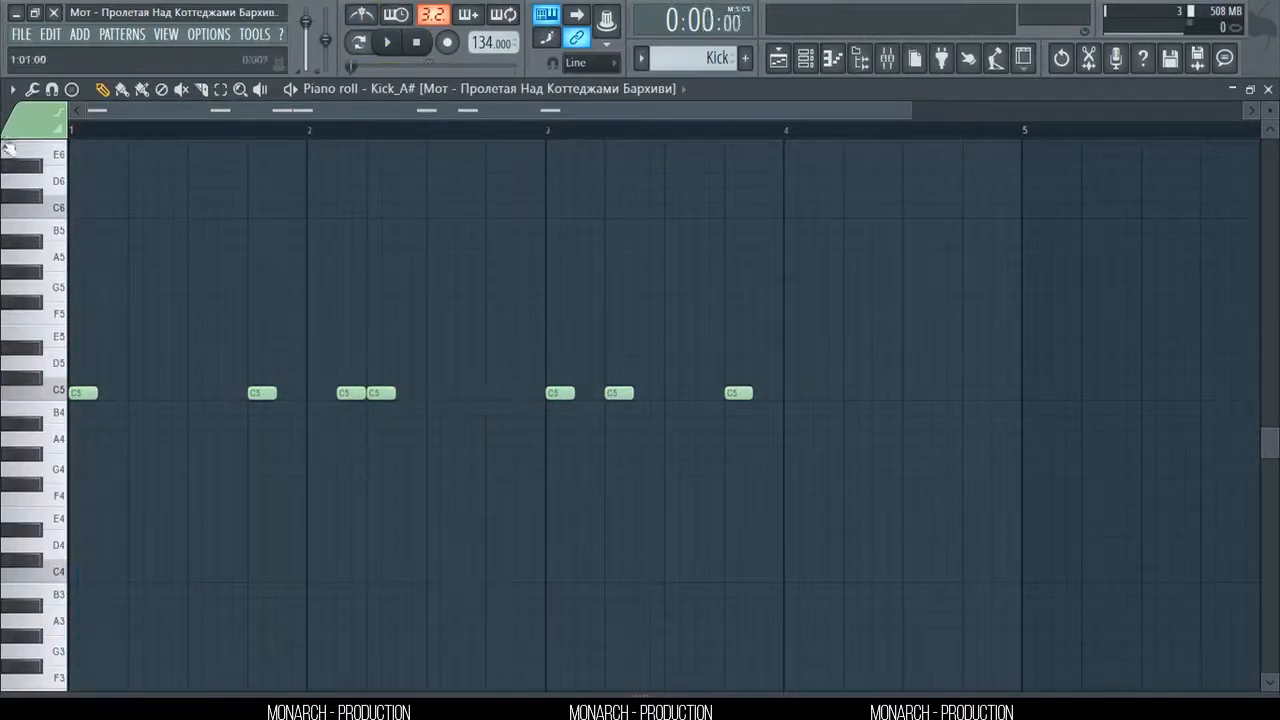
key("space")
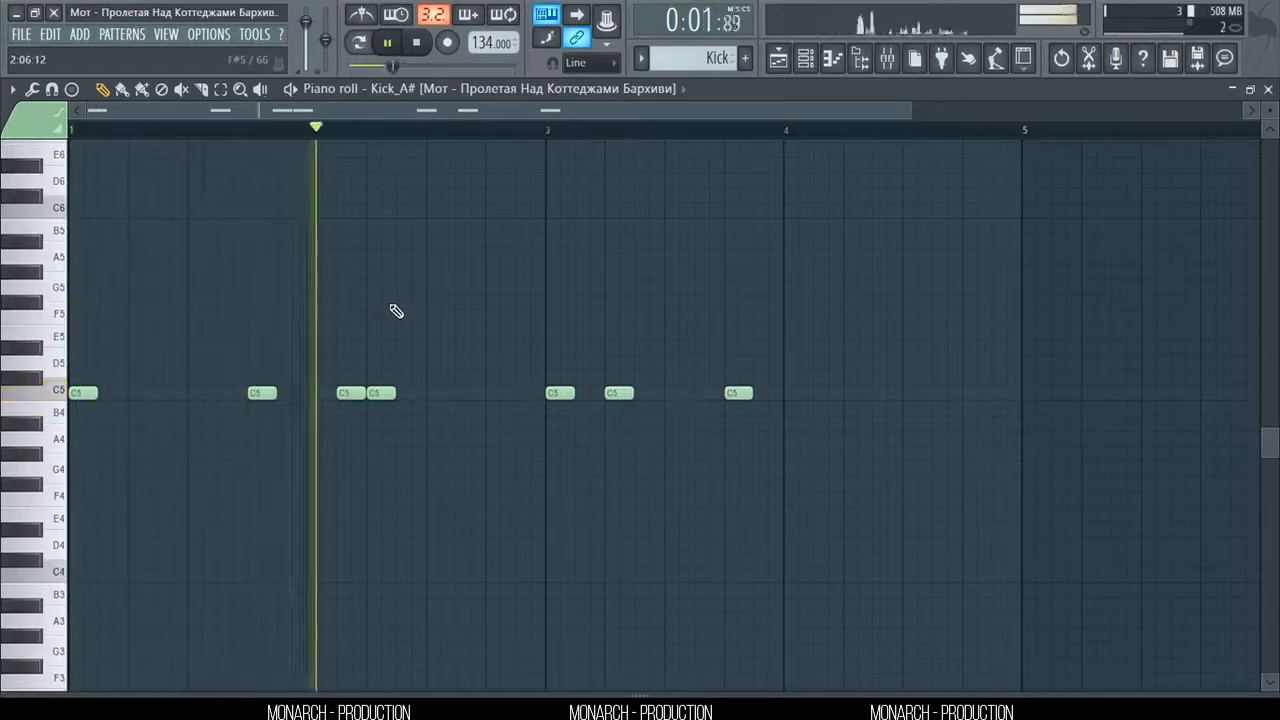
key("space")
- Add C5 kick notes in bar 4 at steps 3 and 13, and play the pattern from the start
left_click(801, 392)
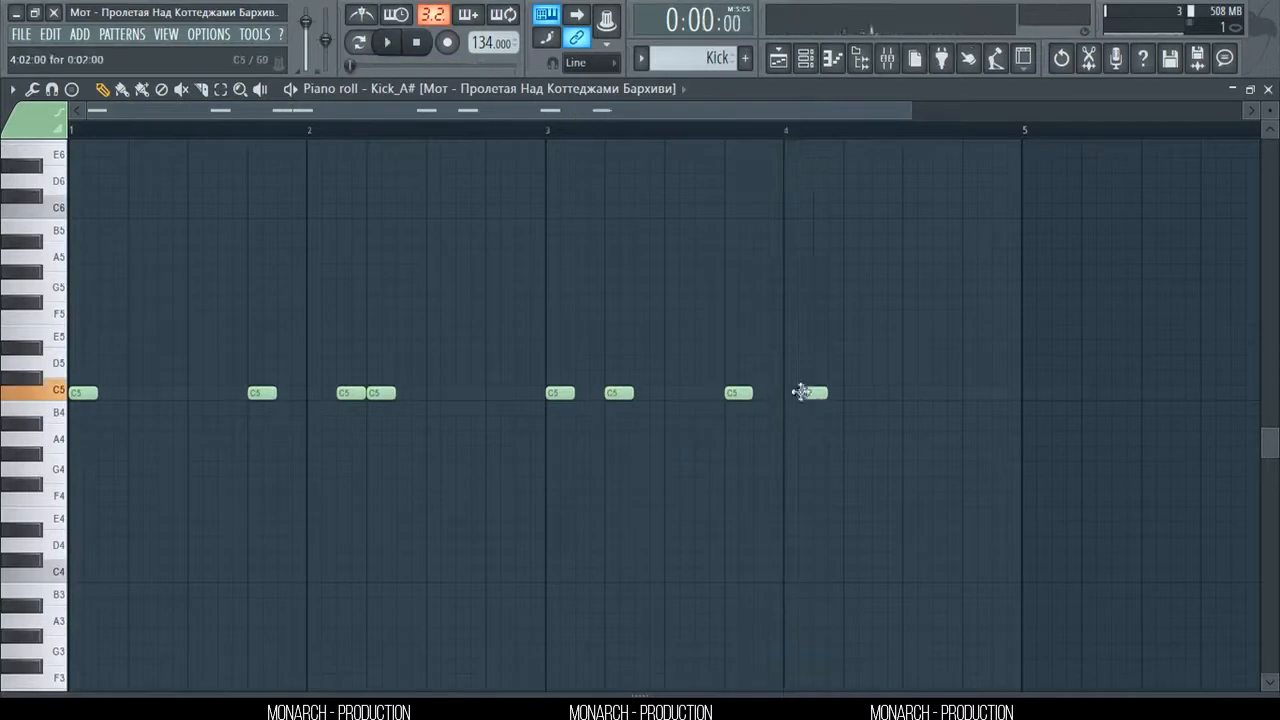
mouse_move(801, 392)
left_mouse_down()
mouse_move(830, 403)
mouse_move(818, 398)
left_mouse_up()
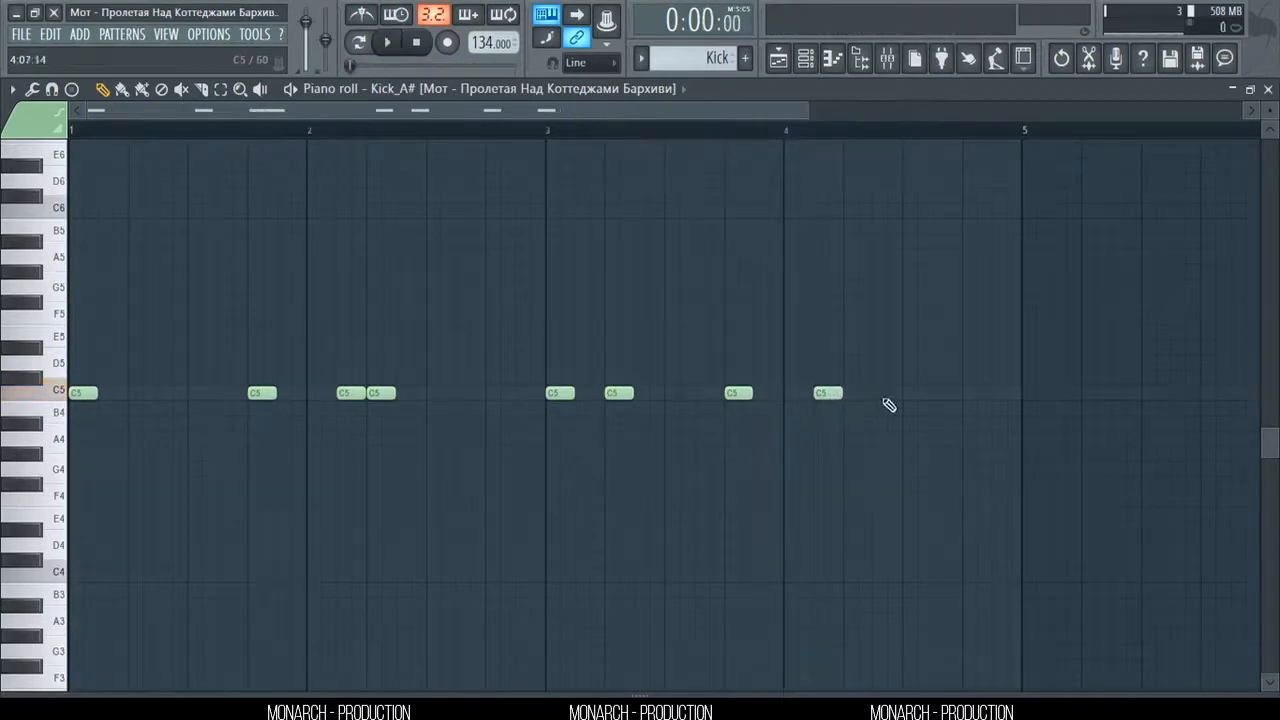
key("space")
left_click(972, 396)
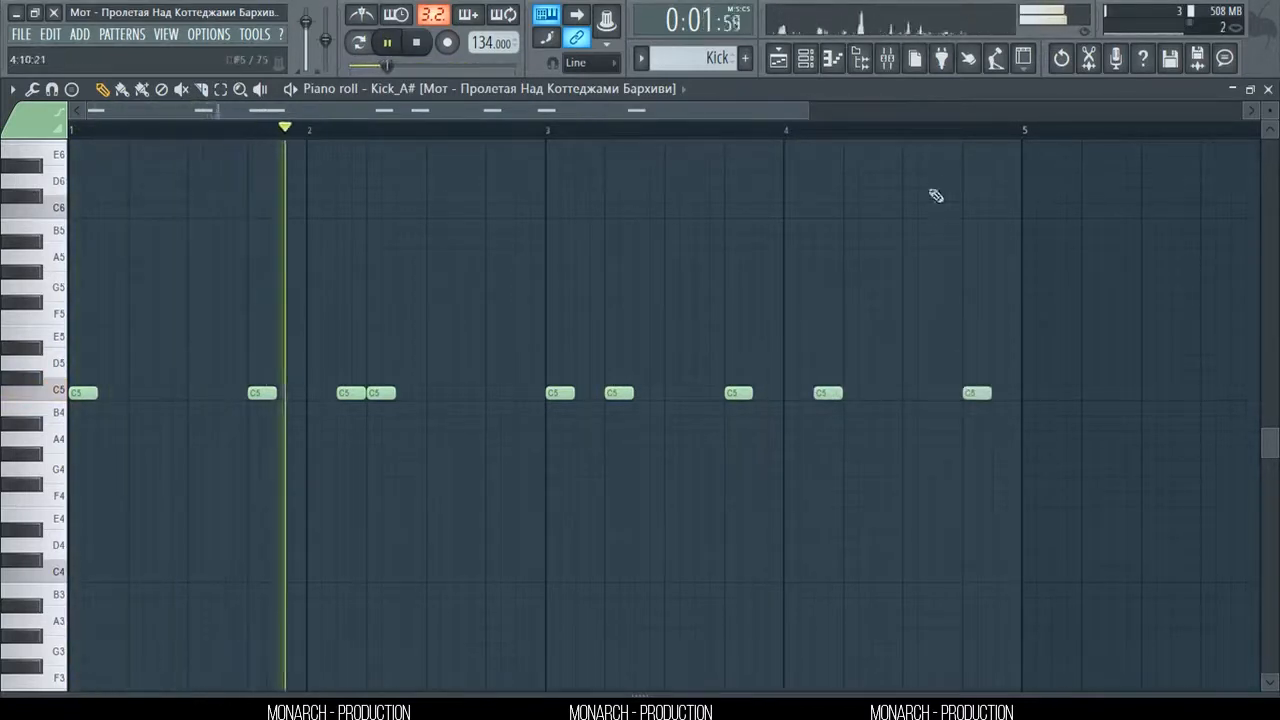
- Duplicate the whole four-bar C5 kick pattern into bars 5–8
scroll(913, 140, "down", 4)
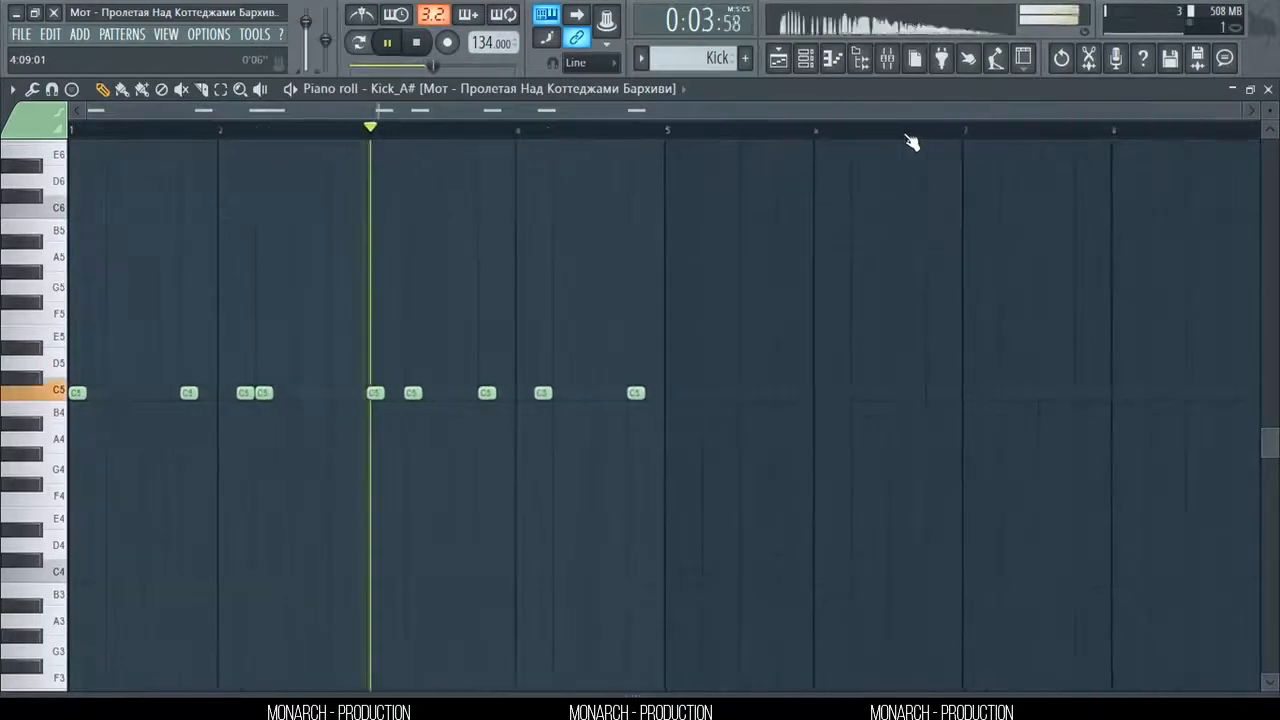
key("space")
left_click_drag(826, 327, 442, 413)
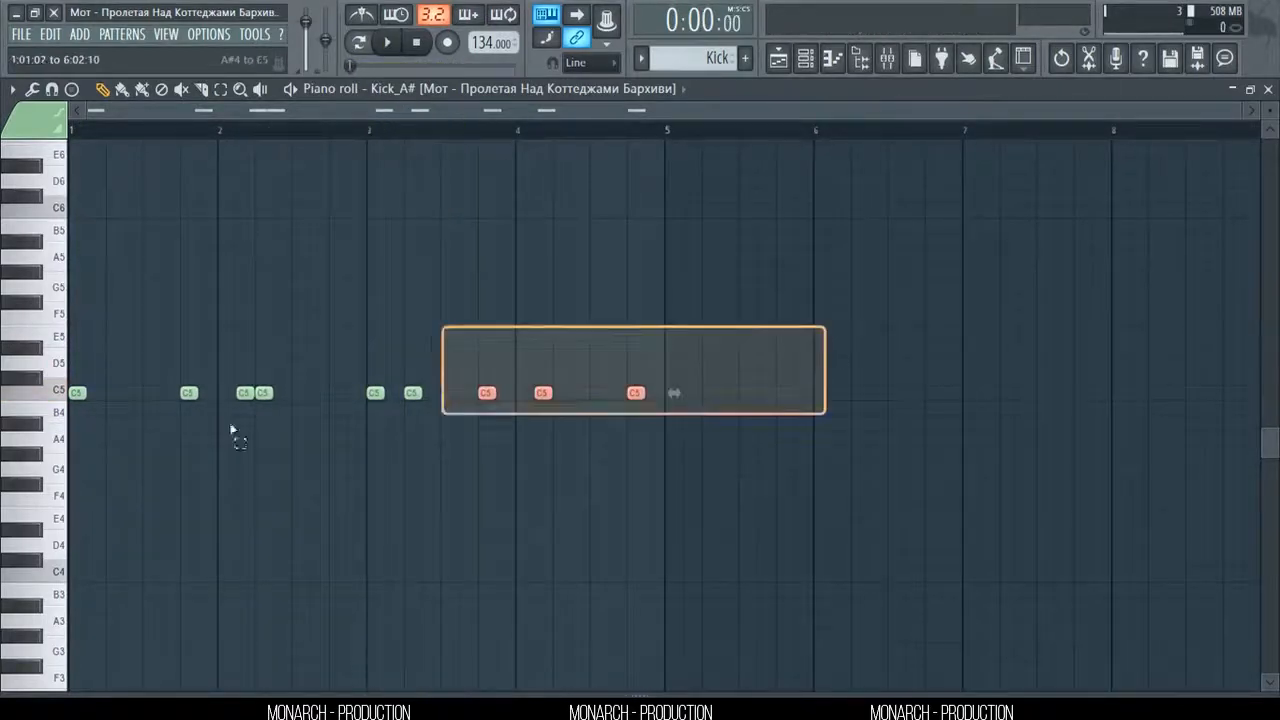
key("ctrl+a")
key("ctrl+b")
key("ctrl+d")
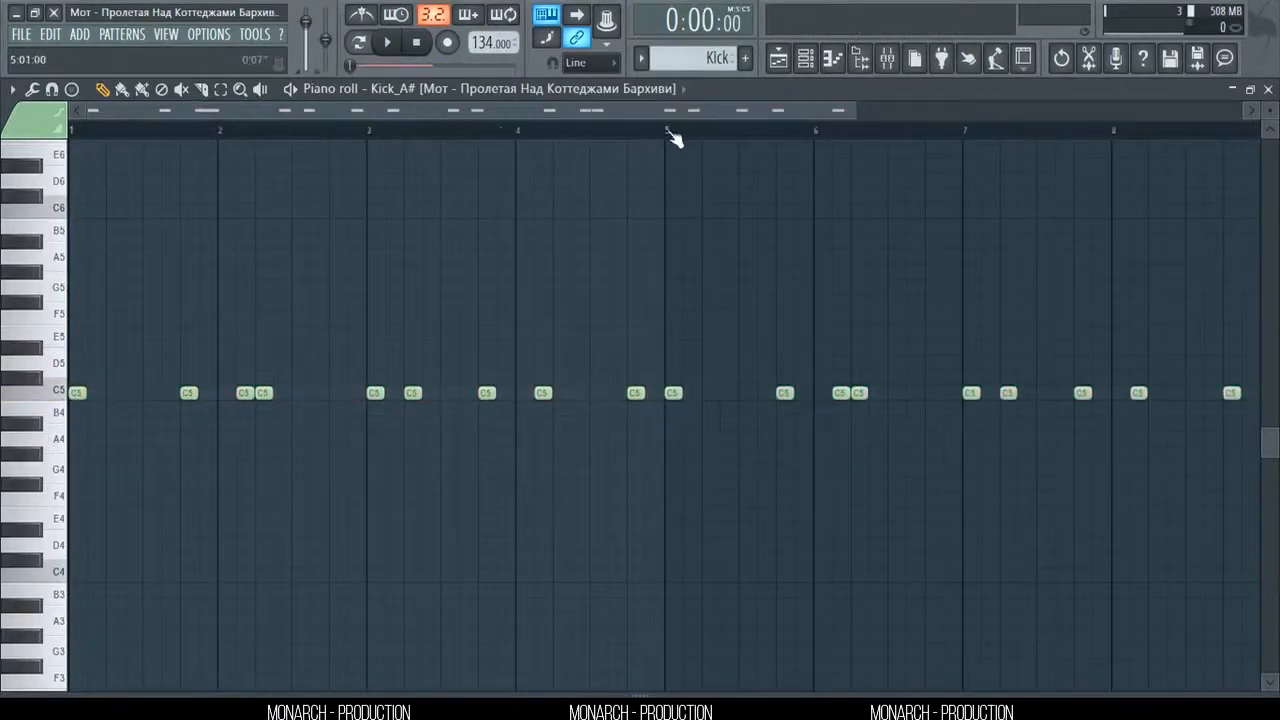
- Start playback and place a second Sample Bm clip at bar 5 of the playlist, filling bars 5–8
key("space")
key("F5")
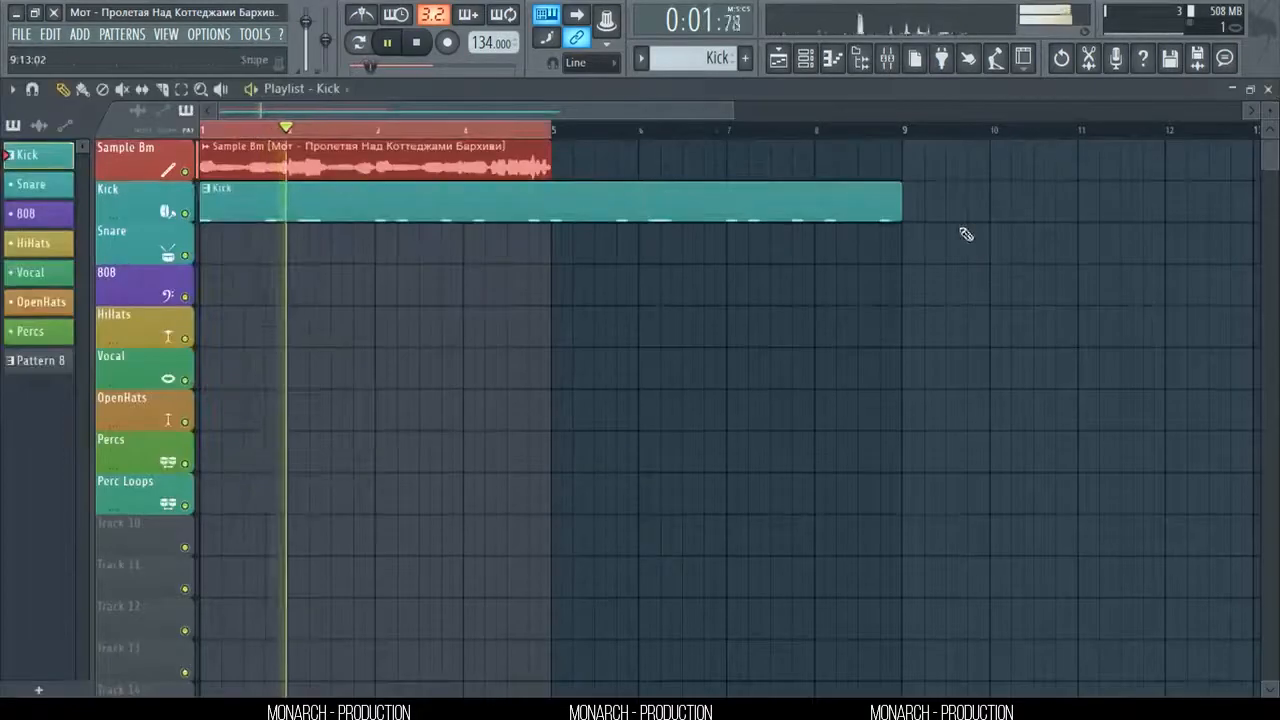
left_click(503, 147)
left_click(563, 162)
left_click_drag(826, 146, 814, 146)
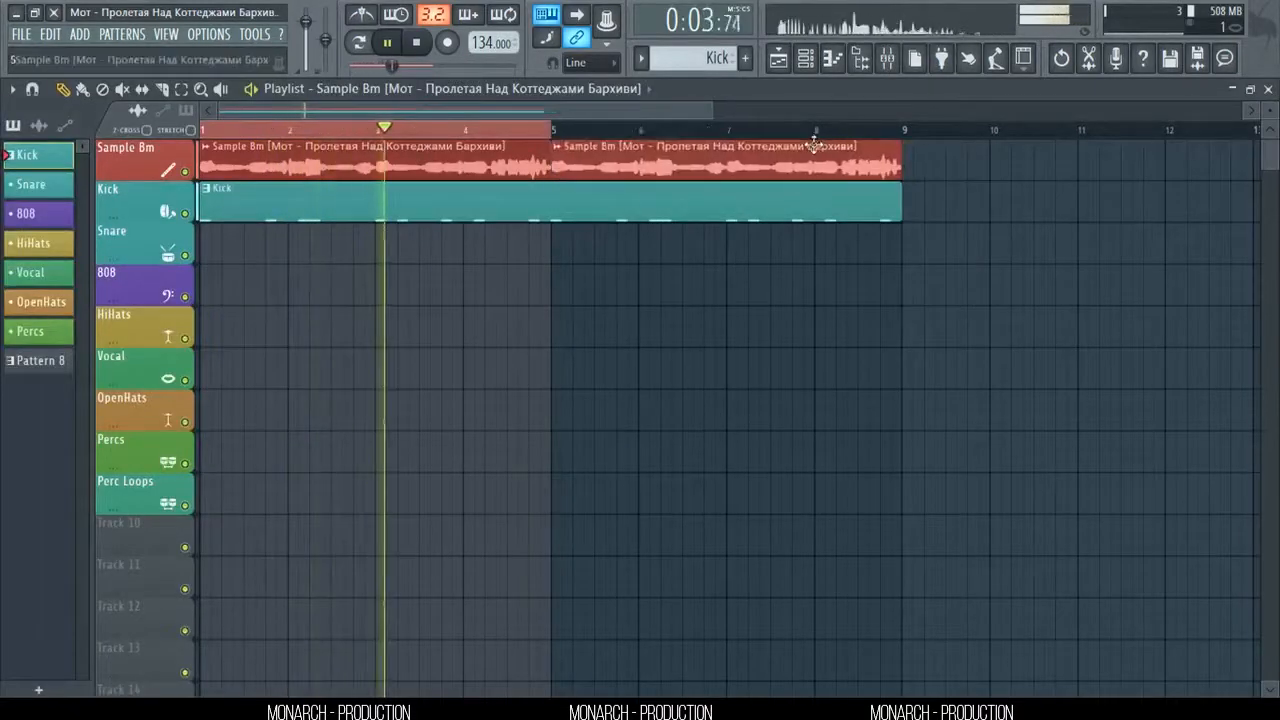
- Add C5 kick notes in bar 8 at steps 5 and 9 during playback, and close the kick's note editor
double_click(750, 206)
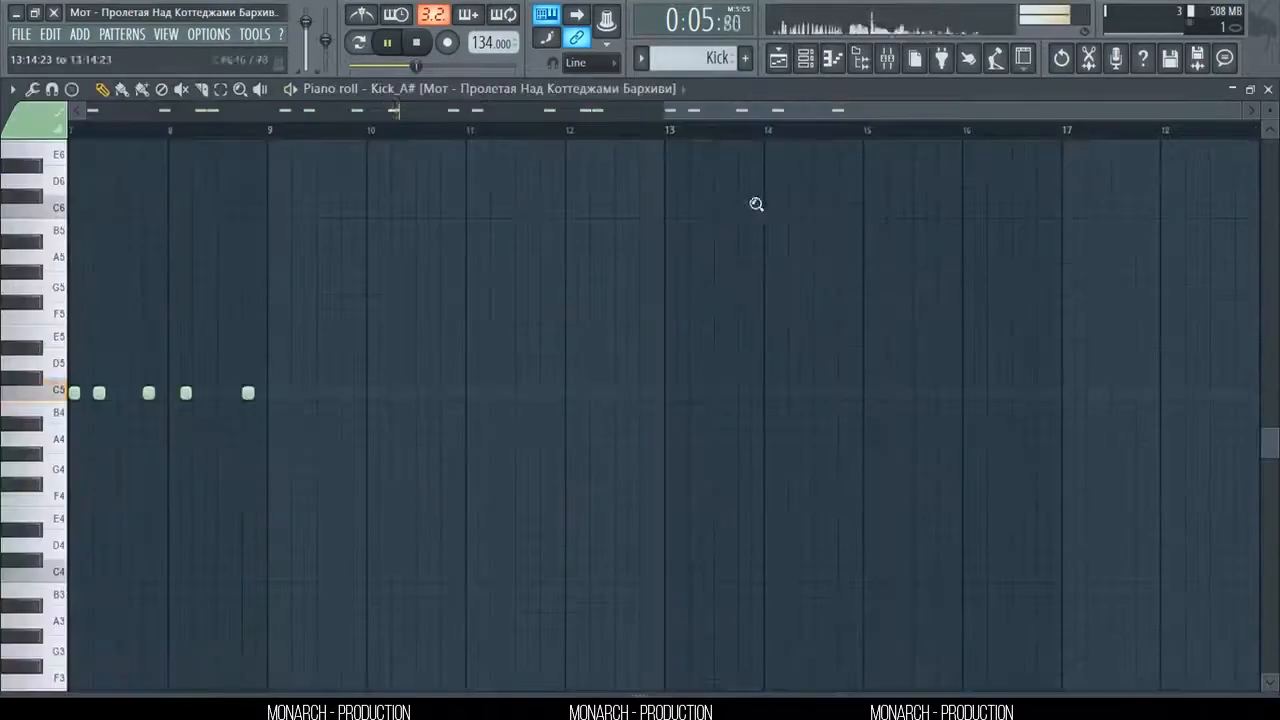
left_click_drag(790, 109, 935, 114)
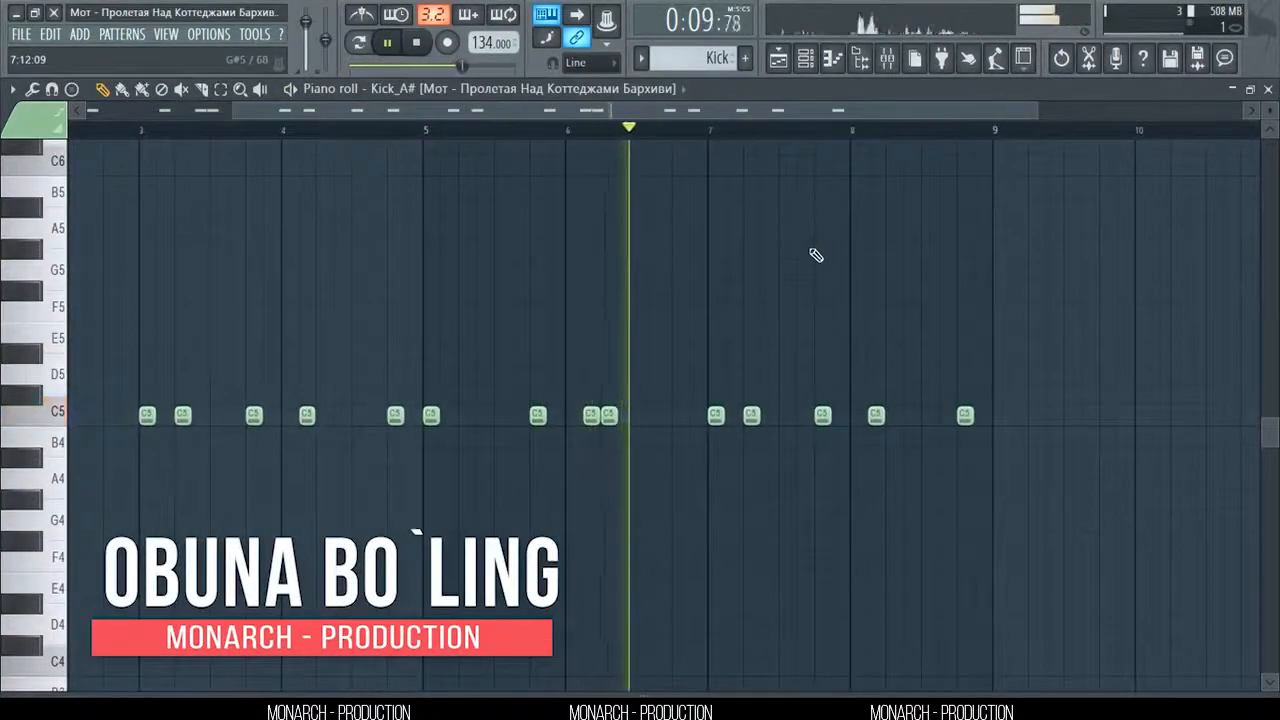
left_click(891, 412)
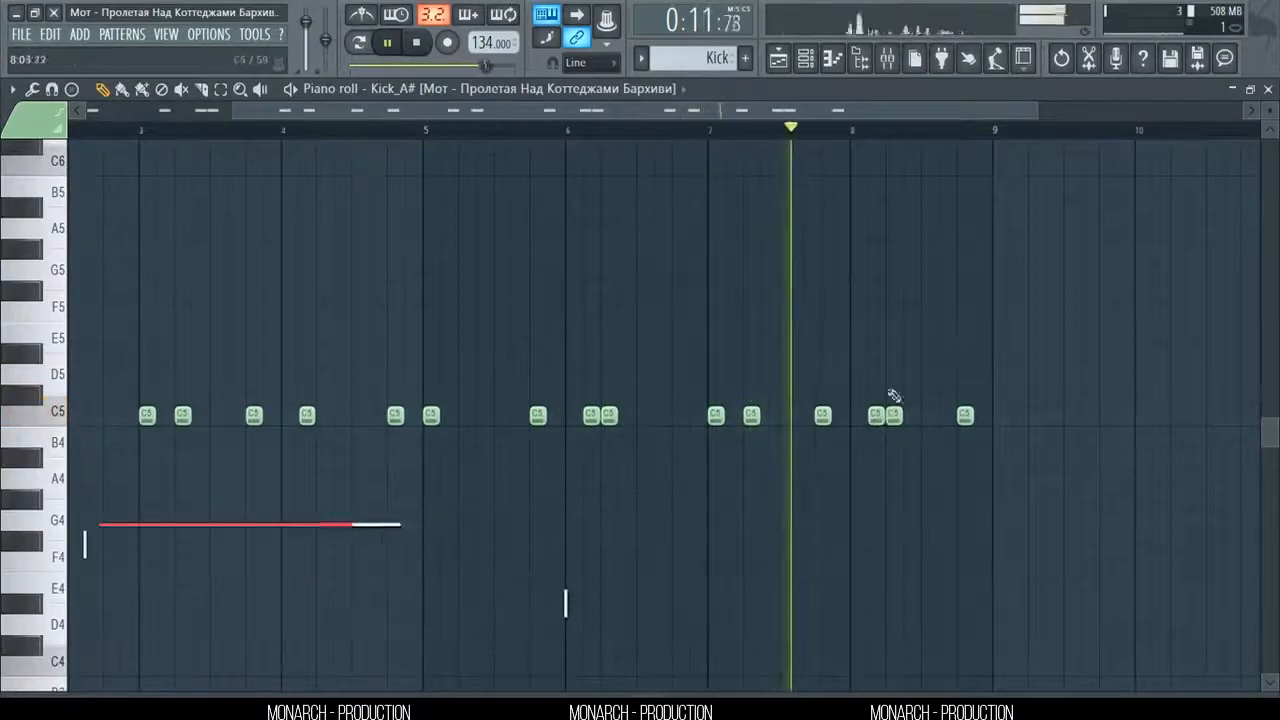
left_click(927, 415)
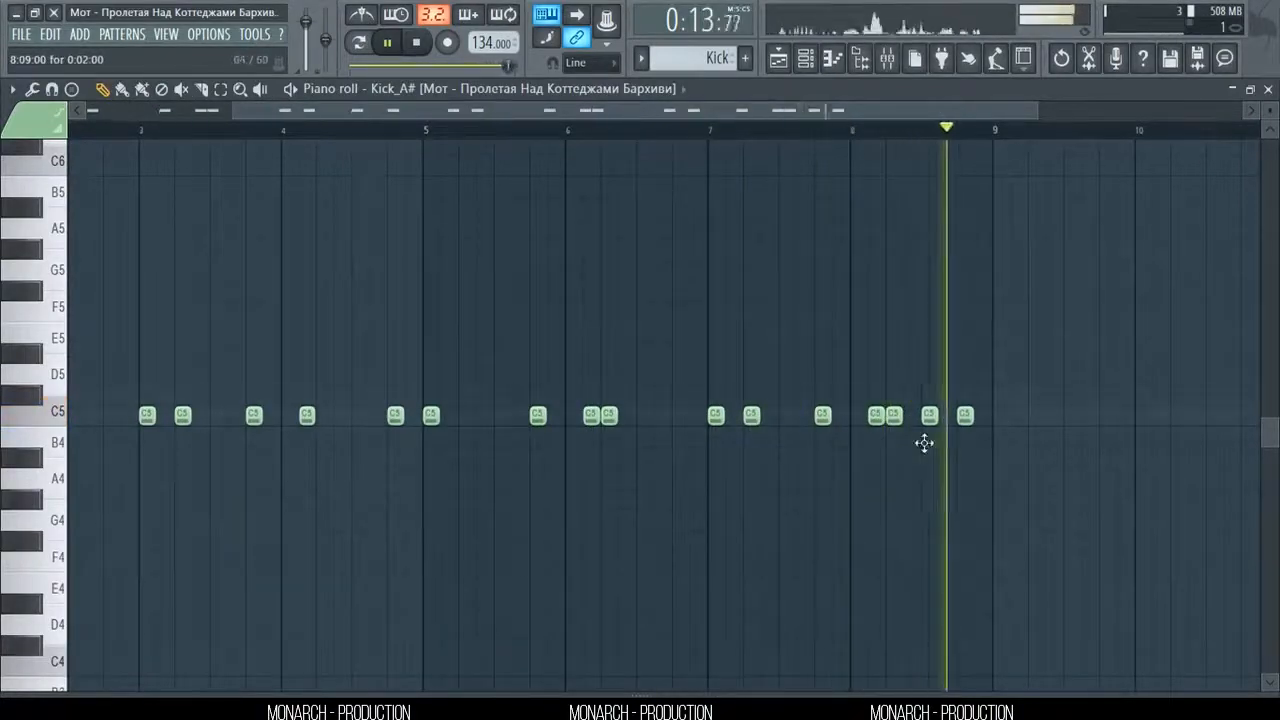
key("space")
left_click(1268, 90)
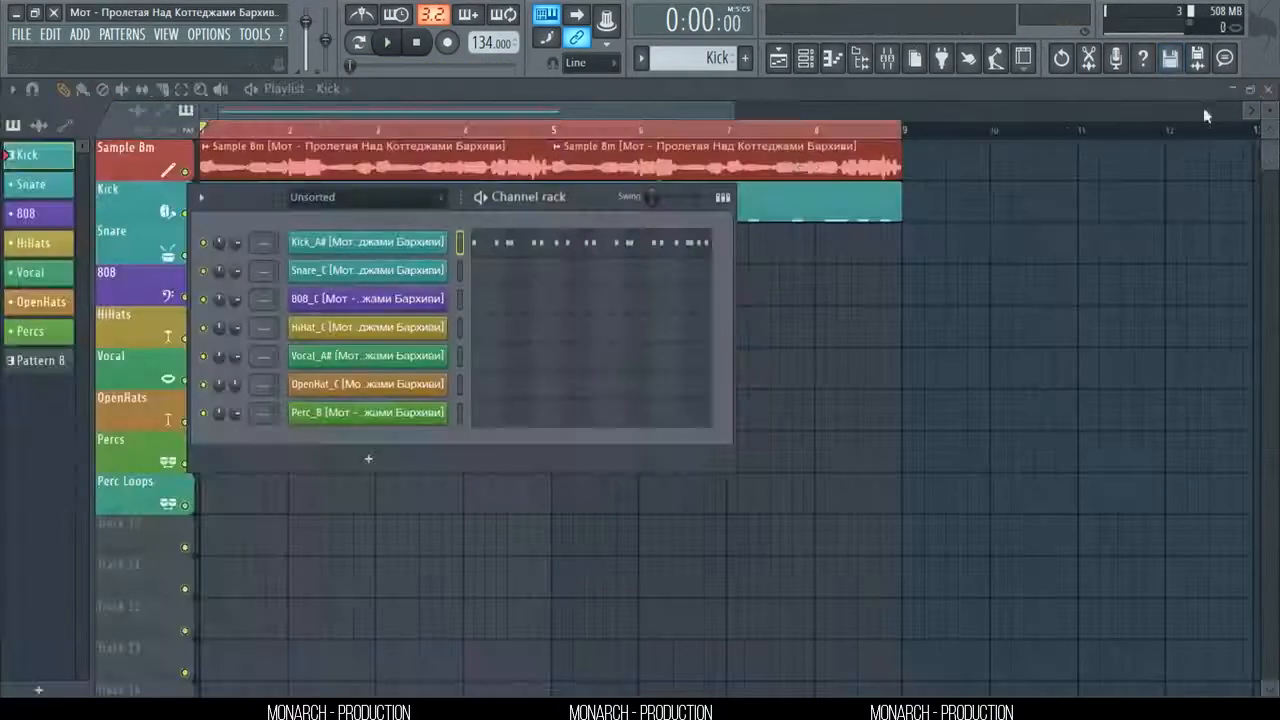
- Inspect the Snare_C channel's sample settings and waveform
right_click(423, 245)
left_click(431, 213)
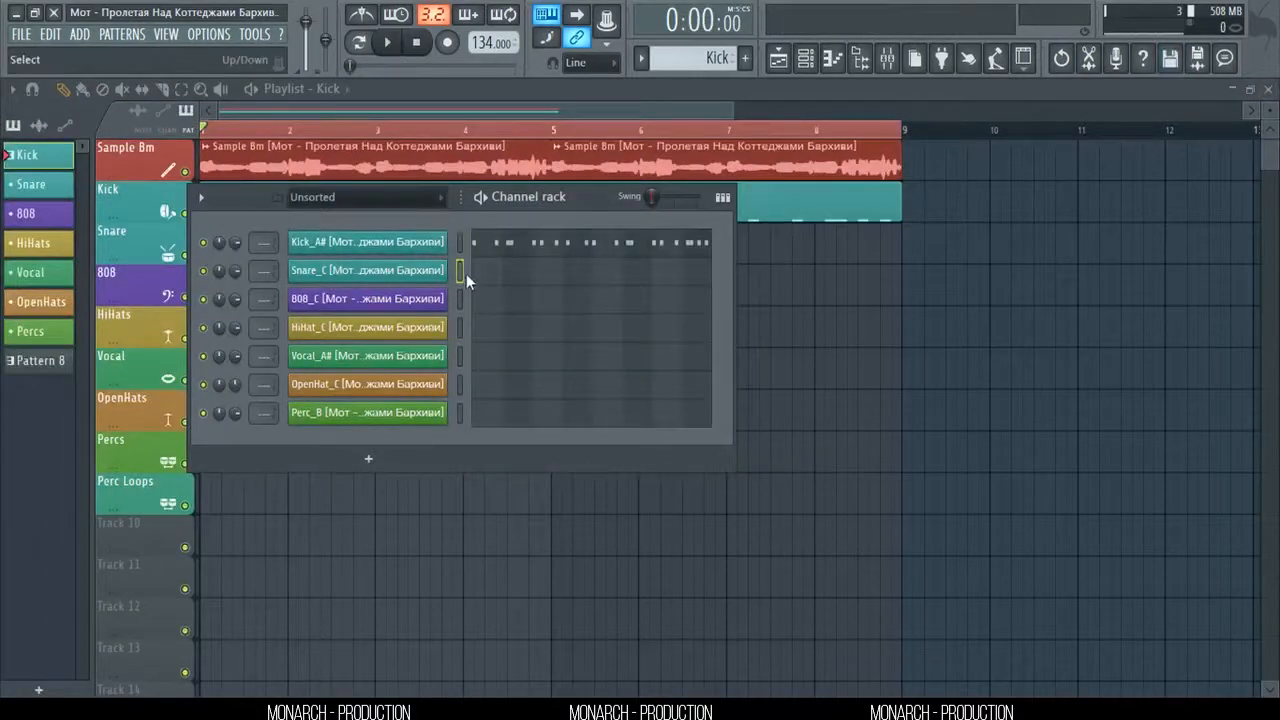
left_click(437, 272)
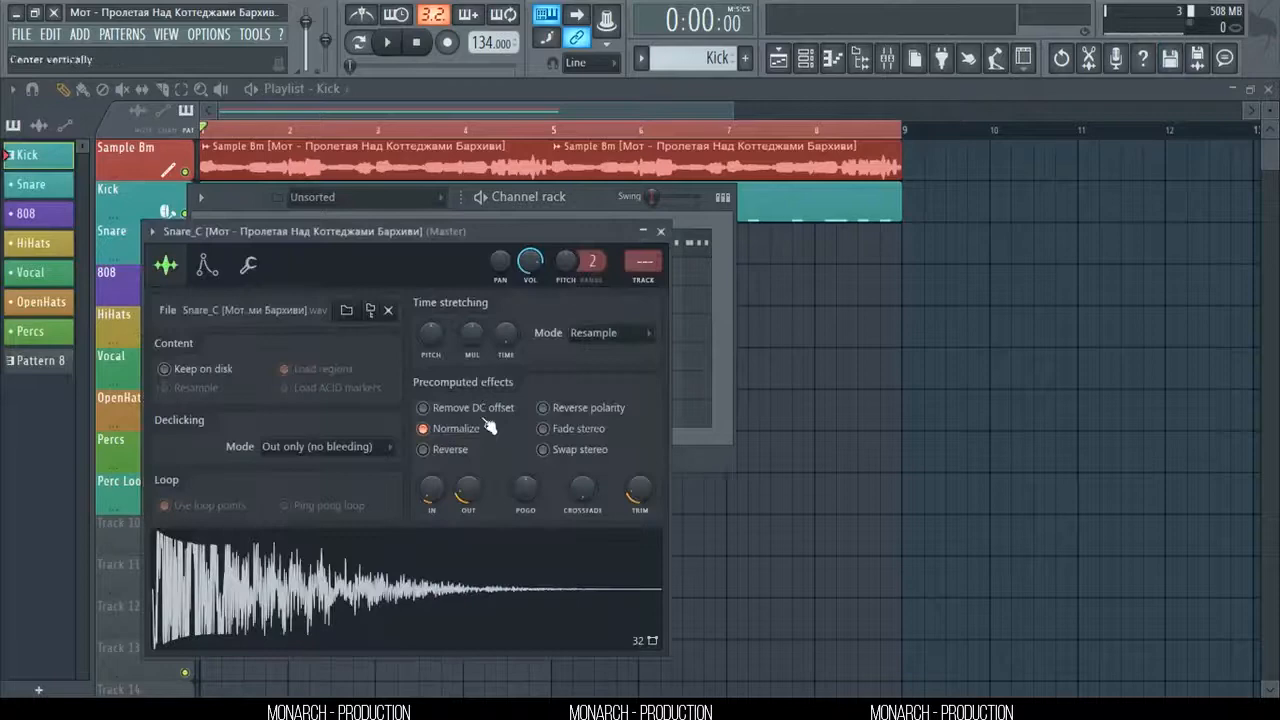
left_click(666, 230)
- Place C5 snare notes at step 9 of bars 1–4 in the Snare_C piano roll and start playback
left_click(546, 281)
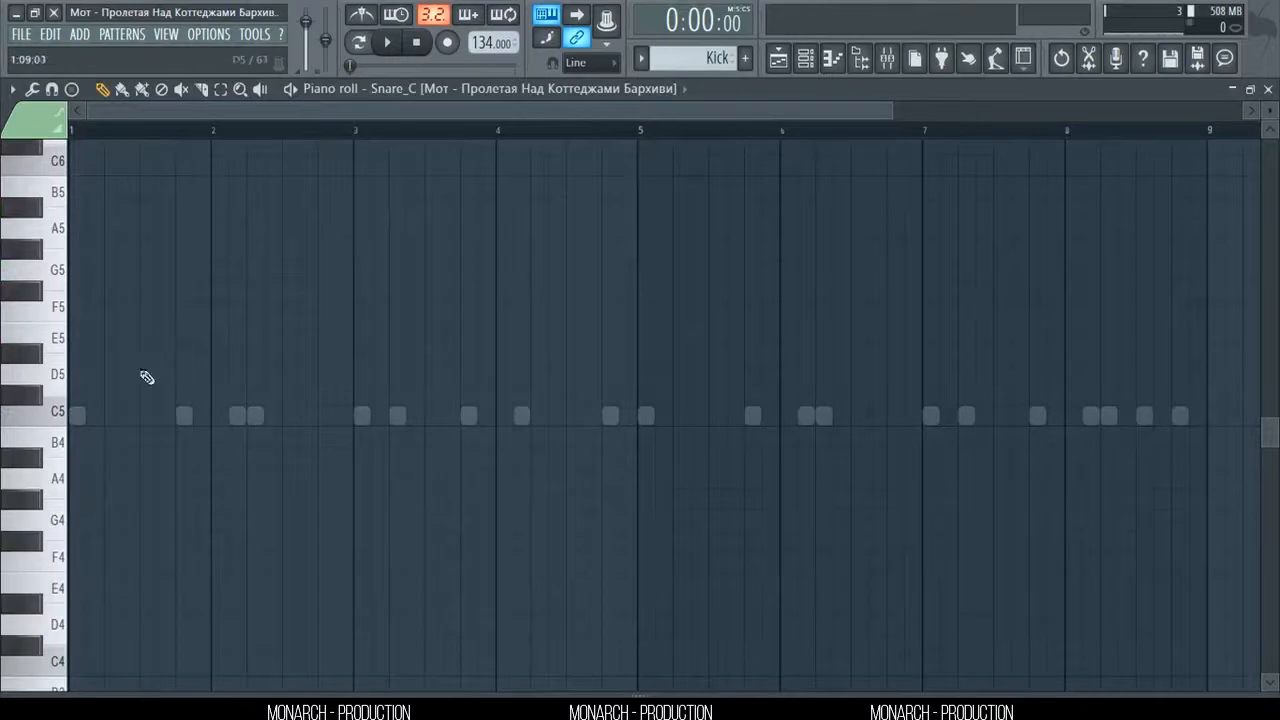
left_click(148, 415)
left_click(432, 415)
left_click(574, 415)
key("space")
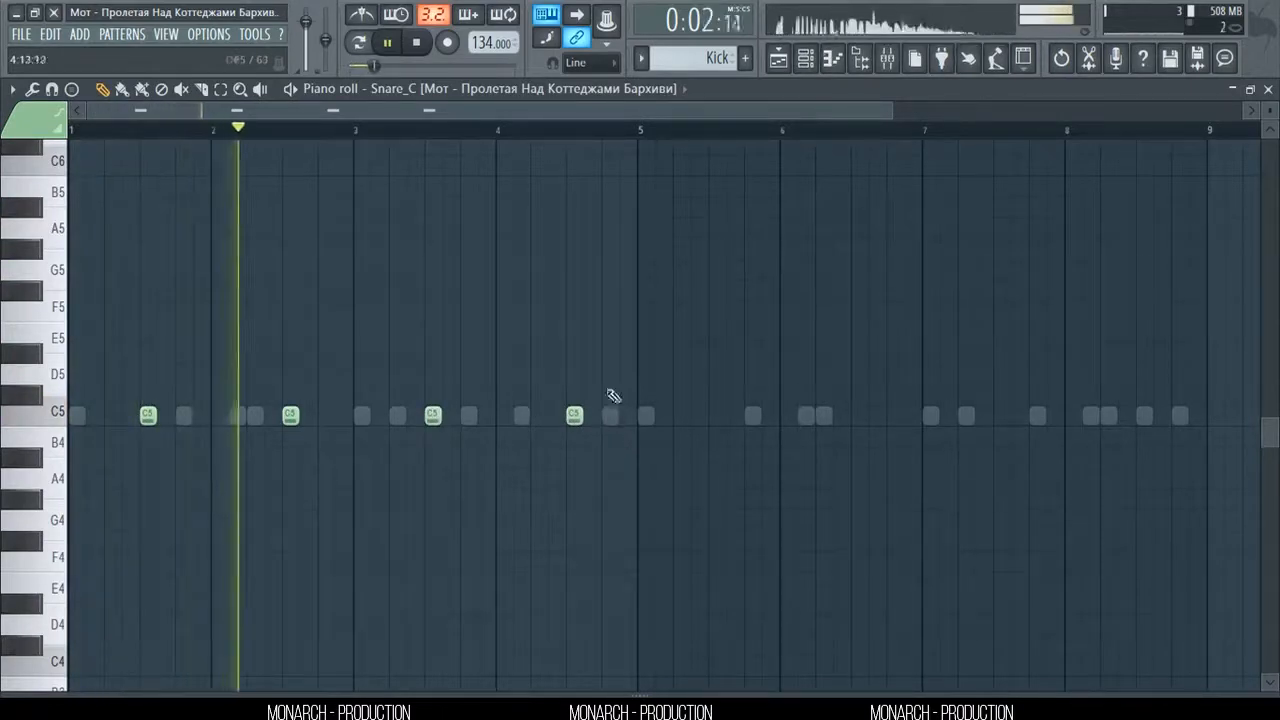
- Add C5 snare notes at step 9 of bars 5–8 and play the kick and snare through to bar 8
left_click(716, 415)
left_click(859, 415)
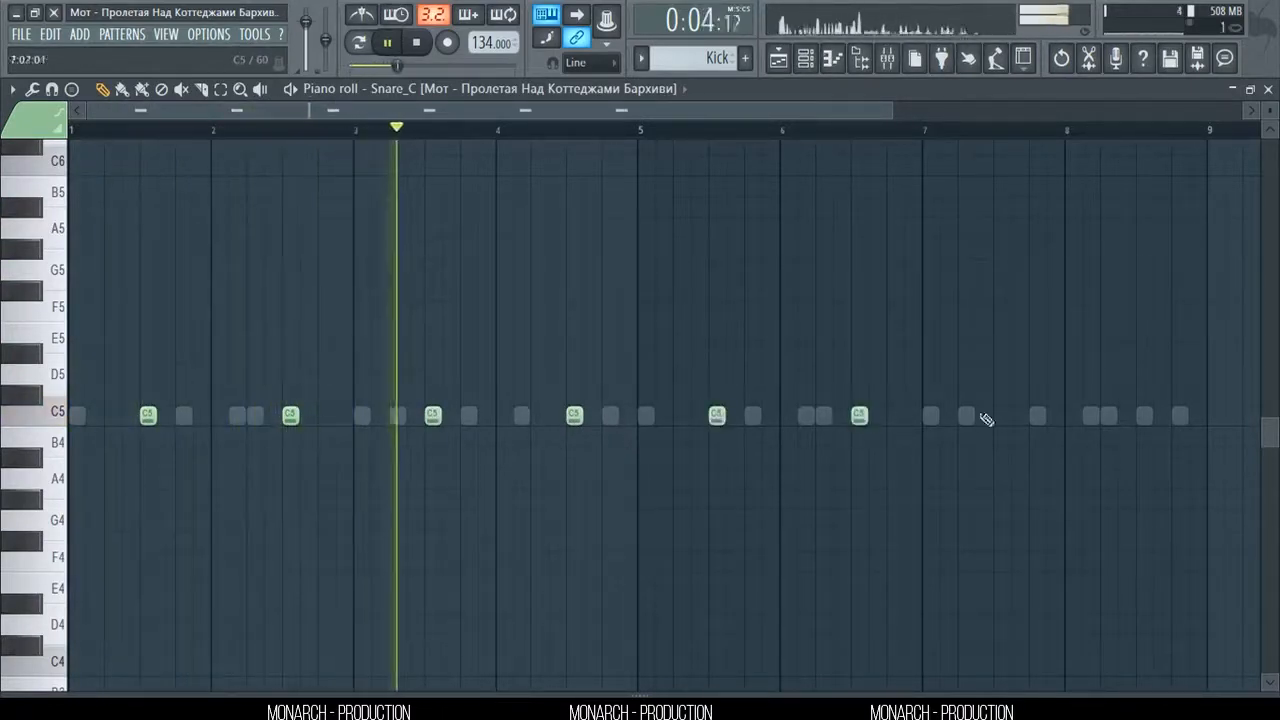
left_click(1003, 415)
left_click(1144, 415)
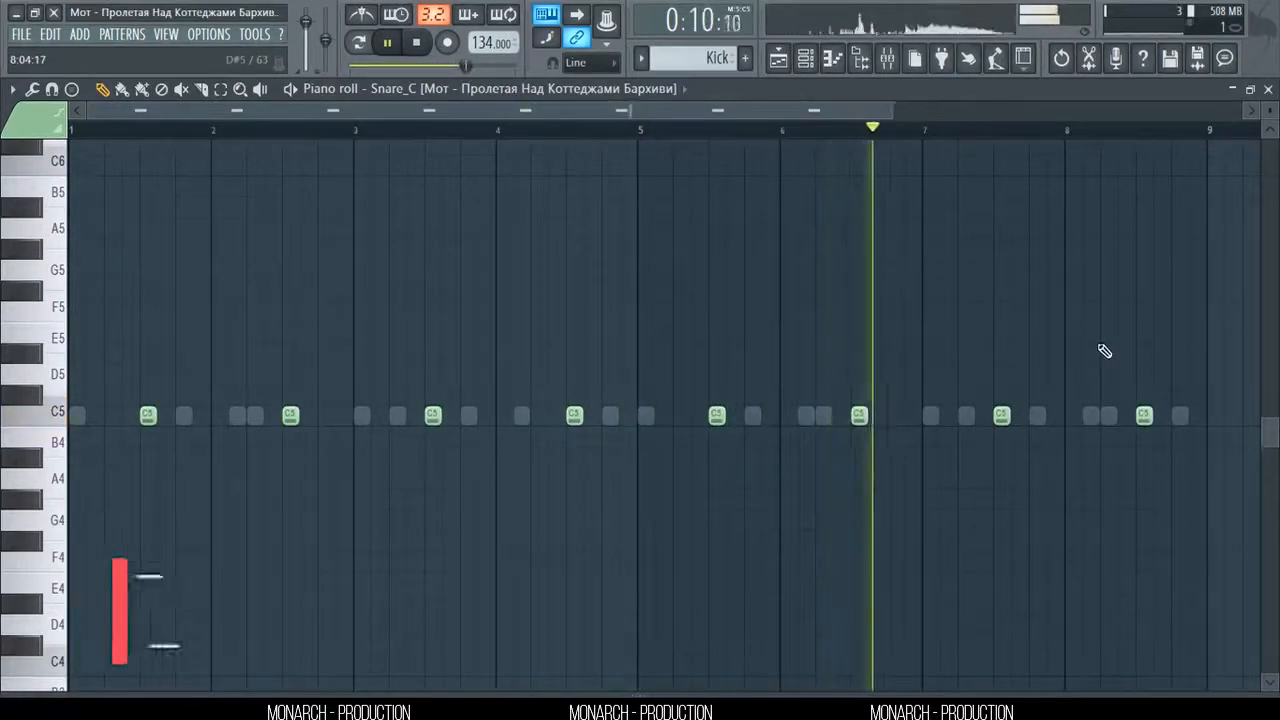
left_click(1268, 90)
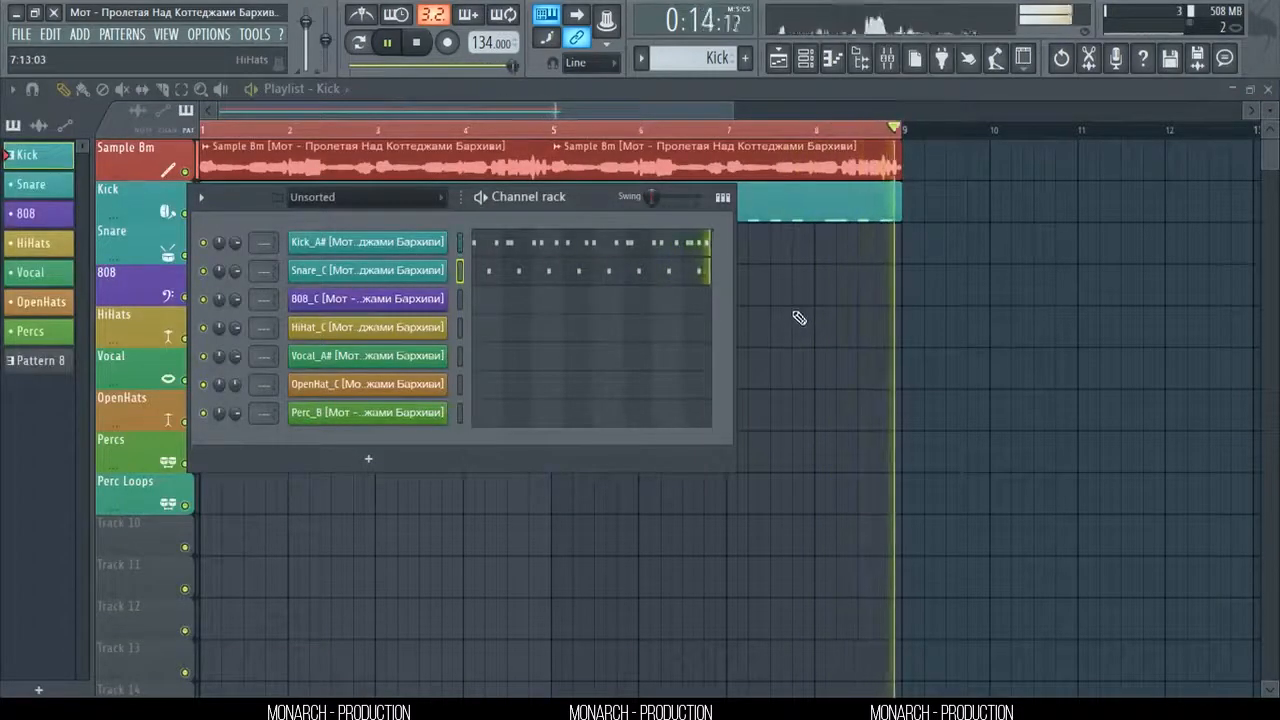
key("space")
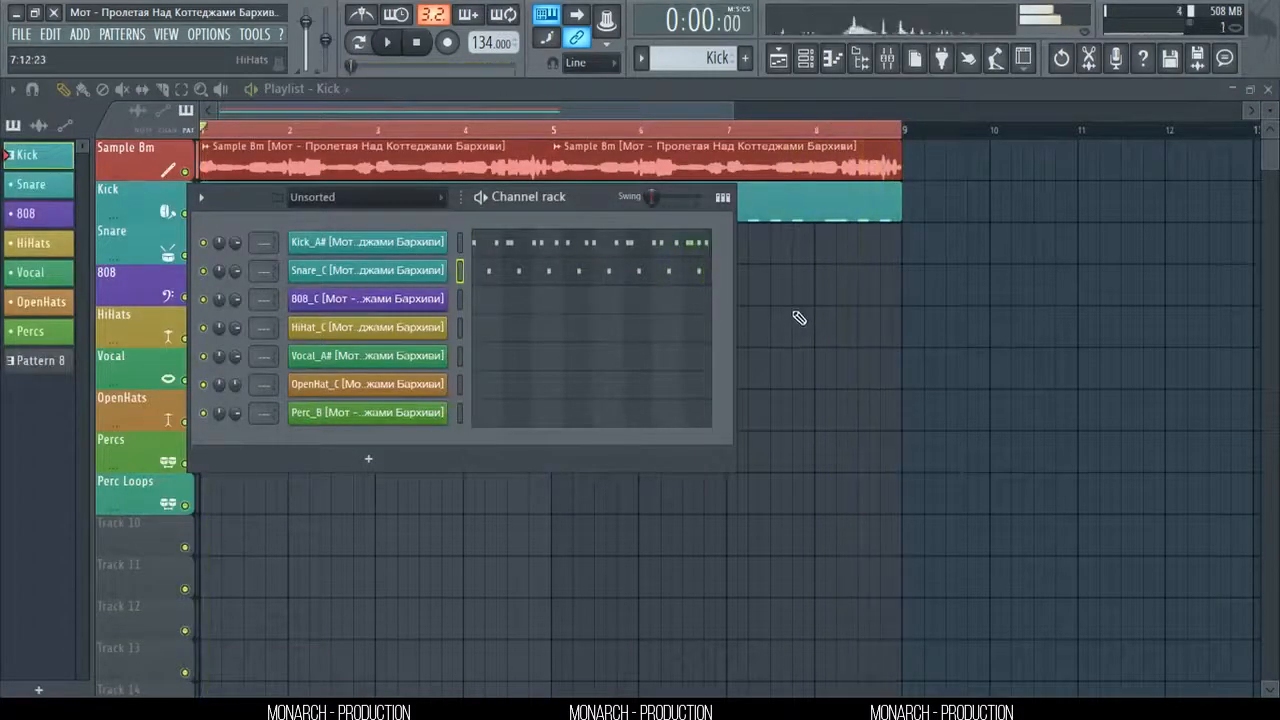
- Examine the 808_C channel's sample page and preview its waveform
left_click(440, 303)
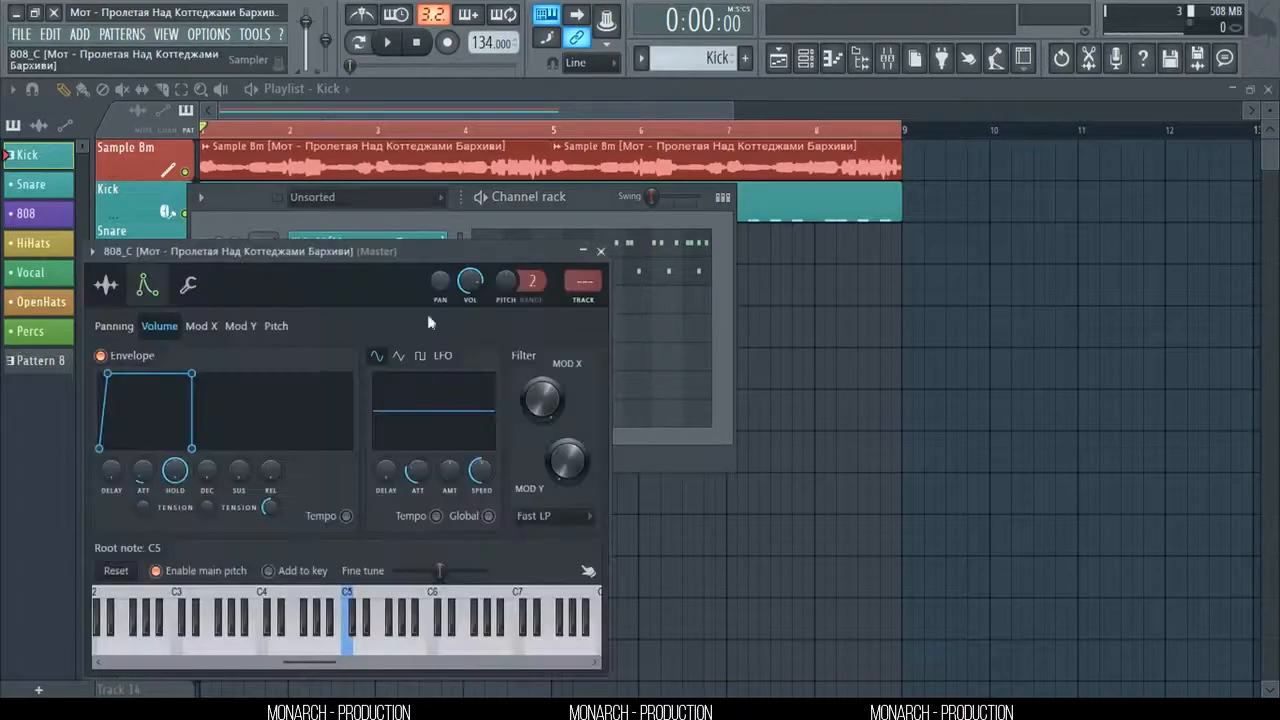
left_click(106, 287)
left_click(283, 598)
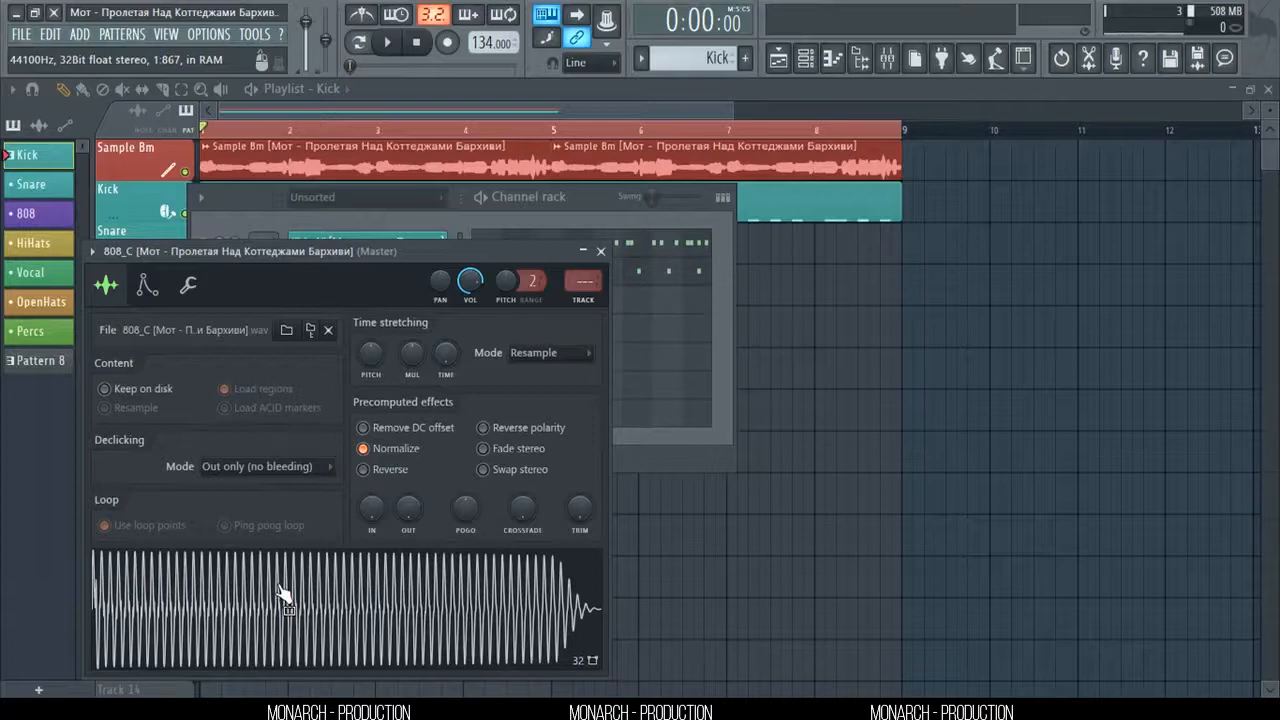
left_click(600, 251)
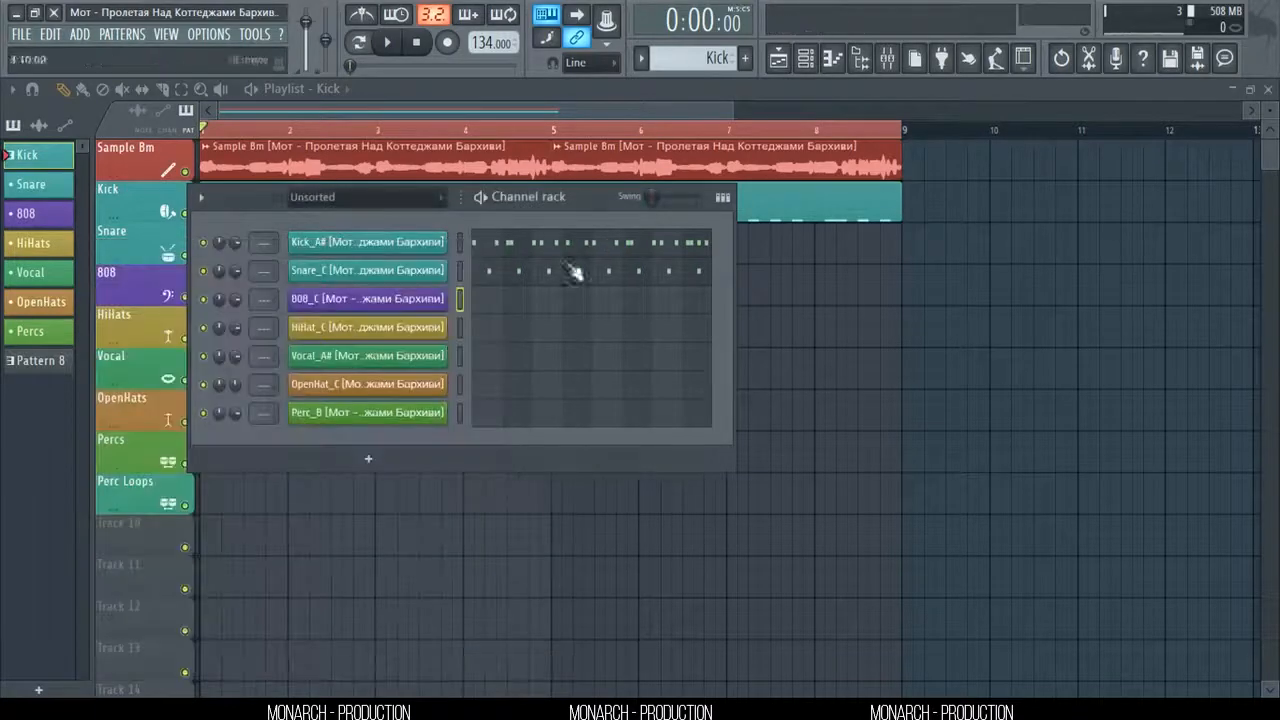
- Place a 12-step B4 note at the start of bar 1 in the 808_C piano roll and play it
left_click(519, 306)
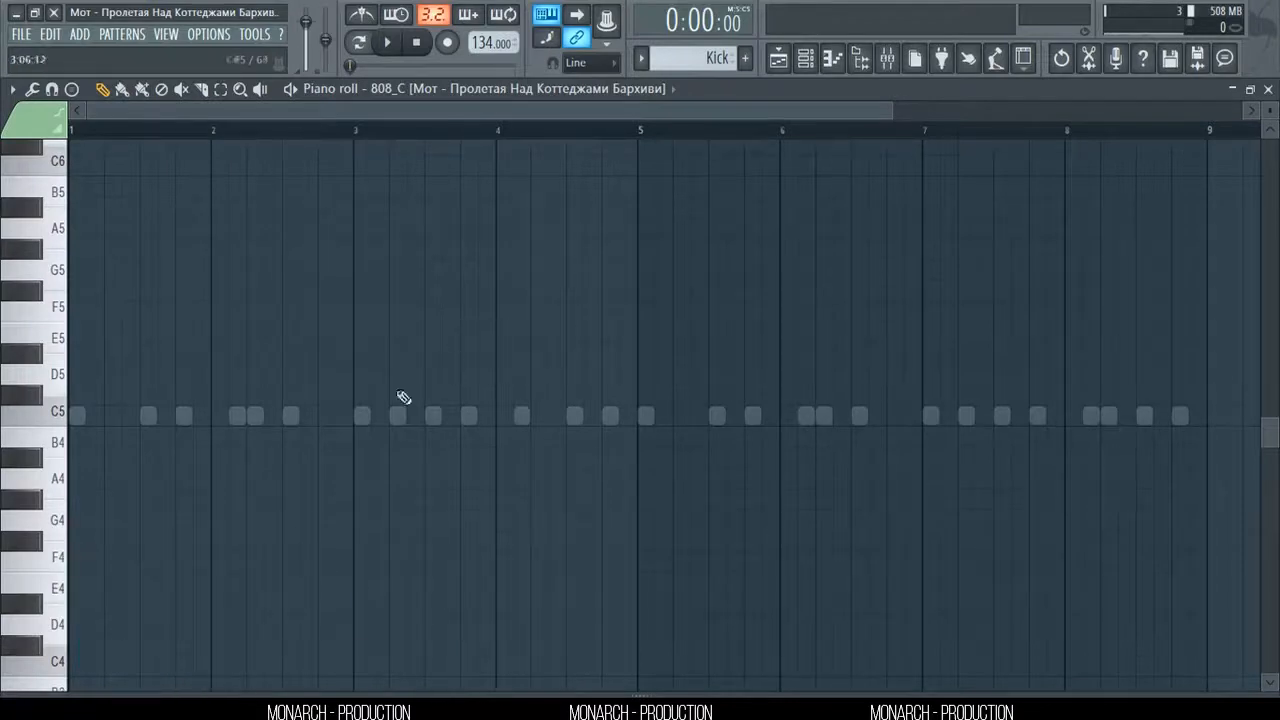
left_click(60, 444)
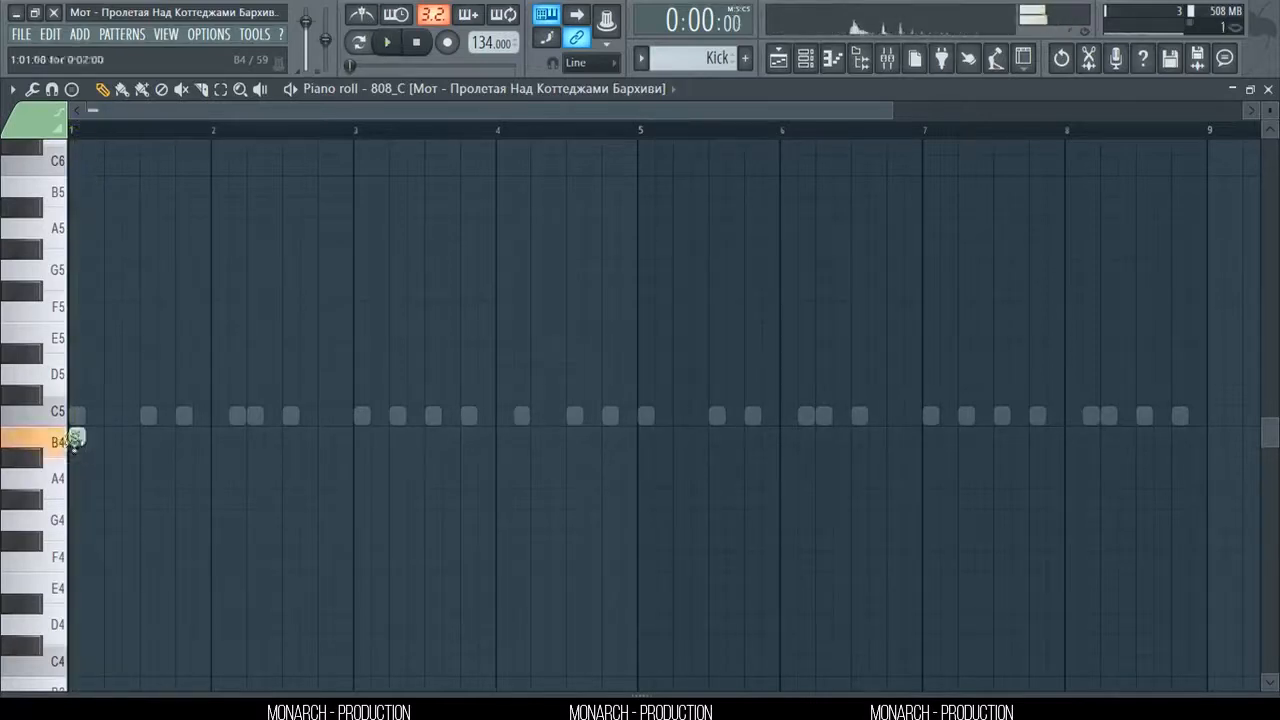
left_click(77, 437)
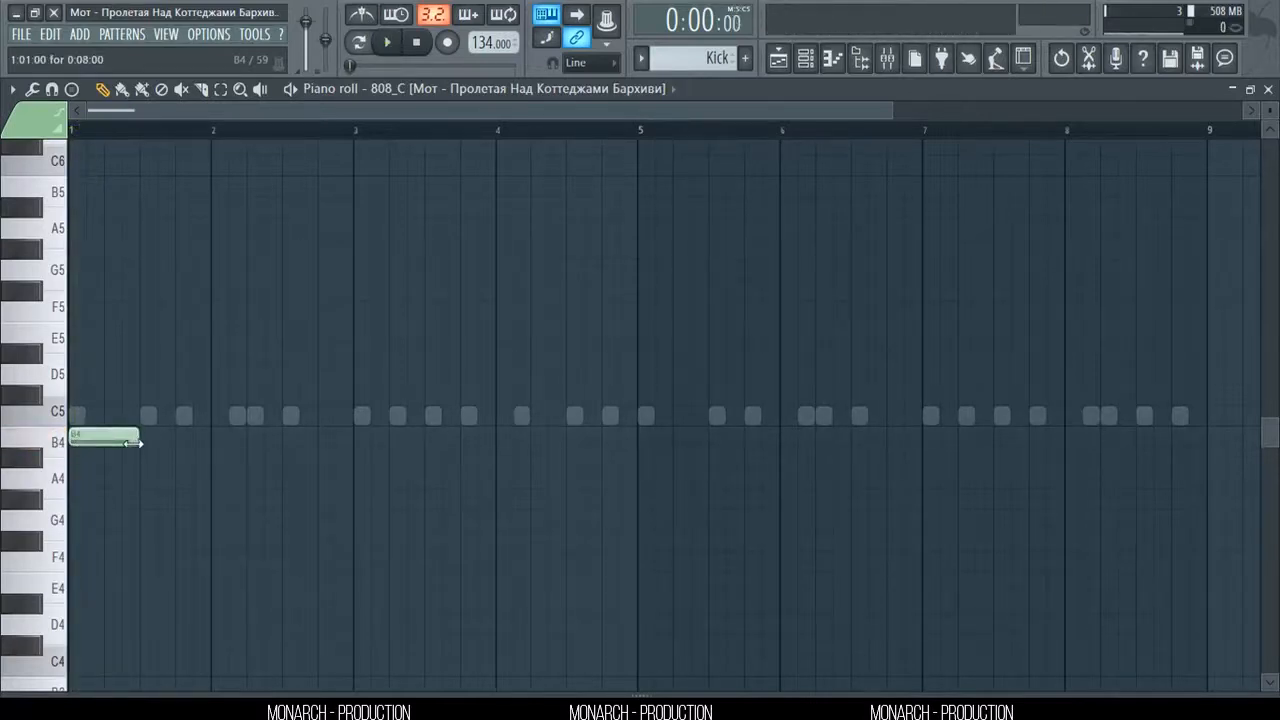
key("space")
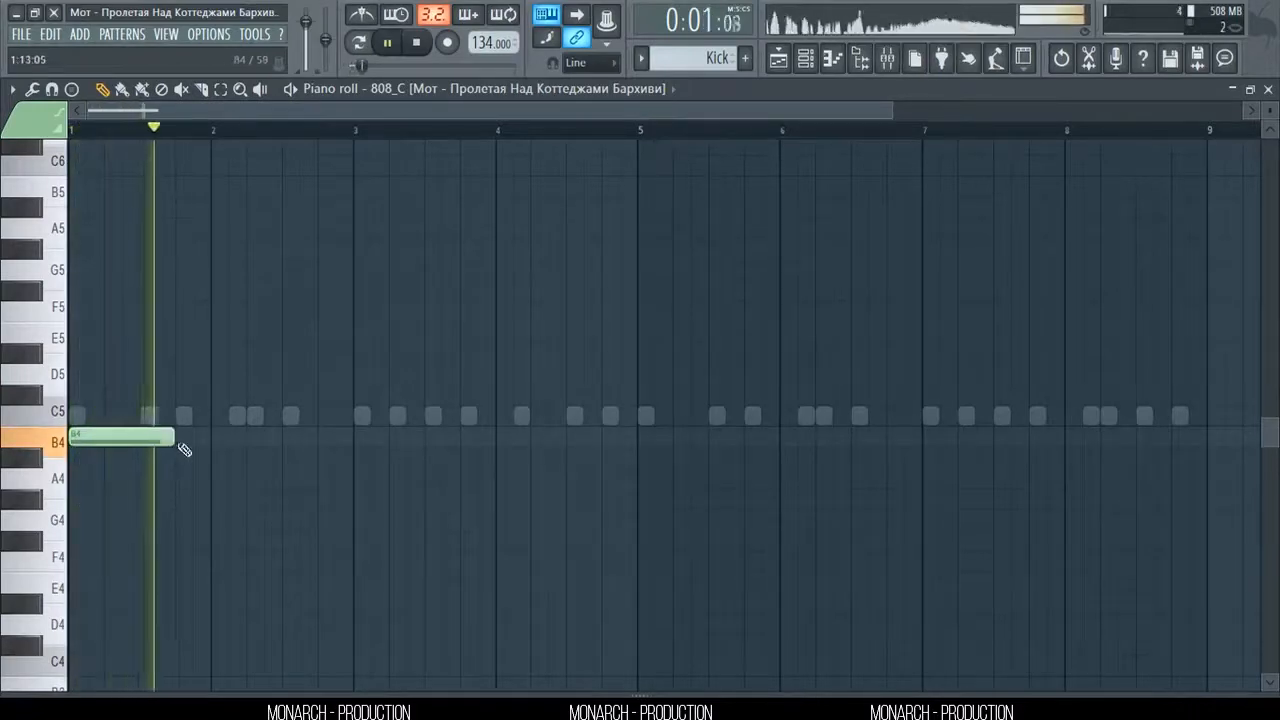
- Add a 6-step B4 note at bar 1 step 13 and a 2-step B4 at bar 2 step 3, and play the bass
key("space")
left_click(197, 438)
left_click_drag(229, 437, 211, 433)
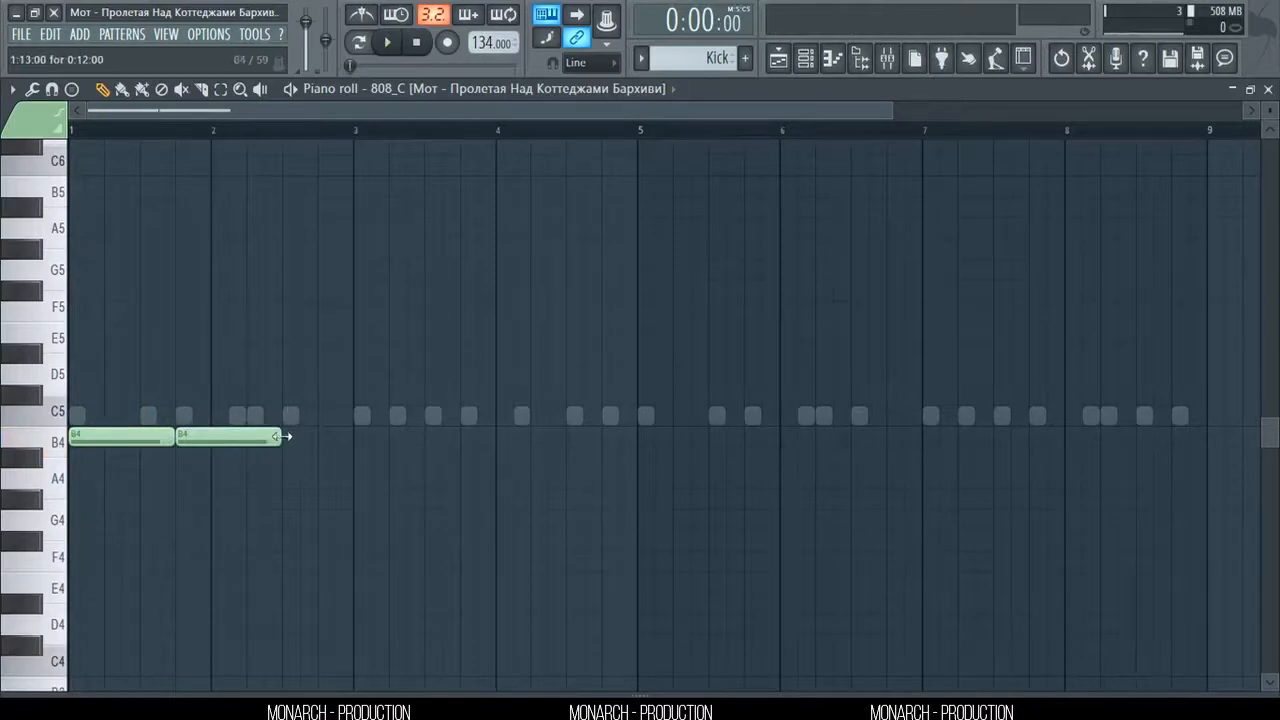
left_click_drag(284, 437, 230, 437)
left_click(240, 441)
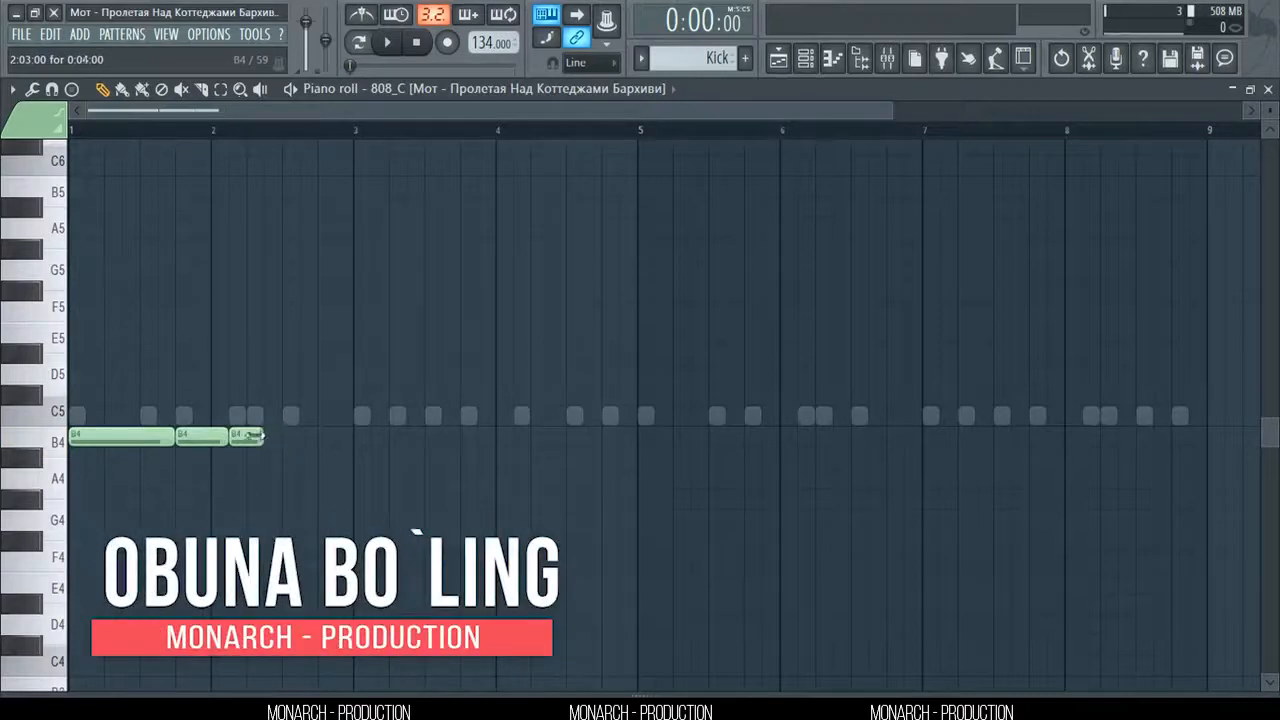
left_click(266, 436)
key("space")
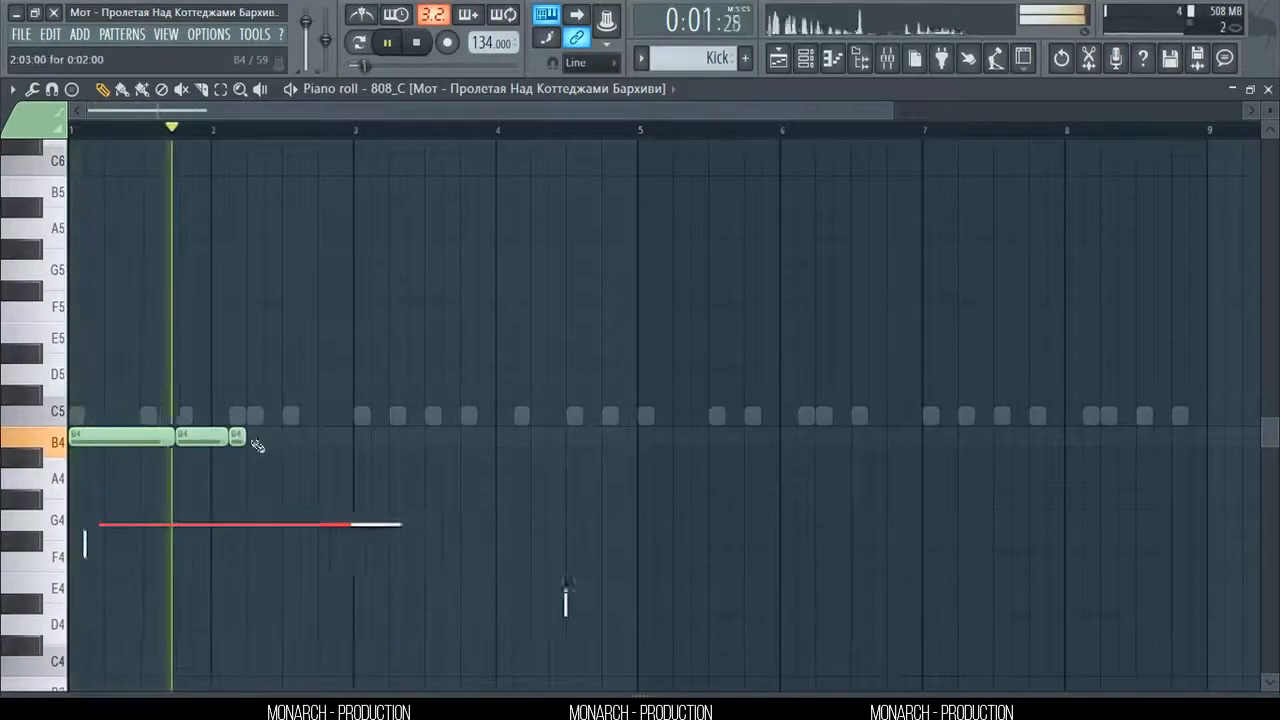
- Re-place the short B4 note at bar 2 step 3 and add a 4-step B4 note at step 5
left_click_drag(252, 436, 278, 438)
key("space")
right_click(239, 438)
left_click(237, 440)
right_click(257, 438)
left_click(260, 439)
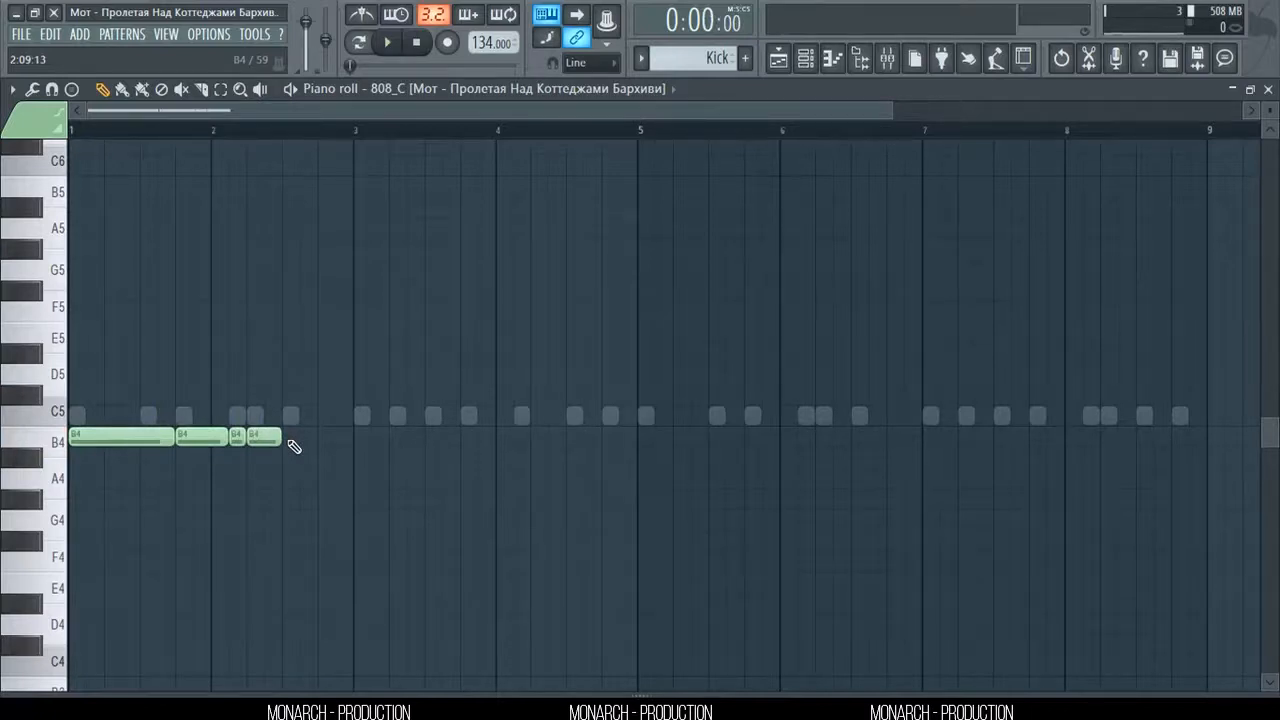
- Add an 8-step B4 note at bar 2 step 9 and a 4-step B4 note at bar 3 step 1, playing the bass between them
left_click(293, 439)
left_click_drag(314, 441, 360, 430)
key("space")
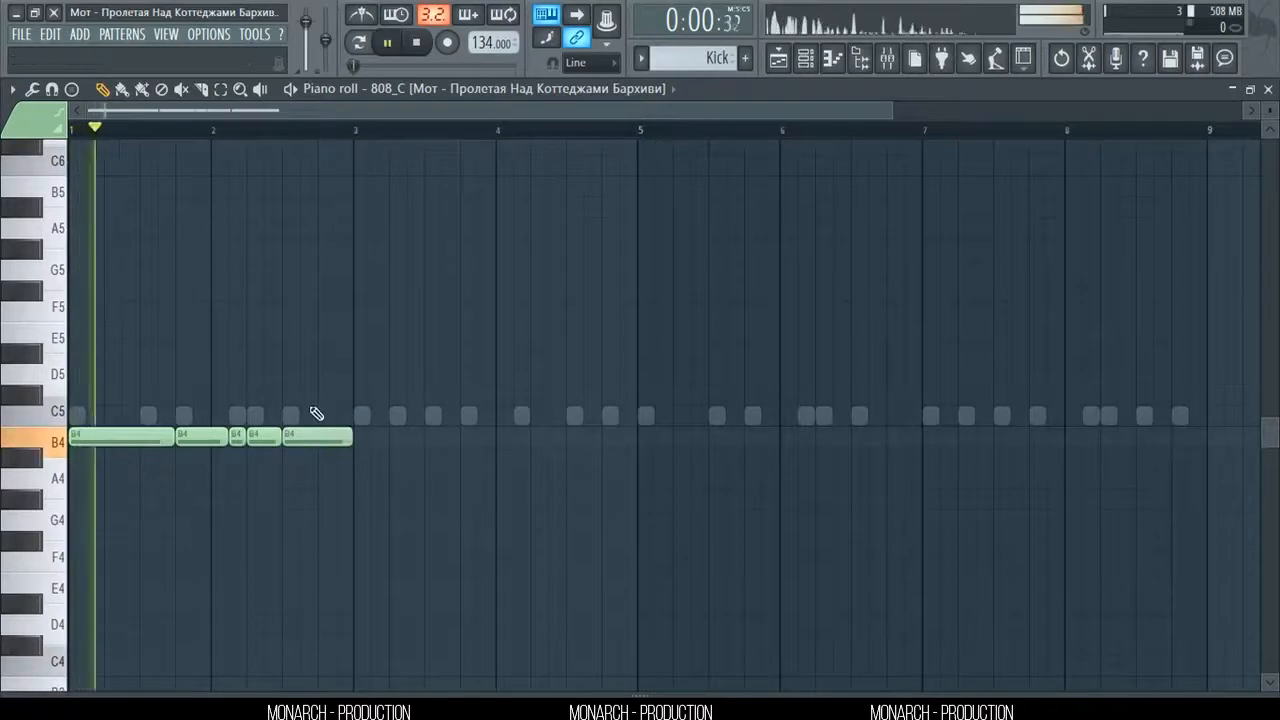
key("space")
left_click(361, 437)
left_click_drag(422, 438, 388, 440)
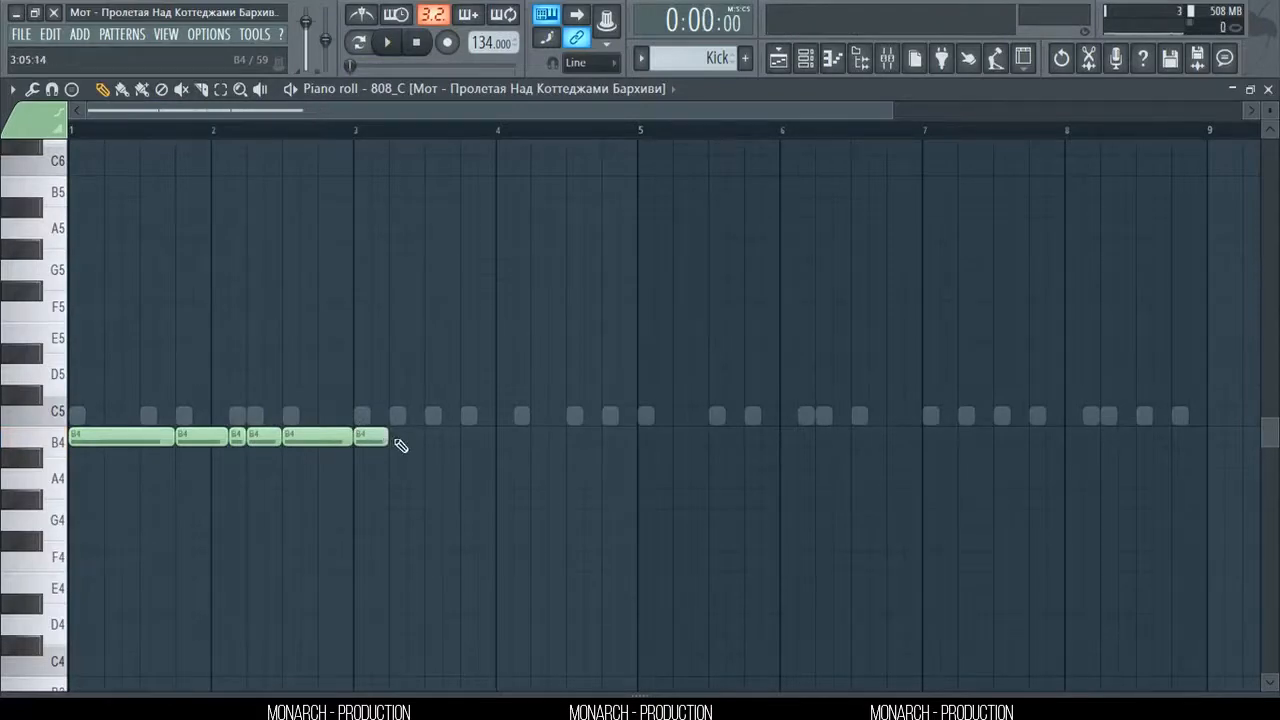
- Add B4 bass notes in bar 3 at step 5, 8 steps long, and at step 13, 6 steps long
left_click(397, 438)
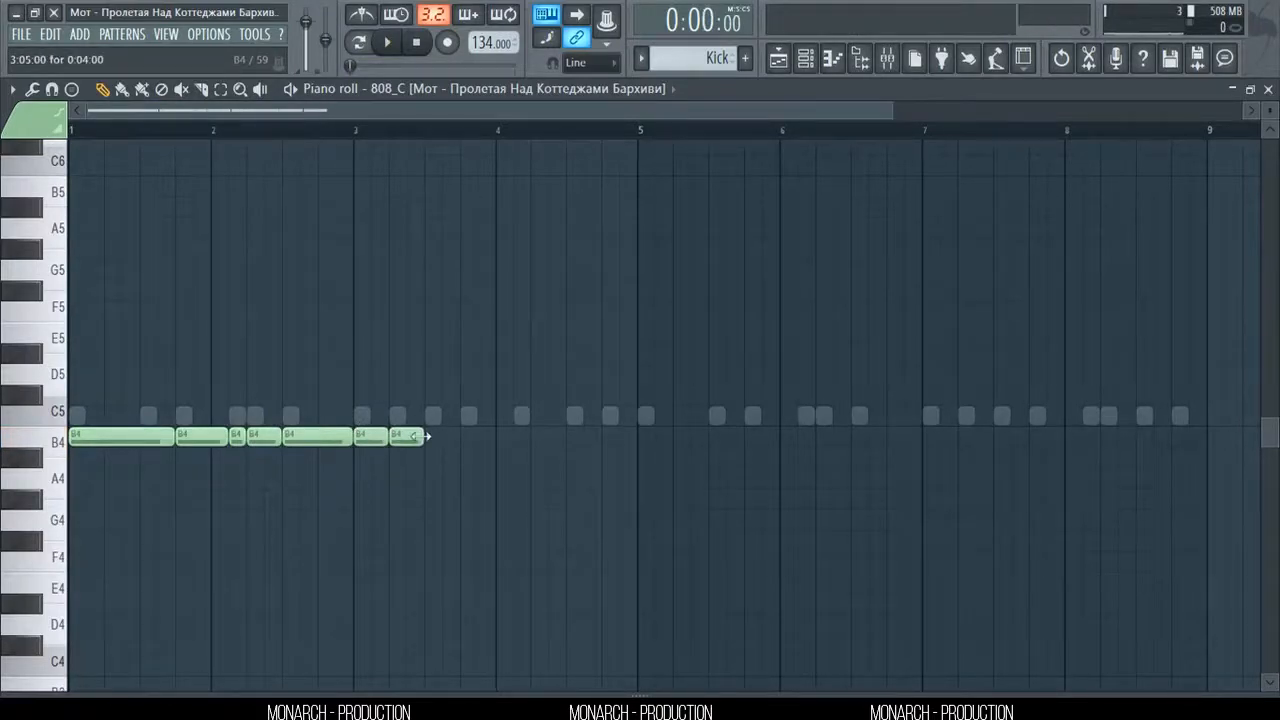
left_click_drag(422, 438, 631, 438)
left_click(468, 438)
key("space")
- Add B4 bass notes in bar 4 at step 3, 10 steps long, and at step 13, 4 steps long, checking them in playback
left_click(522, 438)
left_click(633, 438)
key("space")
left_click_drag(687, 438, 638, 438)
key("space")
- Copy the B4 bass notes of bars 1–2 into bars 5–6 and play them back from bar 5
left_click_drag(342, 470, 90, 405)
mouse_move(97, 437)
left_mouse_down()
mouse_move(737, 426)
mouse_move(666, 436)
left_mouse_up()
left_click(664, 370, "ctrl")
left_click(642, 131)
left_click_drag(638, 111, 786, 112)
key("space")
key("space")
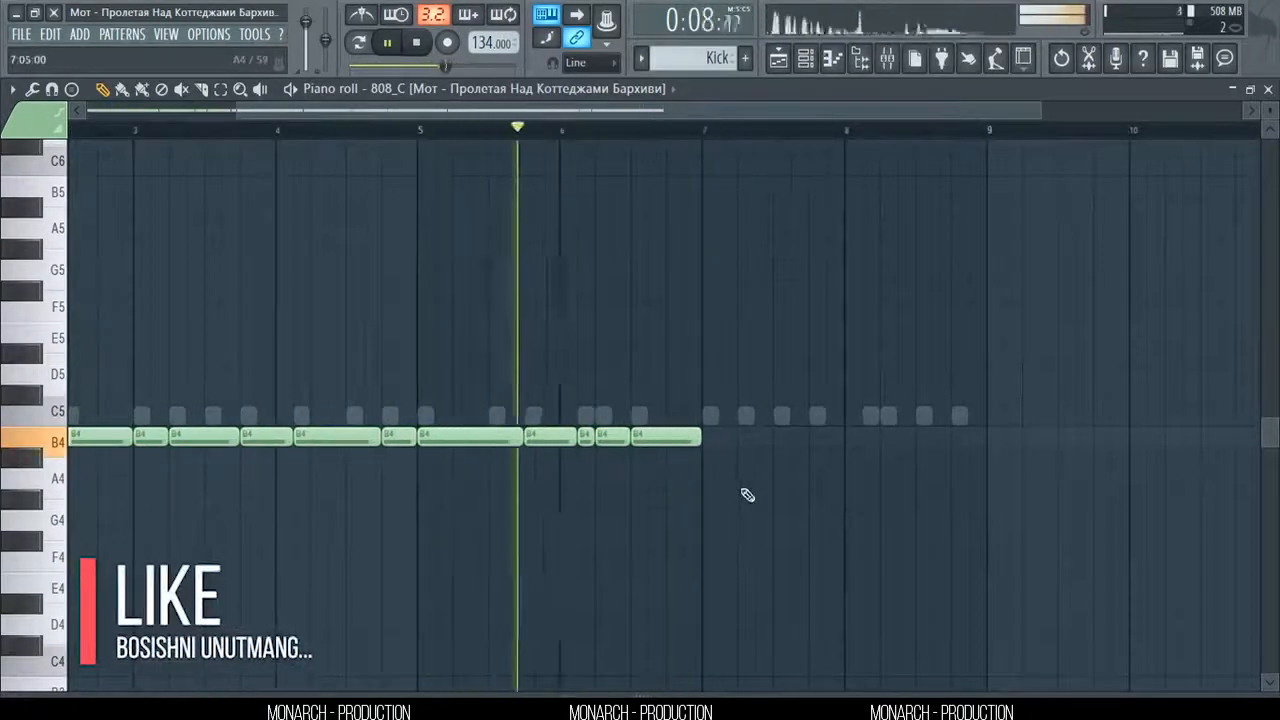
- Add G4 bass notes in bar 7 at steps 1, 5 and 13, lasting 4, 8 and 6 steps, and a 2-step G4 at bar 8 step 3
left_click(720, 520)
key("space")
left_click(747, 520)
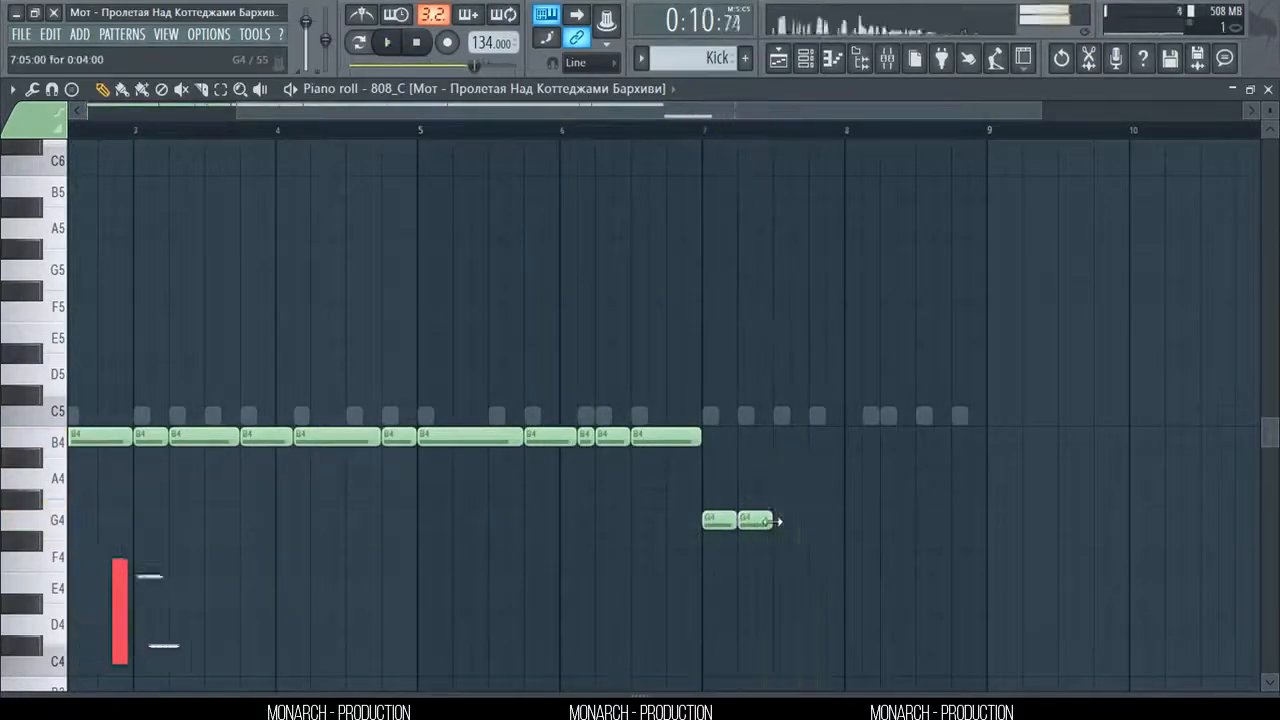
left_click(818, 520)
key("space")
key("space")
left_click_drag(771, 520, 877, 520)
left_click(870, 520)
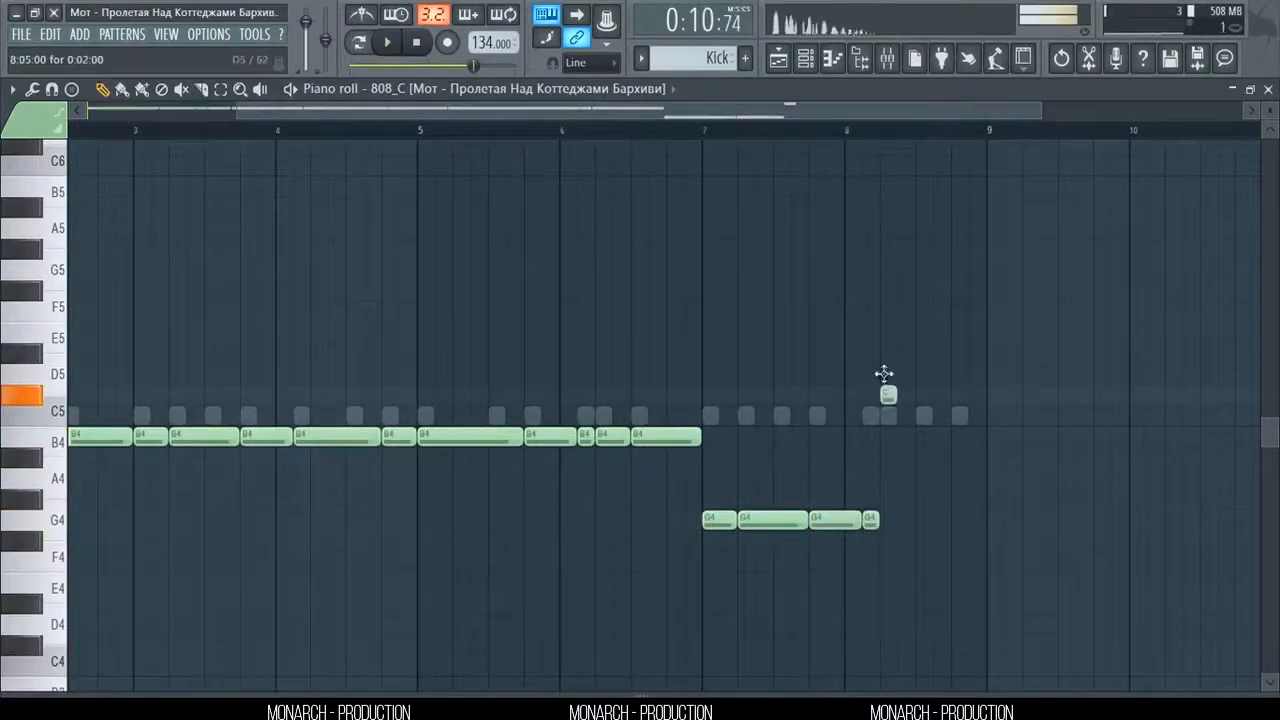
- Add 4-step bass notes in bar 8: C#5 at step 5, G4 at step 9 and D5 at step 13, checking playback
left_click(888, 393)
key("space")
key("space")
left_click_drag(904, 396, 922, 396)
left_click(926, 520)
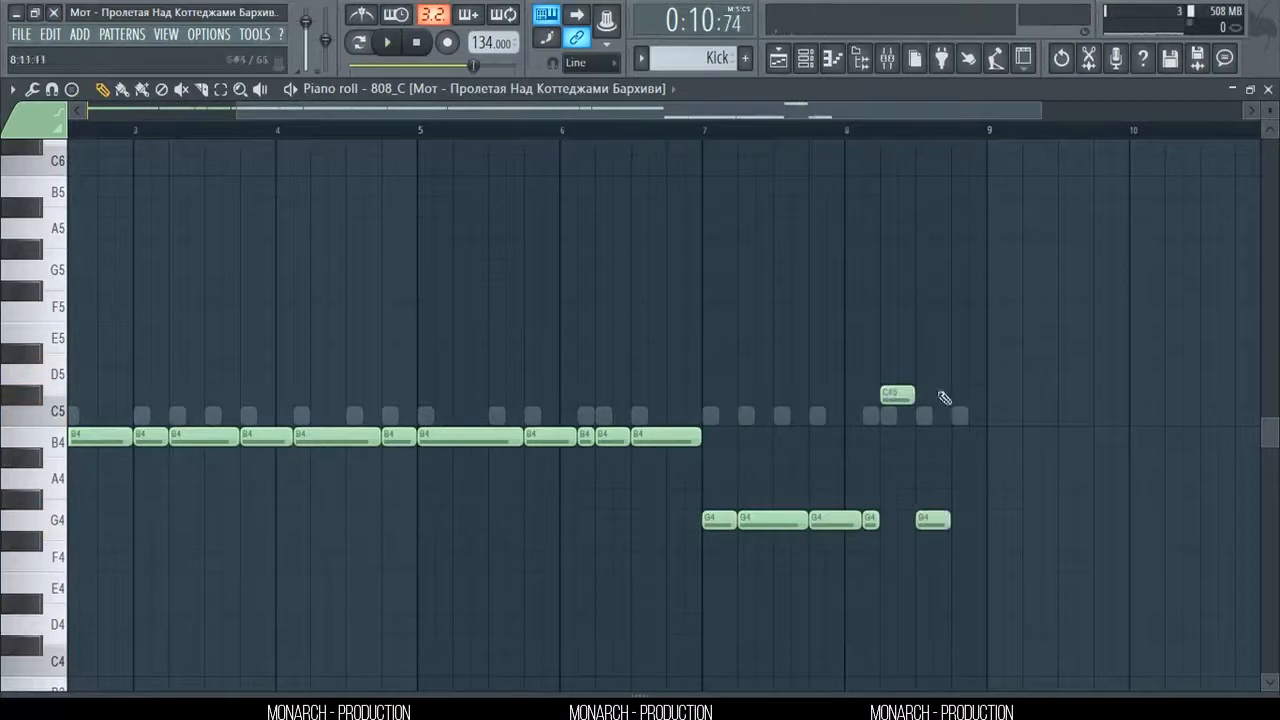
left_click(962, 374)
right_click(990, 300, "ctrl")
key("space")
left_click(322, 132)
key("space")
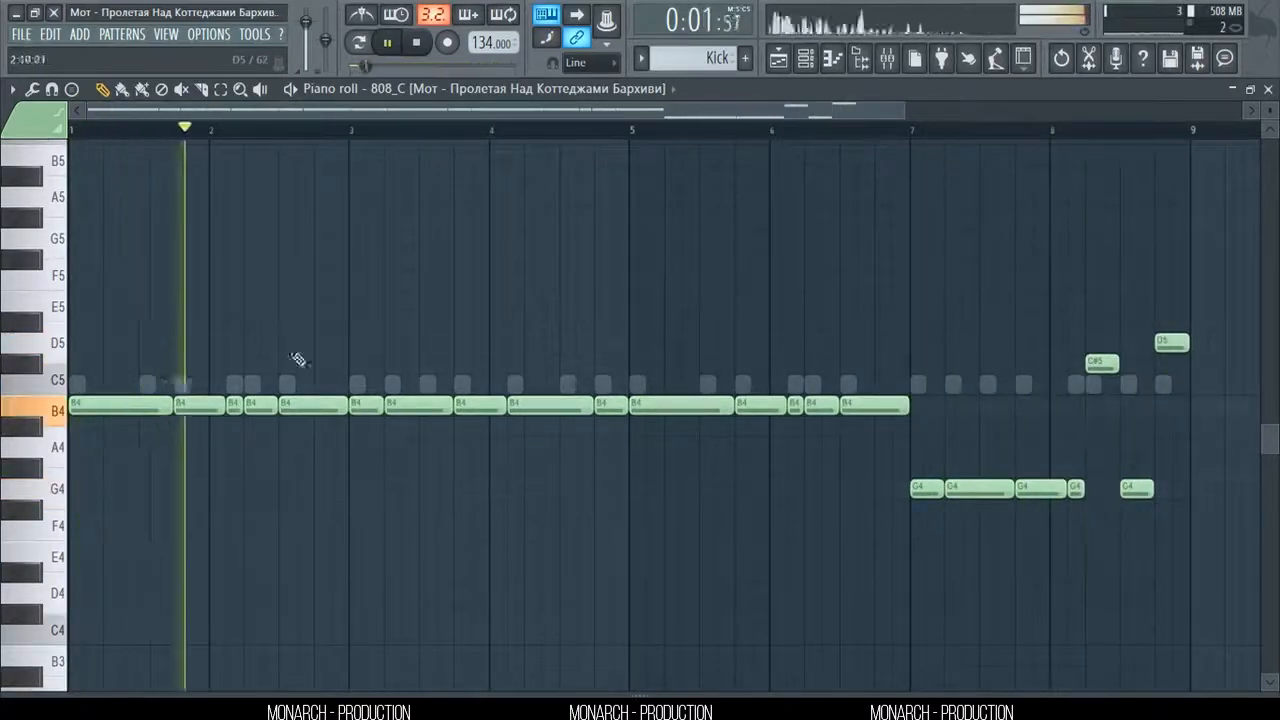
key("space")
- Add 2-step slide notes at step 13, C#5 in bar 2 and D5 in bar 6, and play the bass line back
left_click(326, 366)
double_click(326, 366)
left_click(536, 331)
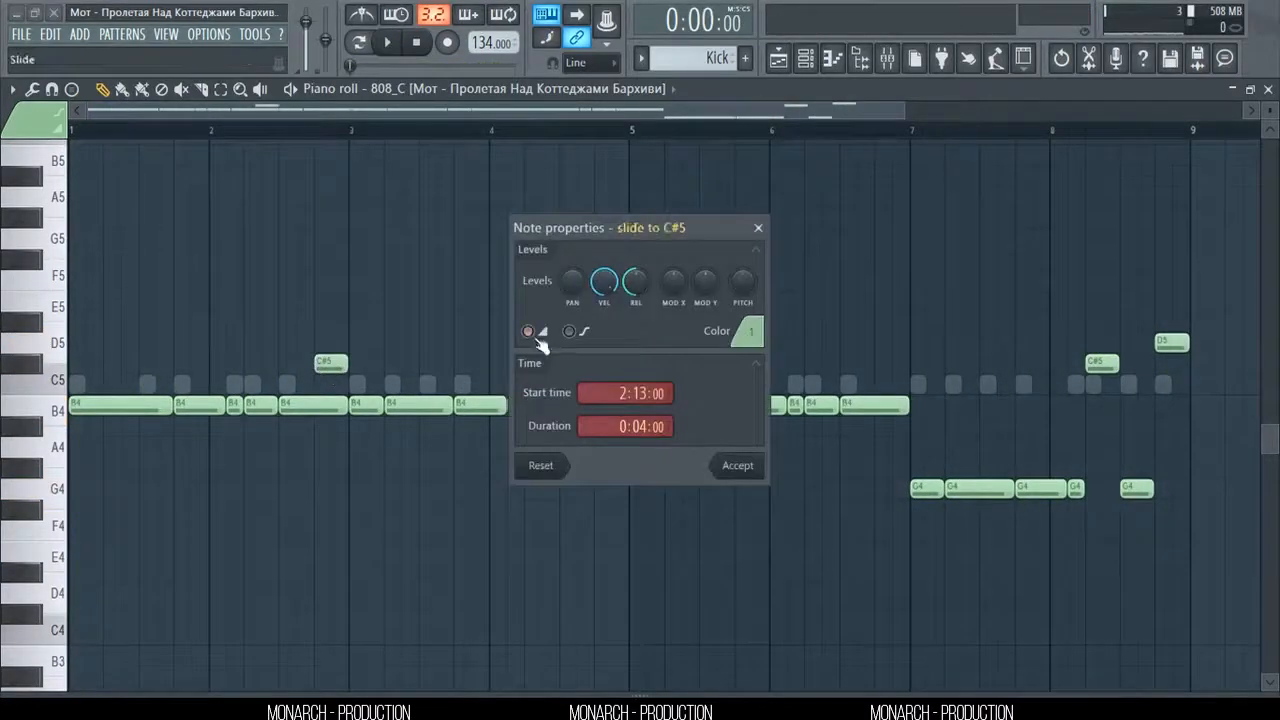
key("Return")
key("space")
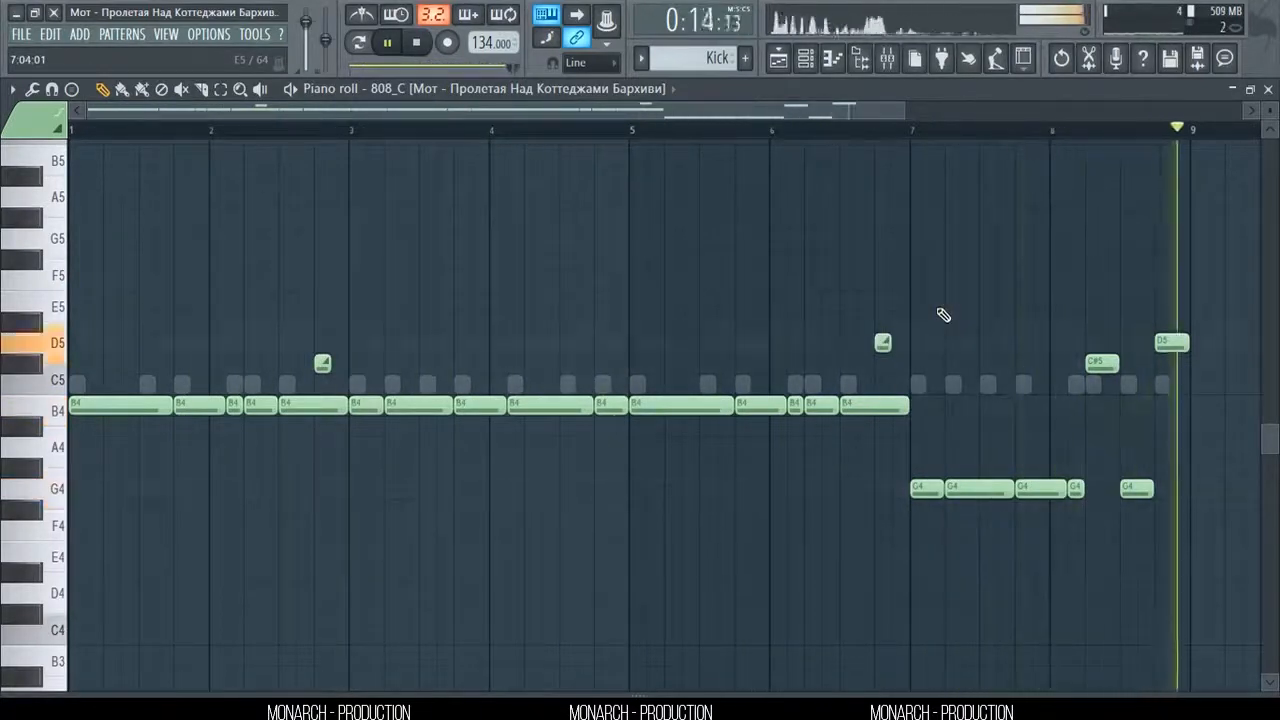
key("space")
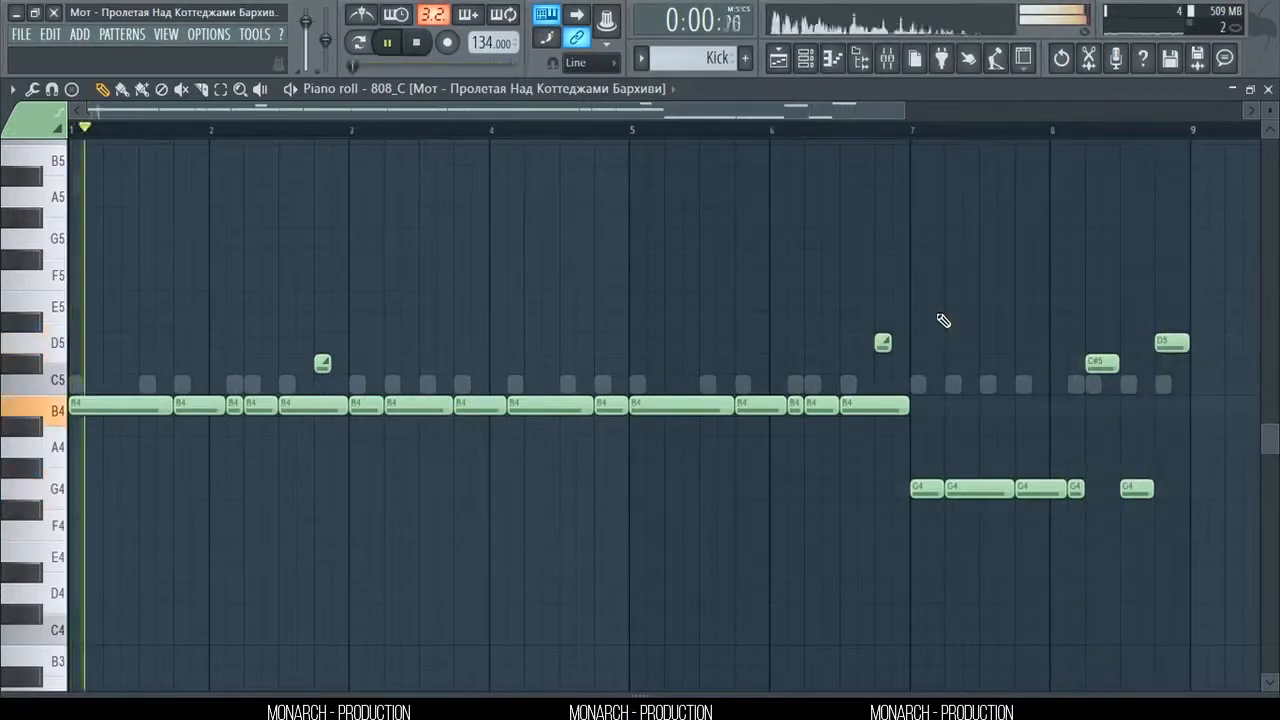
key("space")
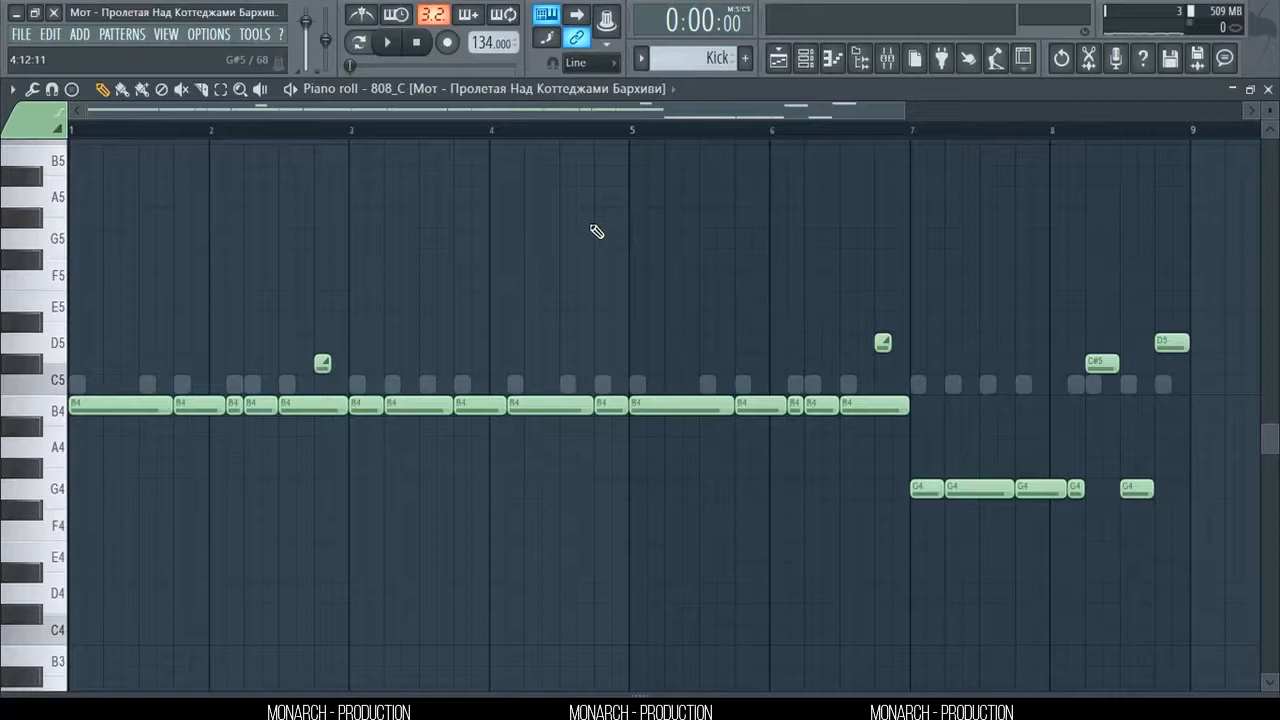
- Audition the B4 and G4 pitches of the 808 bass against the drawn notes
scroll(620, 145, "down", 2)
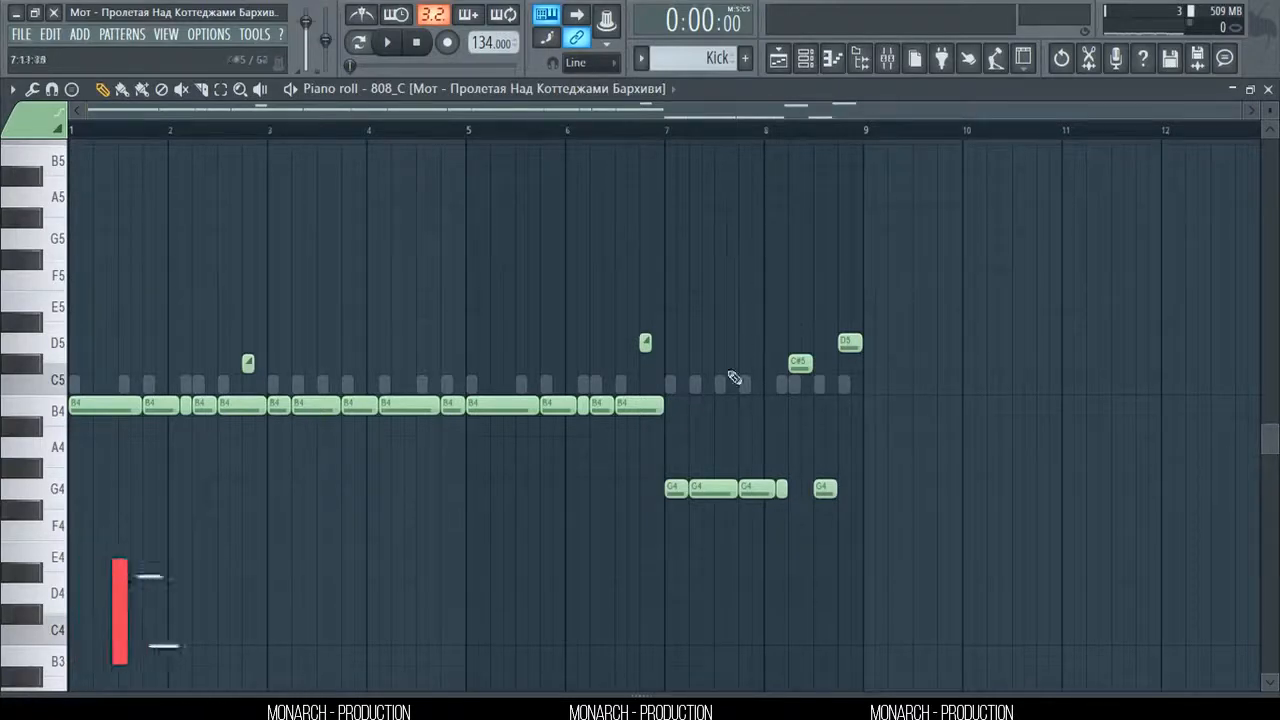
left_click(70, 500)
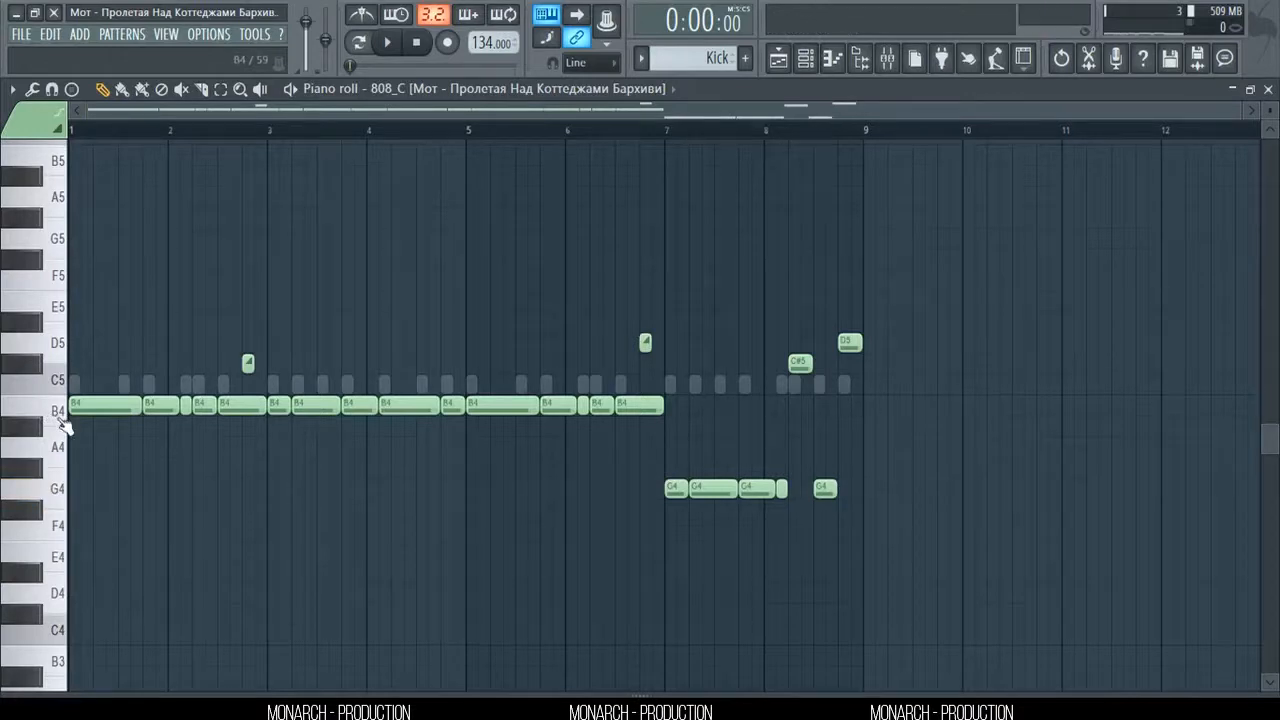
left_click(60, 421)
left_click(58, 500)
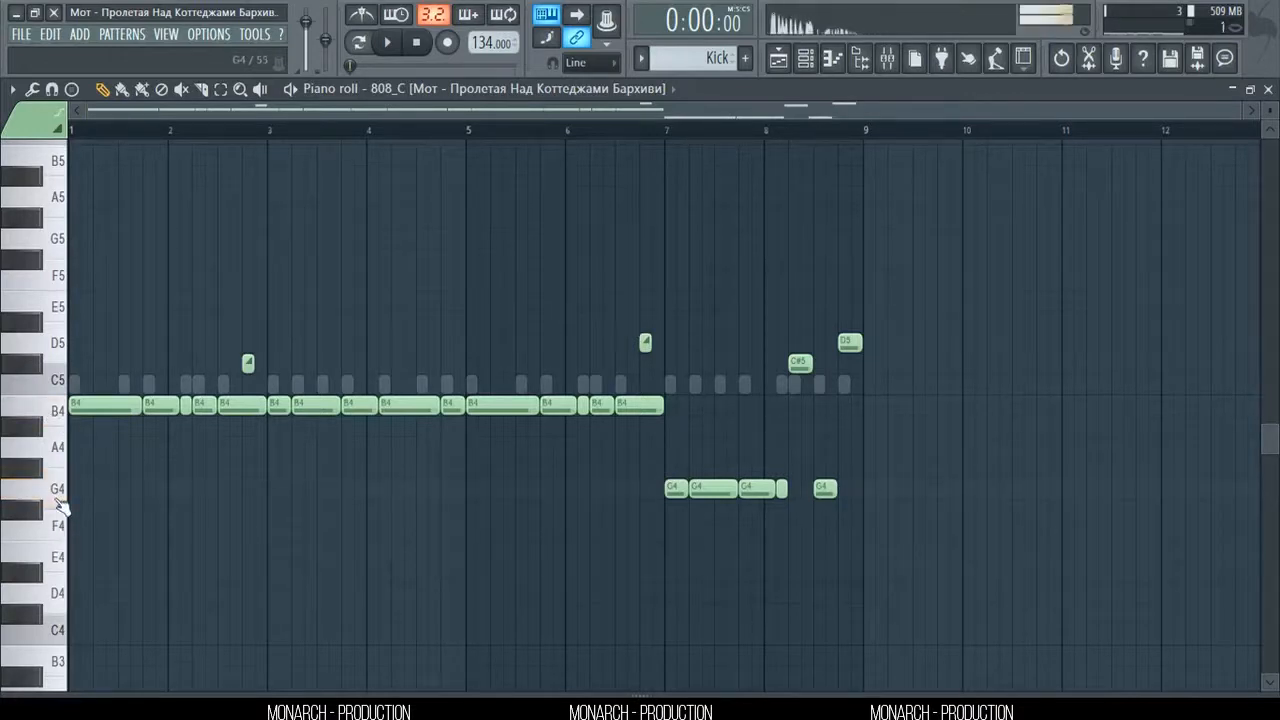
- Play back the closing bass notes of bar 8 from step 5
left_click(790, 130)
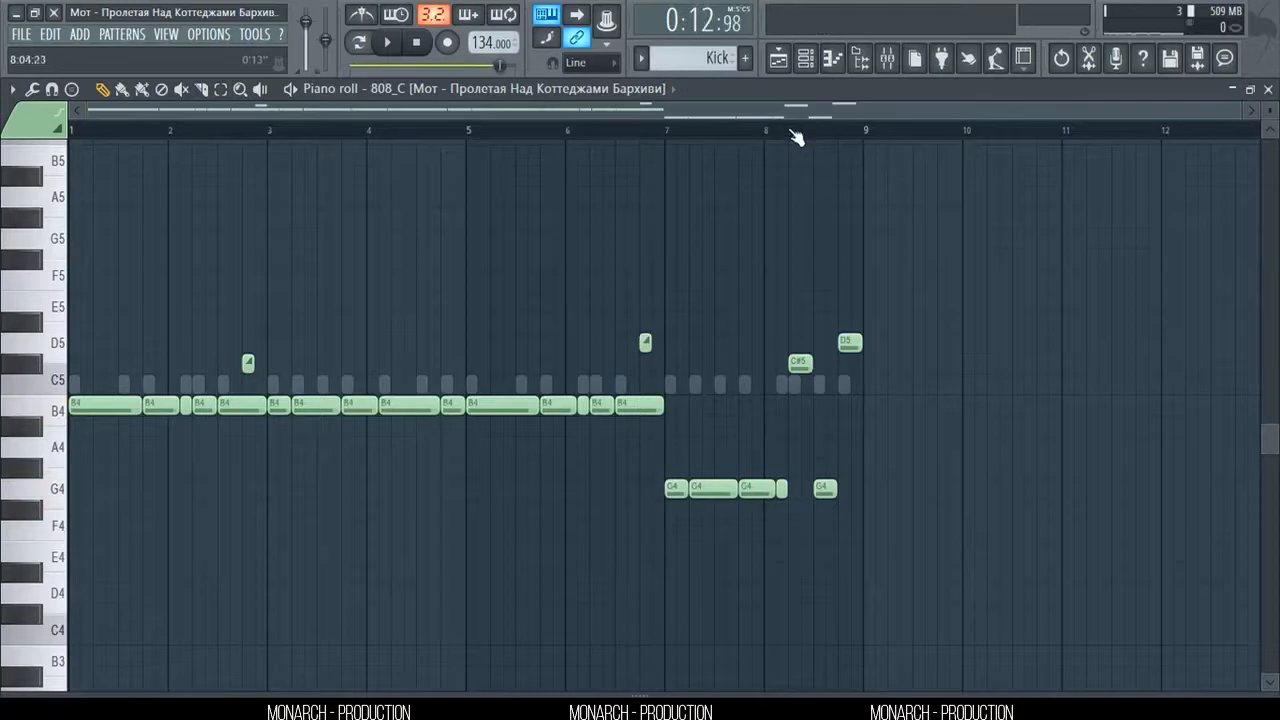
scroll(866, 128, "up", 3)
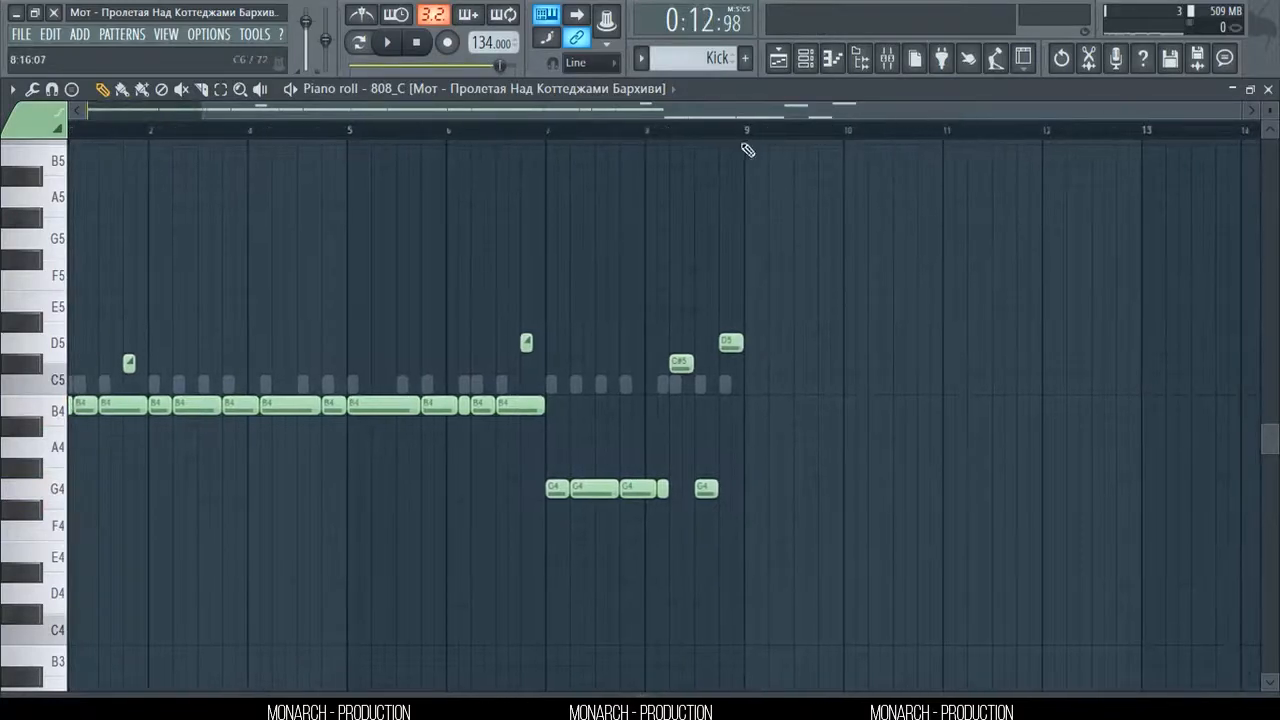
scroll(746, 145, "up", 2)
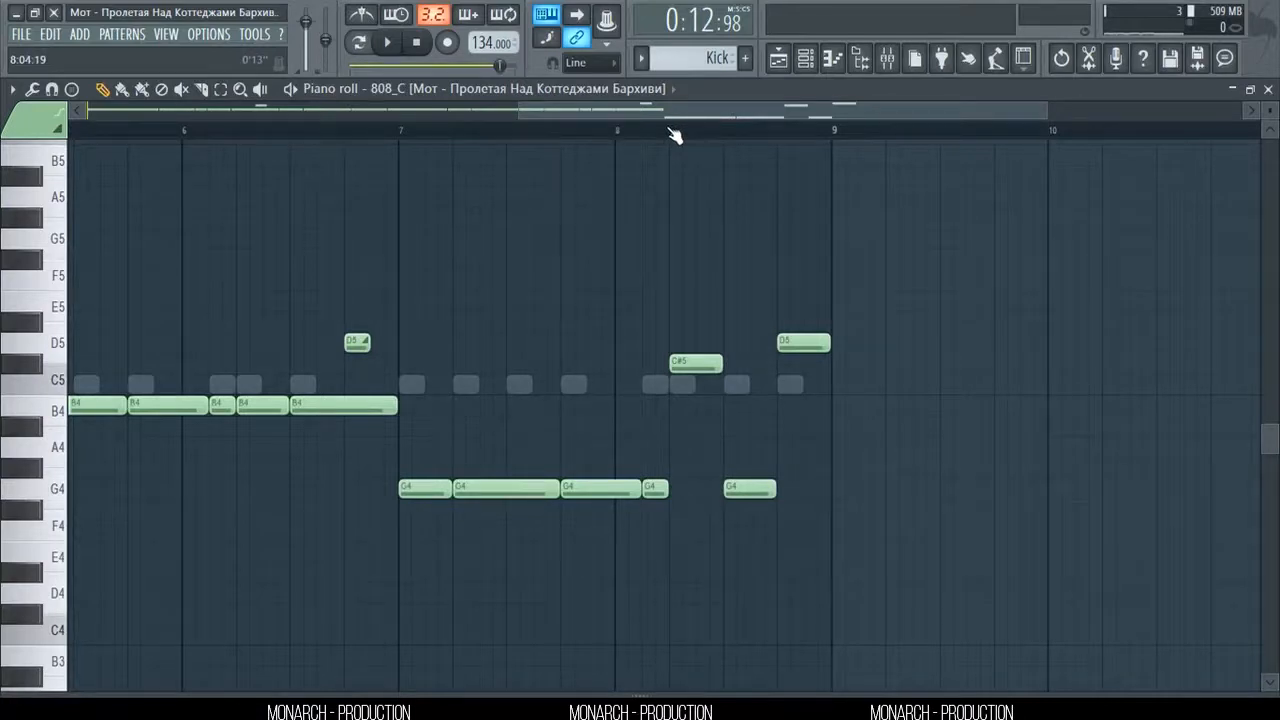
key("space")
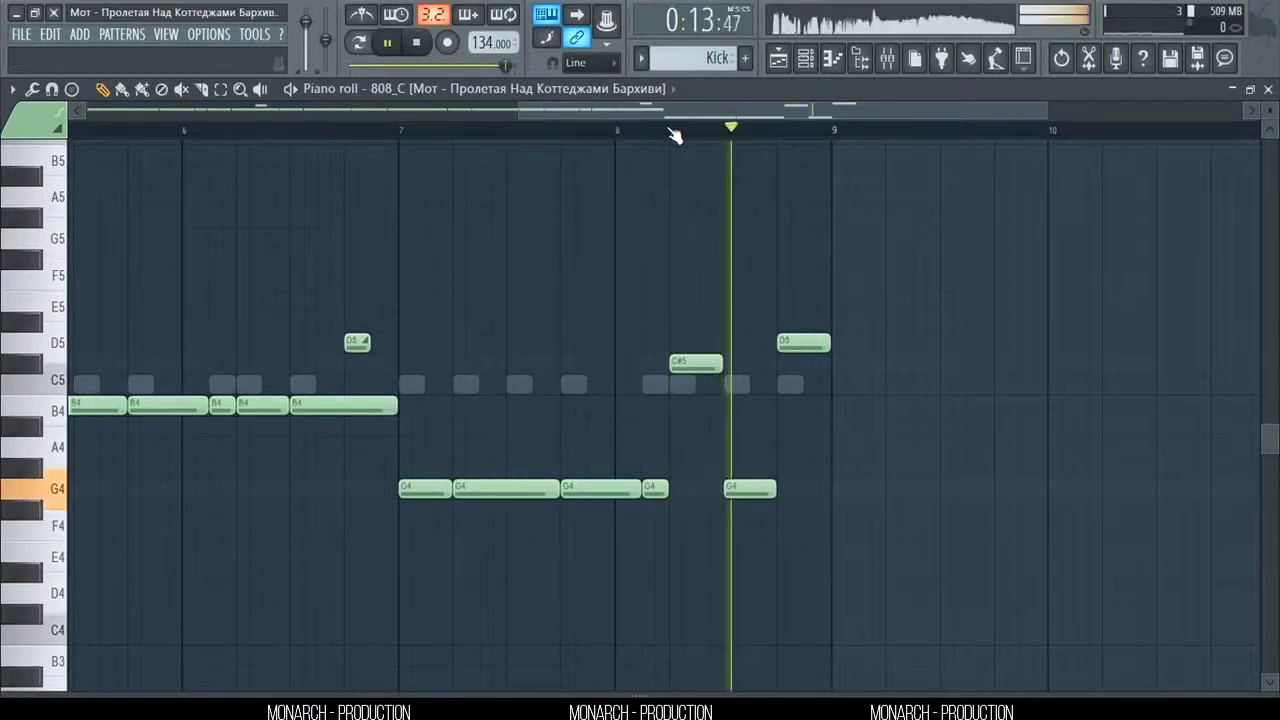
key("space")
key("space")
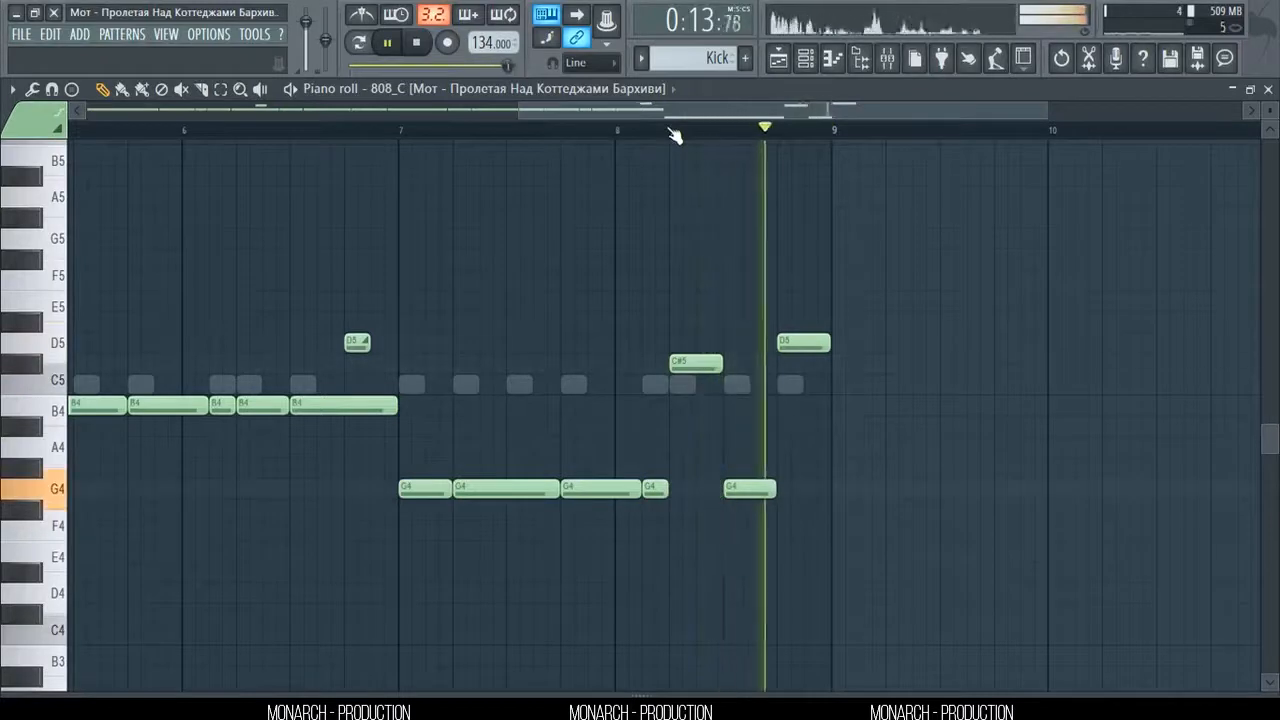
key("space")
right_click(713, 209, "ctrl")
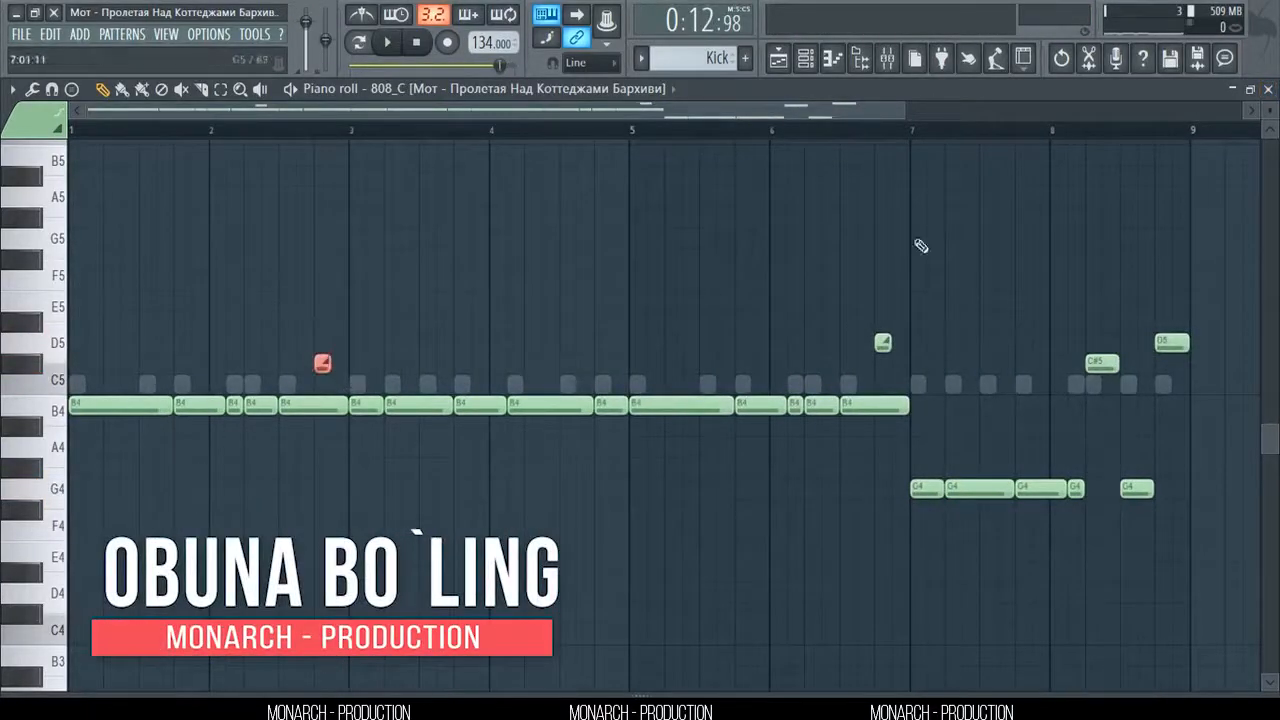
- Play the bass line from the start, close its piano roll and preview the HiHat_C sample
key("space")
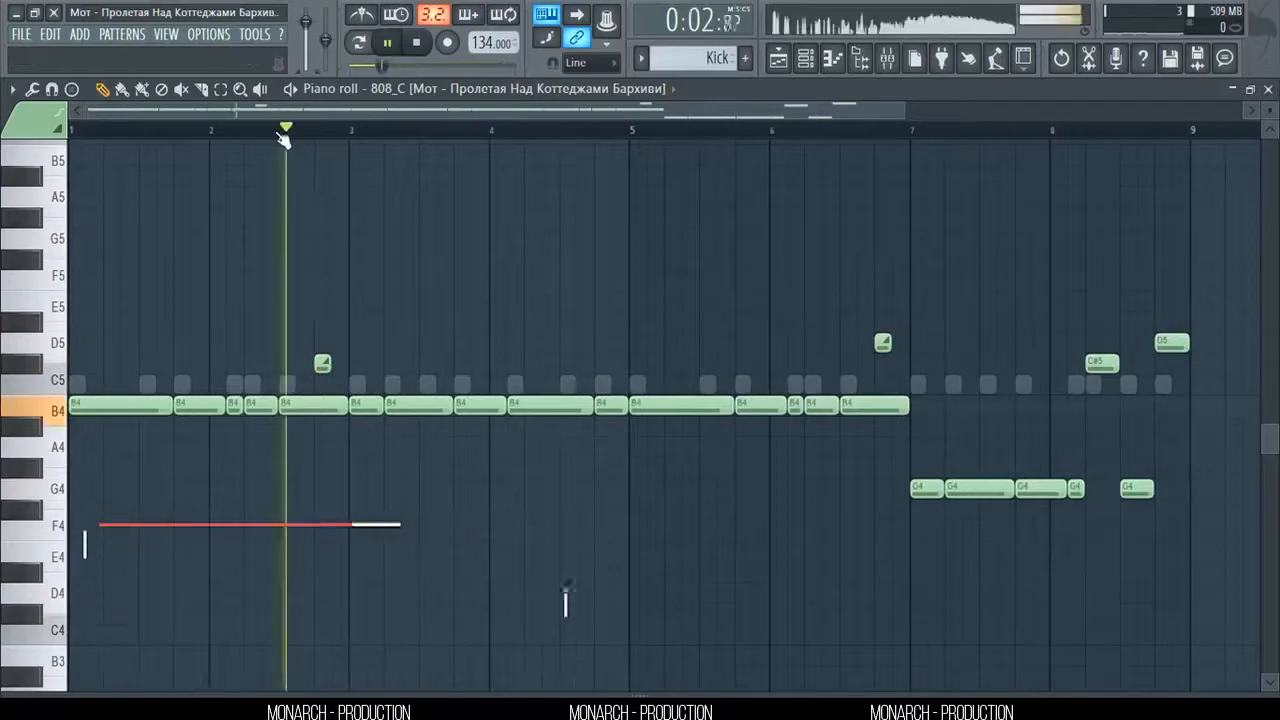
left_click(1268, 88)
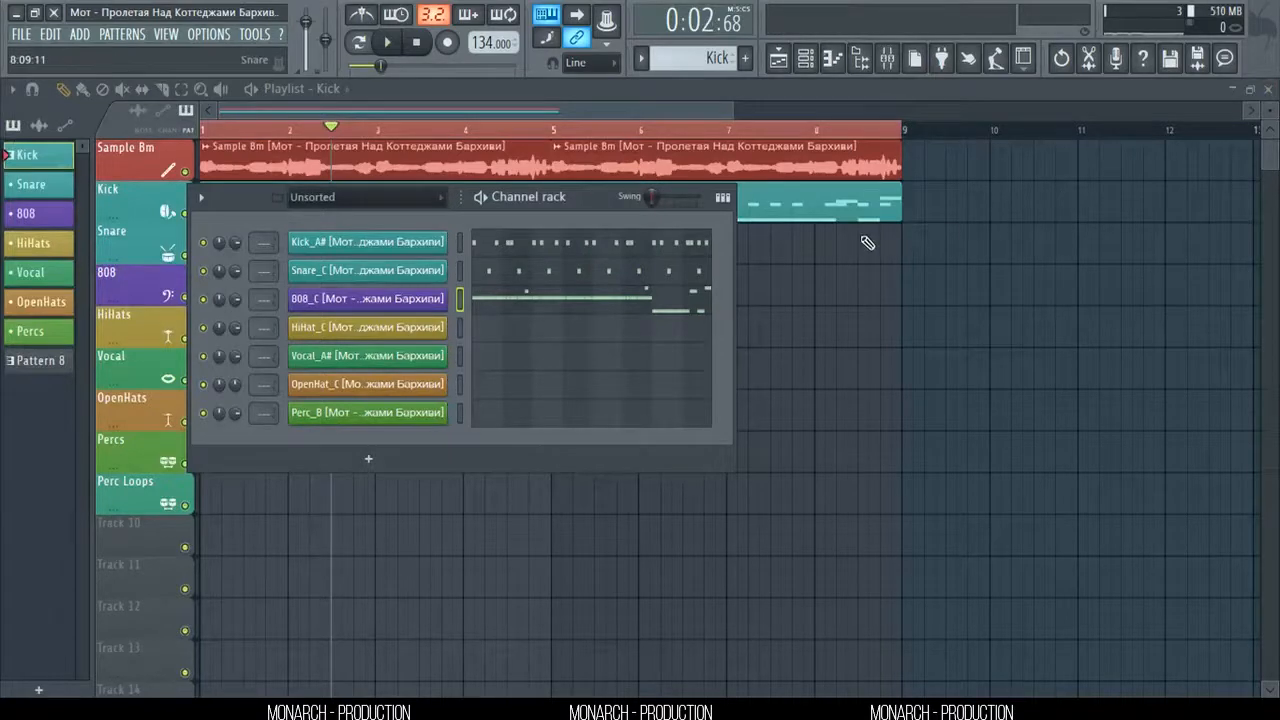
left_click(445, 327)
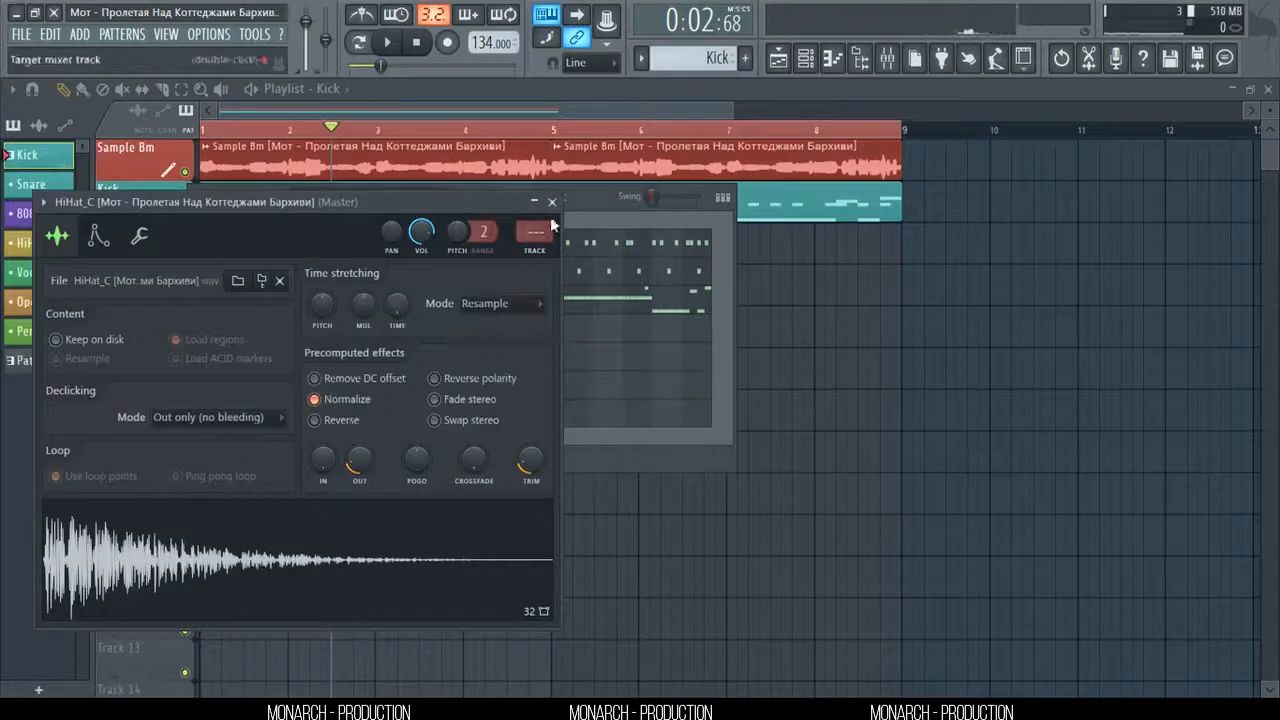
left_click(551, 203)
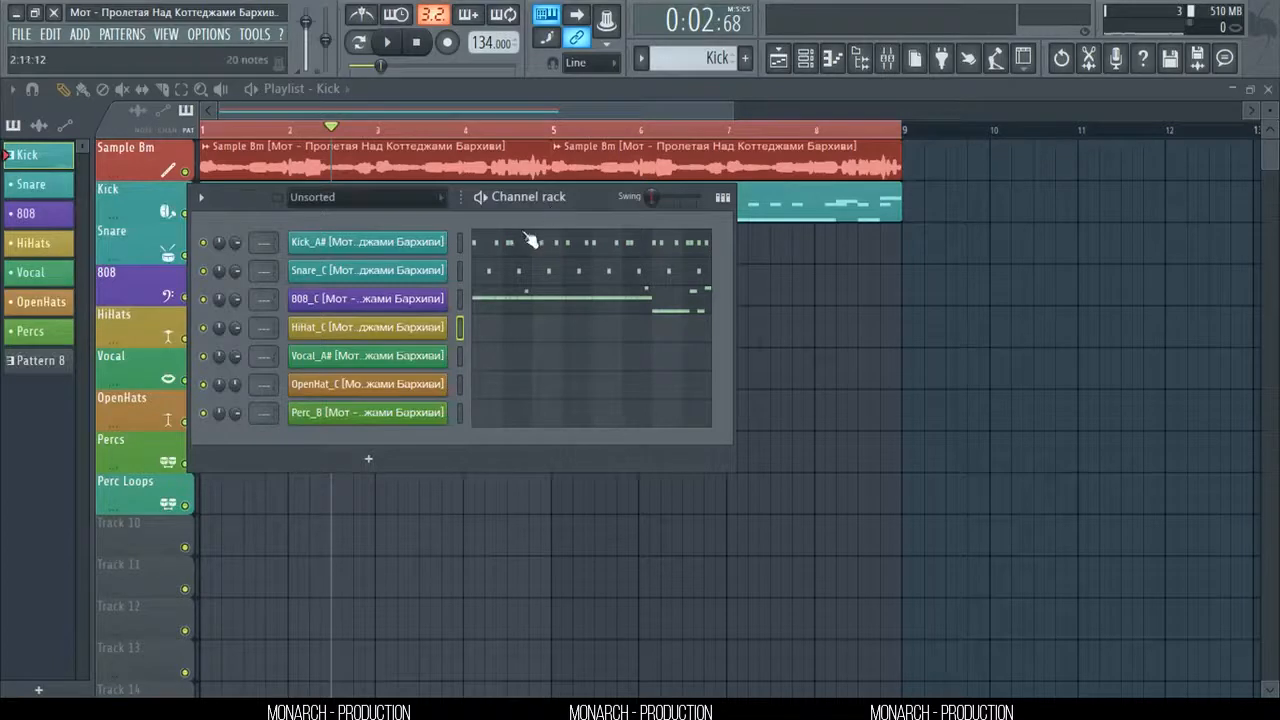
- Add 2-step B4 notes at steps 1, 3, 5 and 7 of bar 1 in the HiHat_C piano roll
left_click(500, 325)
left_click_drag(97, 386, 75, 405)
key("space")
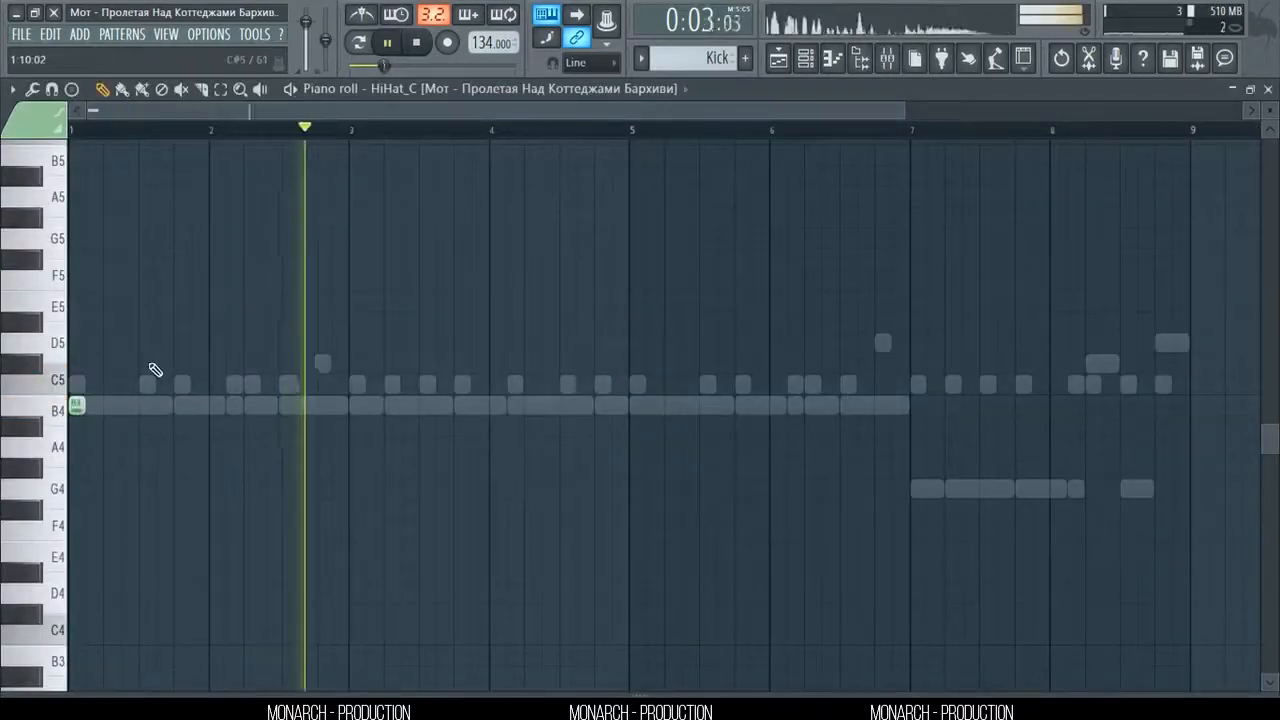
key("space")
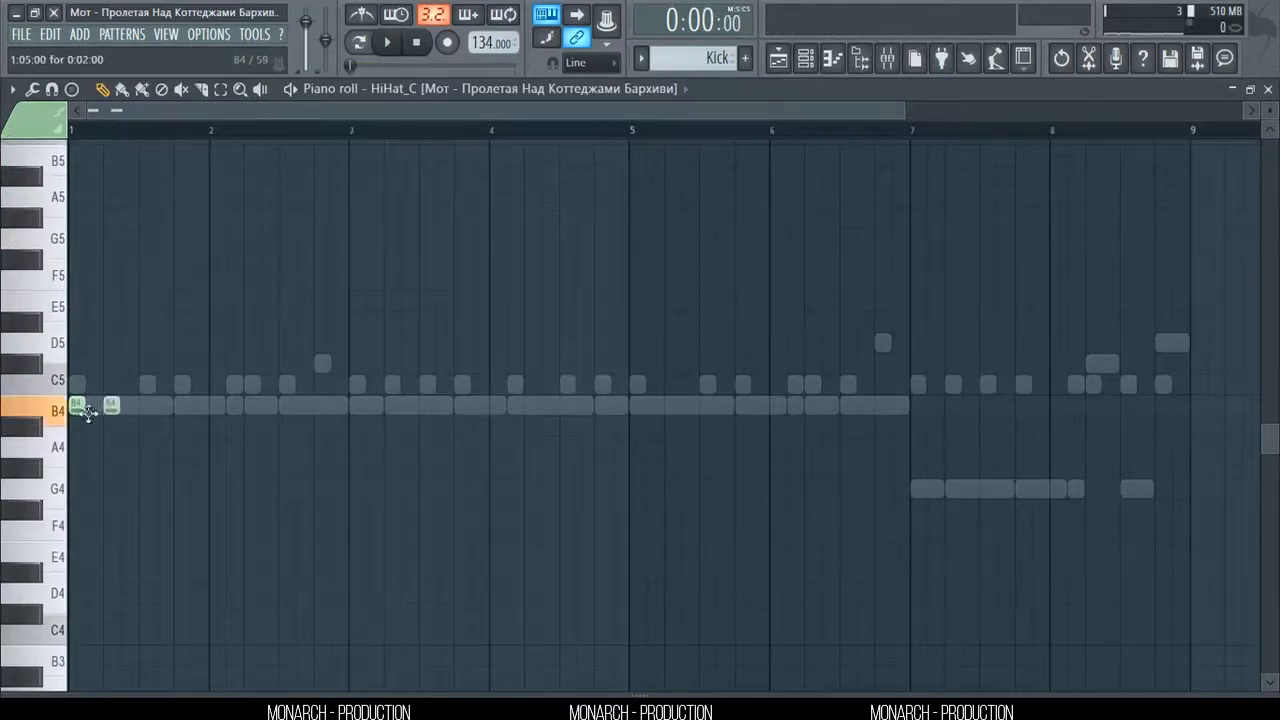
left_click(93, 405)
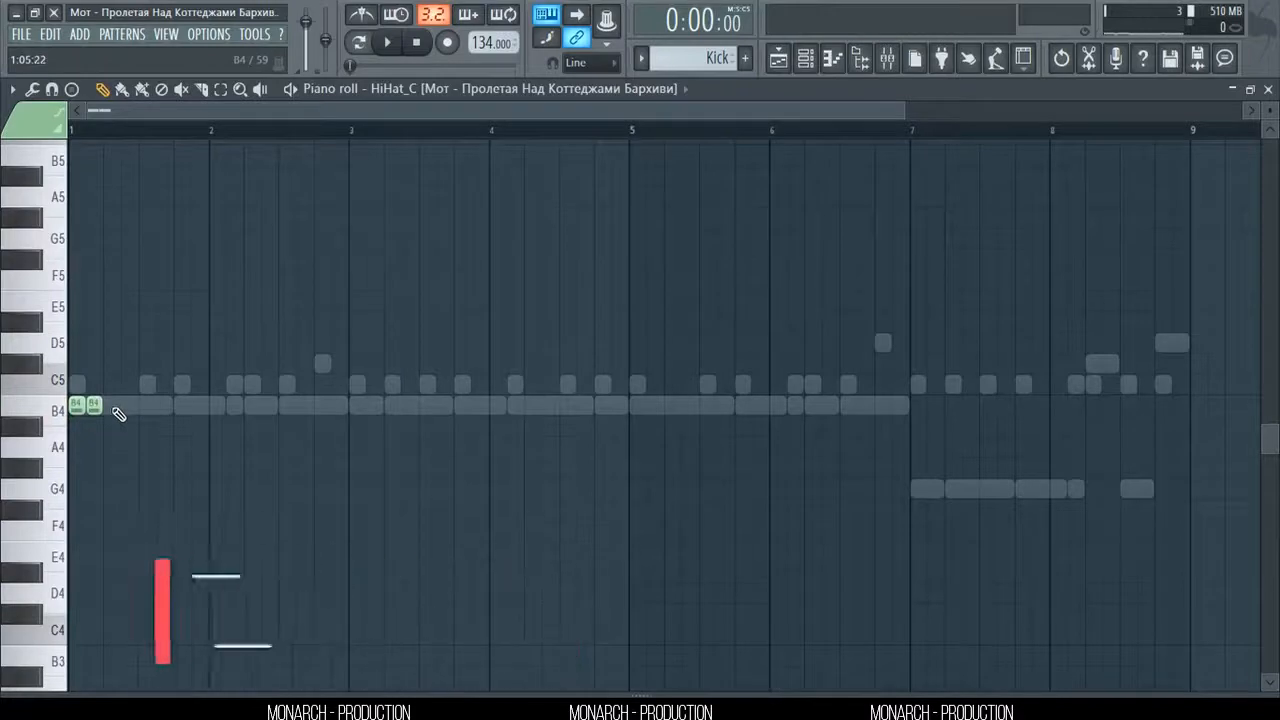
left_click(112, 405)
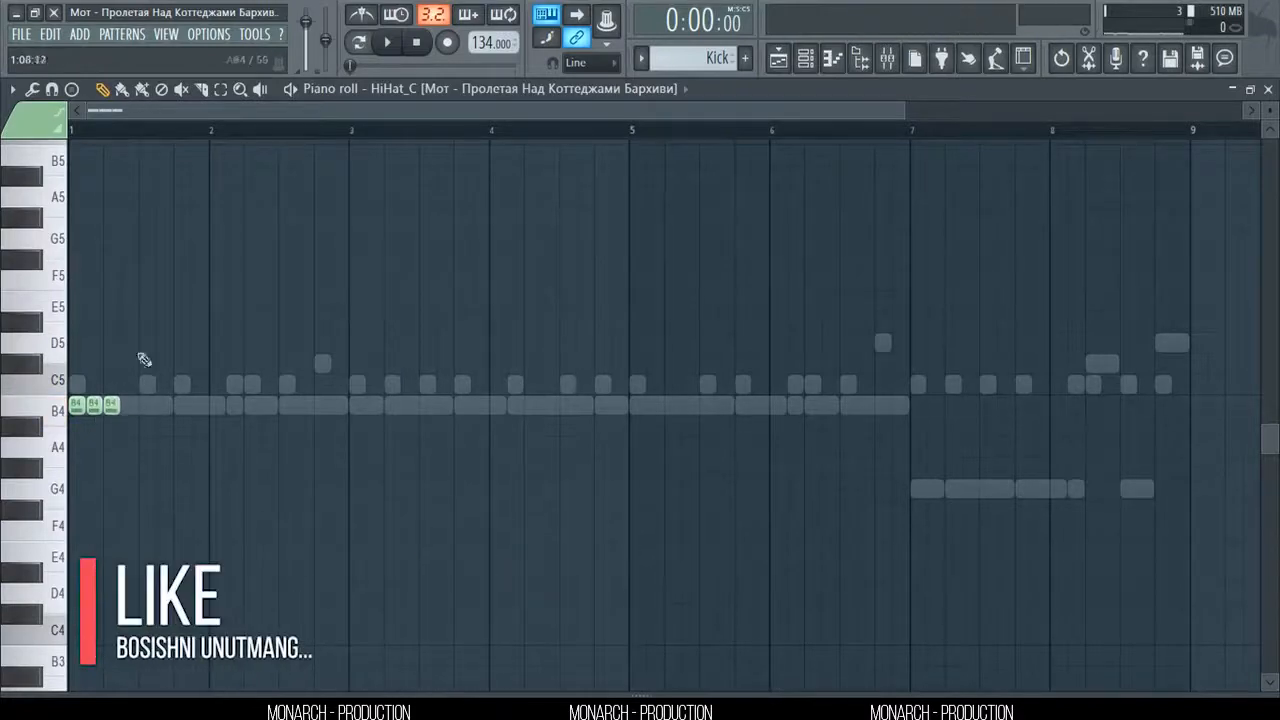
left_click(129, 405)
- Lower the velocity of the second and fourth hi-hat notes in bar 1
left_click_drag(149, 695, 180, 643)
left_click(88, 286)
left_click(123, 286)
- Duplicate the four hi-hat notes repeatedly until they fill all eight bars, and clear the selection
key("ctrl+a")
key("ctrl+b")
key("ctrl+b")
key("ctrl+b")
key("ctrl+b")
key("ctrl+b")
key("ctrl+b")
key("ctrl+b")
key("ctrl+b")
key("ctrl+b")
key("ctrl+b")
key("ctrl+b")
key("ctrl+b")
key("ctrl+b")
key("ctrl+b")
key("ctrl+b")
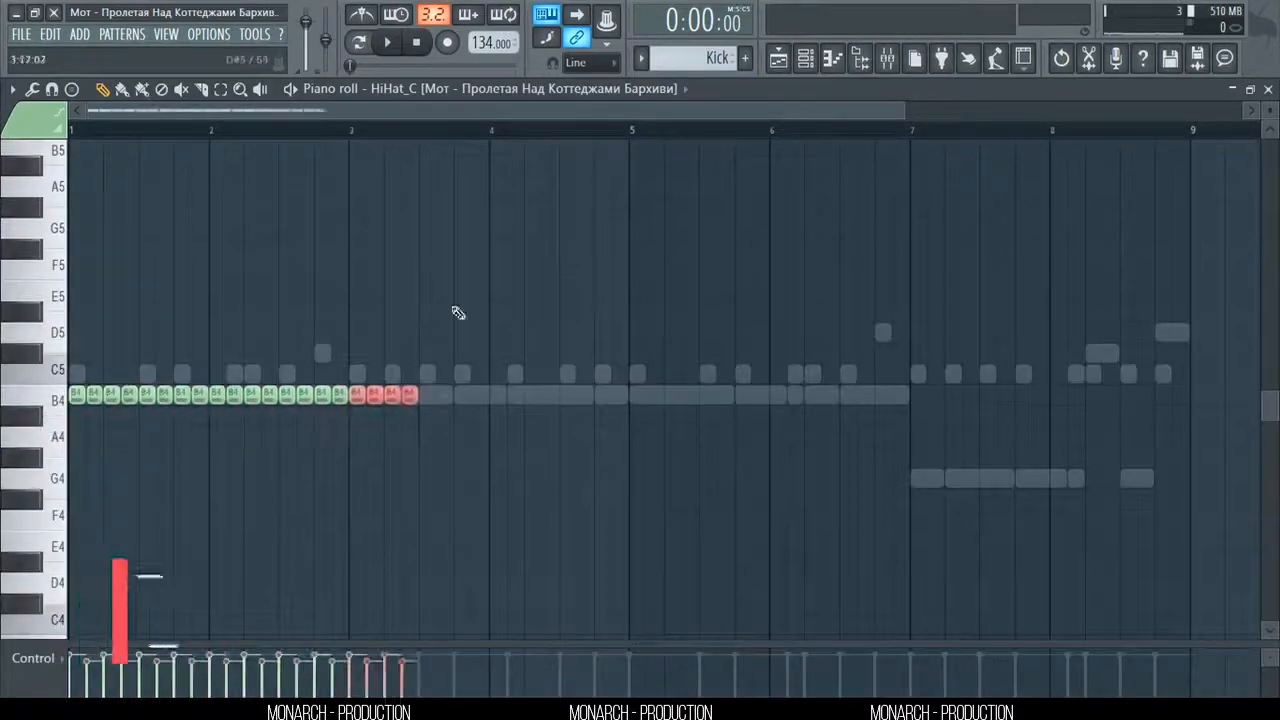
key("ctrl+d")
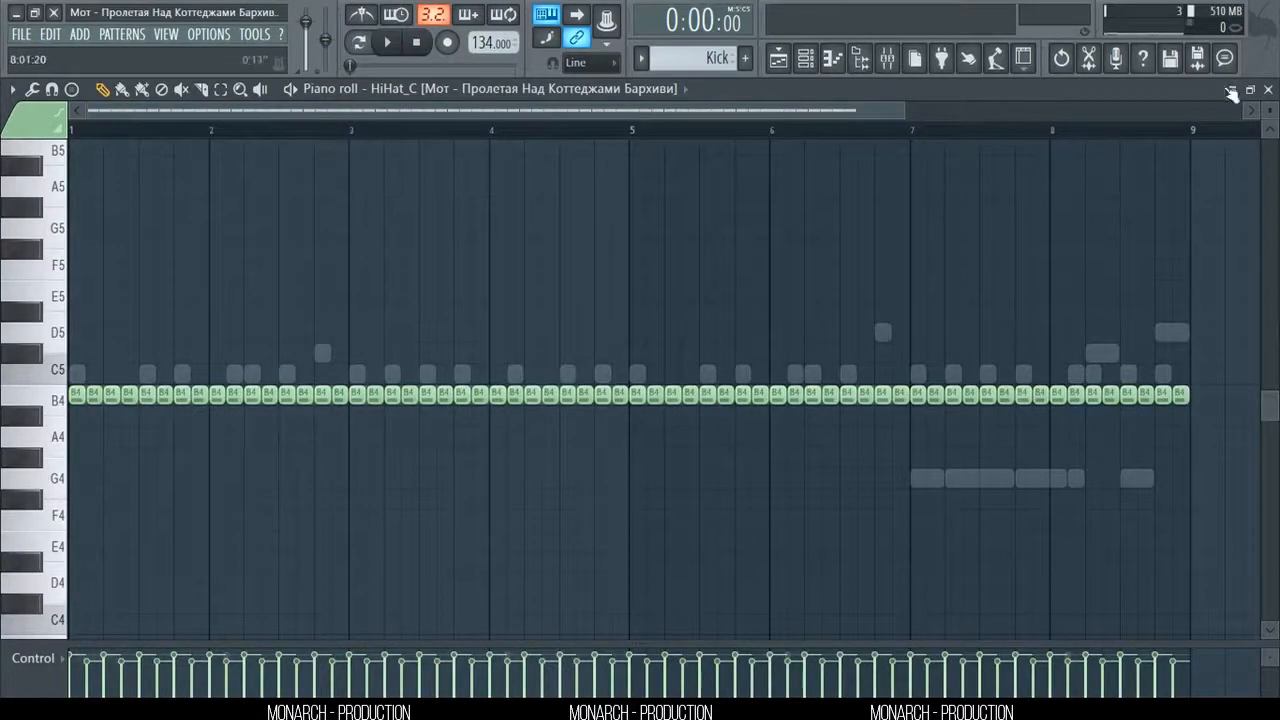
- Play back the eight bars with the hi-hats from the playlist and preview the Vocal_A# sample
left_click(1268, 89)
key("space")
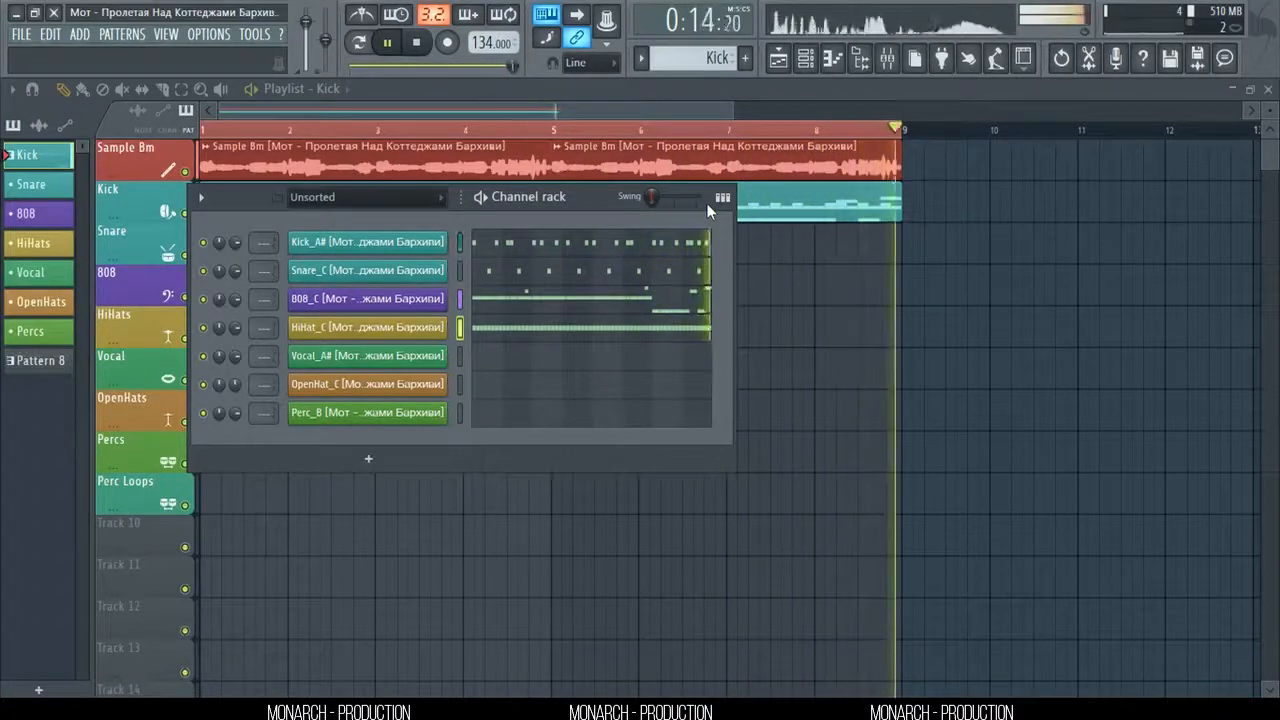
key("space")
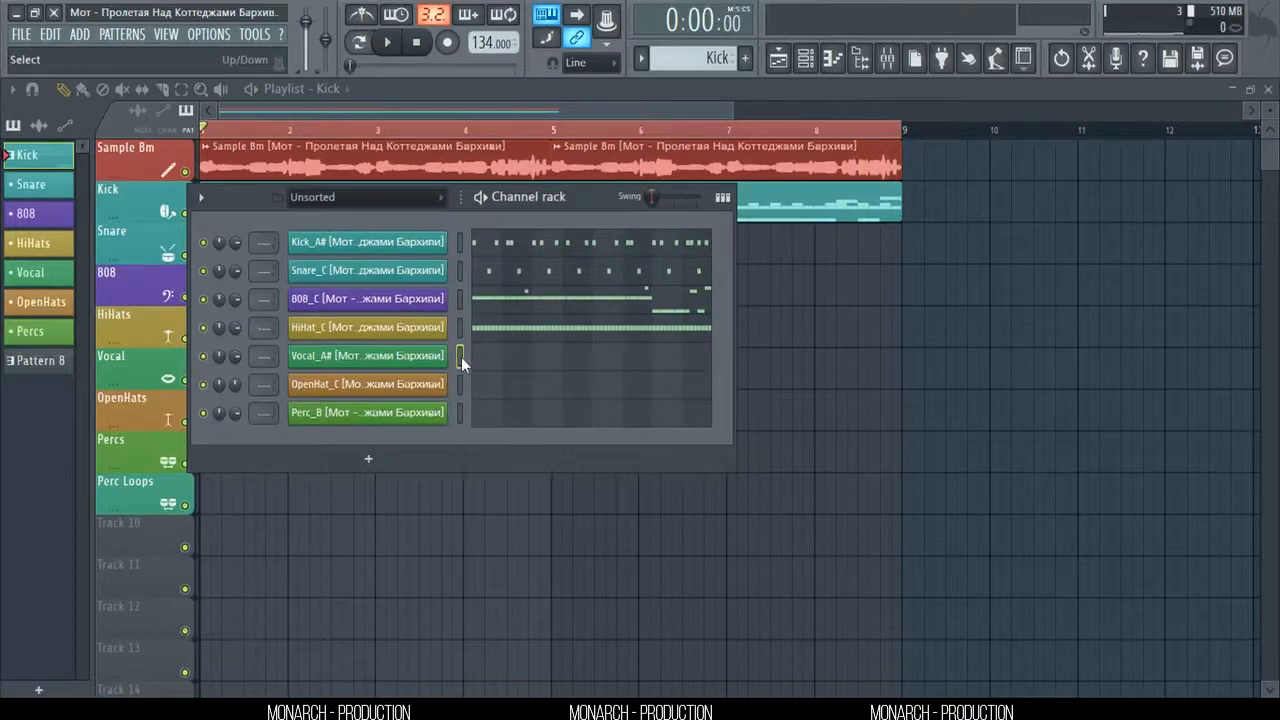
left_click(367, 356)
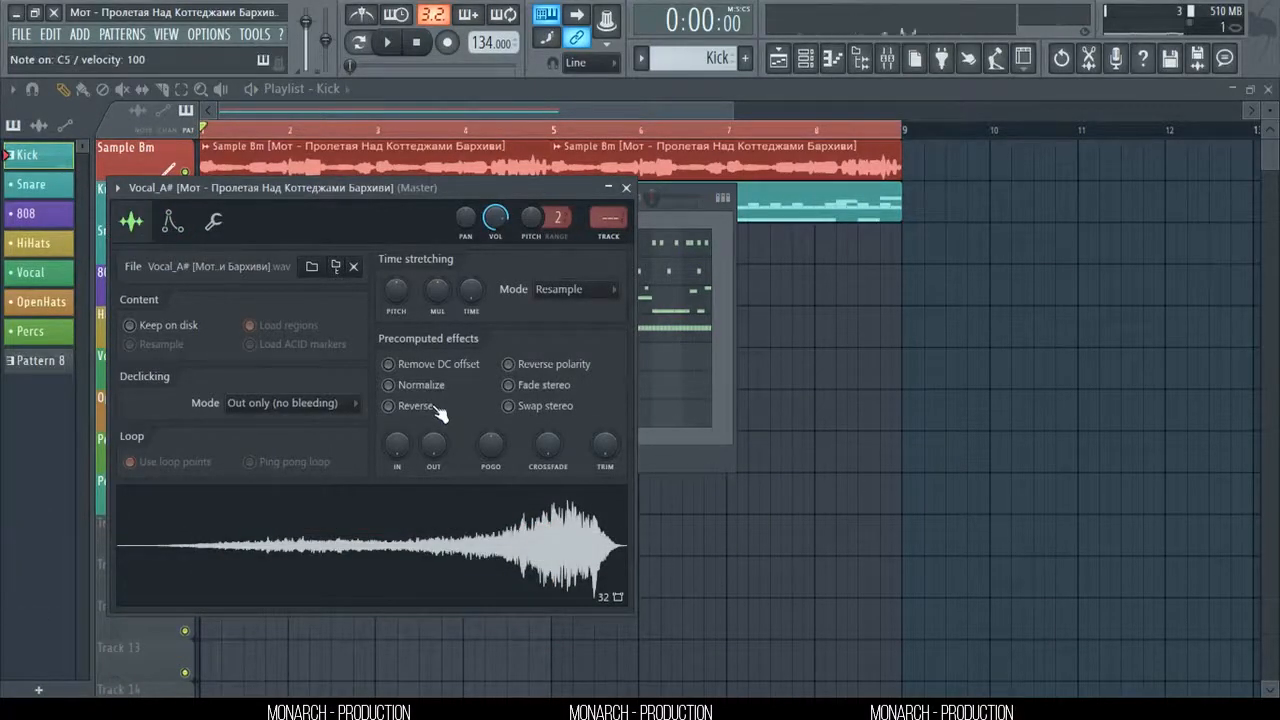
left_click(627, 188)
- Add a 12-step B4 note at bar 2 step 5 in the Vocal_A# piano roll and adjust its velocity, checking playback
left_click(466, 328)
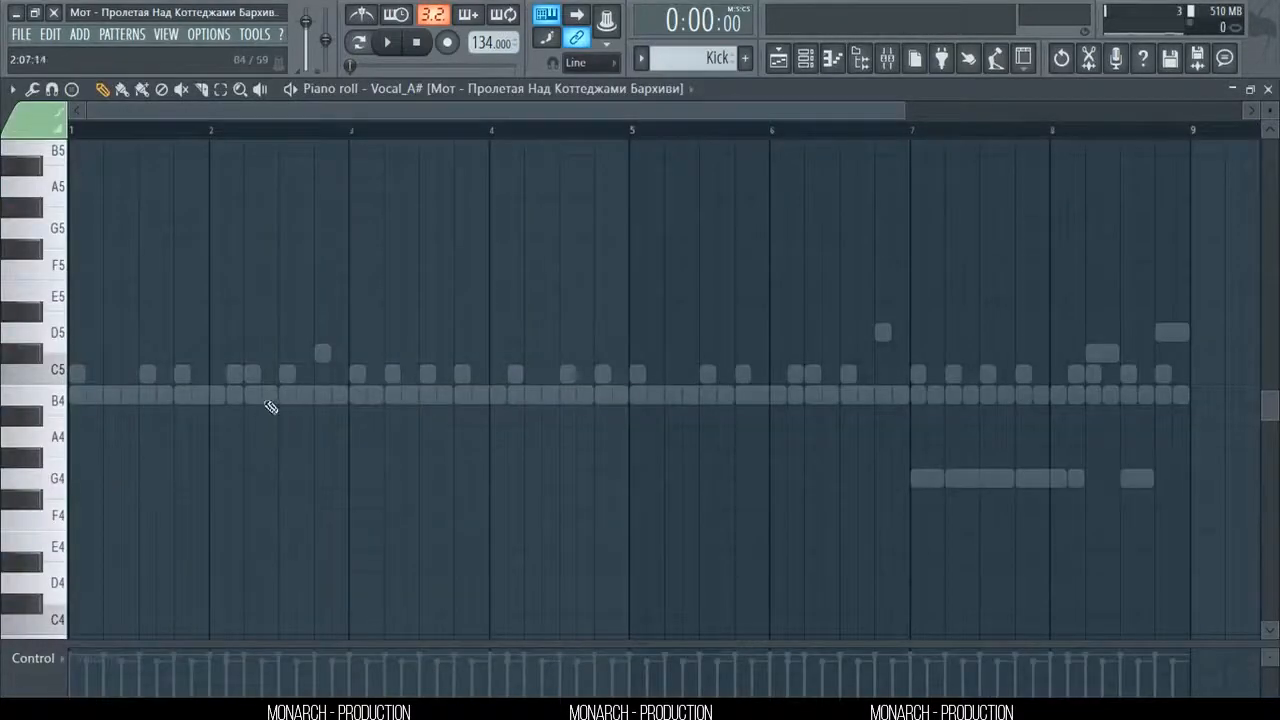
key("space")
left_click_drag(293, 395, 348, 395)
key("space")
key("space")
mouse_move(330, 643)
left_mouse_down()
mouse_move(300, 145)
mouse_move(330, 628)
left_mouse_up()
key("space")
left_click(245, 214)
key("space")
- Add 12-step B4 vocal notes at step 5 of bar 4 and bar 1
left_click(515, 391)
left_click_drag(515, 391, 531, 391)
left_click(130, 393)
left_click_drag(177, 392, 159, 393)
- Lower the velocities of the bar 1 and bar 2 vocal notes, keeping bar 1 the quieter one
left_click_drag(165, 628, 150, 145)
left_click(105, 281)
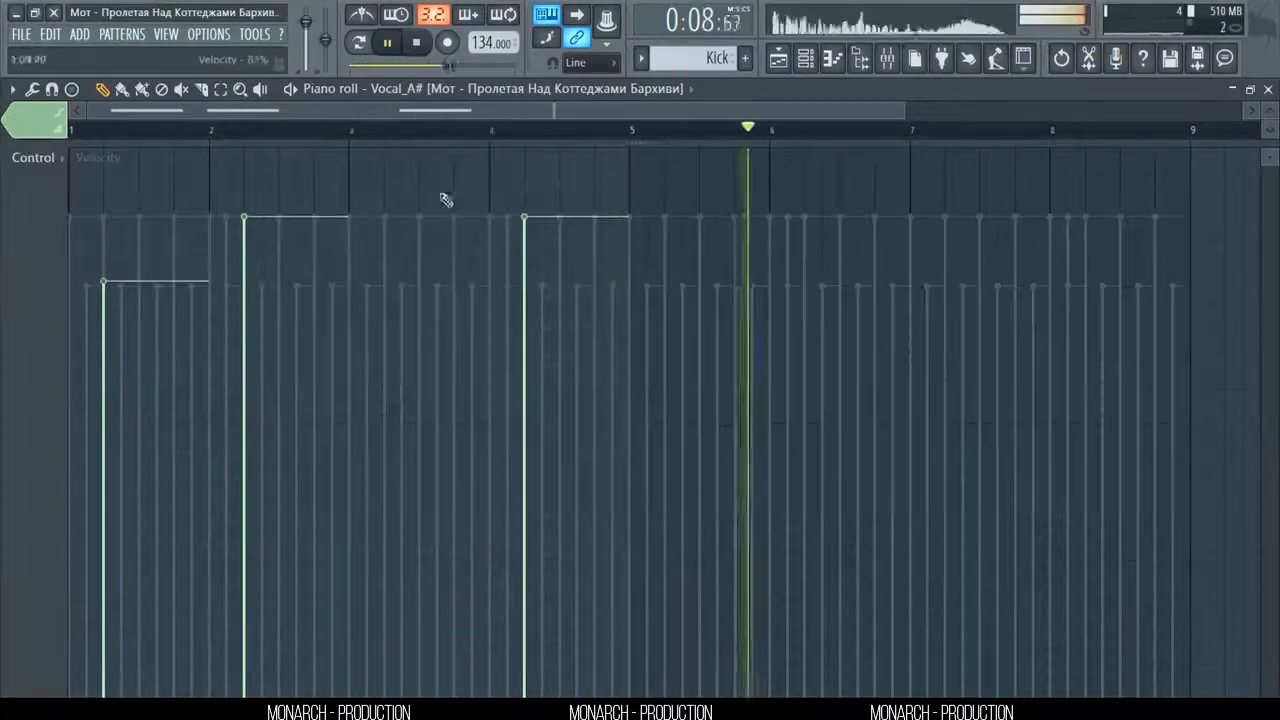
left_click(246, 251)
left_click_drag(290, 144, 320, 613)
- Add a 12-step B4 vocal note at bar 3 step 5 and duplicate the vocal notes of bars 1–4 into bars 5–8
left_click(389, 396)
key("space")
key("ctrl+b")
key("space")
key("space")
key("ctrl+d")
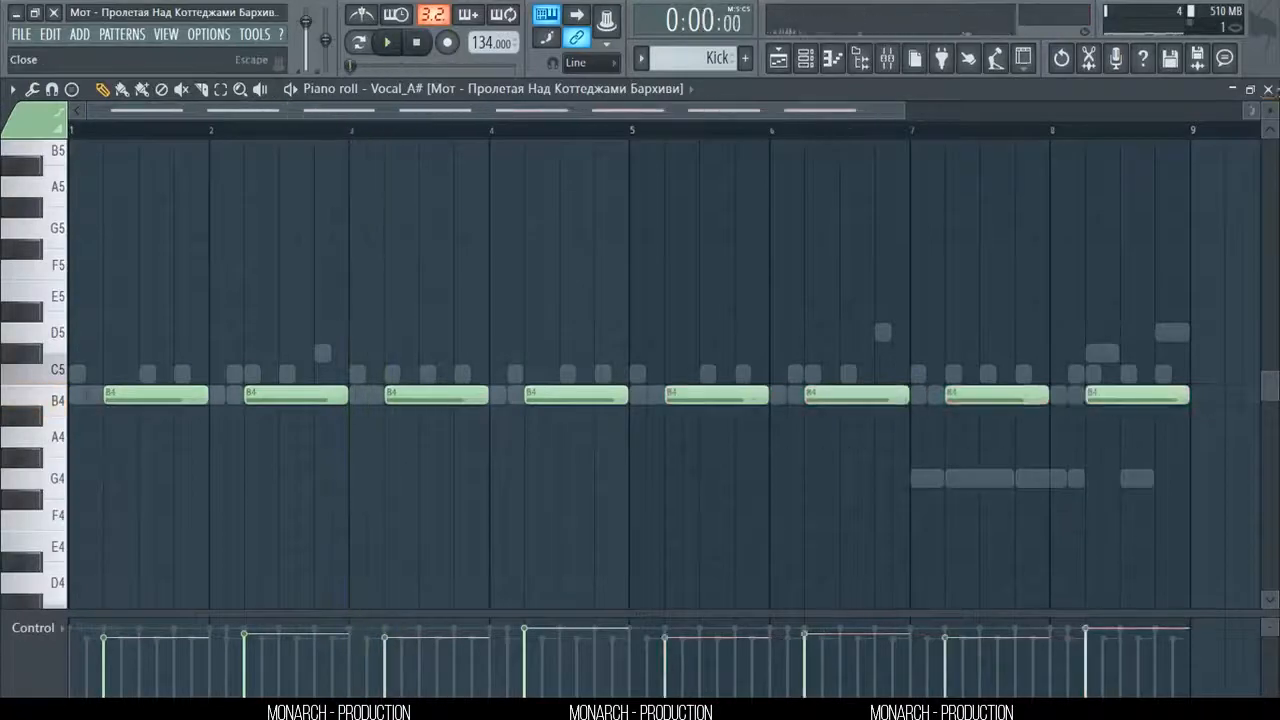
- Close the vocal piano roll and preview the OpenHat_C sample
left_click(1268, 89)
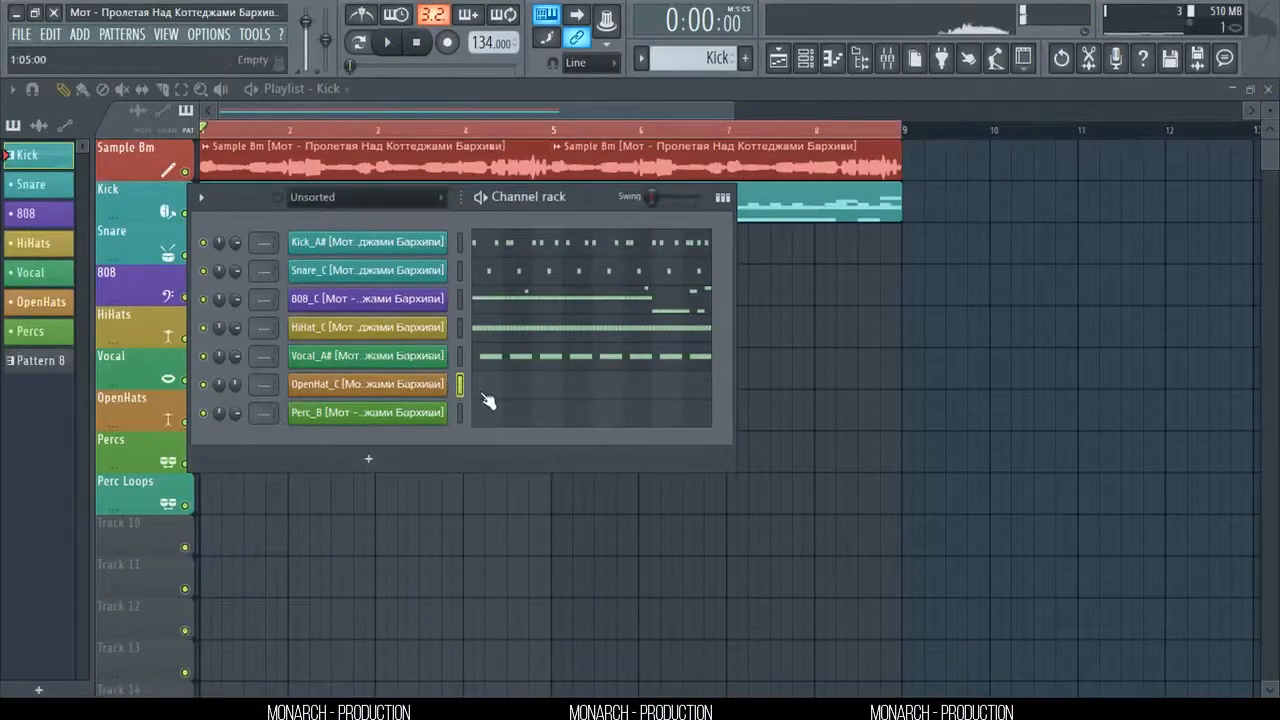
left_click(390, 386)
left_click(698, 110)
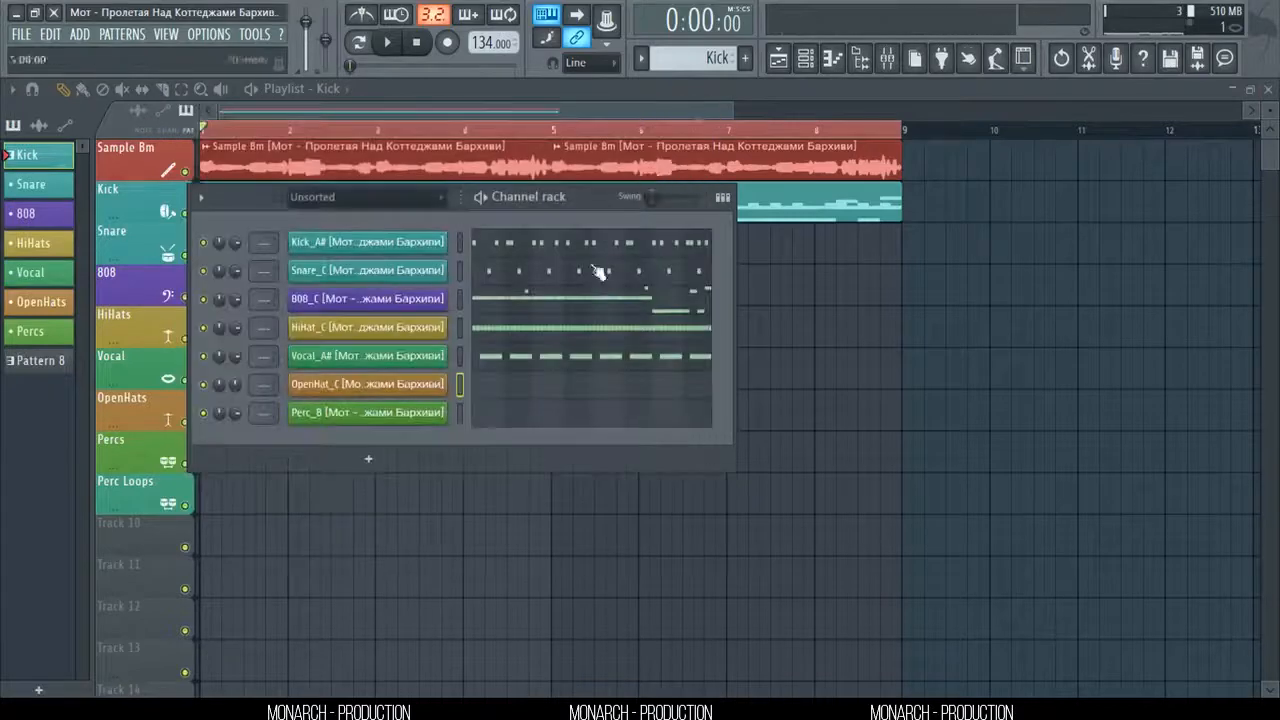
- Add a 4-step C5 note at bar 1 step 1 in the OpenHat_C piano roll and set its velocity to about 88%
left_click(520, 400)
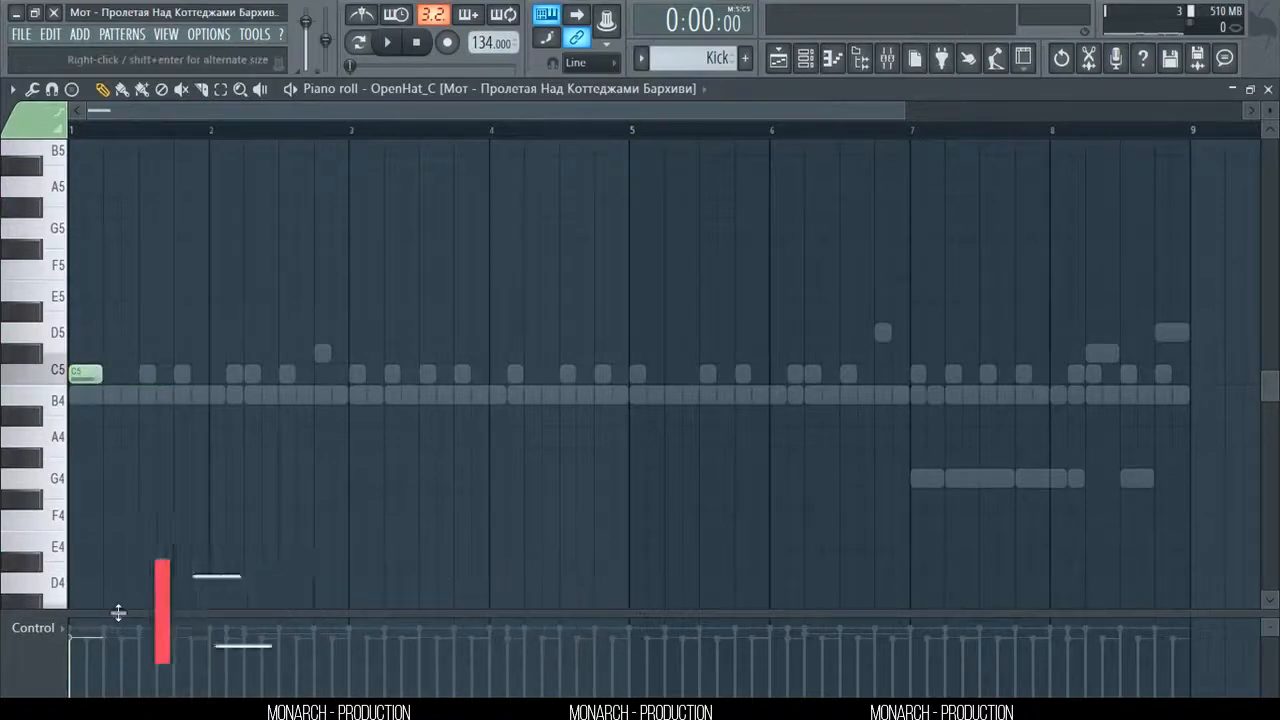
left_click_drag(117, 611, 44, 246)
left_click(70, 216)
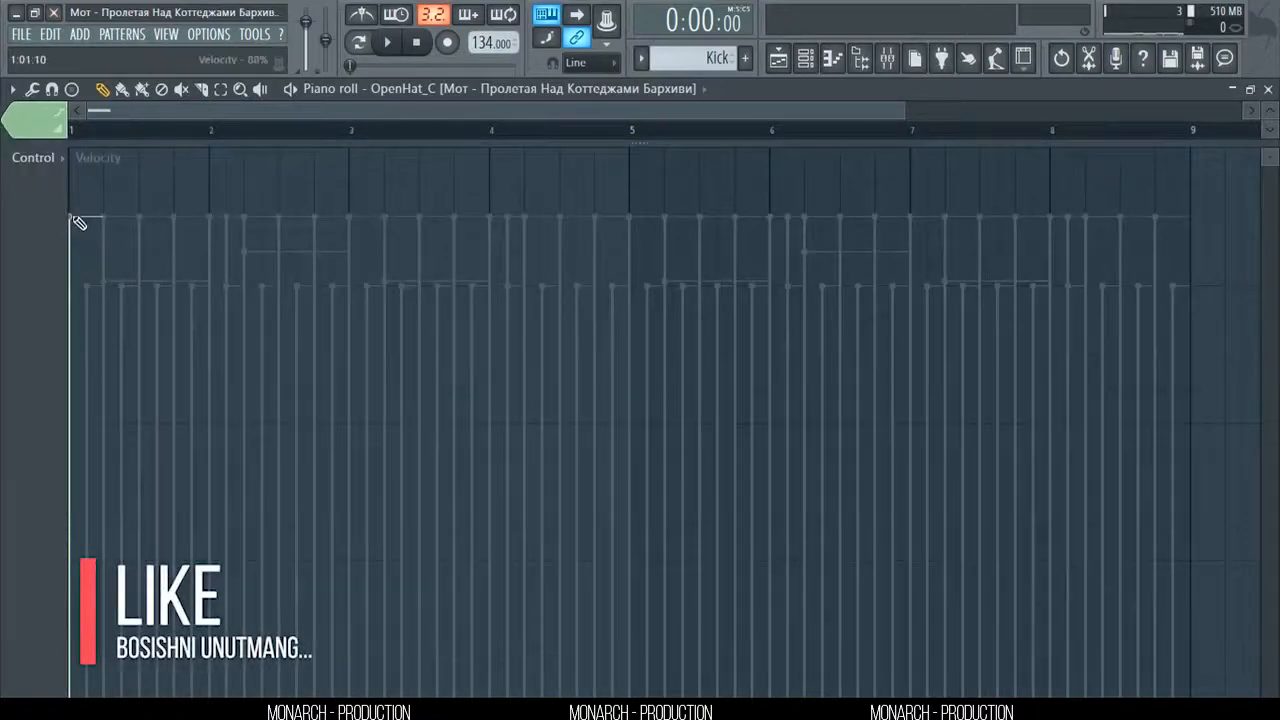
- Add 4-step C5 open-hat notes at the start of bars 3, 5 and 7, then close the piano roll
left_click_drag(135, 163, 151, 656)
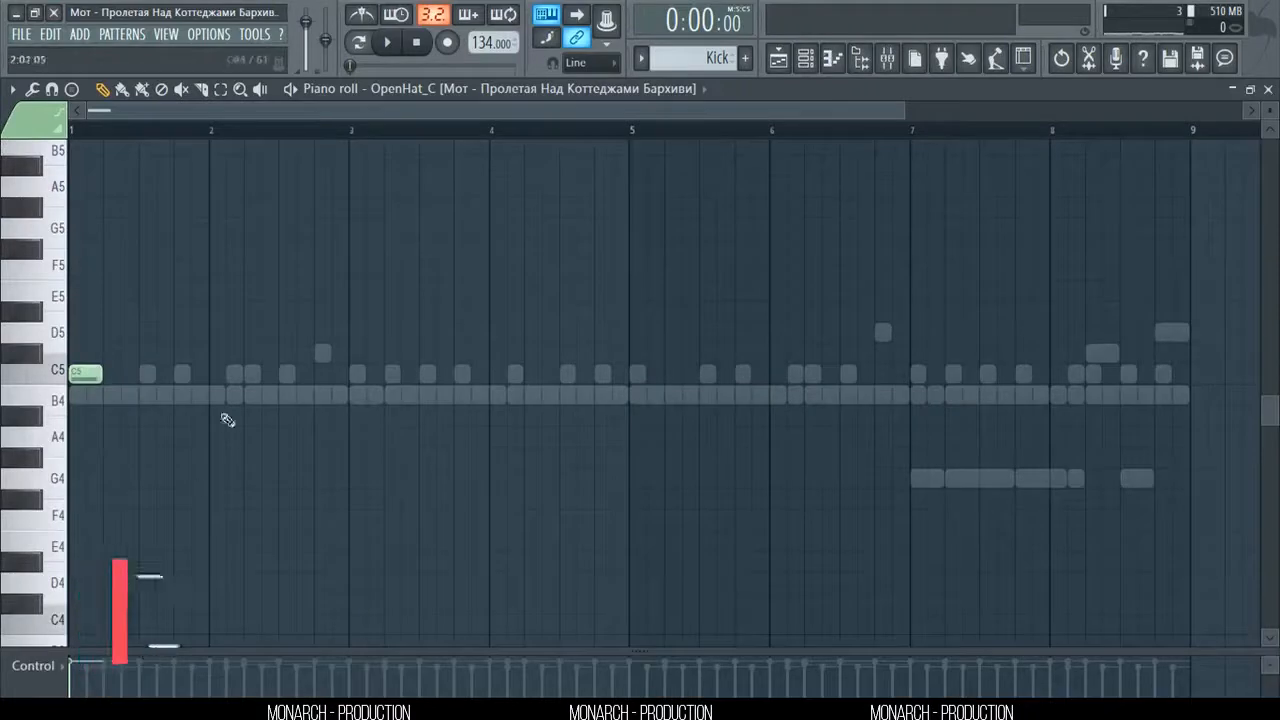
left_click(355, 376)
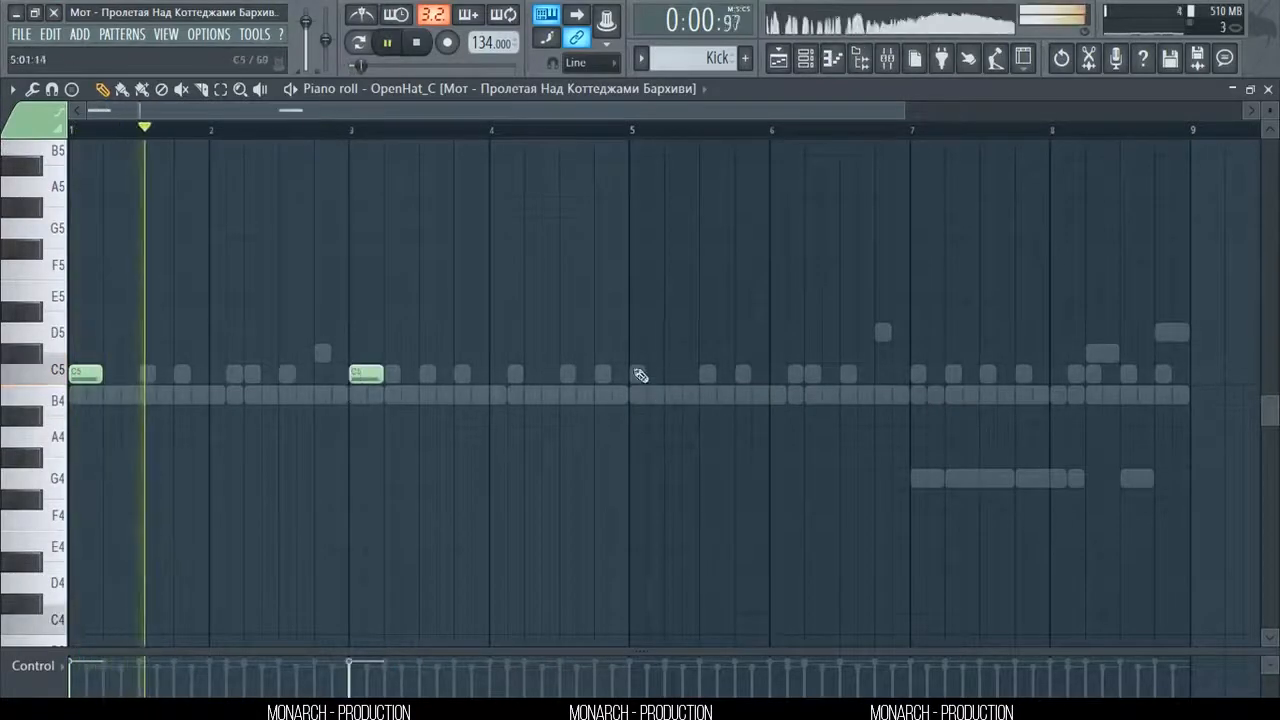
left_click(638, 376)
left_click(912, 378)
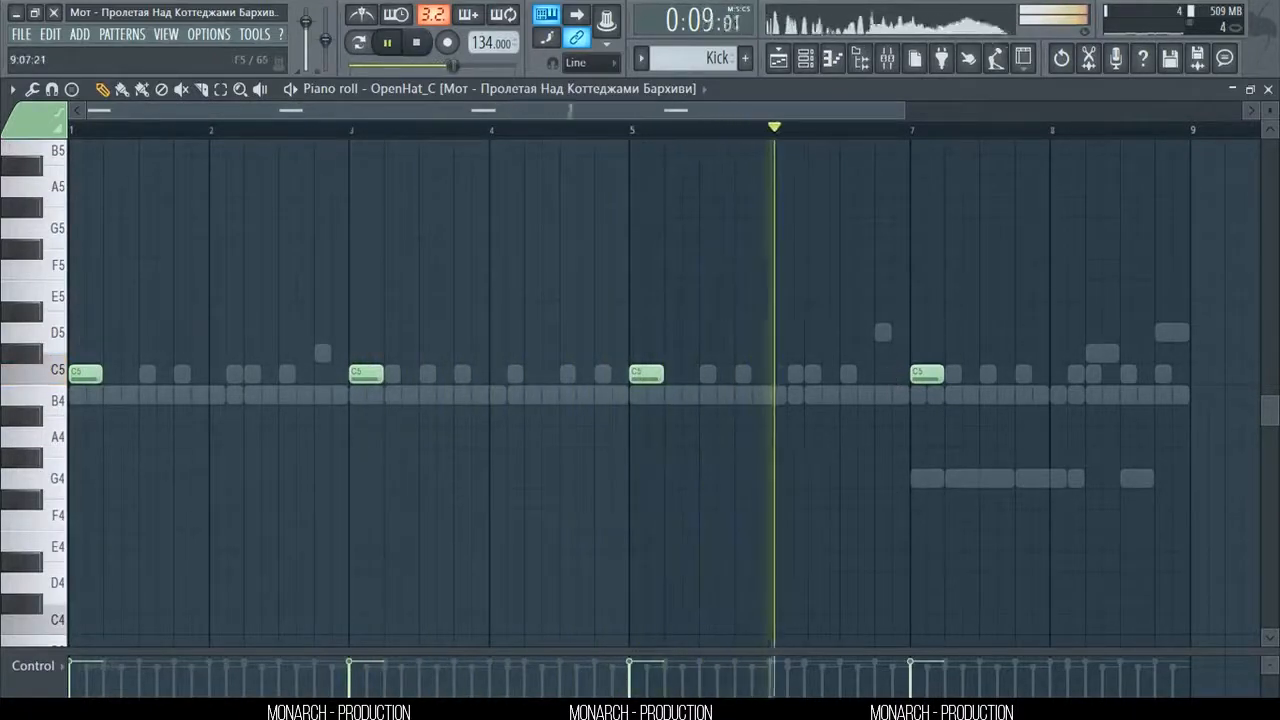
left_click(1272, 90)
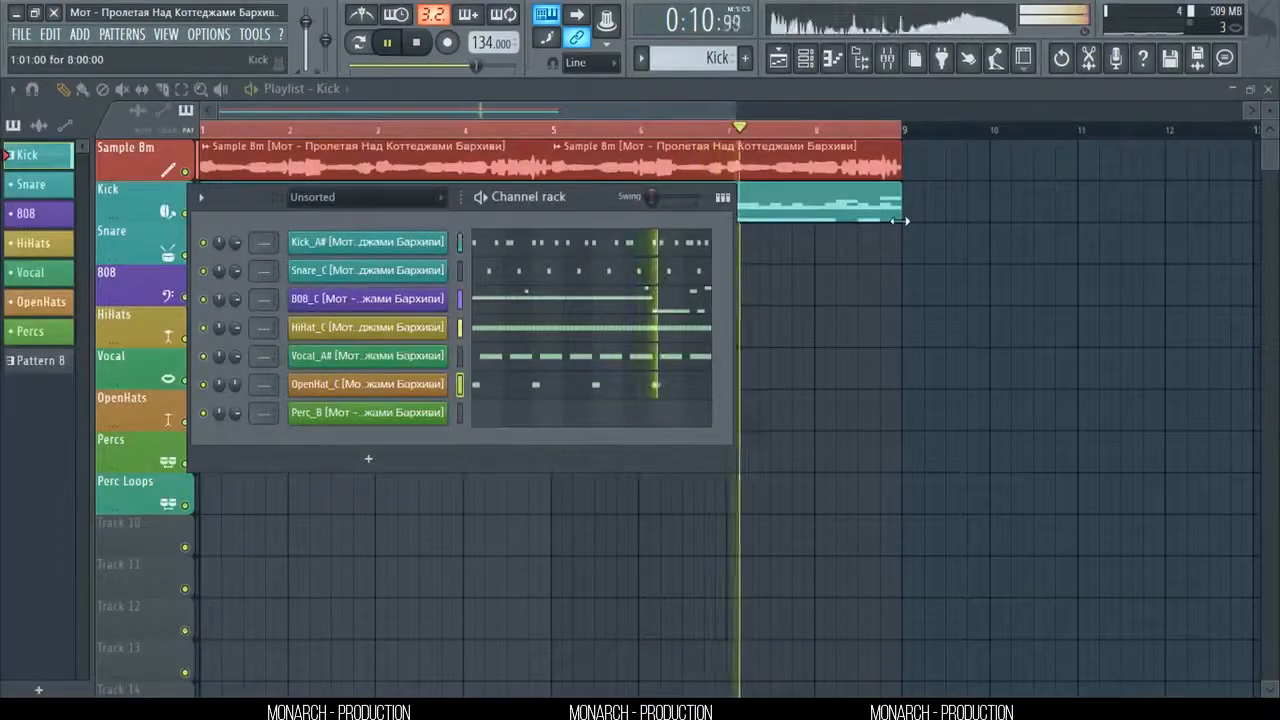
- Delete the vocal notes in bars 1, 3, 5 and 7, audition the result, and close the vocal piano roll
left_click(492, 360)
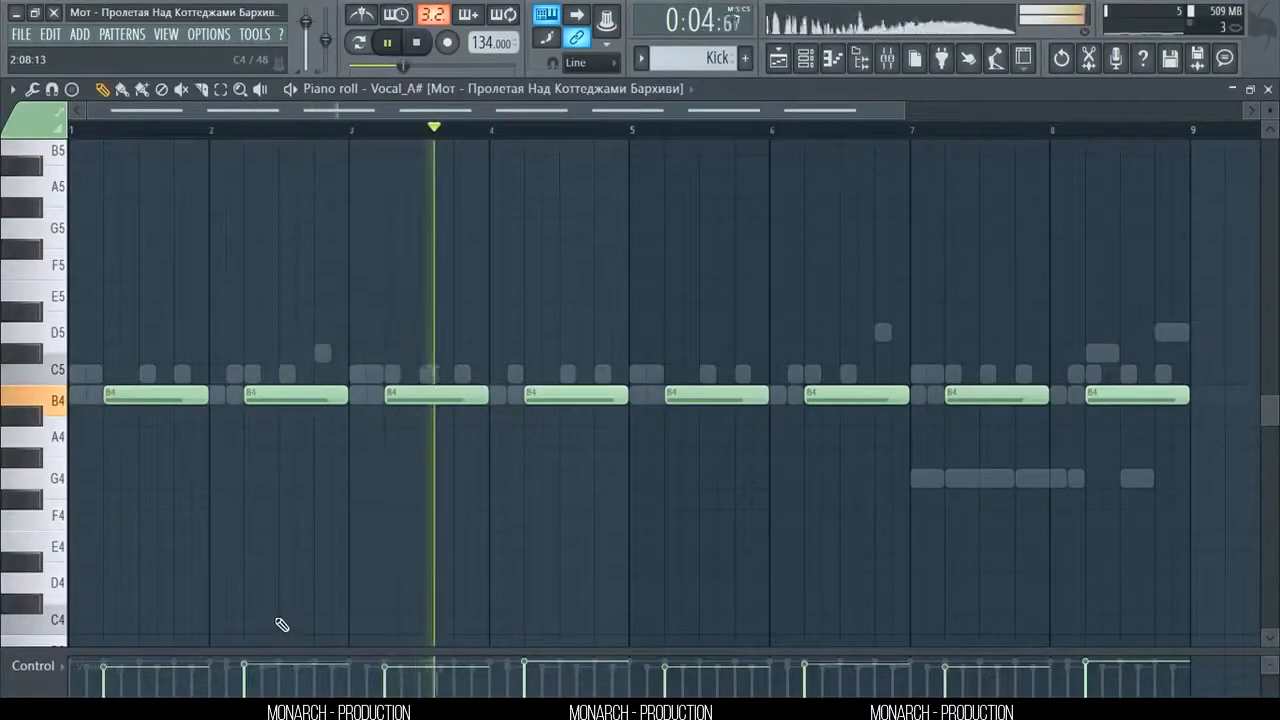
key("space")
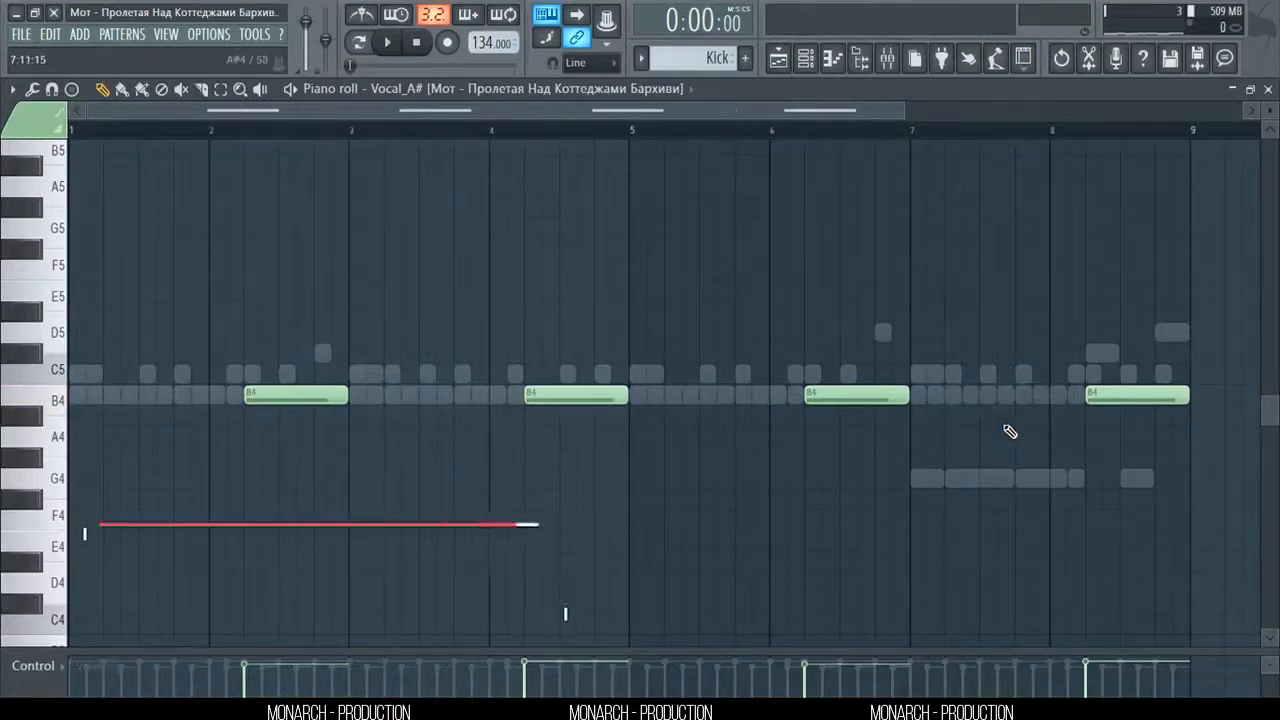
key("space")
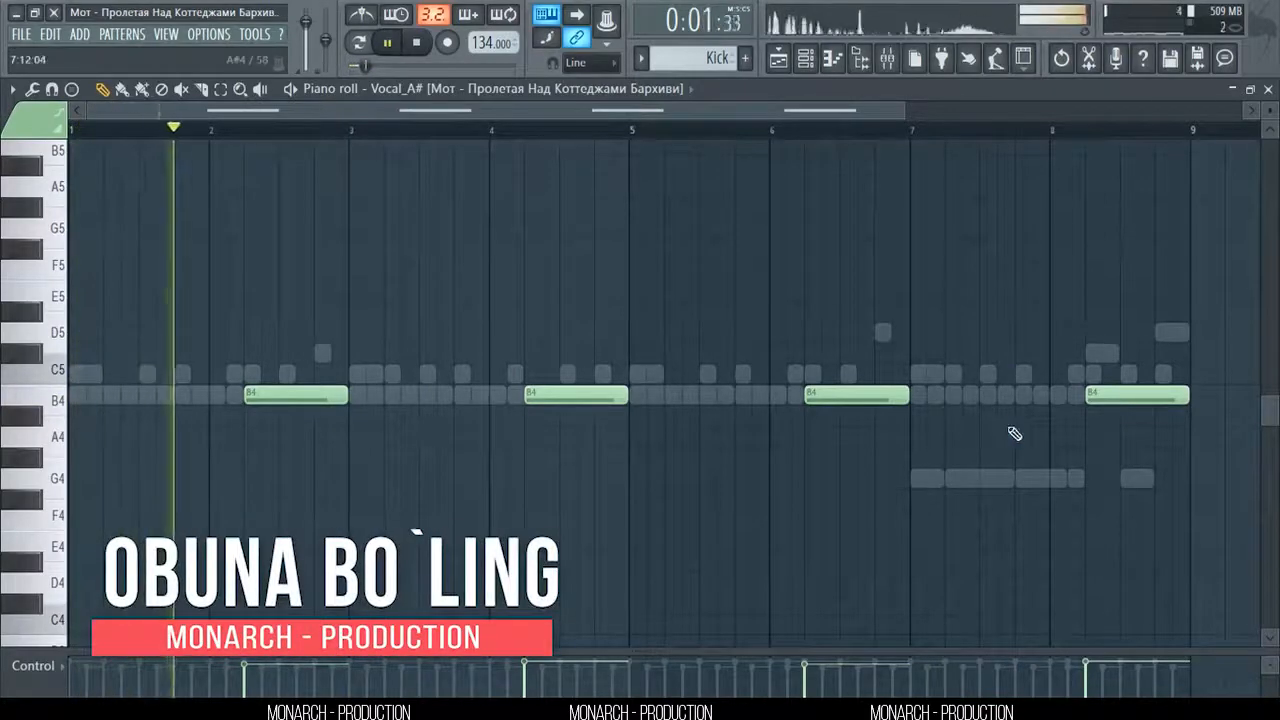
left_click(1268, 90)
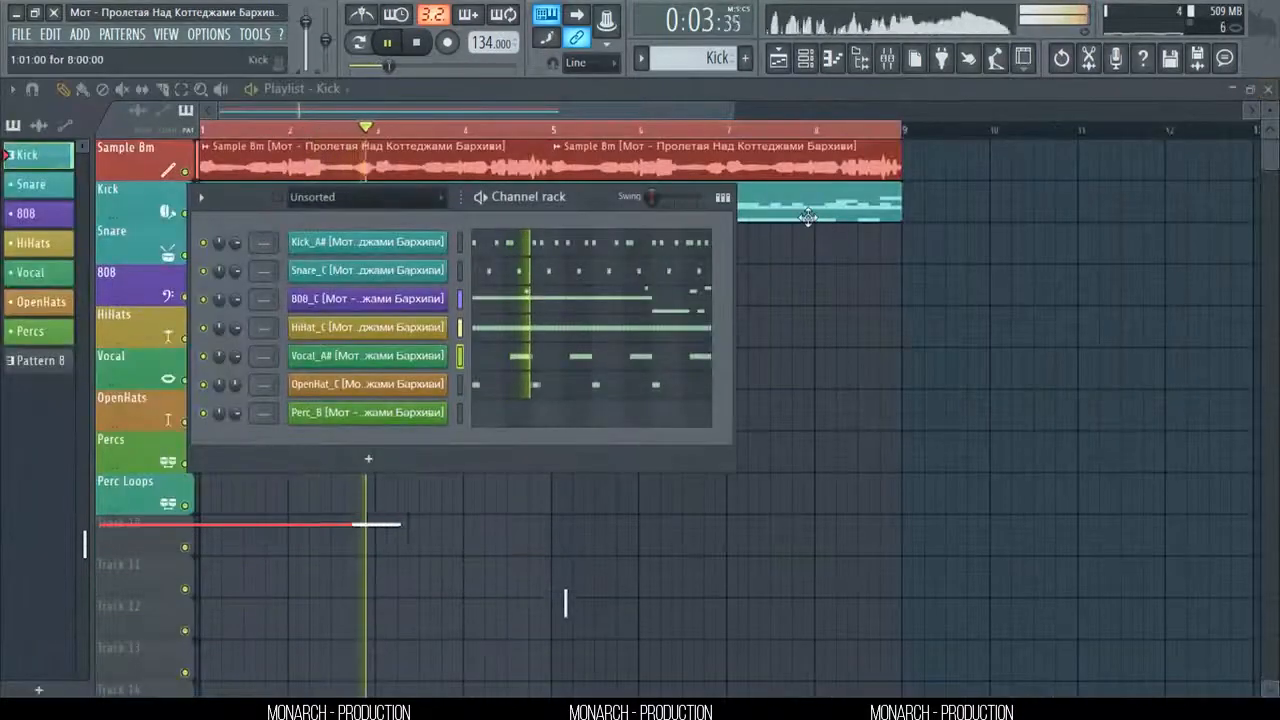
key("space")
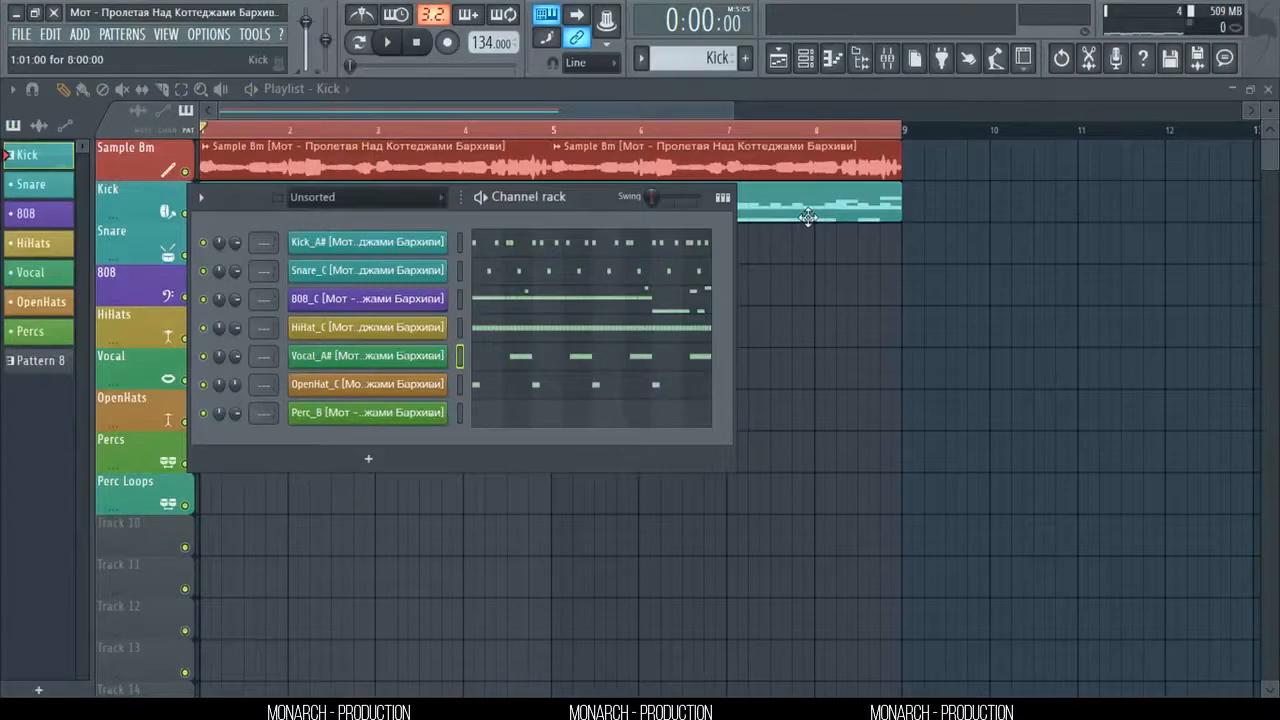
- Preview the Perc_B sample in its channel settings and open the Perc_B piano roll
left_click(460, 416)
left_click(428, 414)
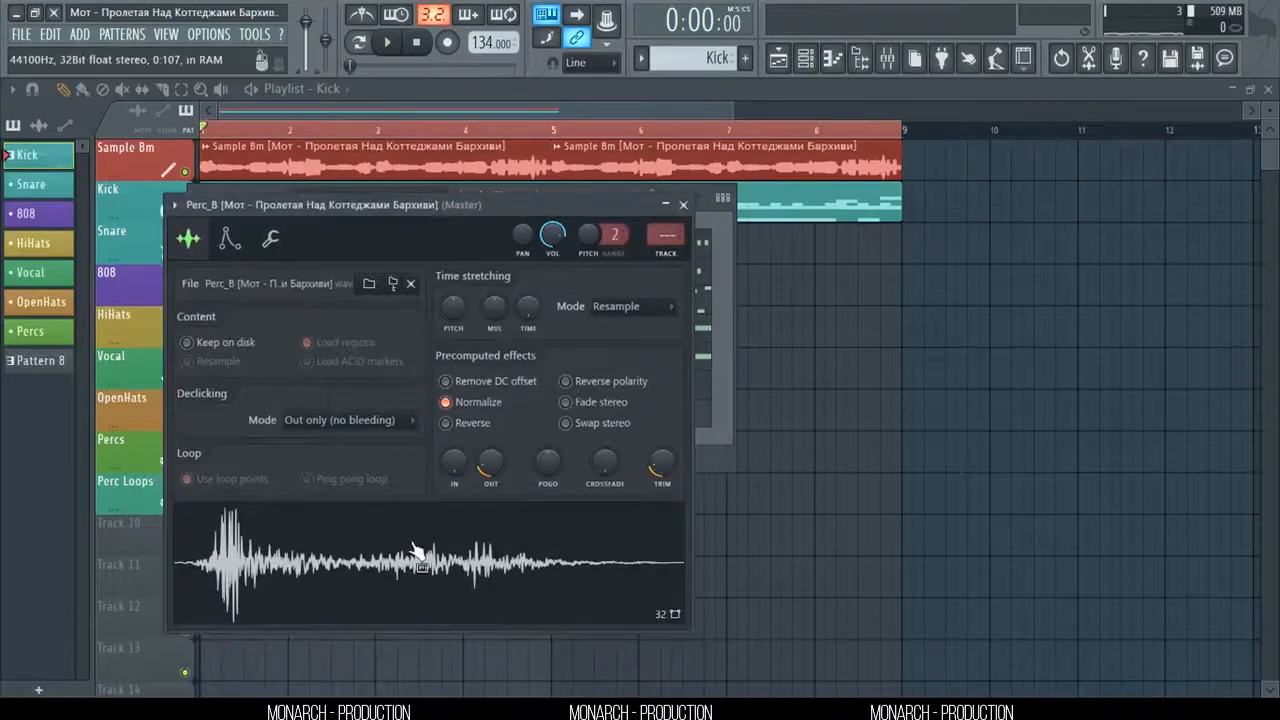
left_click(683, 205)
left_click(500, 420)
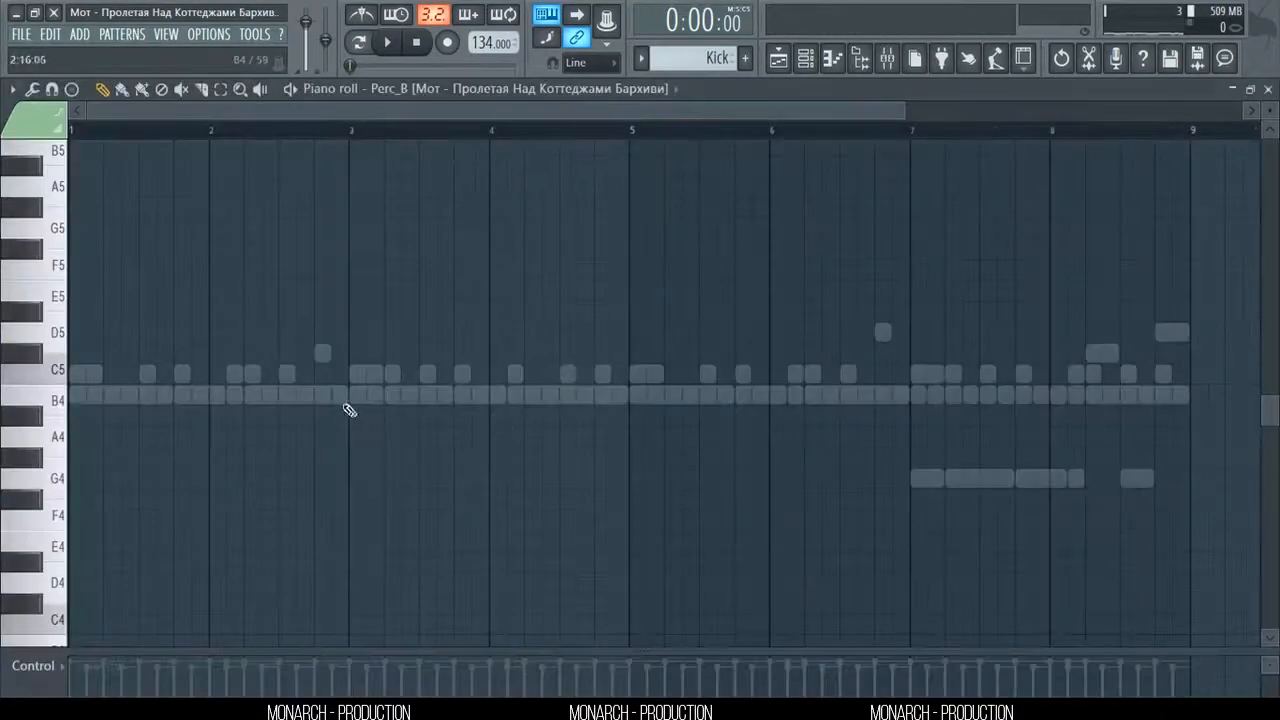
- Draft a bar 1 Perc_B phrase of 2-step notes: B4 at steps 1, 5, 9 and 15, A#4 at steps 3 and 13
scroll(207, 379, "down", 1)
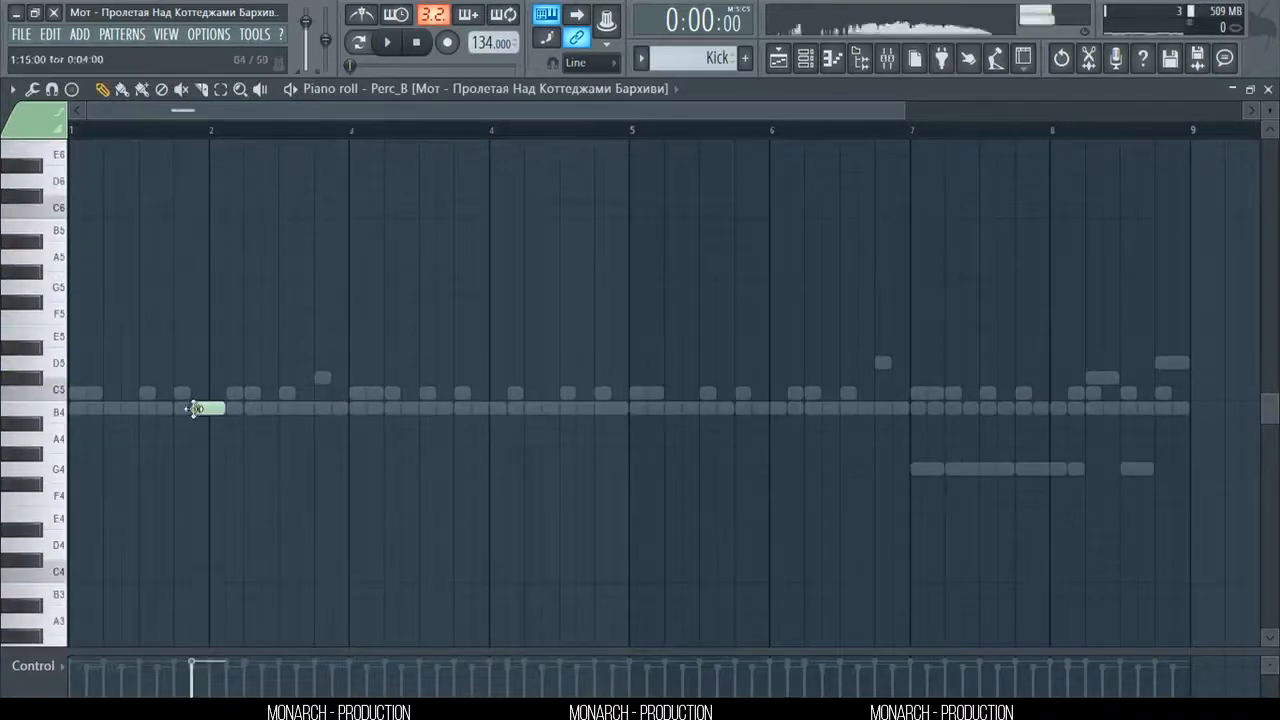
key("space")
left_click_drag(902, 110, 293, 110)
key("space")
left_click_drag(672, 406, 603, 406)
key("space")
key("space")
left_click(500, 410)
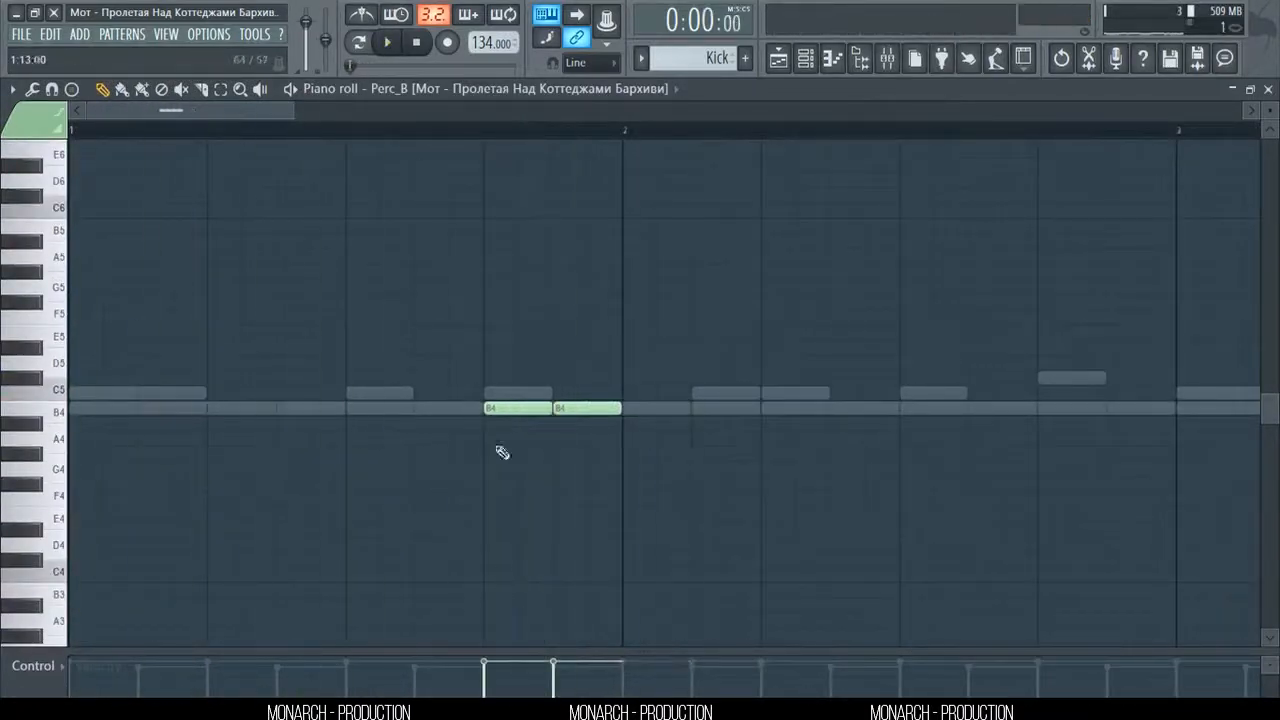
left_click_drag(500, 408, 500, 423)
left_click(349, 407)
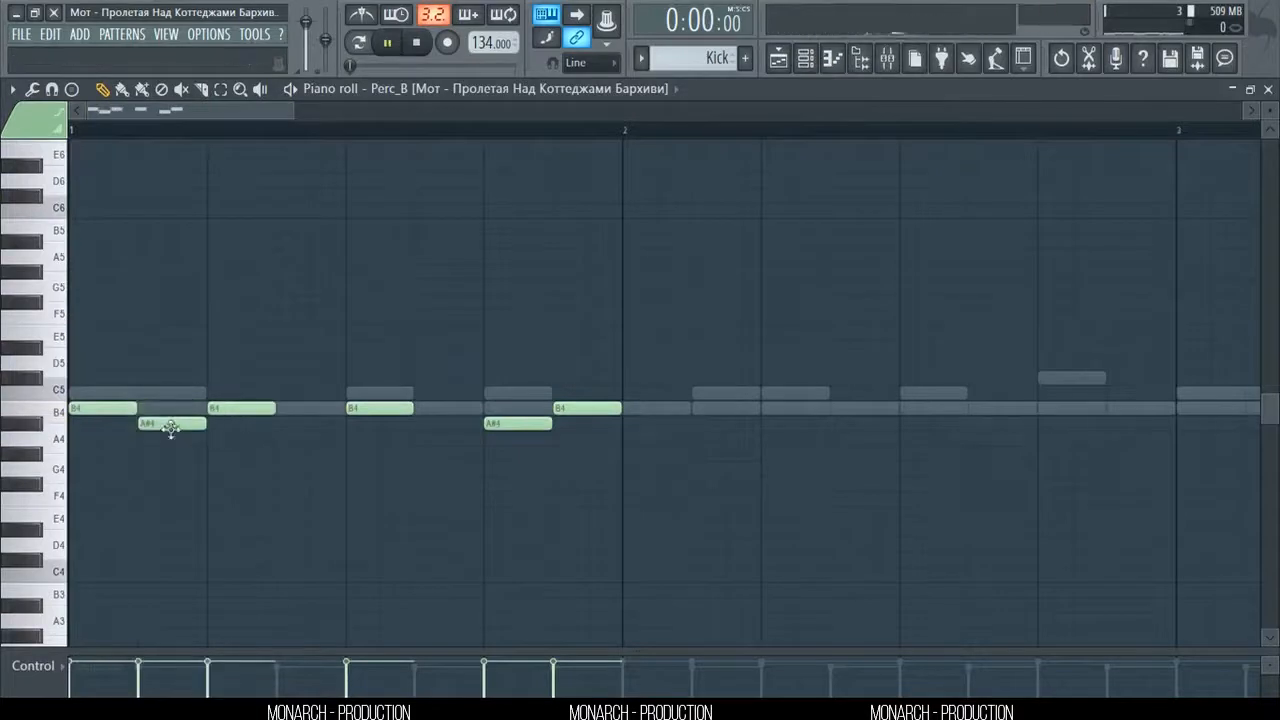
key("space")
- Duplicate the bar 1 percussion phrase through bar 4, audition it, and remove the whole Perc_B draft
left_click_drag(708, 329, 94, 506)
left_click_drag(109, 409, 659, 402)
key("ctrl+d")
scroll(601, 142, "down", 5)
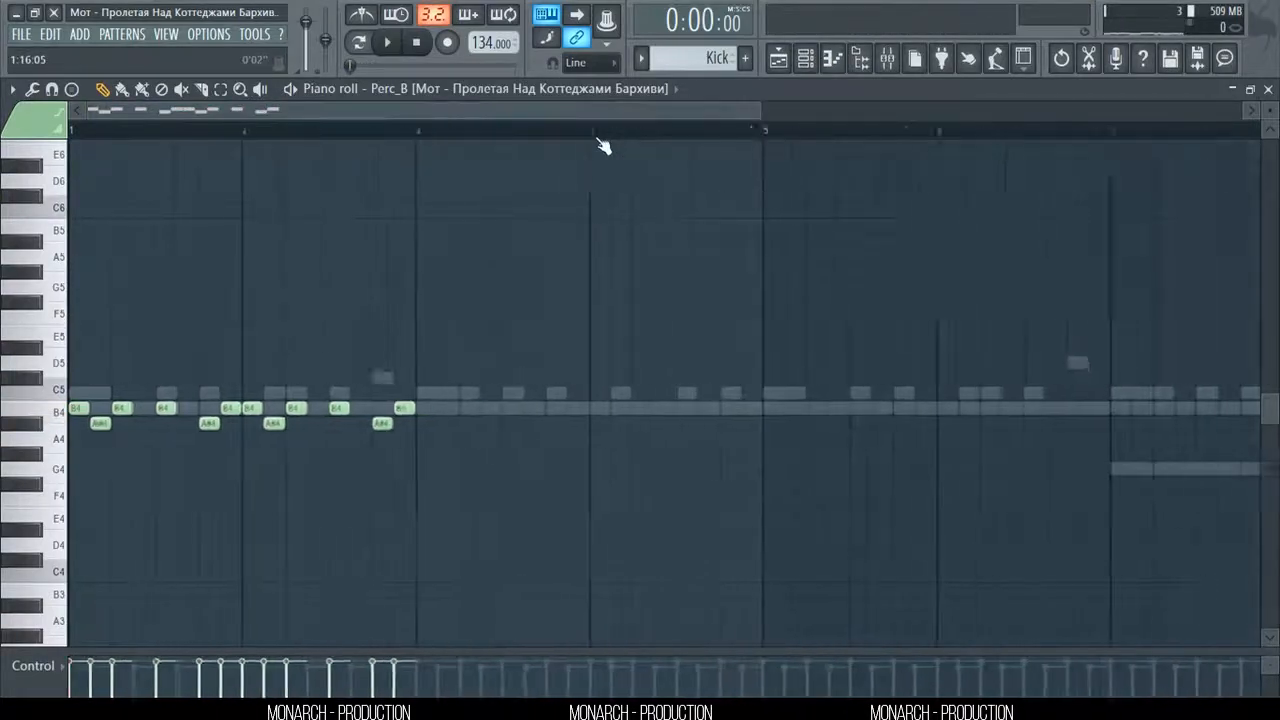
key("ctrl+b")
key("space")
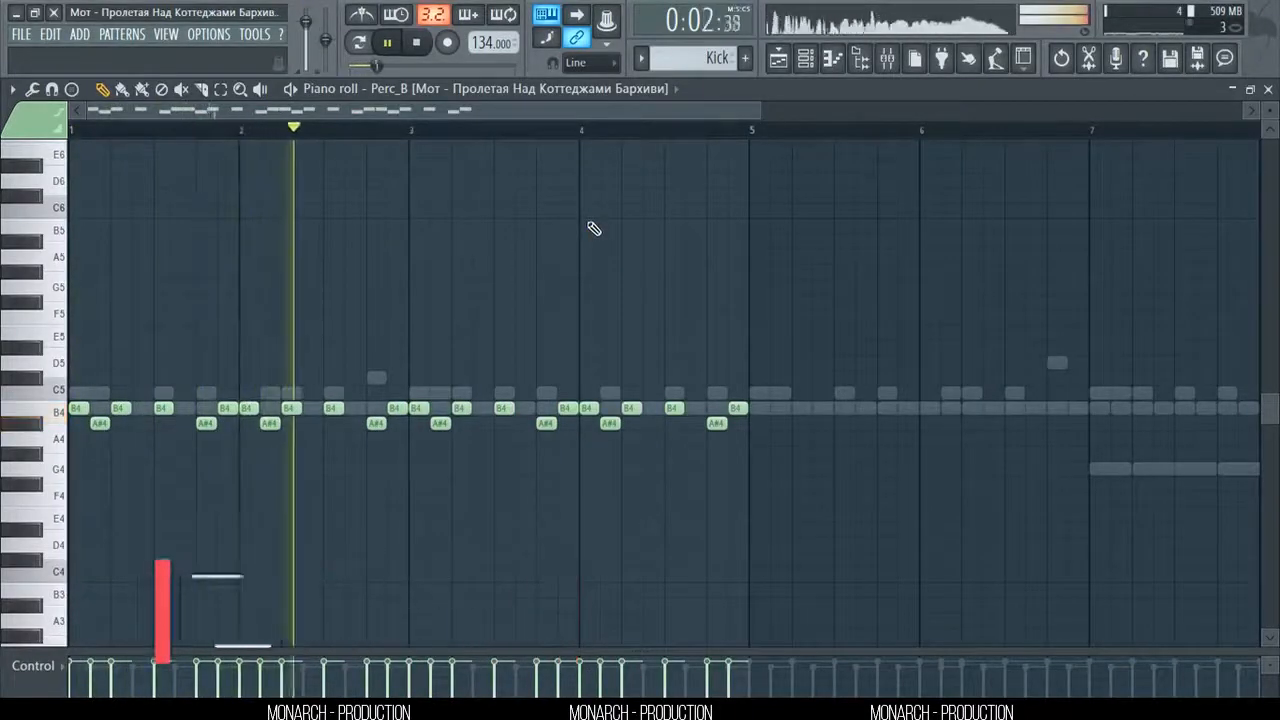
key("space")
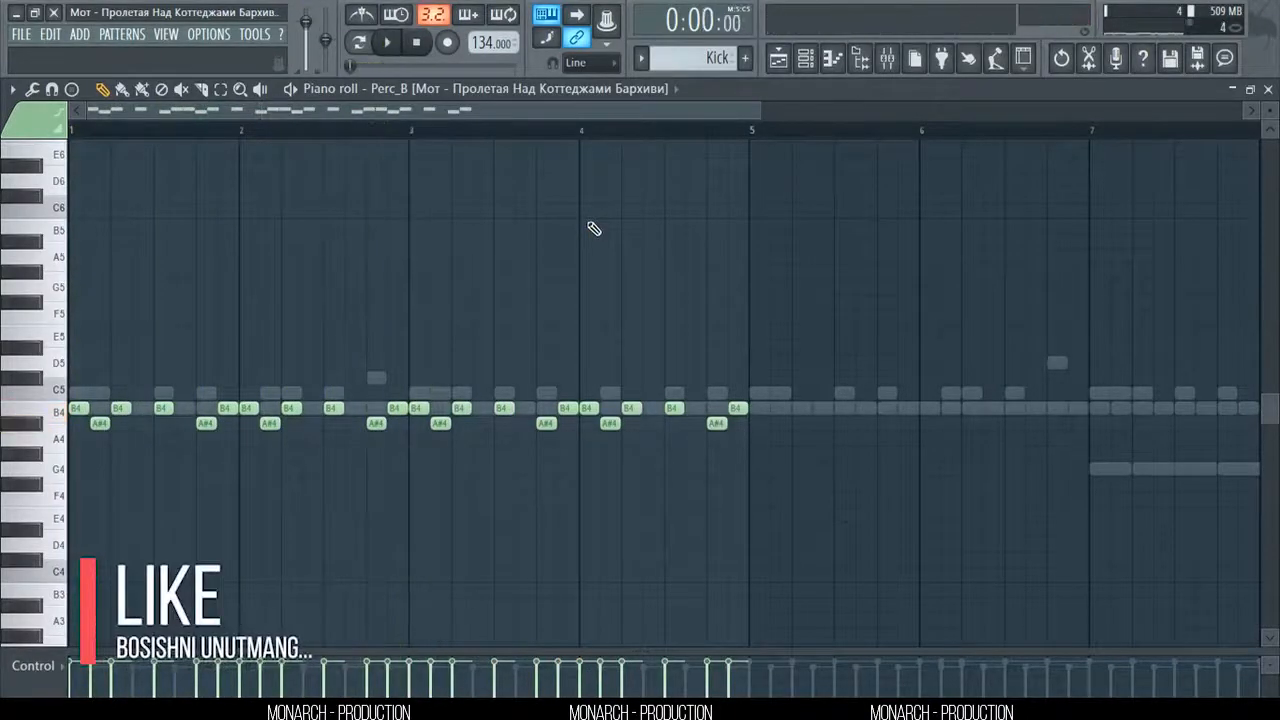
key("ctrl+x")
left_click(1268, 91)
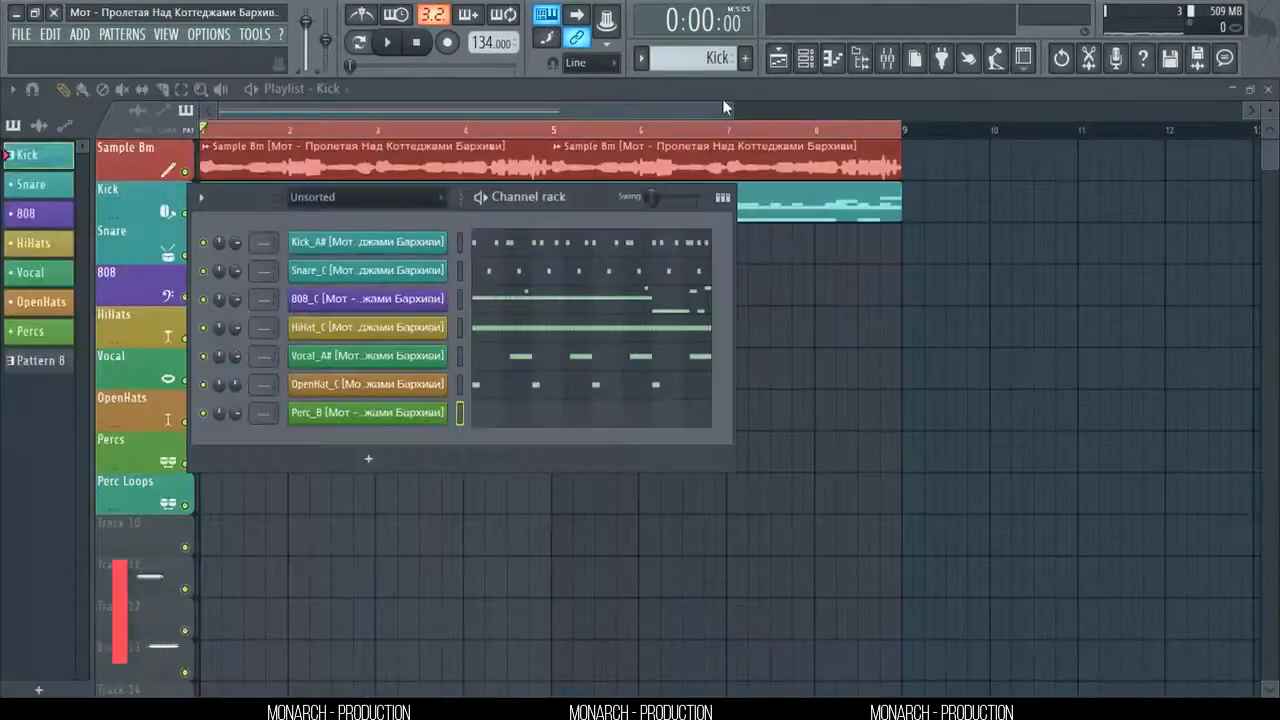
- Cut the Perc_B notes from Pattern 8, paste them into the Kick pattern, and open the Perc_B piano roll
left_click(55, 362)
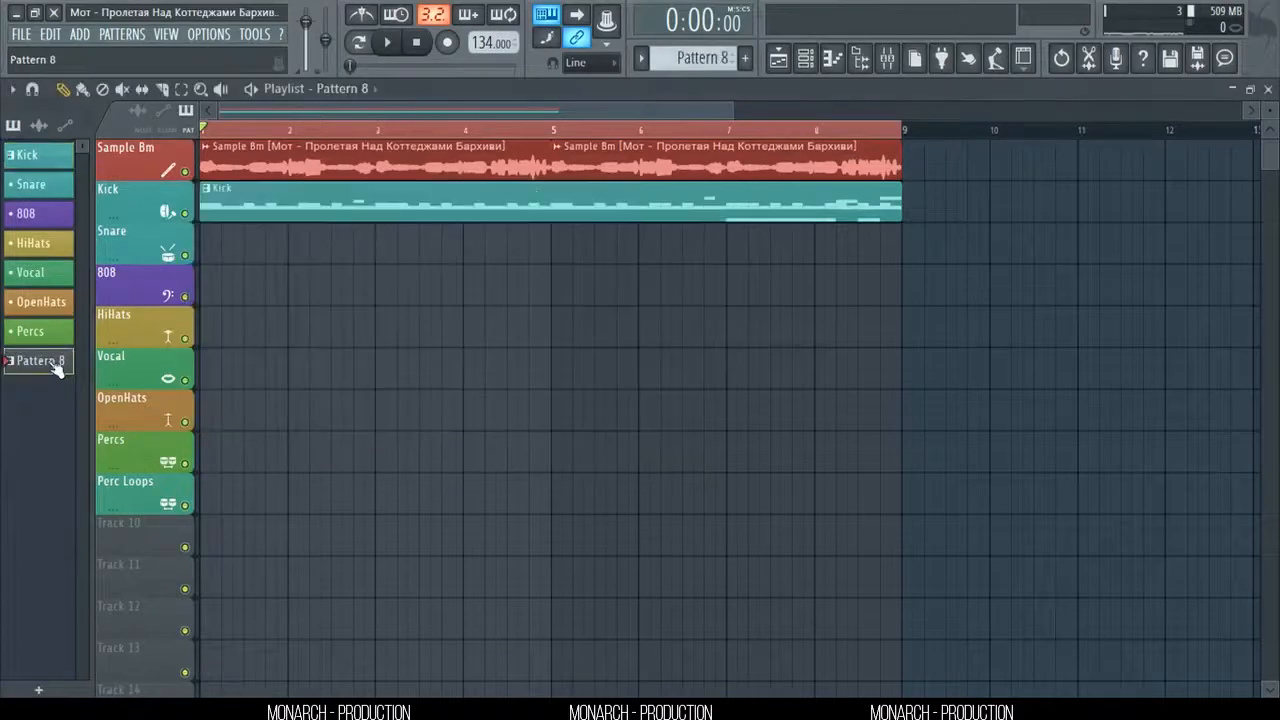
left_click(805, 58)
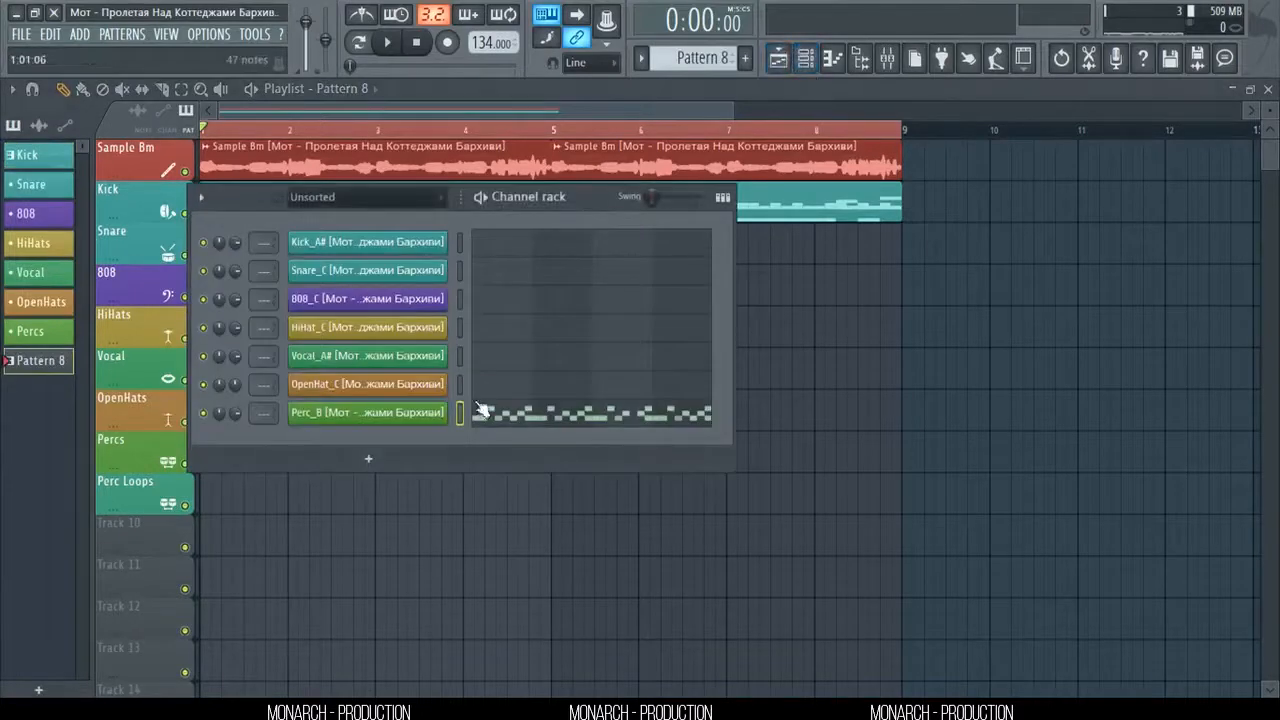
left_click(640, 58)
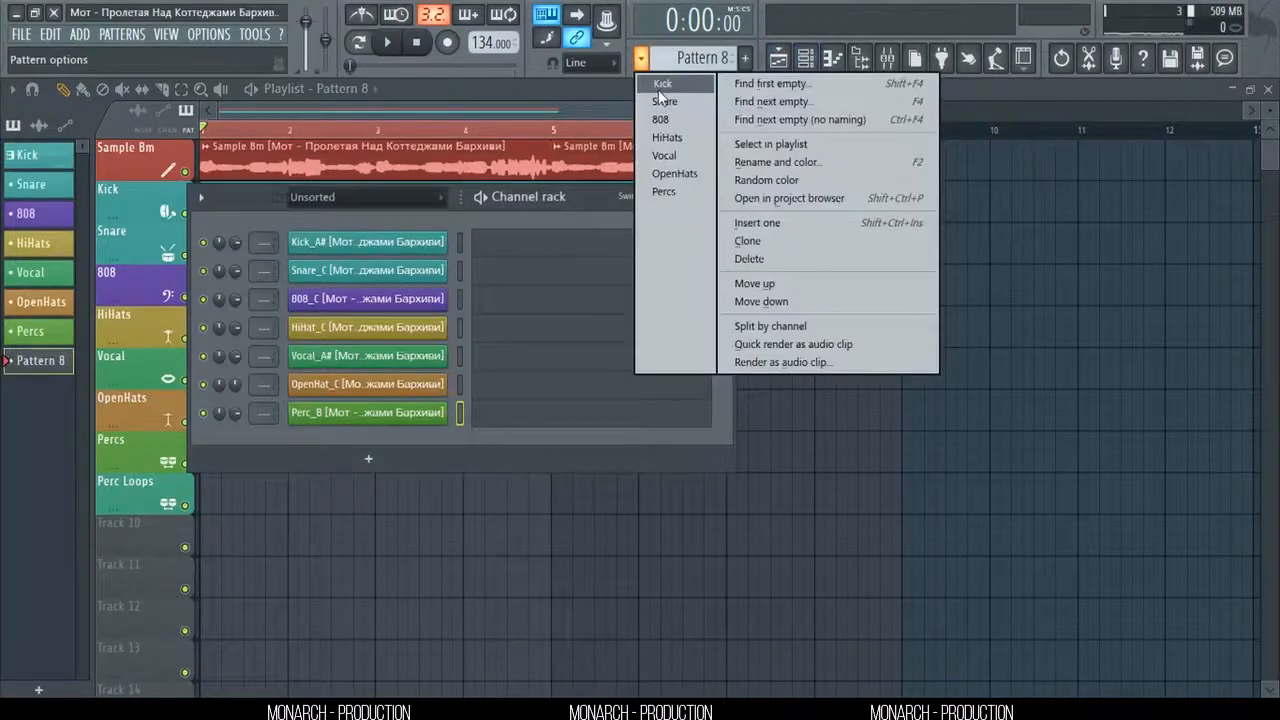
left_click(661, 86)
left_click(507, 416)
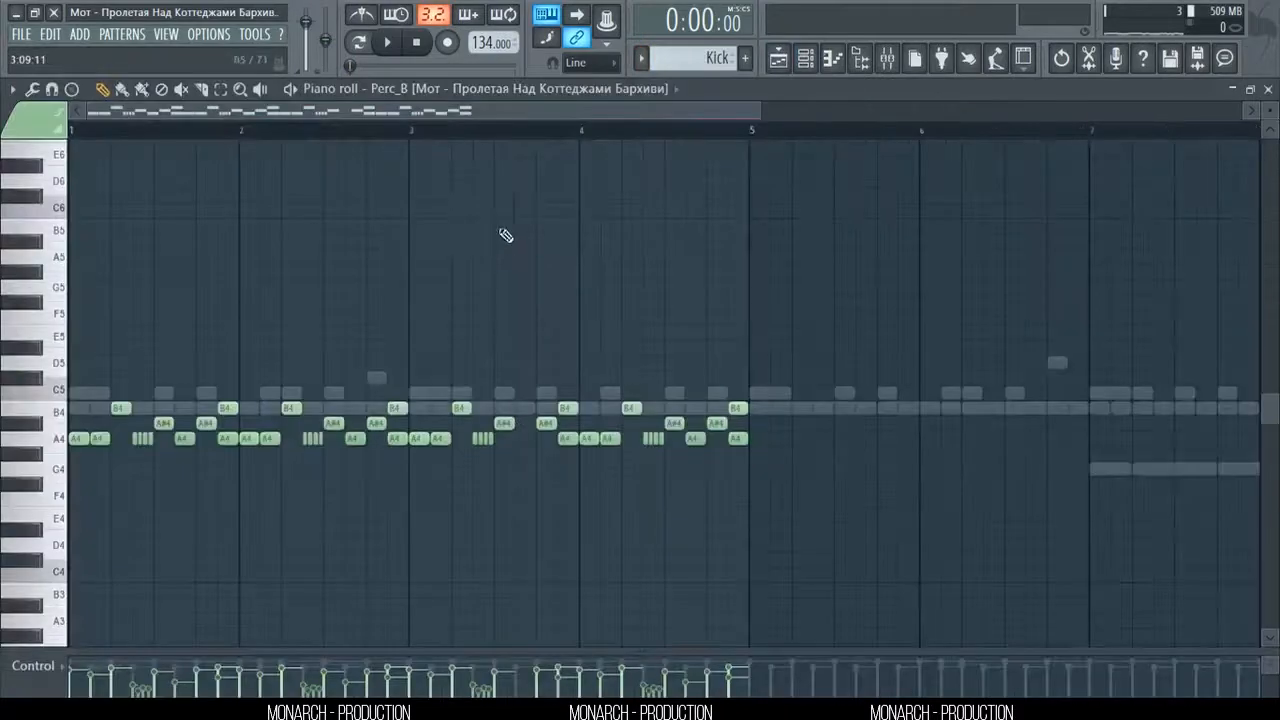
- Duplicate the percussion notes of bars 1–4 into bars 5–8, audition them with the beat, and close the piano roll
key("space")
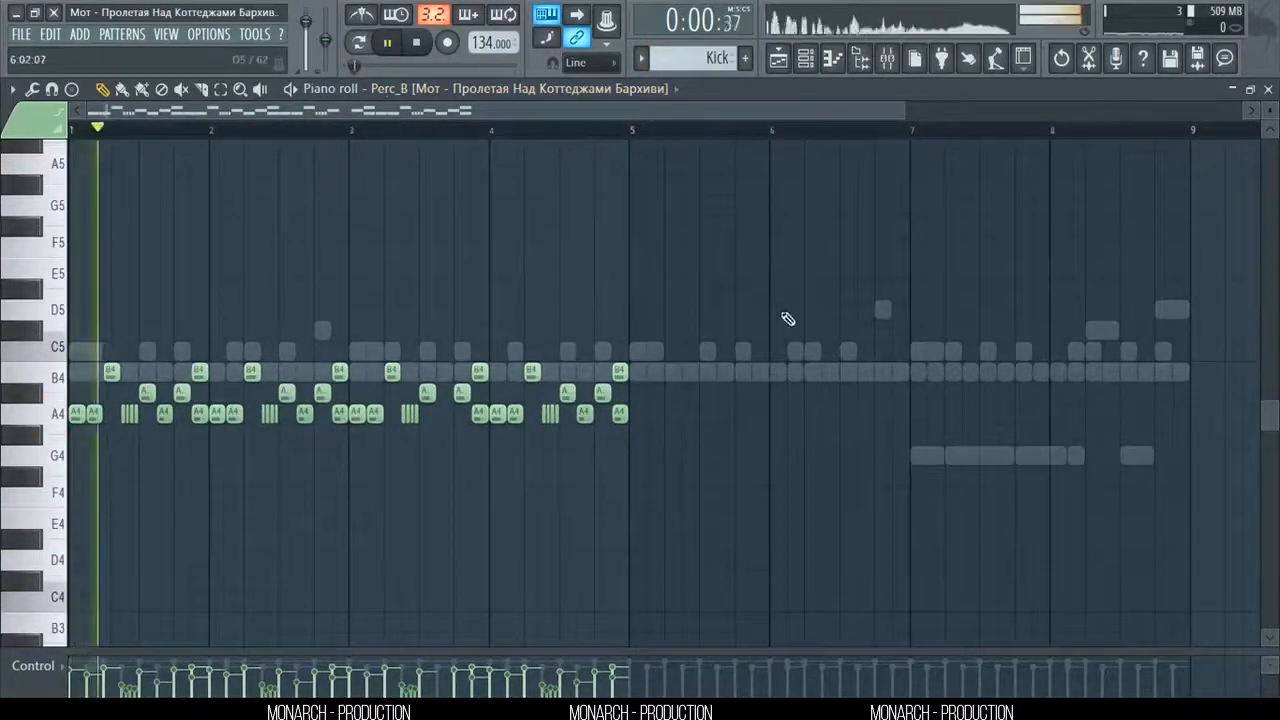
key("ctrl+a")
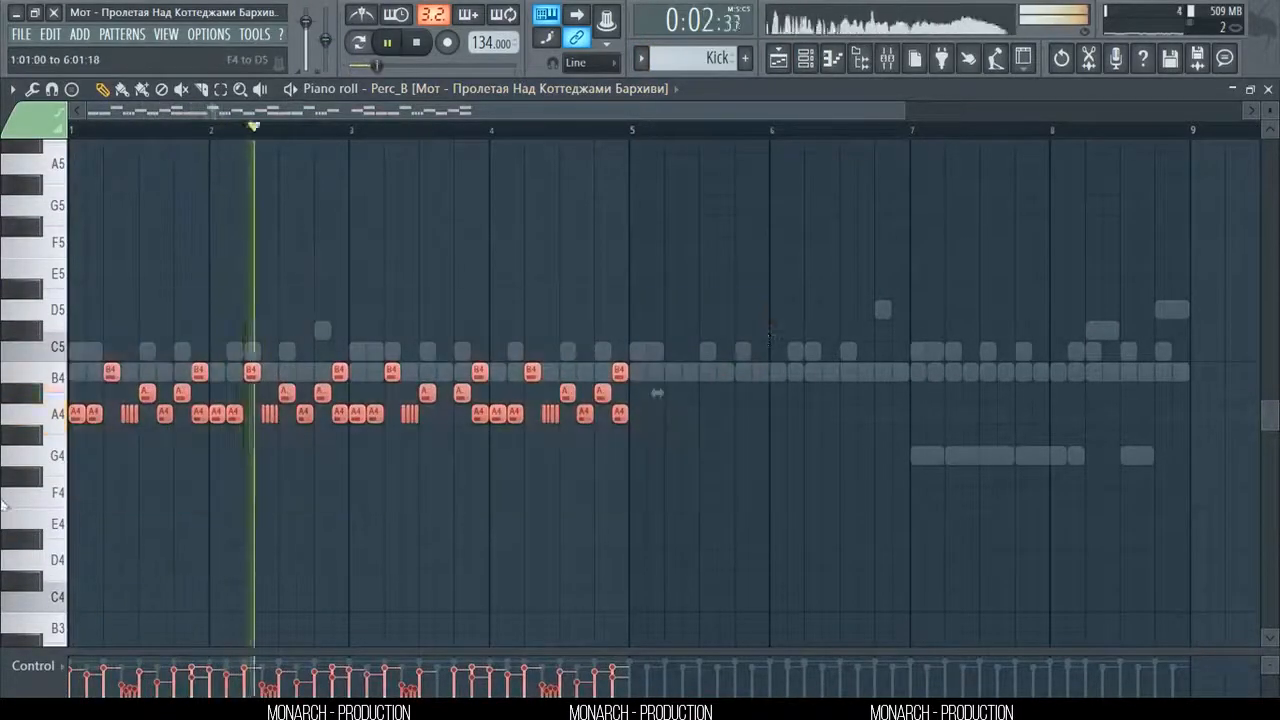
key("ctrl+b")
left_click_drag(648, 420, 631, 417)
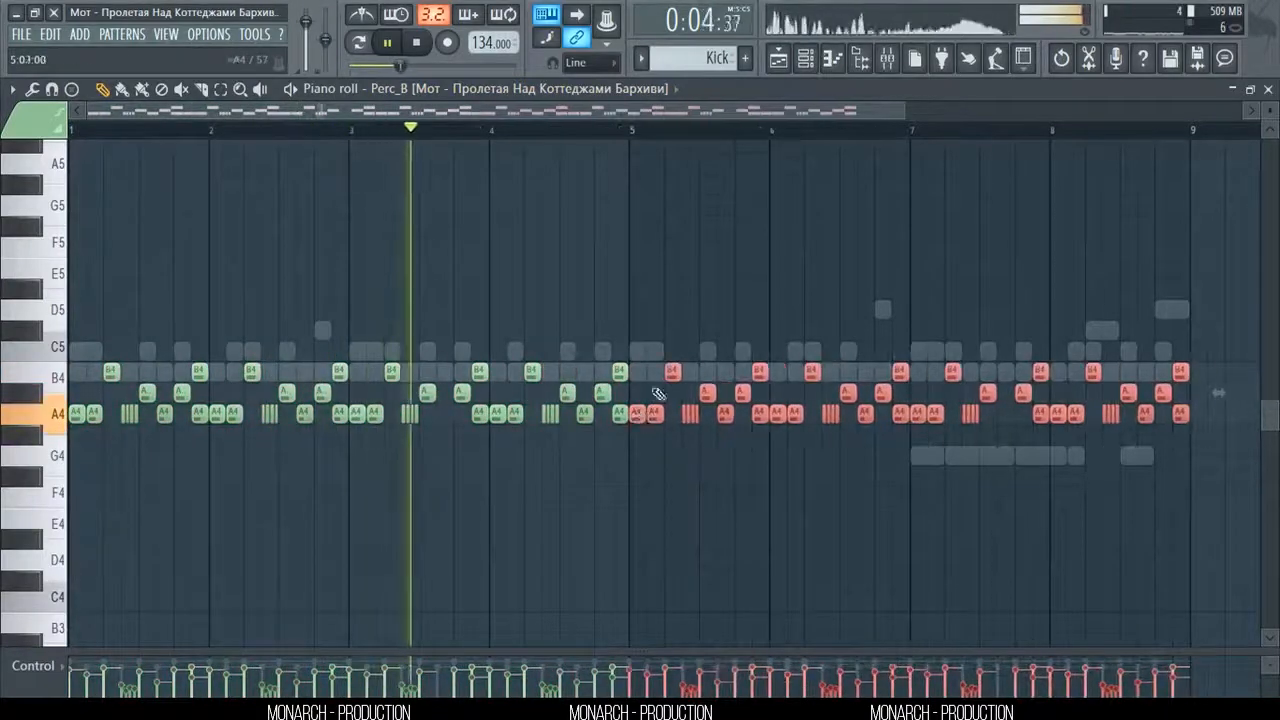
left_click(684, 301, "ctrl")
right_click(684, 301, "ctrl")
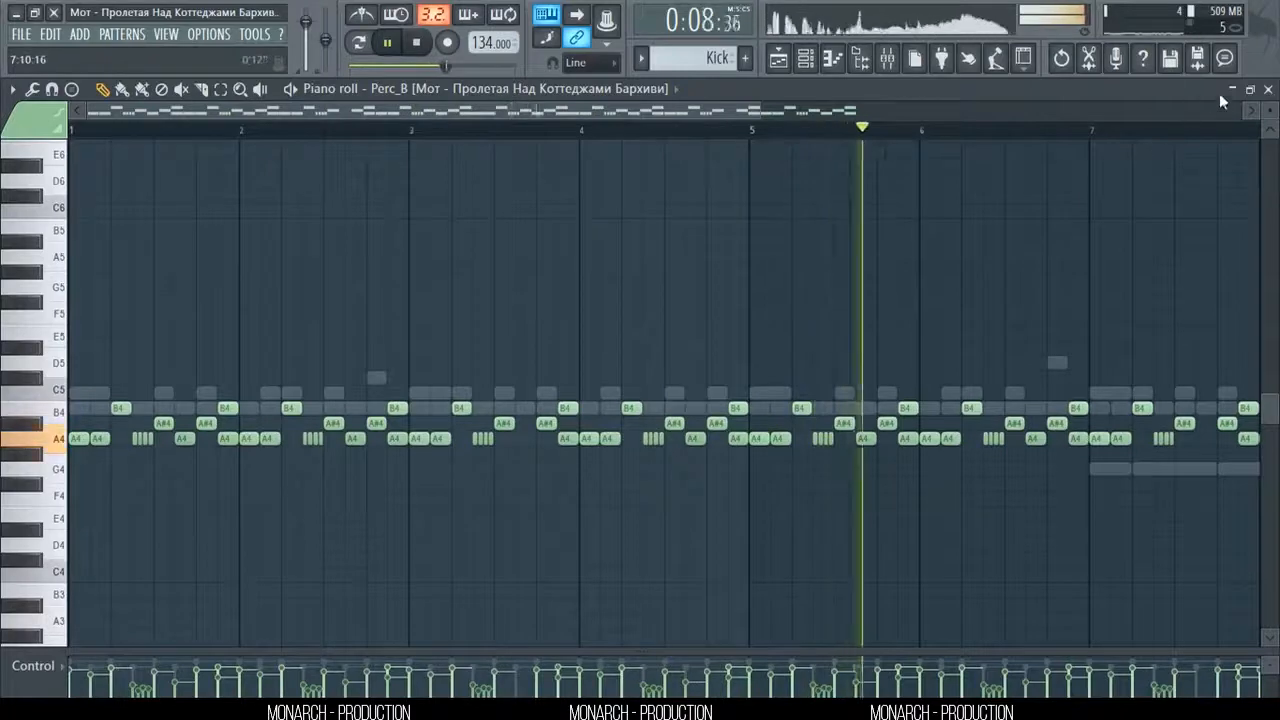
left_click(1268, 90)
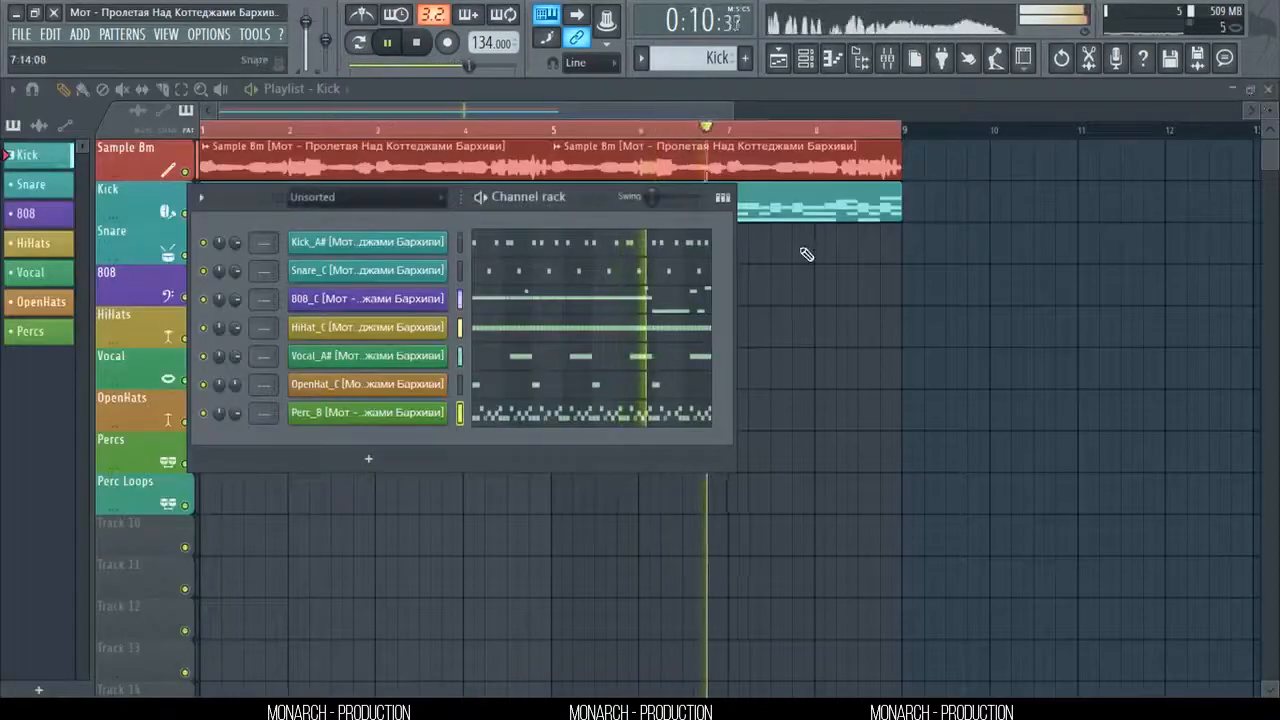
key("space")
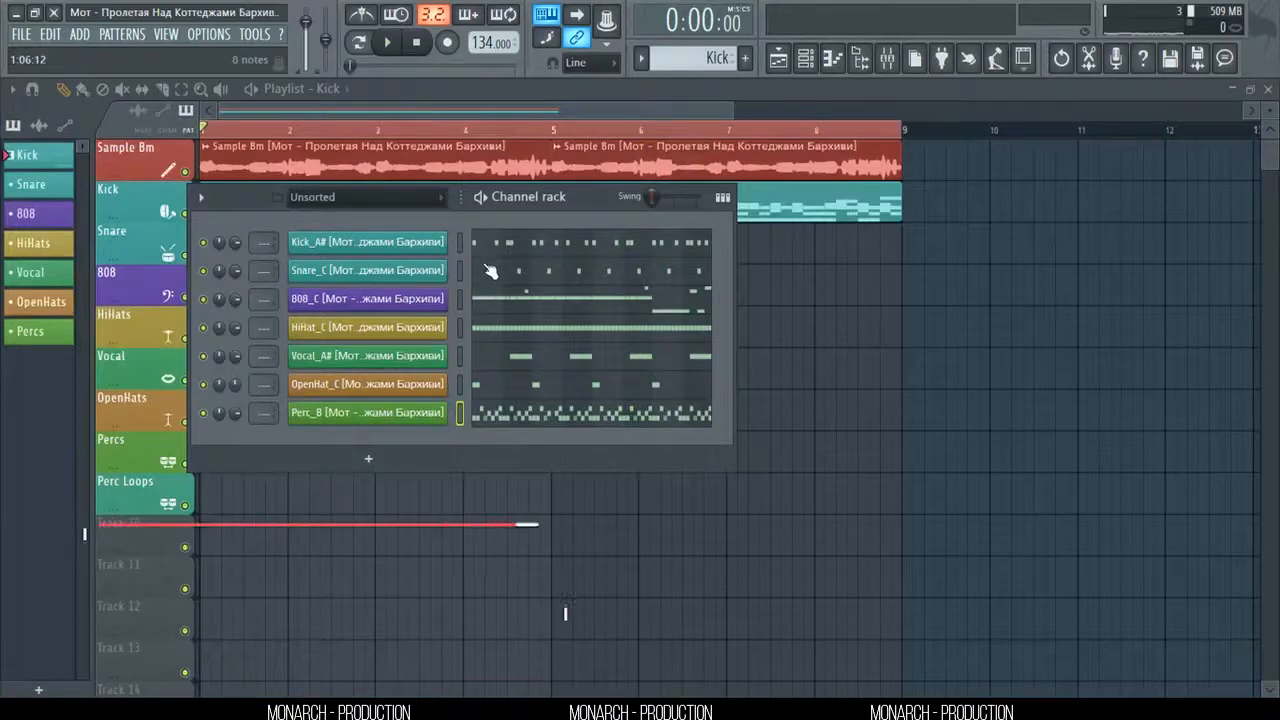
- Move the notes of all channels below the kick into the Snare pattern, and those below the snare into the 808 pattern
key("F6")
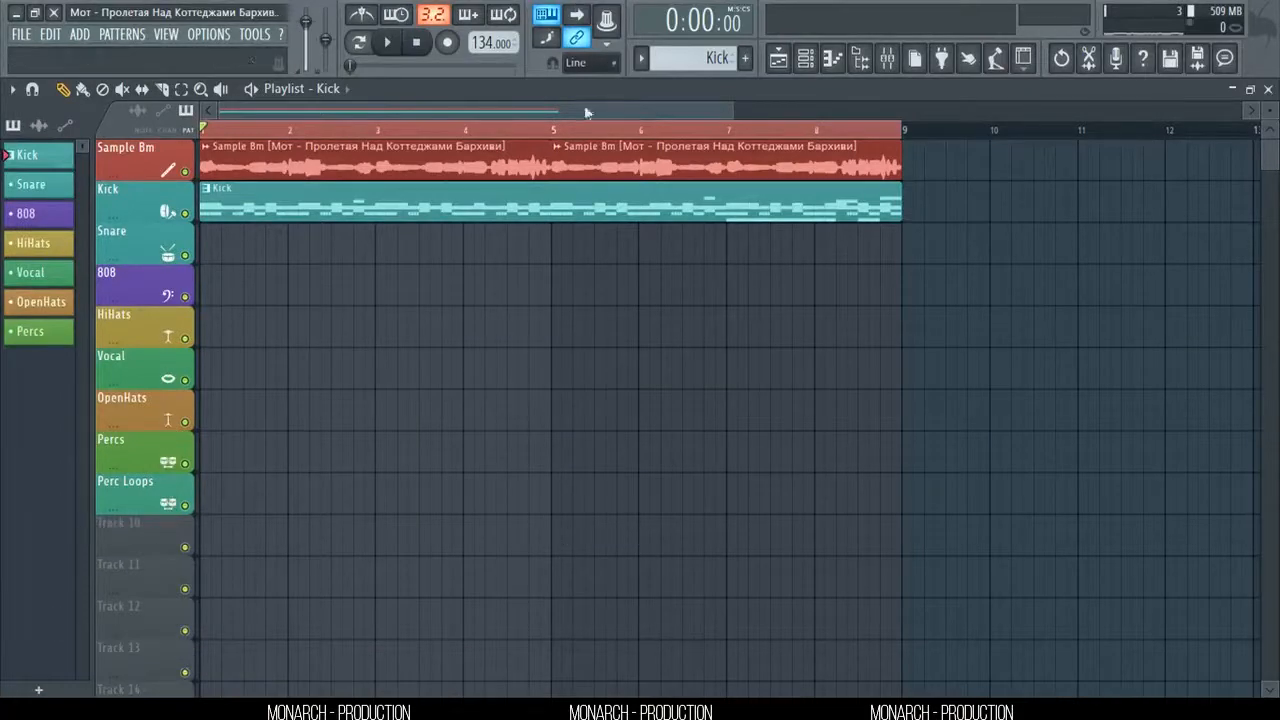
left_click(805, 58)
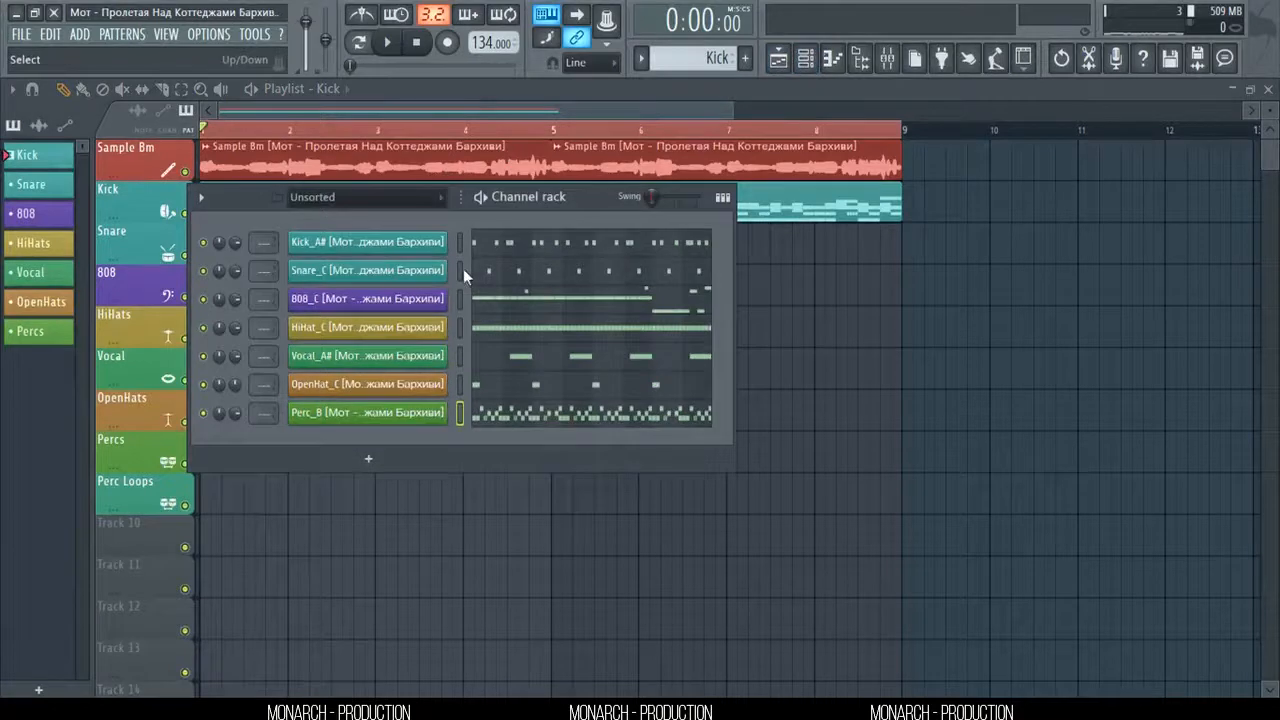
left_click_drag(463, 269, 461, 405)
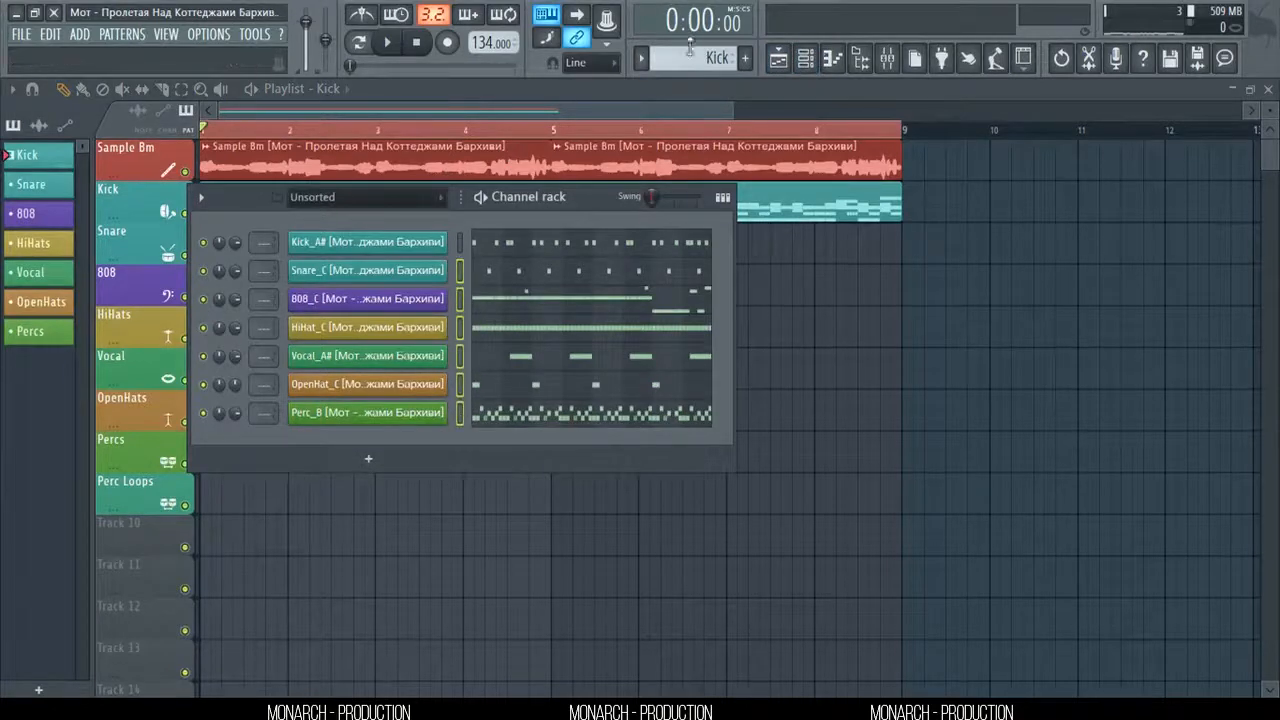
key("ctrl+x")
scroll(690, 56, "down", 1)
key("ctrl+v")
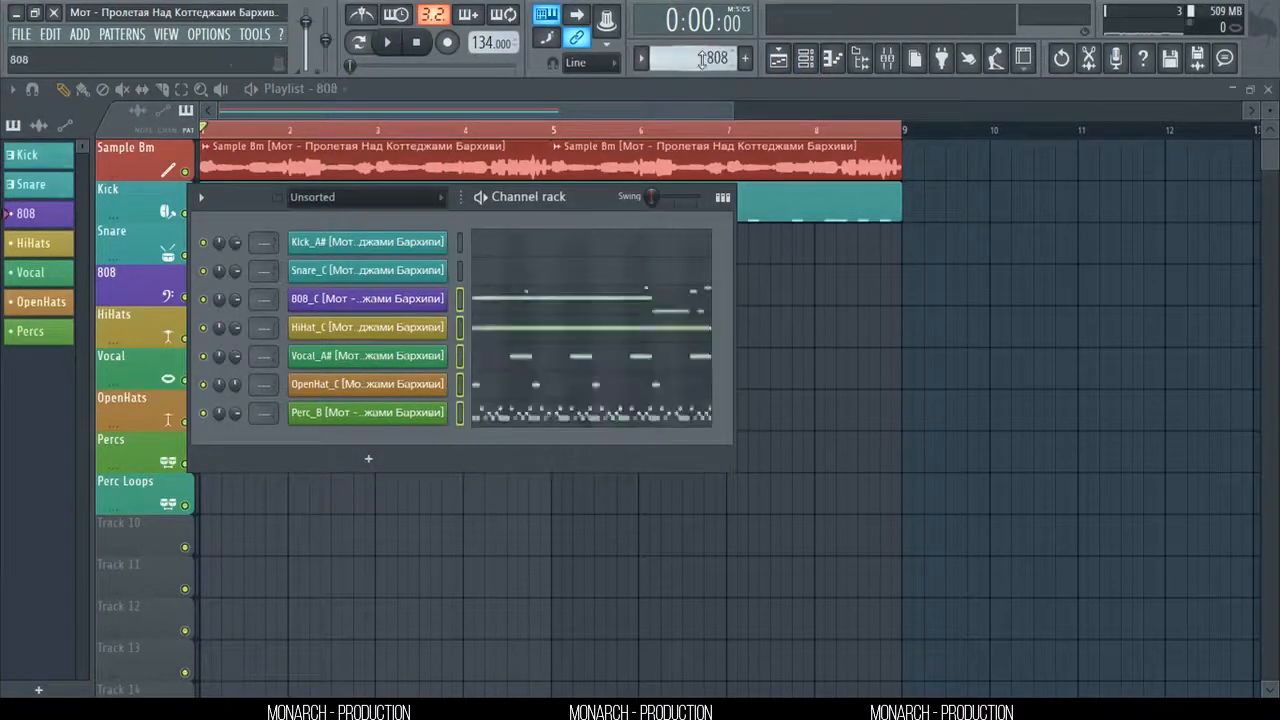
- Move the hi-hat and lower channels' notes from the 808 pattern into HiHats, and those below the hi-hat into Vocal
key("ctrl+x")
scroll(692, 57, "down", 1)
key("ctrl+v")
key("ctrl+v")
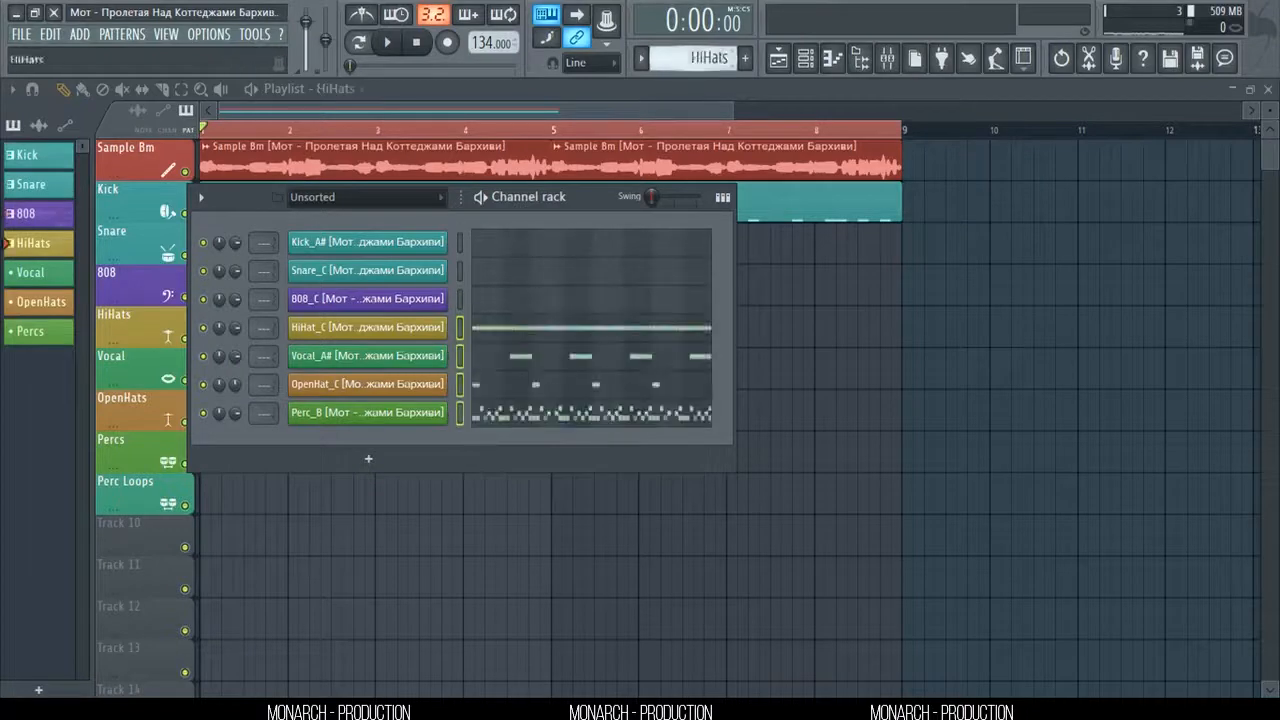
key("ctrl+x")
key("KP_Add")
key("ctrl+v")
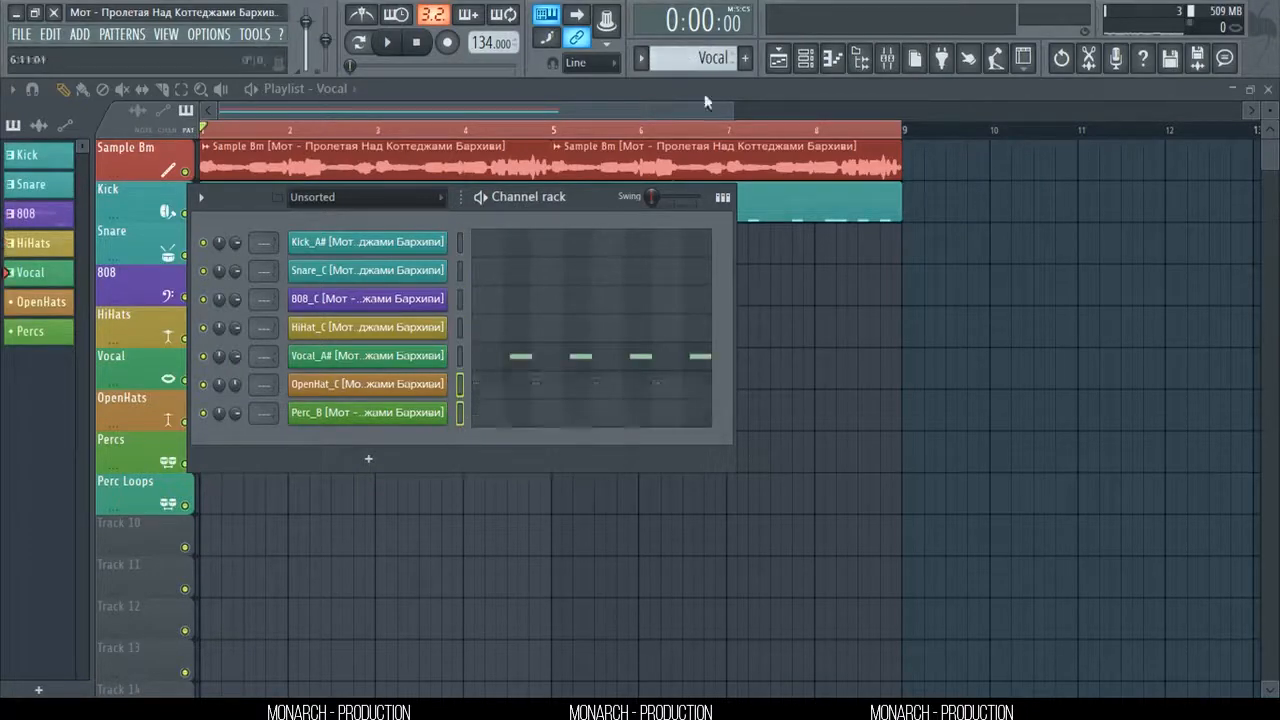
- Move the open-hat notes into the OpenHats pattern and the Perc_B notes into the Percs pattern, then close the channel rack
key("ctrl+x")
key("KP_Add")
key("ctrl+v")
key("ctrl+x")
key("KP_Add")
key("ctrl+v")
key("F6")
- Place the Snare, 808, HiHats, Vocal, OpenHats and Percs patterns on their matching playlist tracks from bar 1, and audition the arrangement
left_click(34, 184)
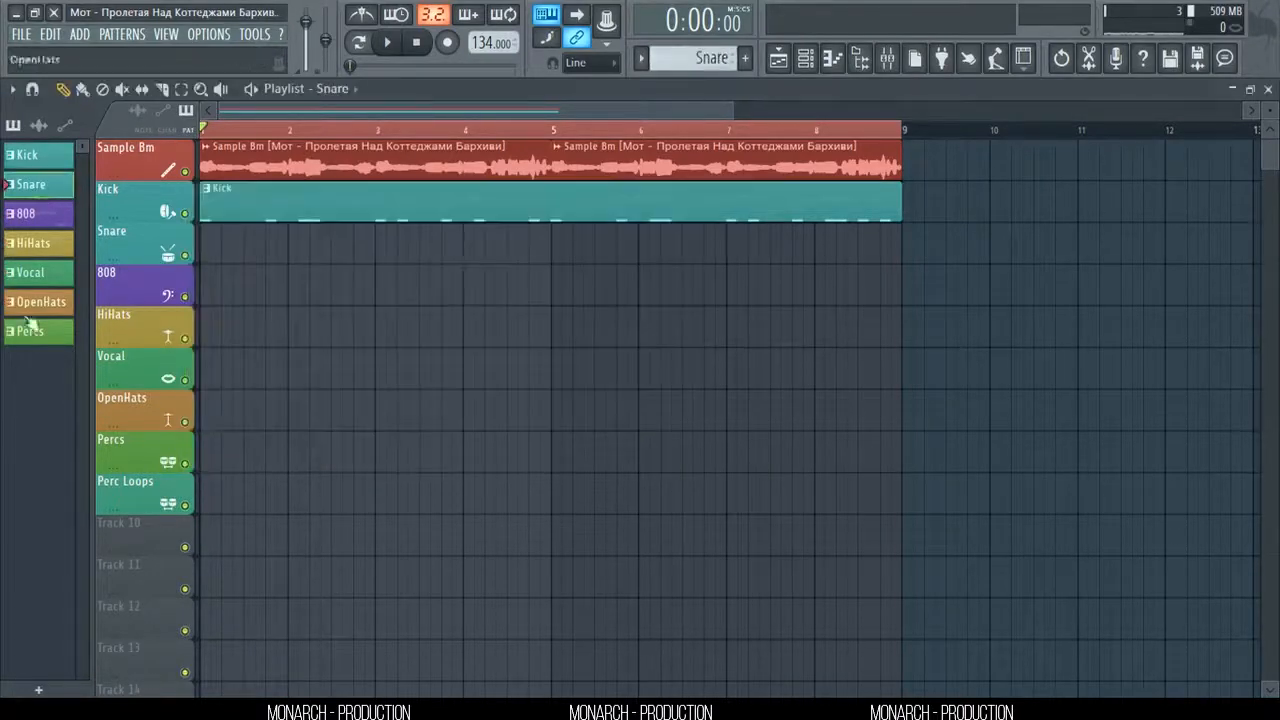
left_click(34, 331, "shift")
left_click_drag(34, 331, 225, 245)
left_click_drag(812, 407, 908, 407)
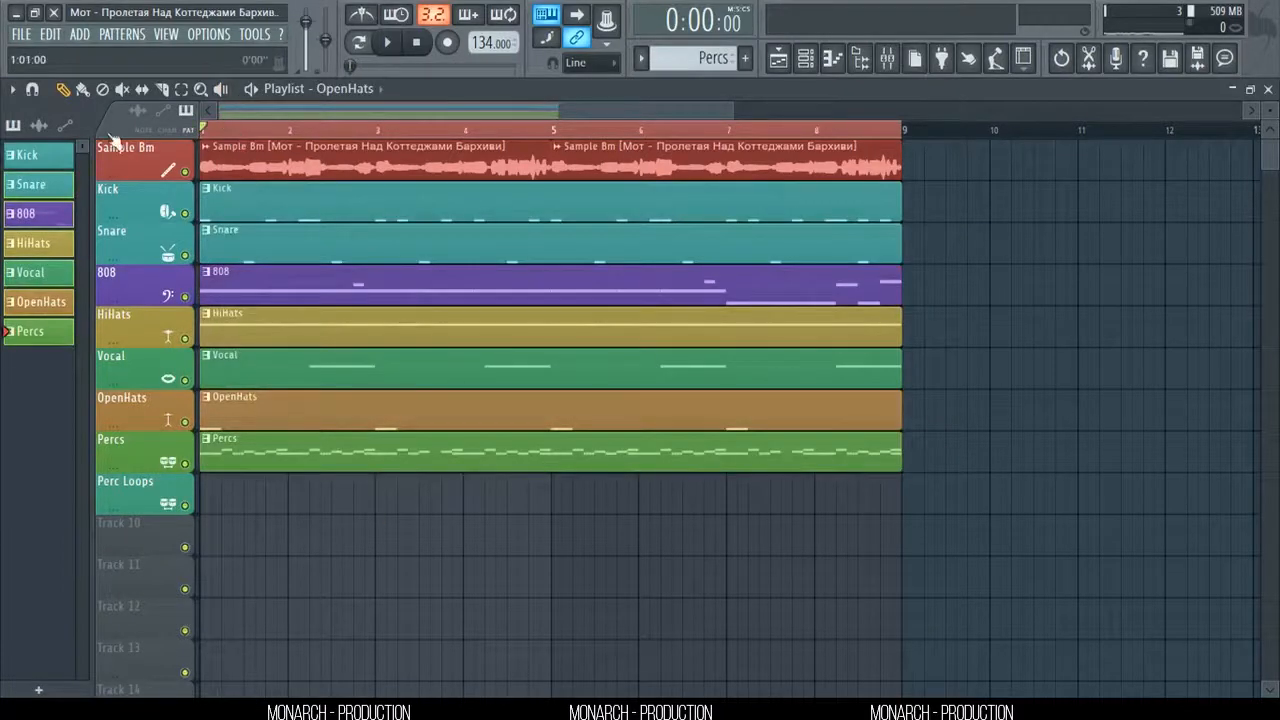
key("space")
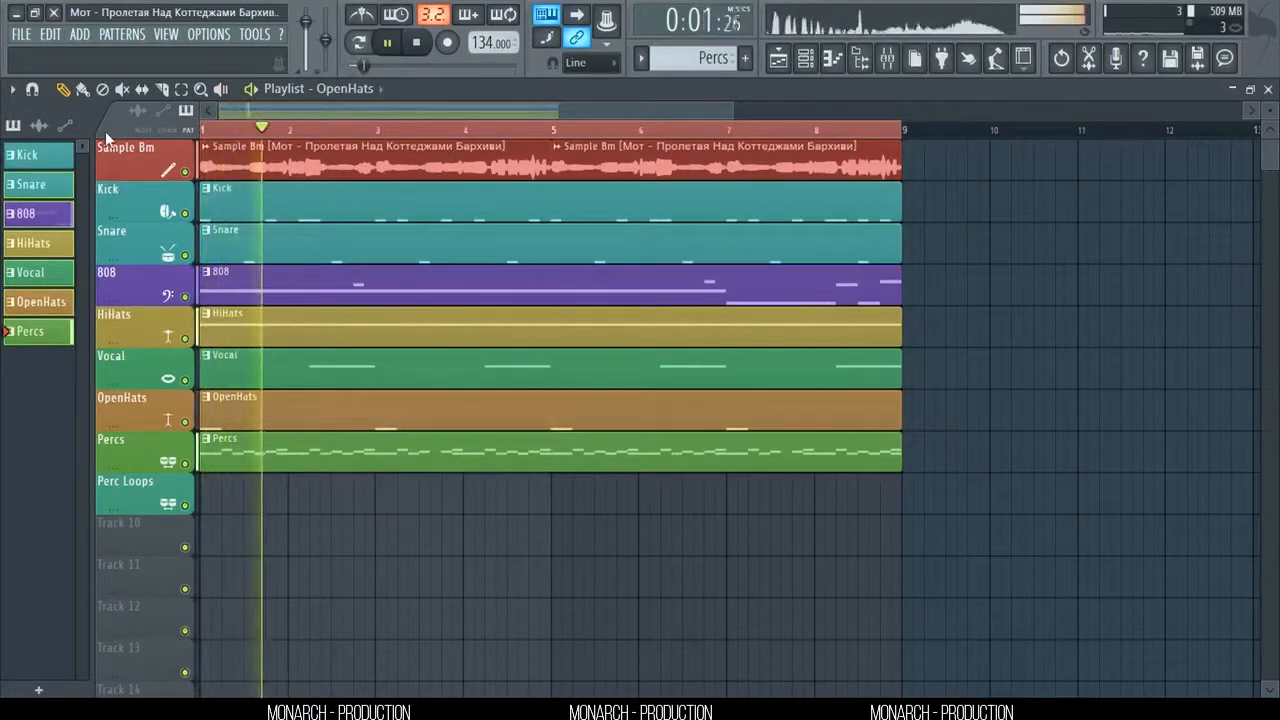
scroll(297, 134, "down", 2)
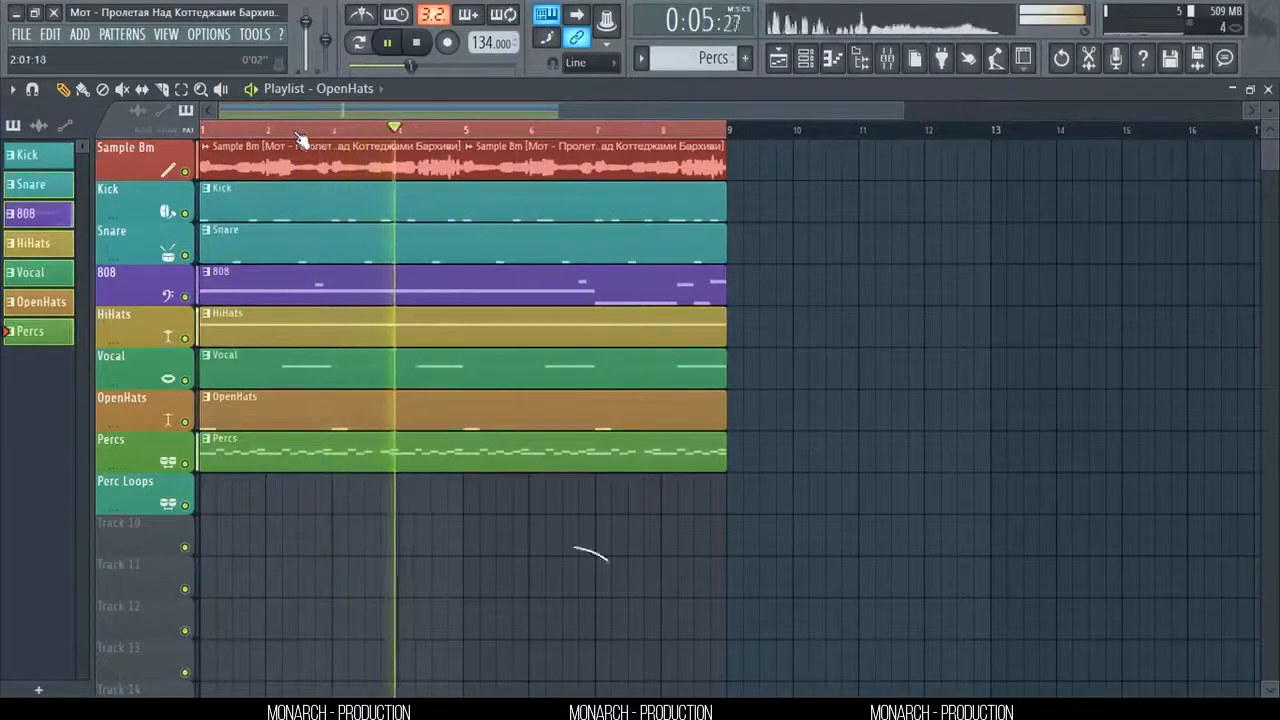
key("space")
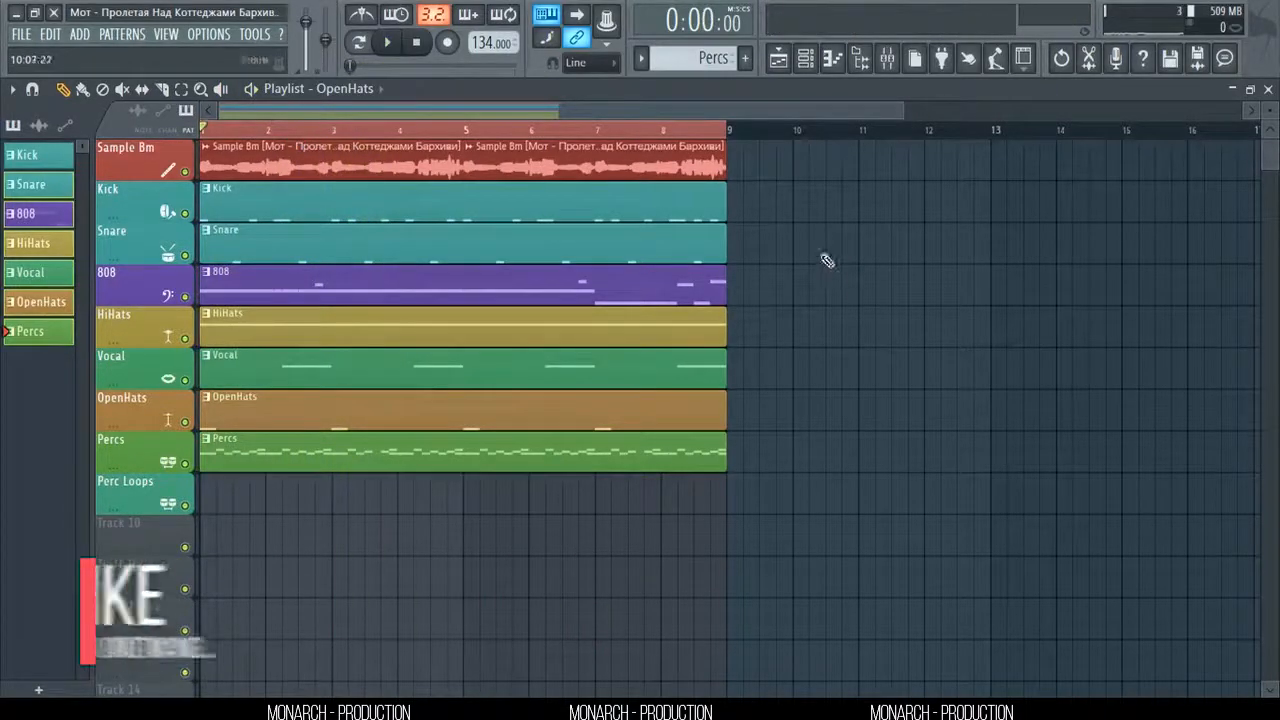
- Add the Perc Loops_B audio clip to the Perc Loops track and align it with bars 1–8
left_click(805, 58)
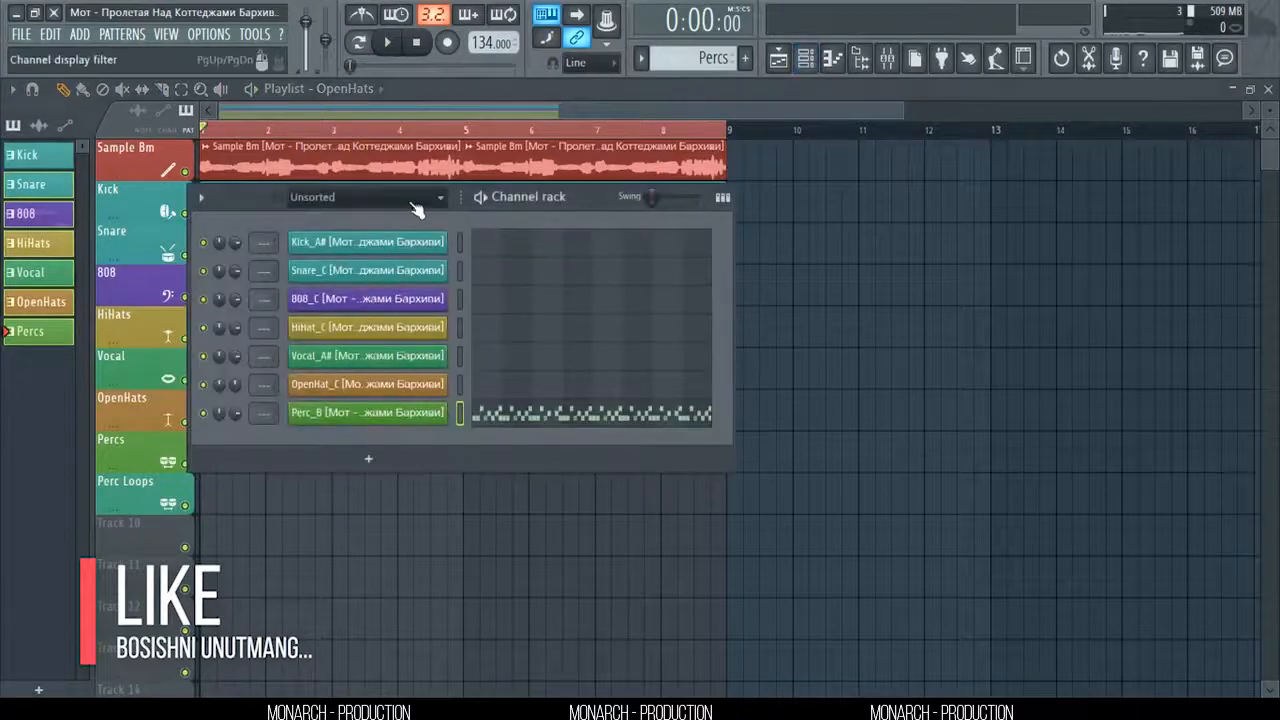
left_click(411, 202)
left_click(385, 243)
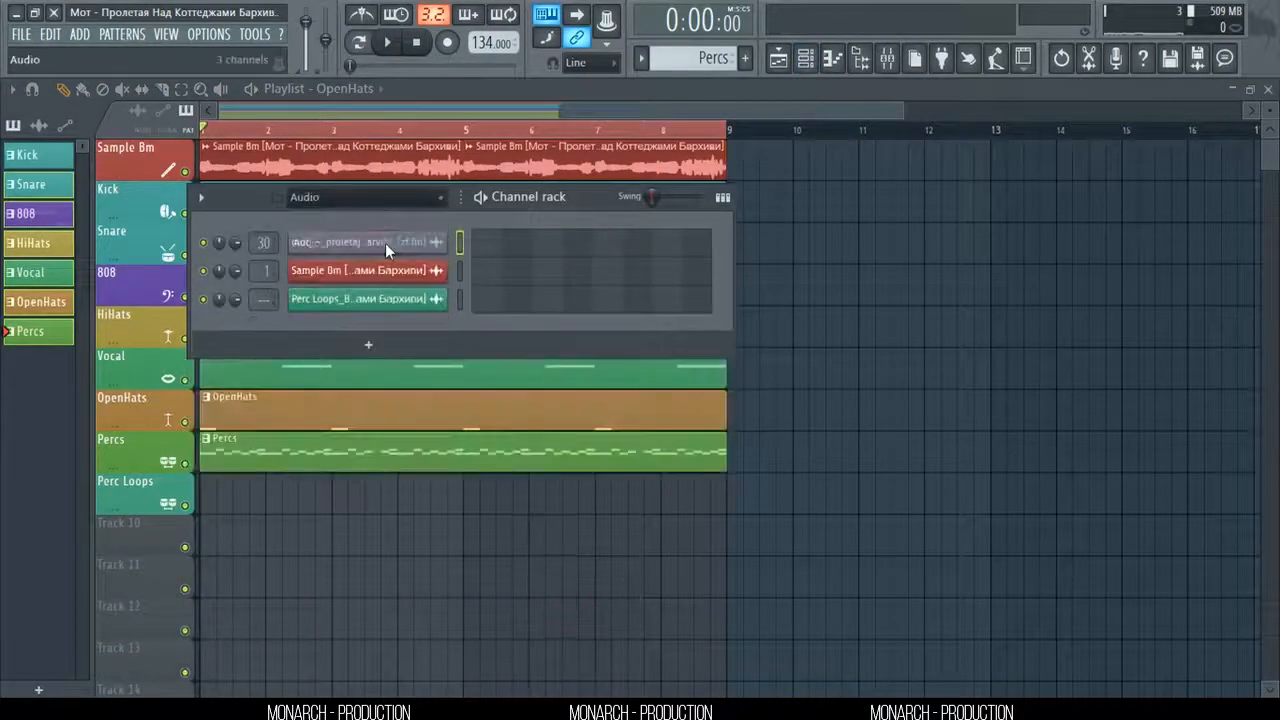
left_click(368, 299)
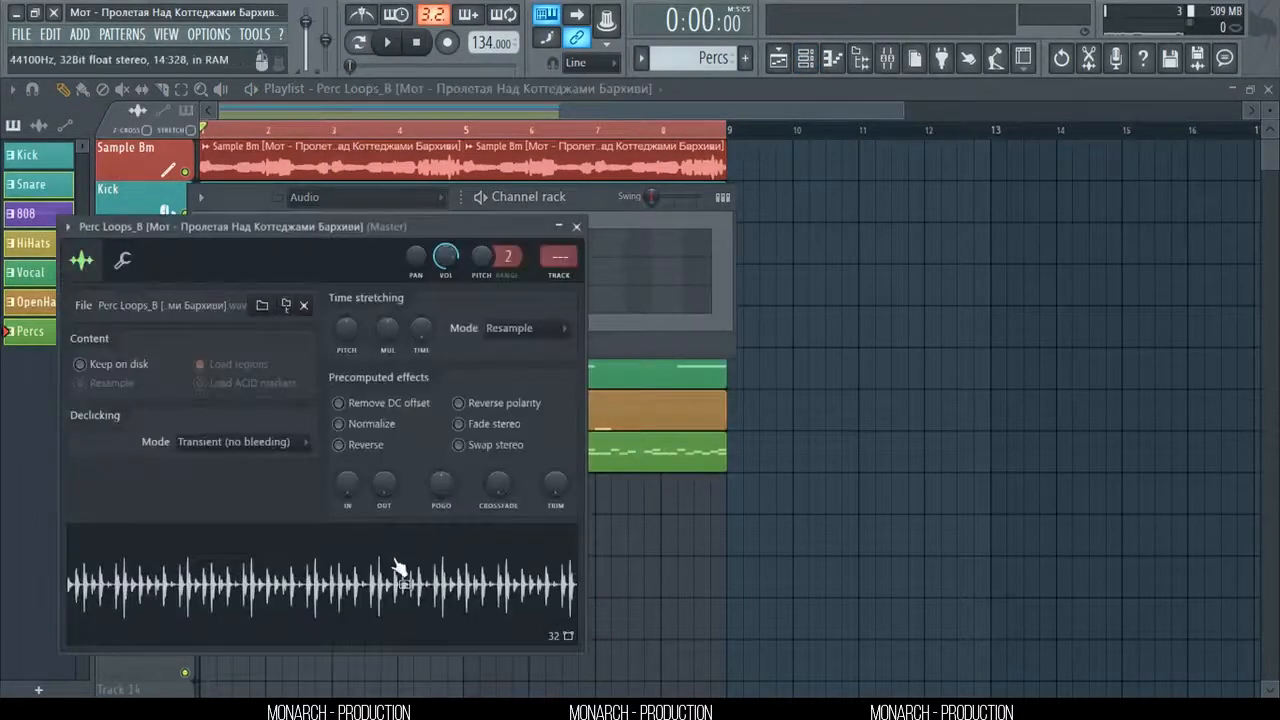
left_click_drag(398, 578, 733, 502)
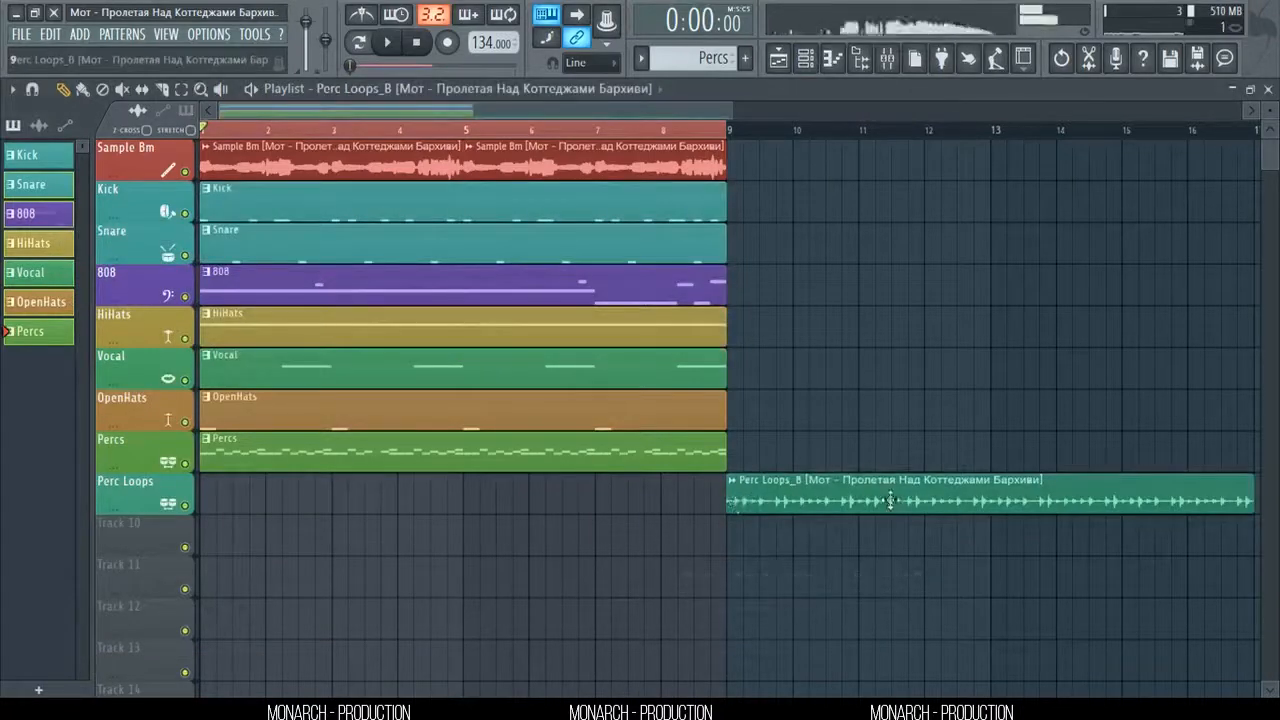
left_click_drag(890, 502, 338, 502)
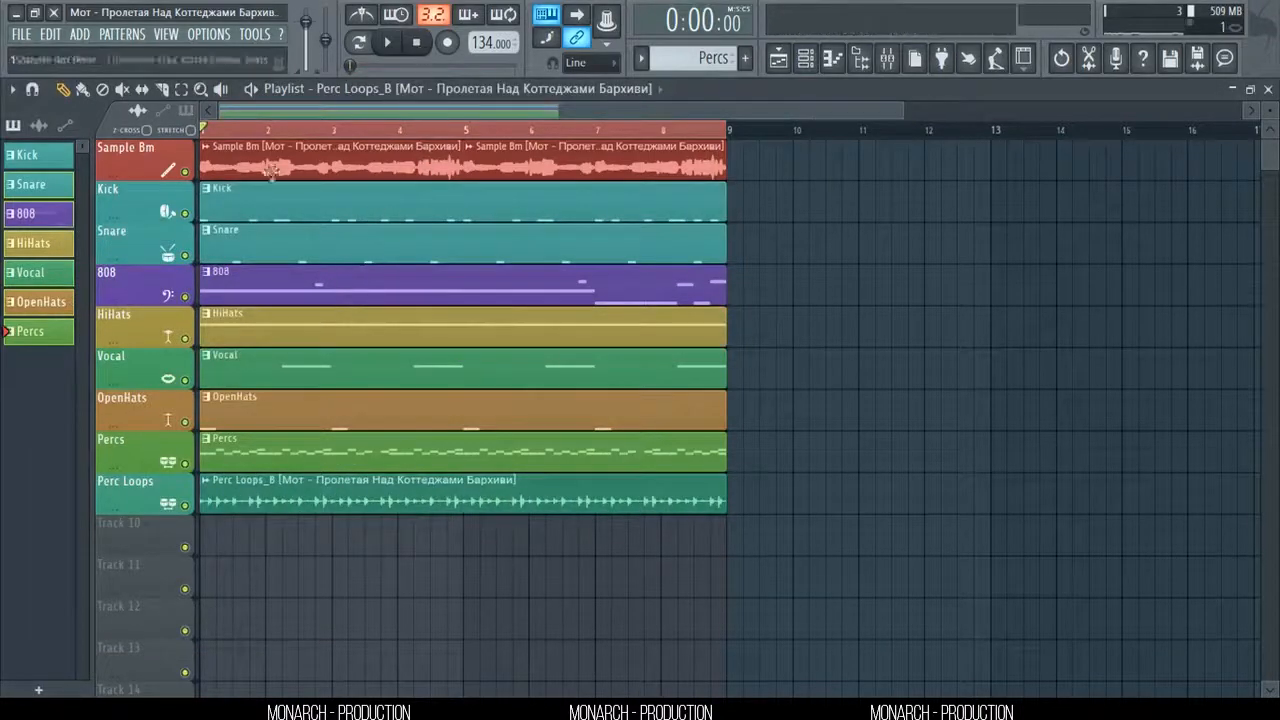
- Audition the Perc Loops track in solo, then restore all tracks and play the full mix
right_click(185, 506)
key("space")
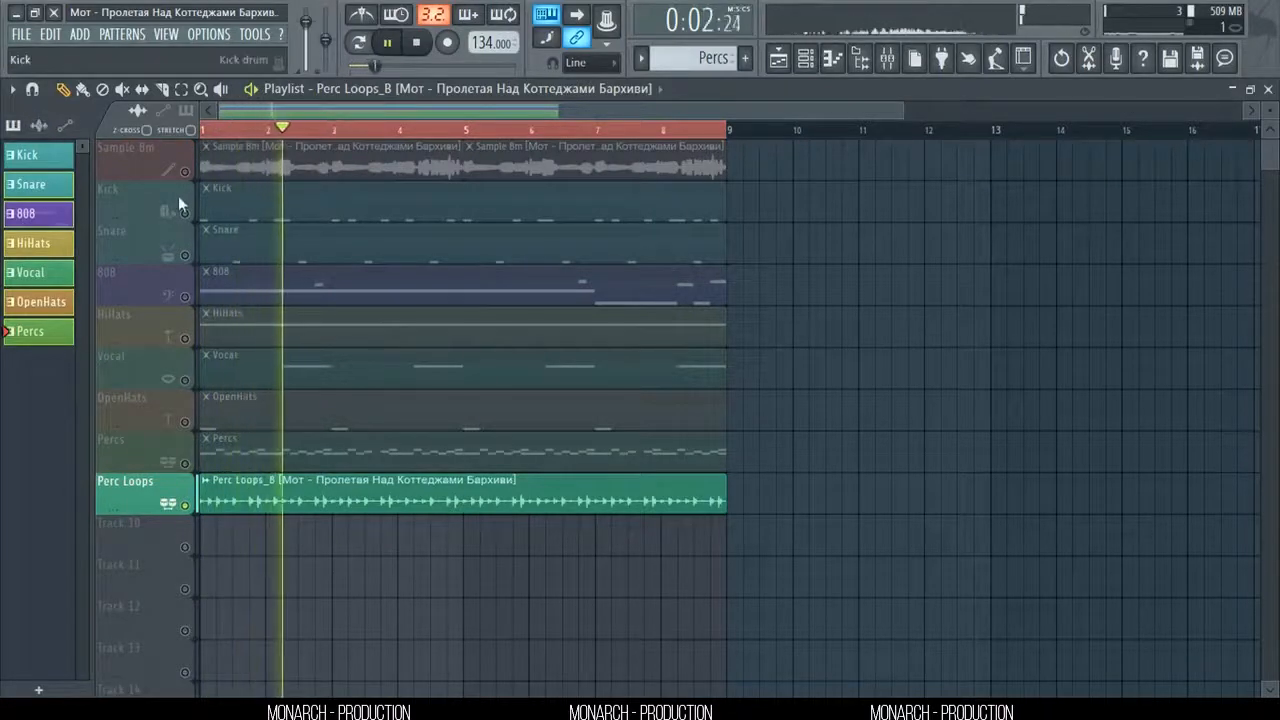
key("space")
right_click(188, 171)
right_click(188, 171)
key("space")
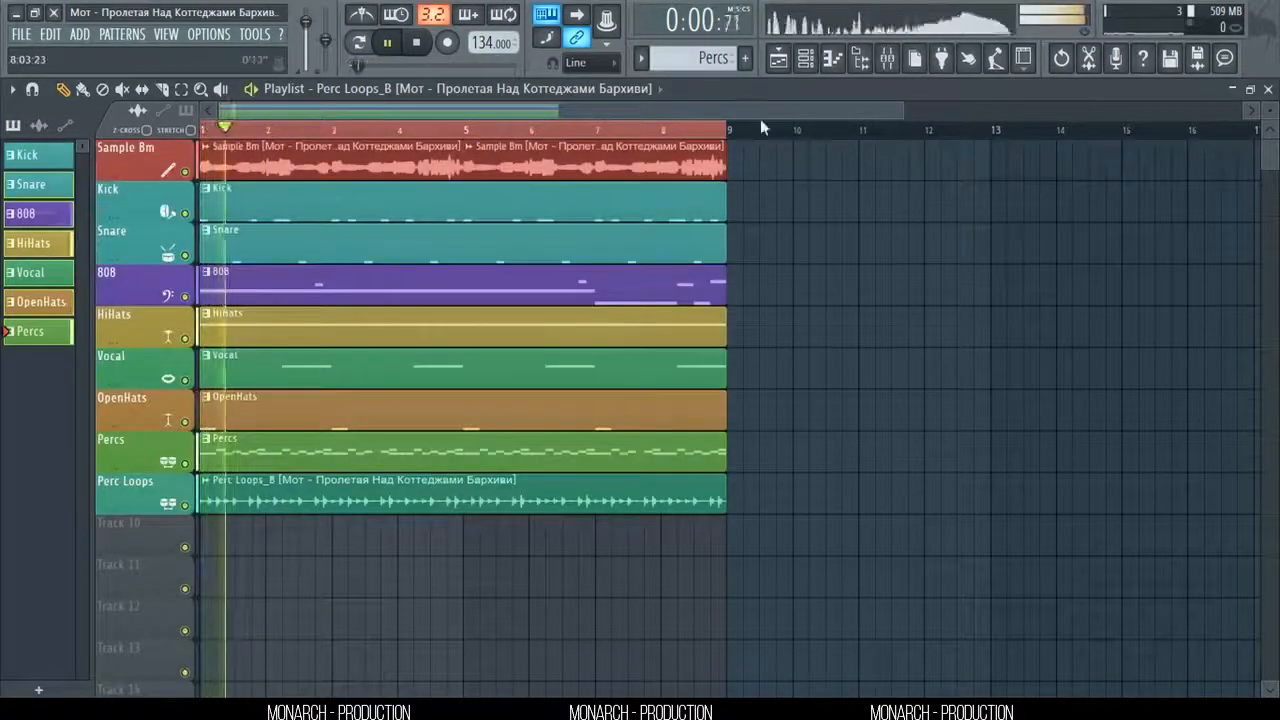
key("space")
- Clear the playlist's time selection and play the full eight-bar arrangement from the start
right_click(783, 135, "ctrl")
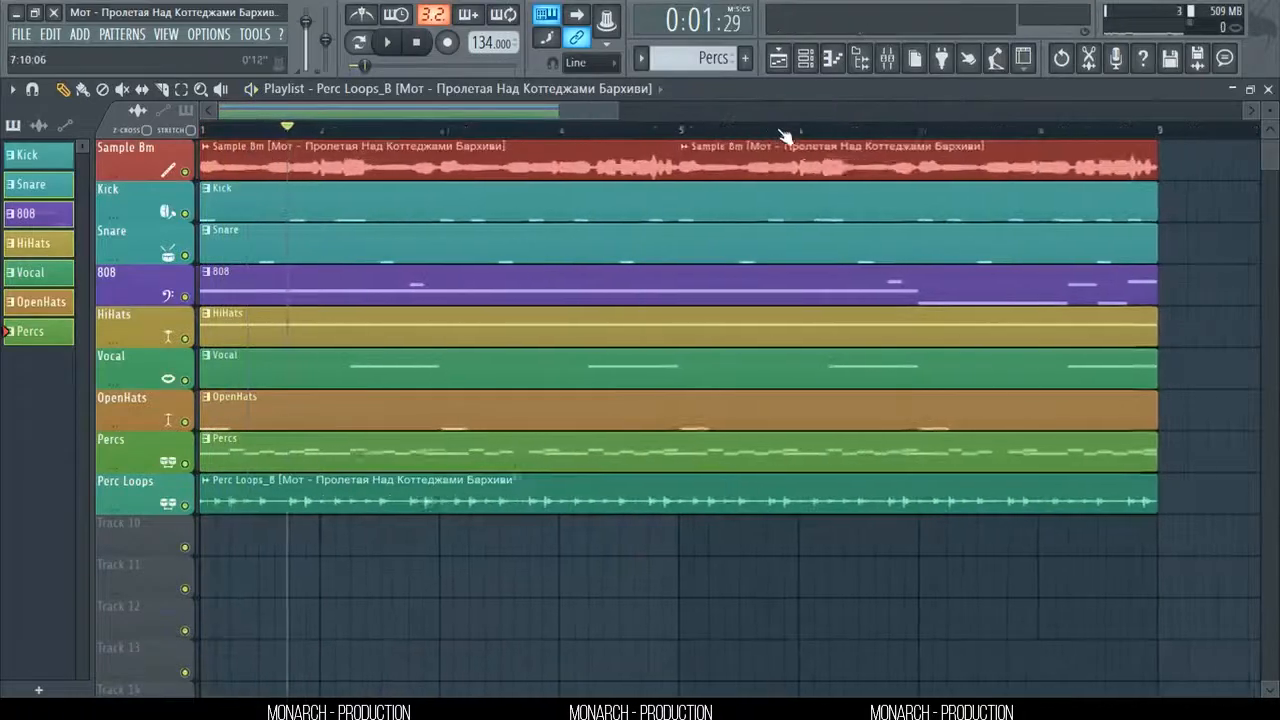
left_click(781, 133)
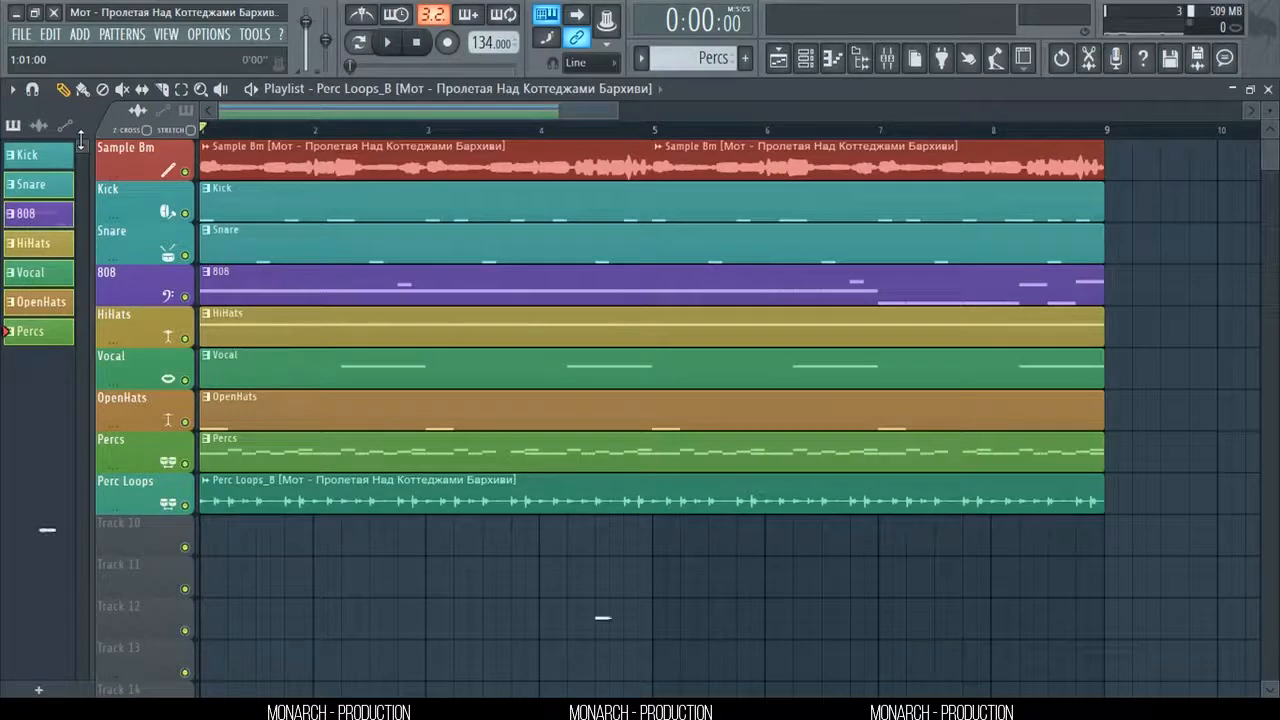
key("space")
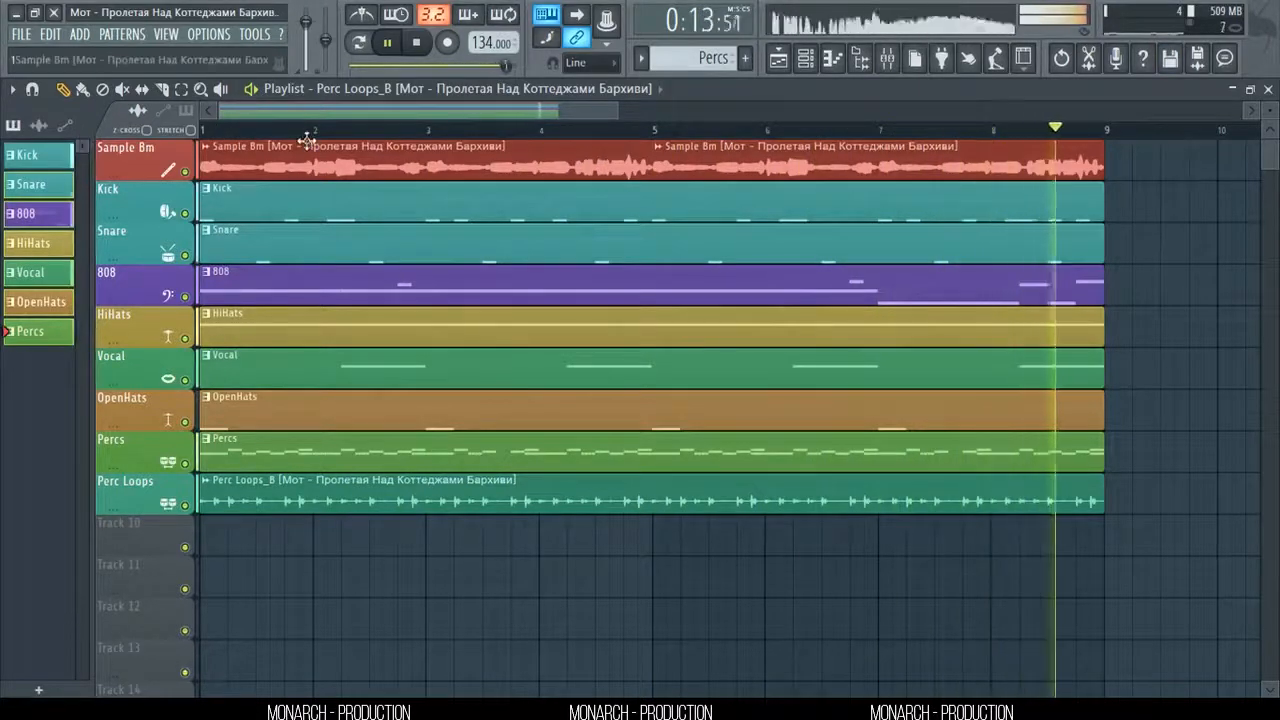
- Show the unsorted channels, slightly lower the Vocal_A# channel's volume during playback, then close the channel rack and stop playback
scroll(312, 141, "down", 3)
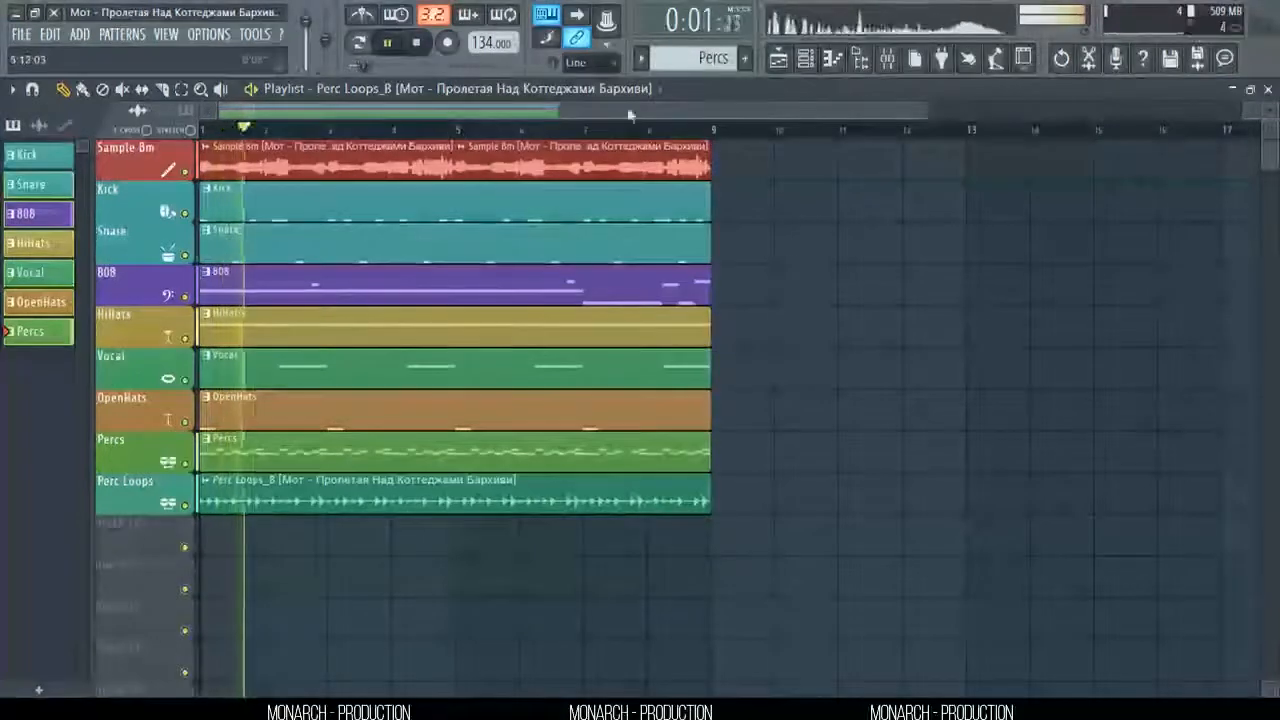
left_click(805, 58)
left_click(340, 197)
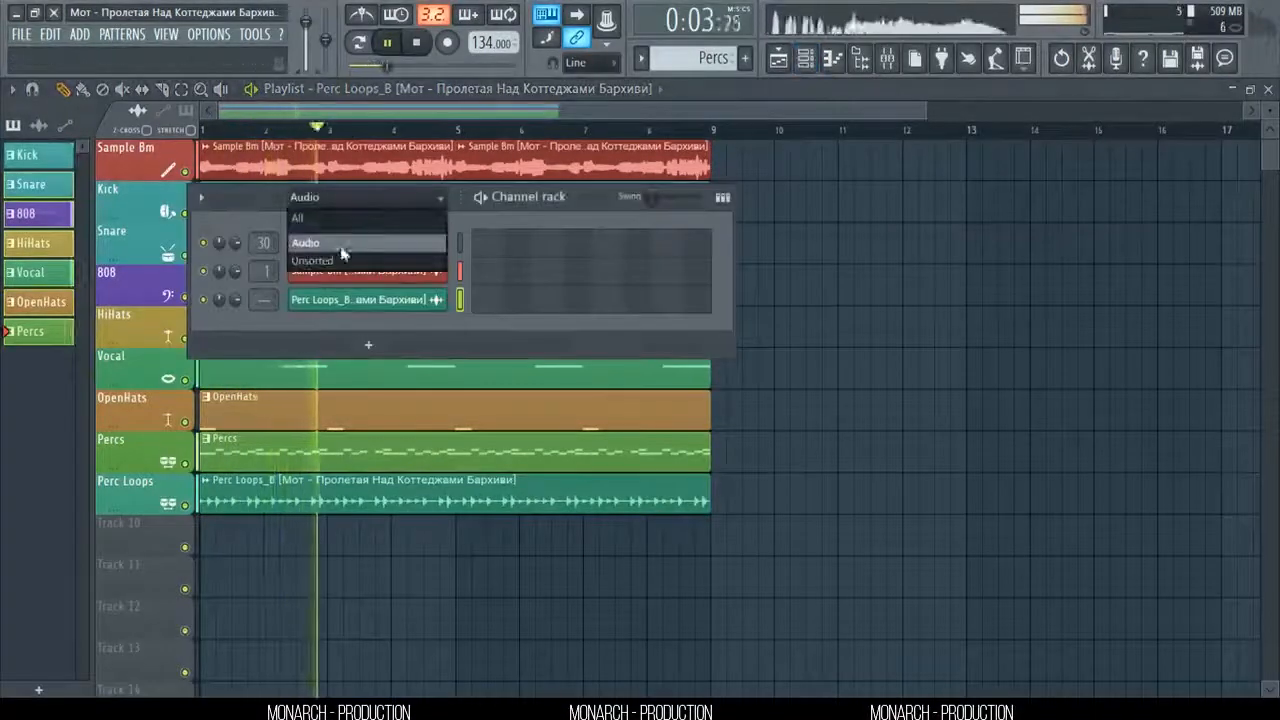
left_click(340, 261)
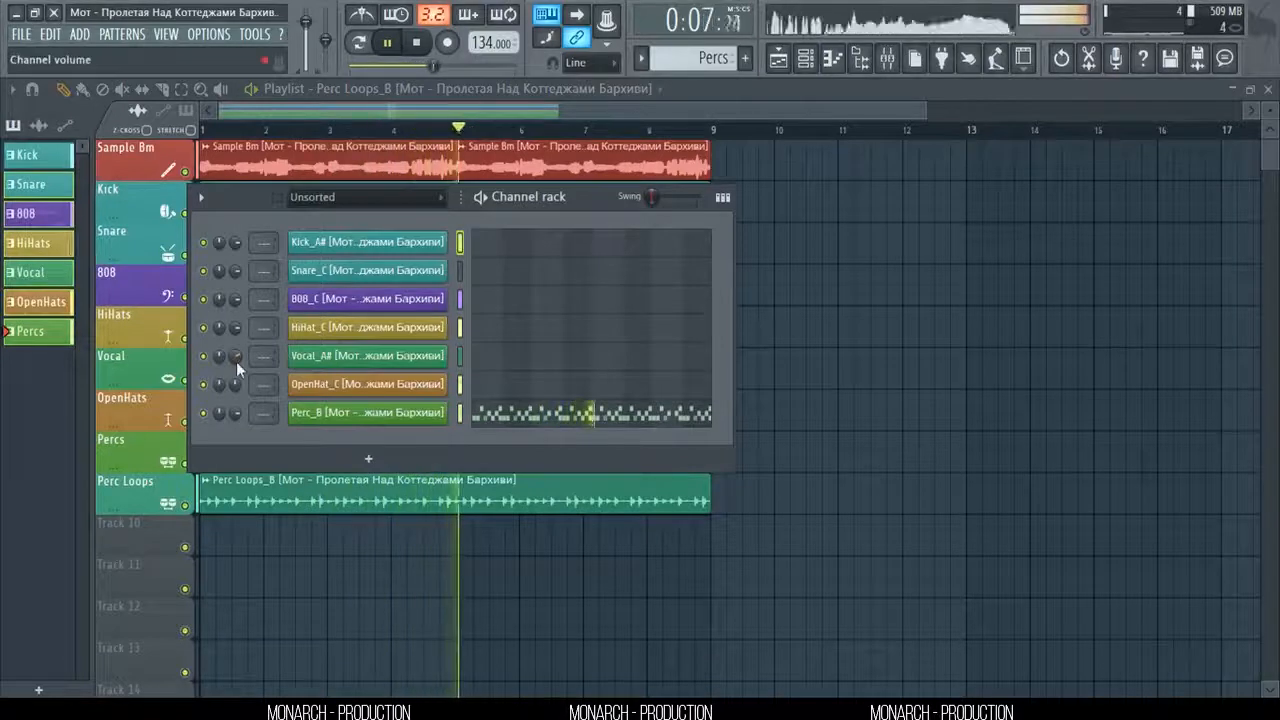
left_click_drag(233, 359, 233, 364)
key("F6")
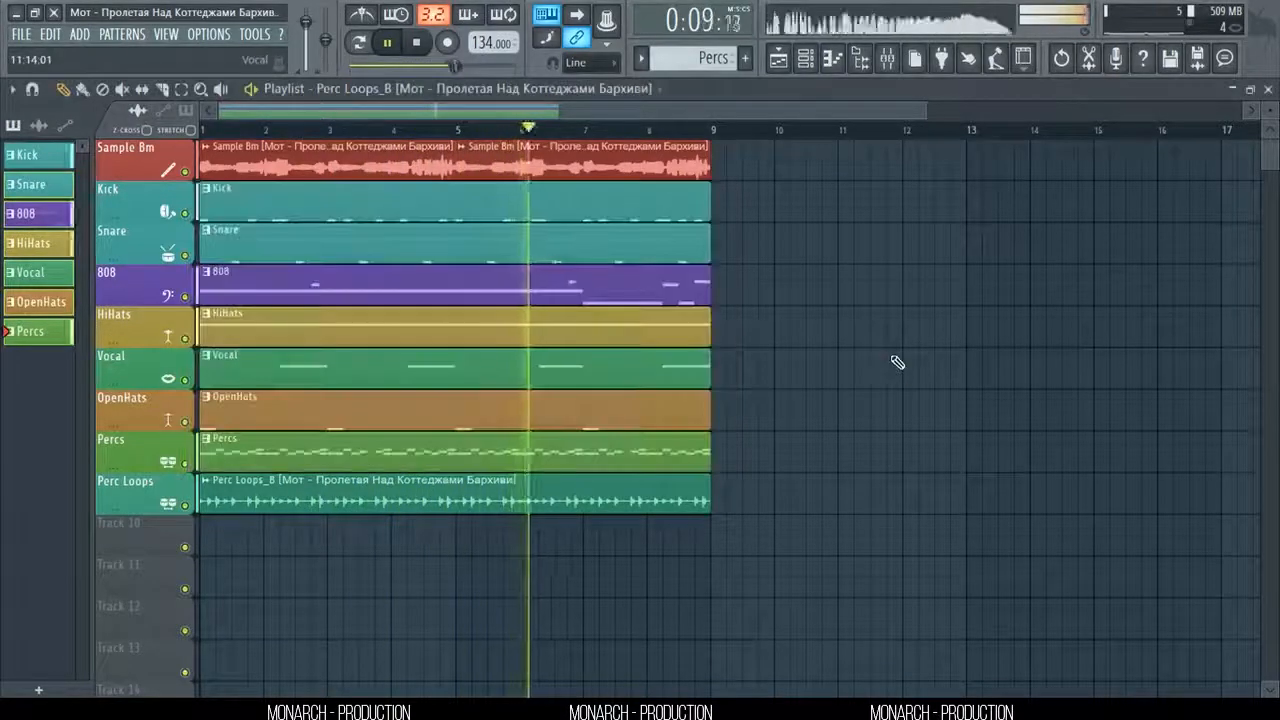
key("space")
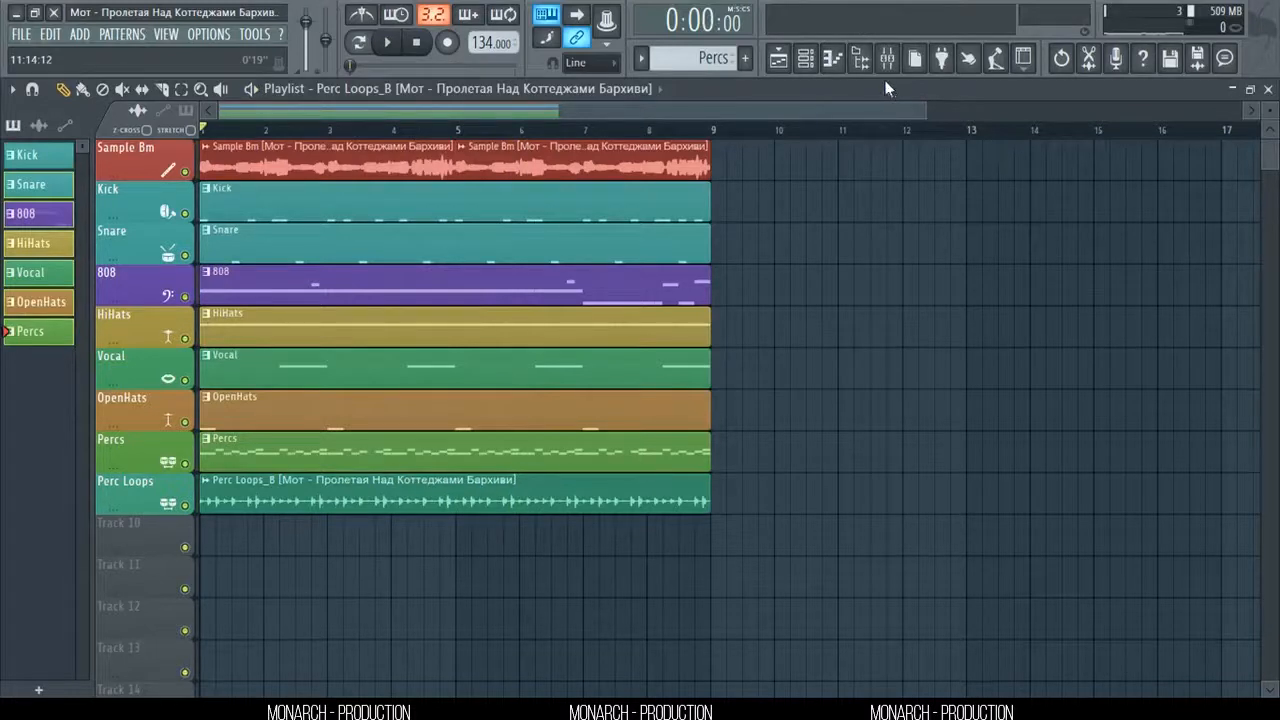
- Open the channel rack with the unsorted instrument channels
left_click(806, 60)
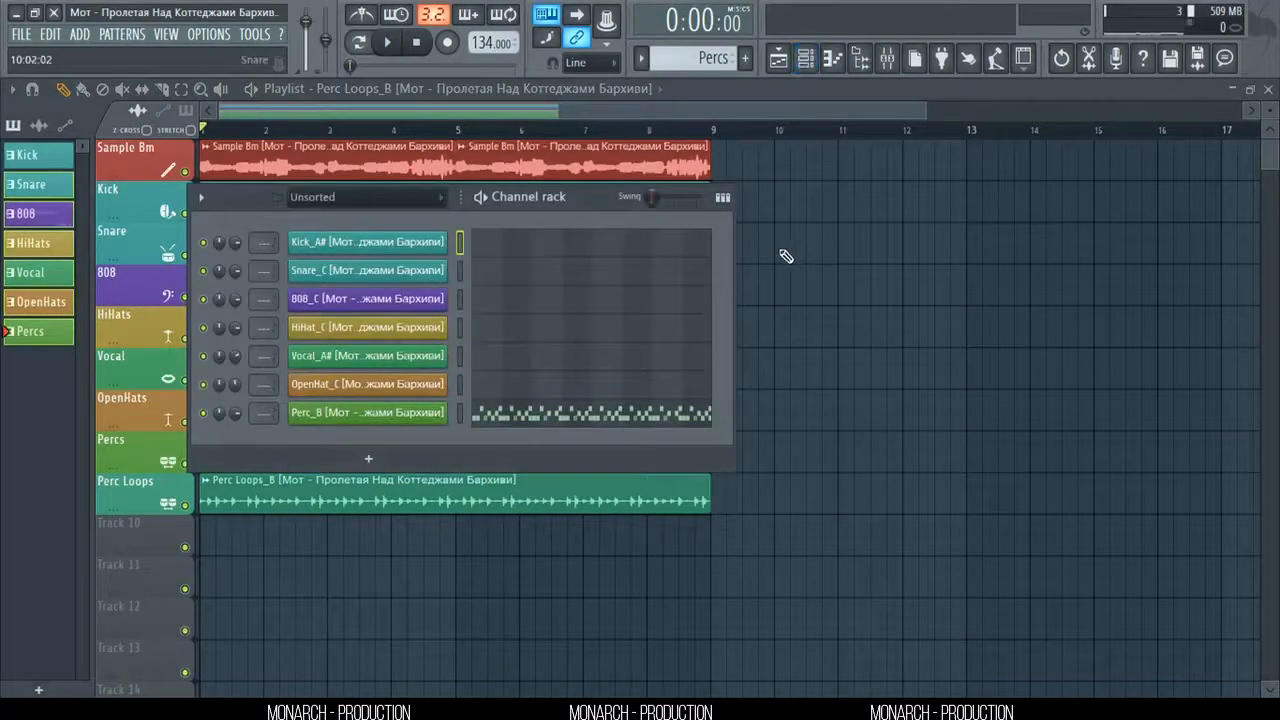